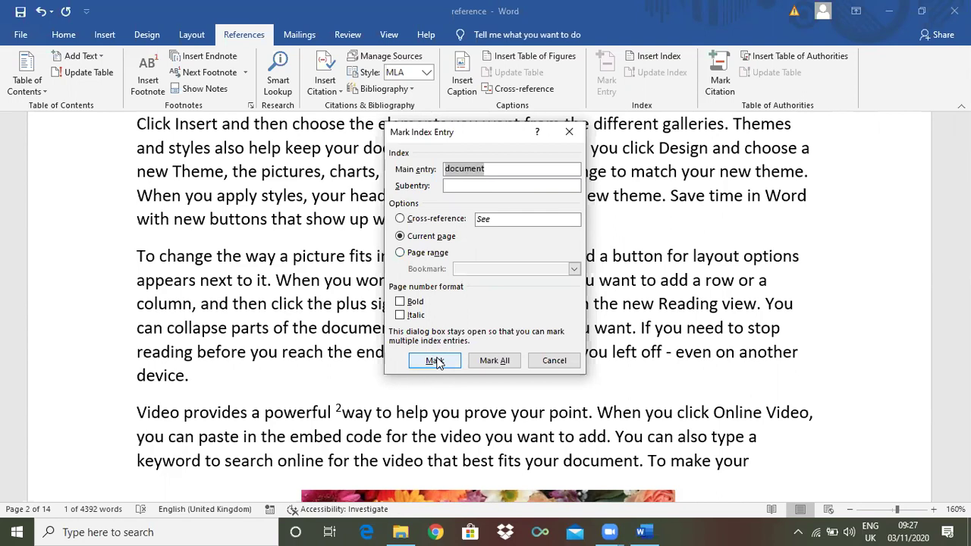
# Mark 'document' as an index entry, dismissing the no-entries message after trying Mark All.
pyautogui.click(437, 361)
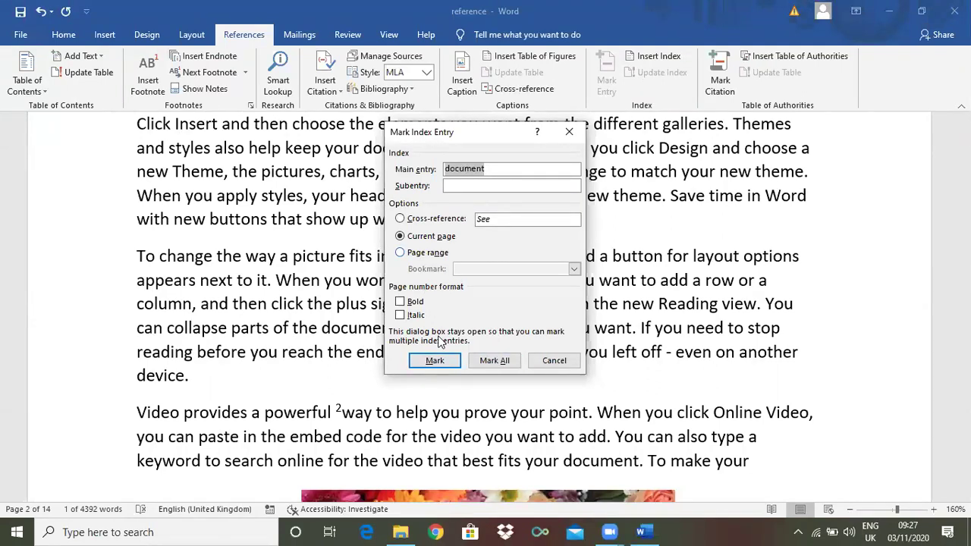
pyautogui.click(495, 362)
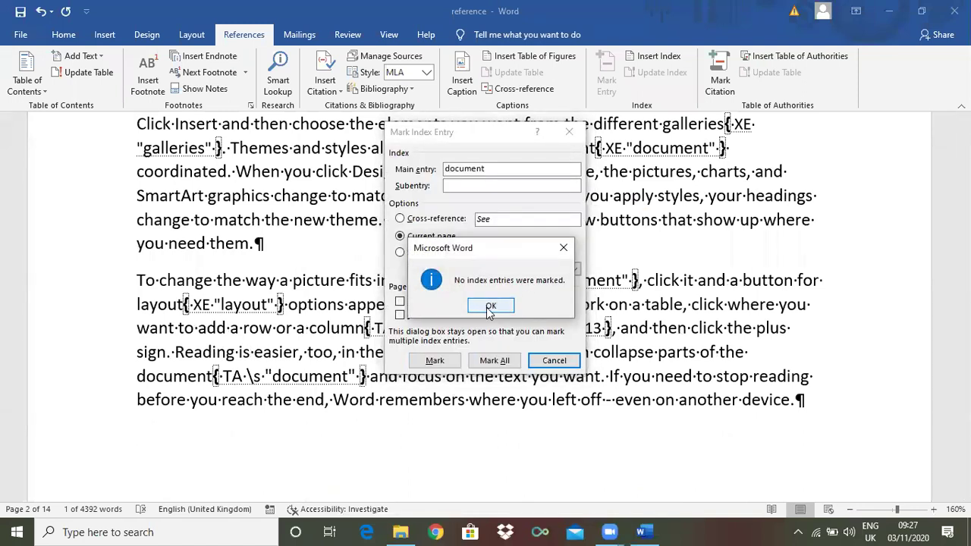
pyautogui.click(490, 307)
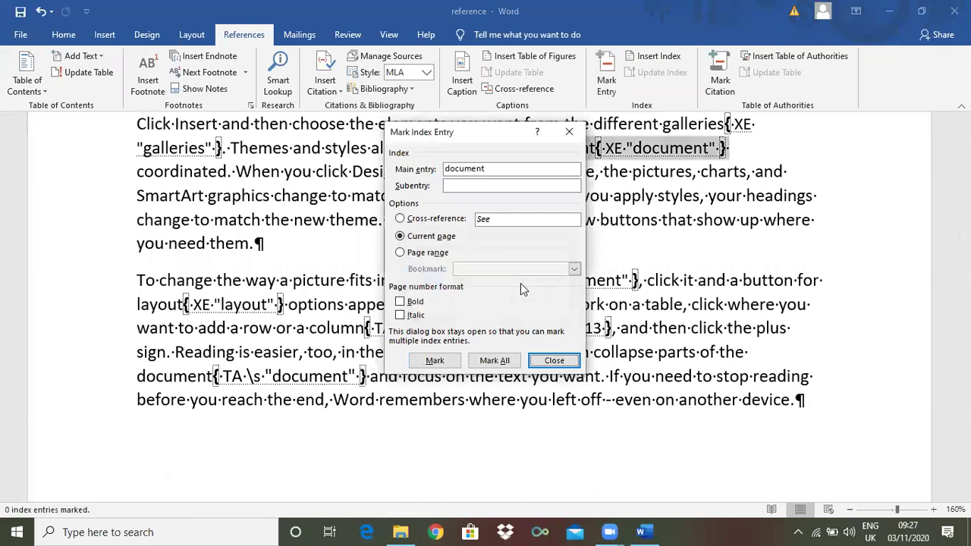
pyautogui.click(435, 361)
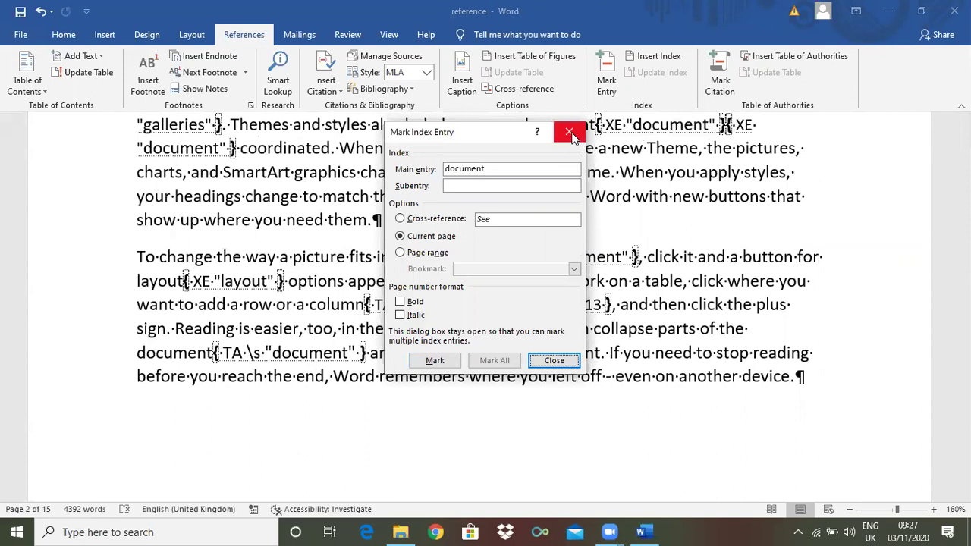
# Close the Mark Index Entry dialog and hide formatting marks and XE field codes.
pyautogui.click(570, 133)
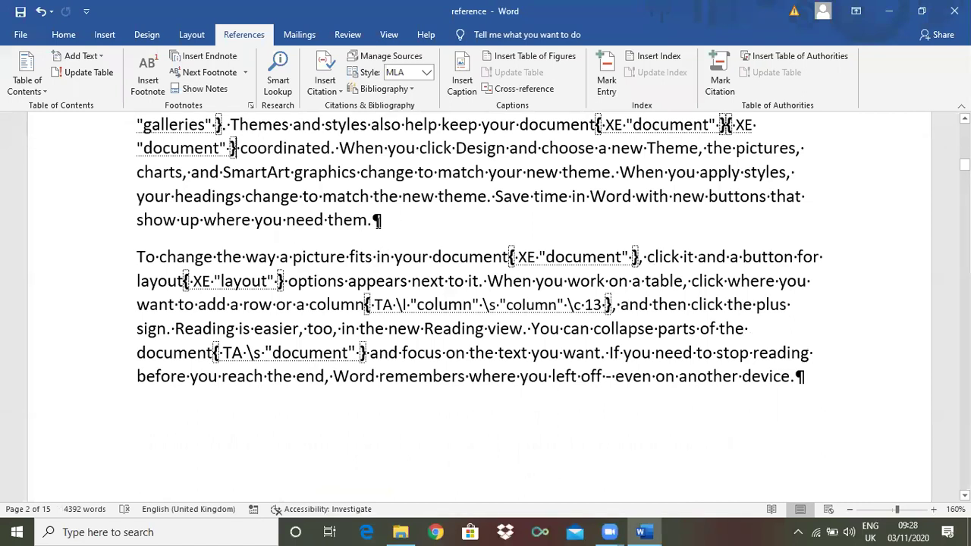
pyautogui.click(64, 35)
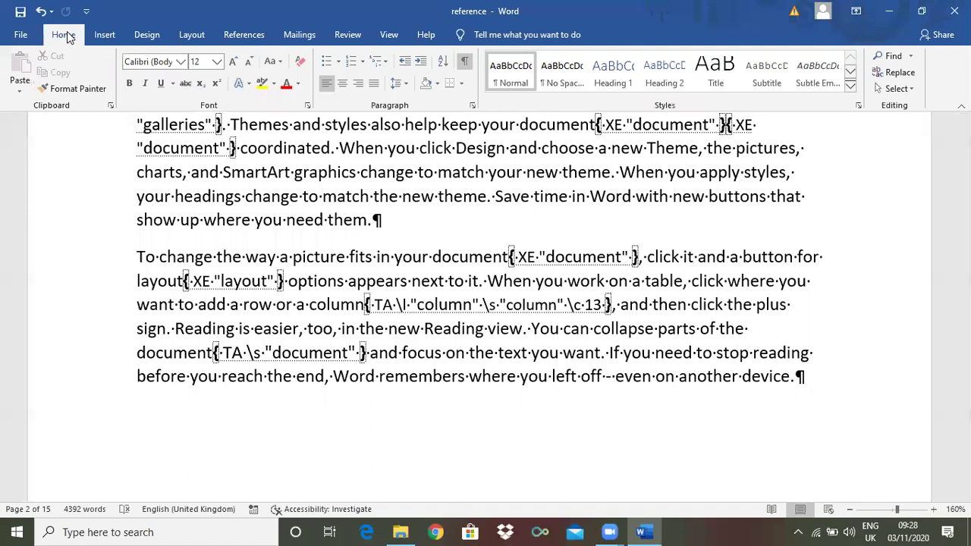
pyautogui.click(466, 66)
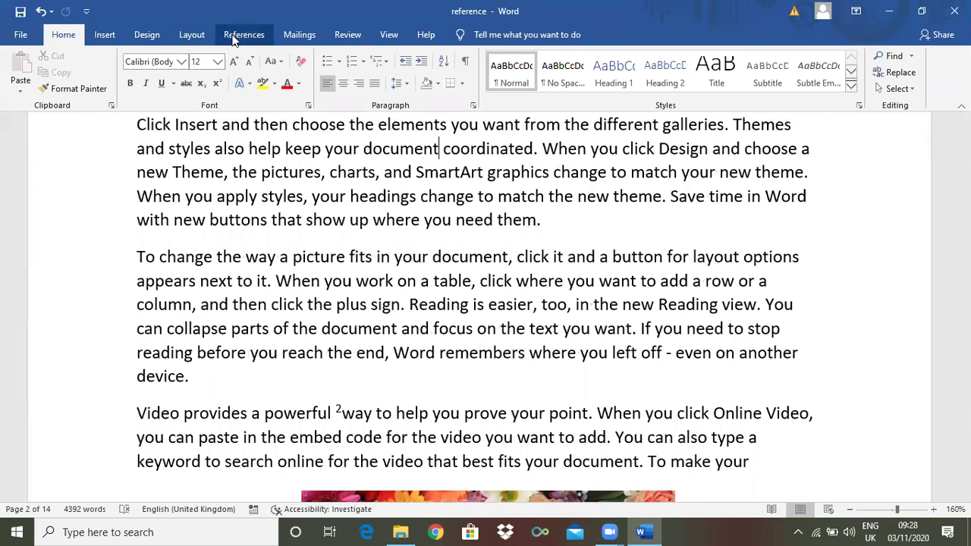
pyautogui.click(243, 35)
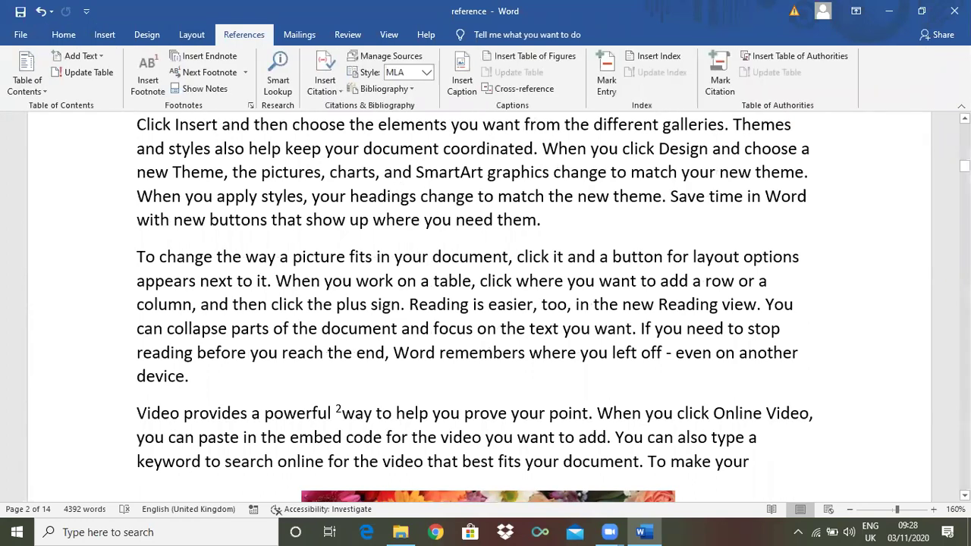
pyautogui.scroll(-3, 695, 253)
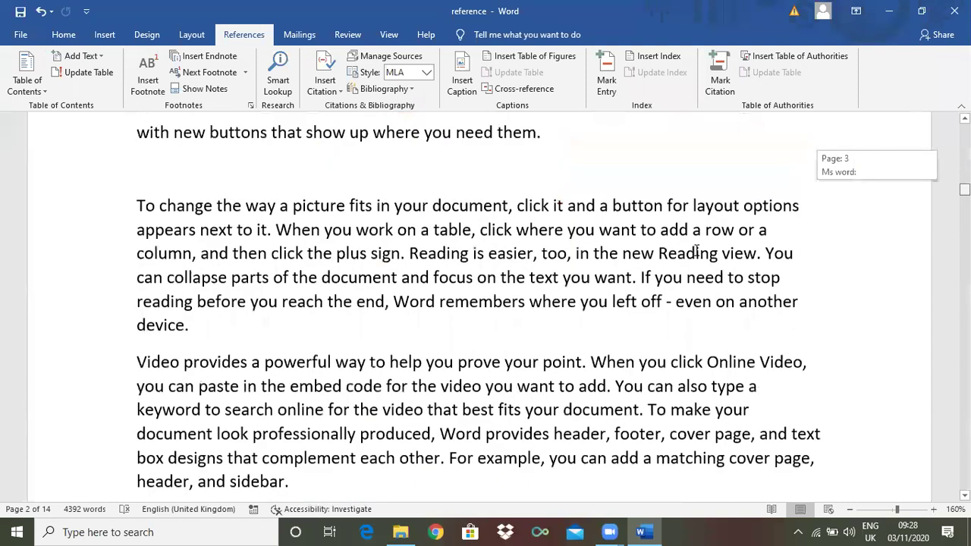
# Mark the word 'button' on page 3 as an index entry, then hide field codes again.
pyautogui.doubleClick(637, 205)
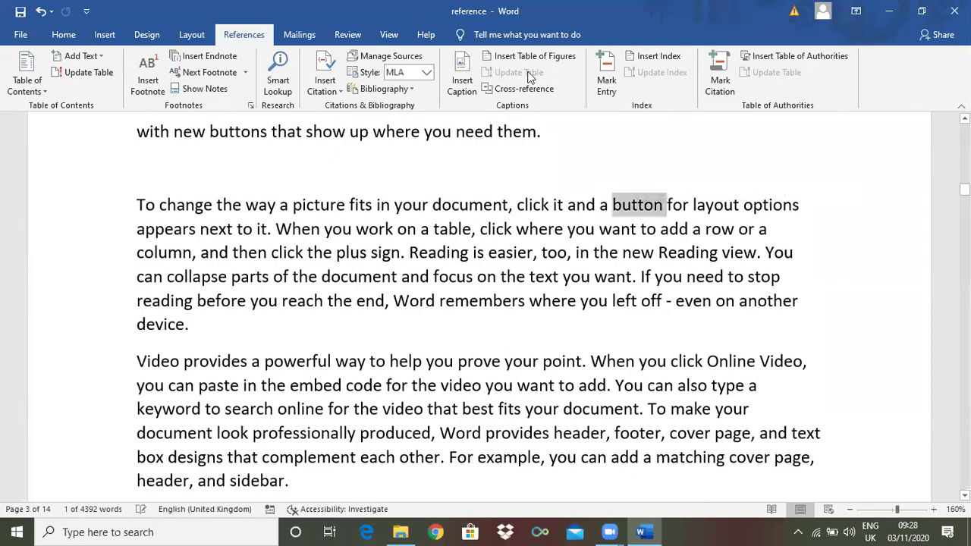
pyautogui.click(607, 83)
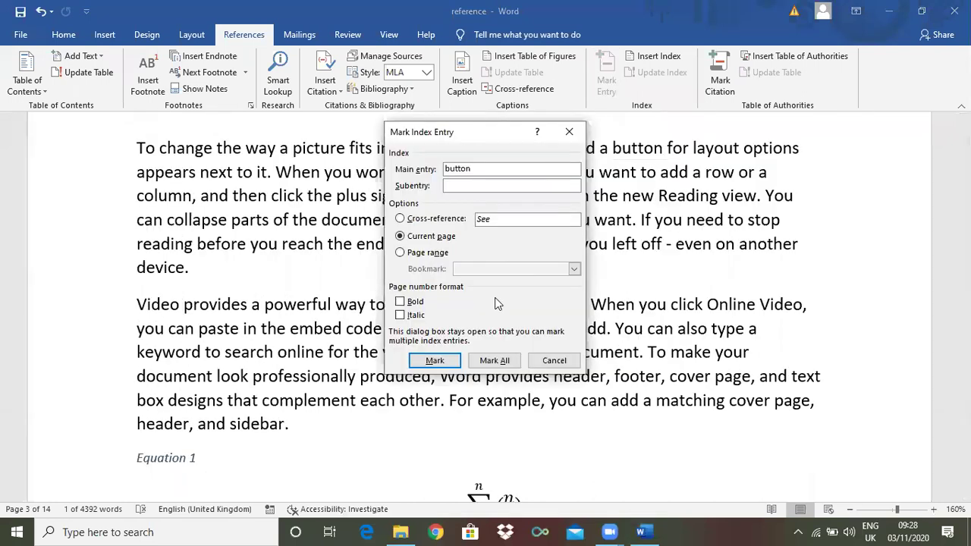
pyautogui.click(435, 361)
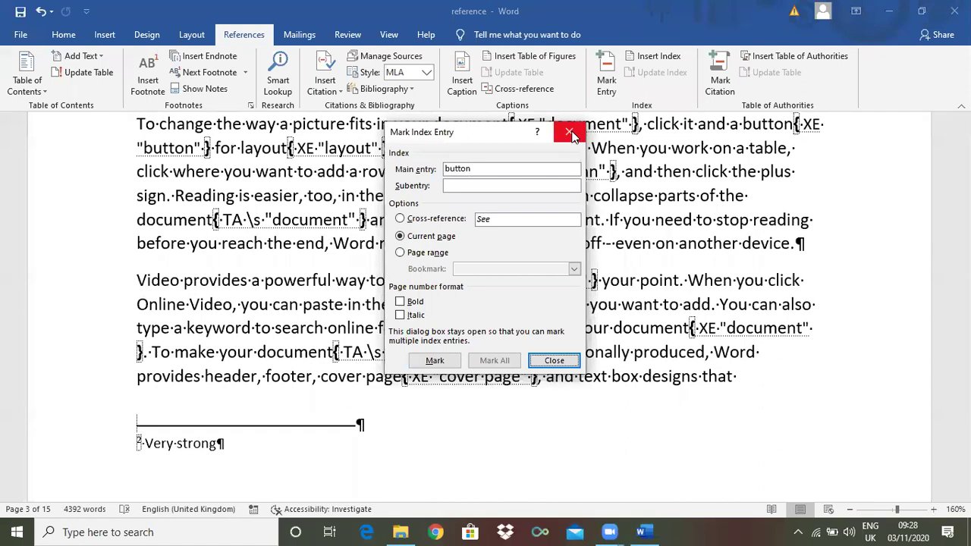
pyautogui.click(570, 134)
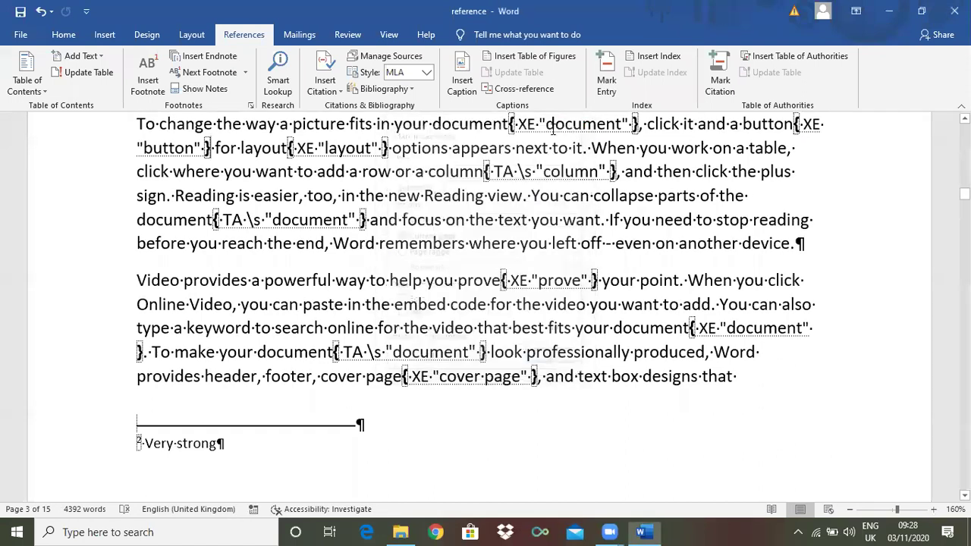
pyautogui.click(74, 35)
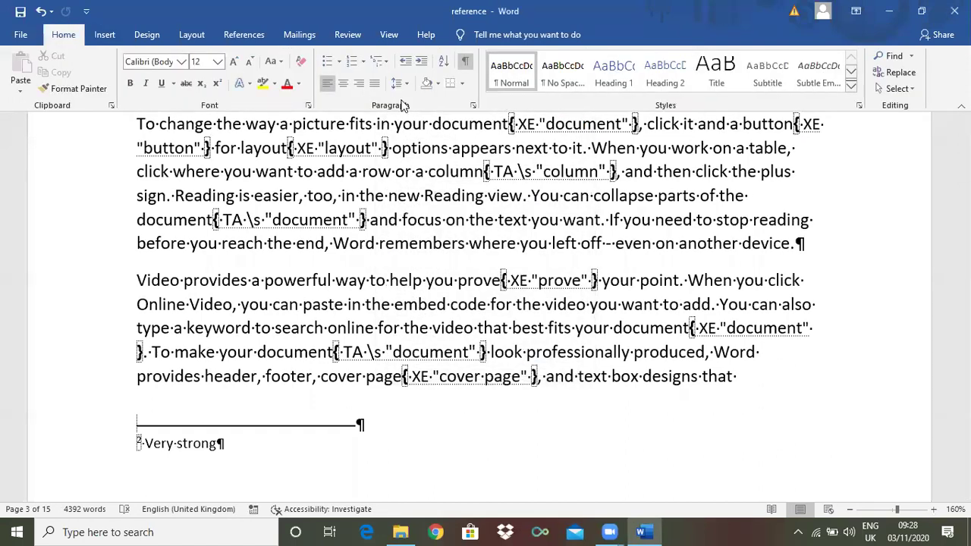
pyautogui.click(465, 63)
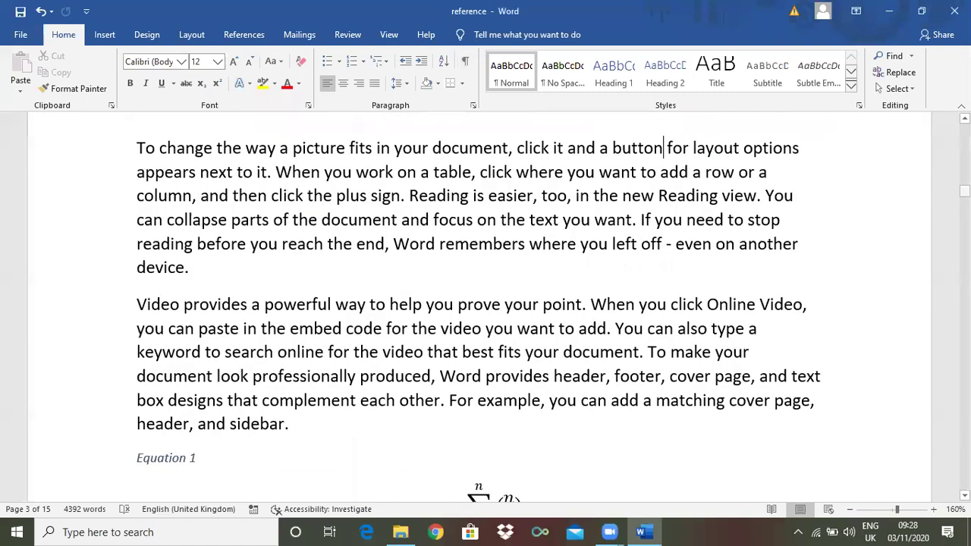
pyautogui.scroll(-5, 724, 289)
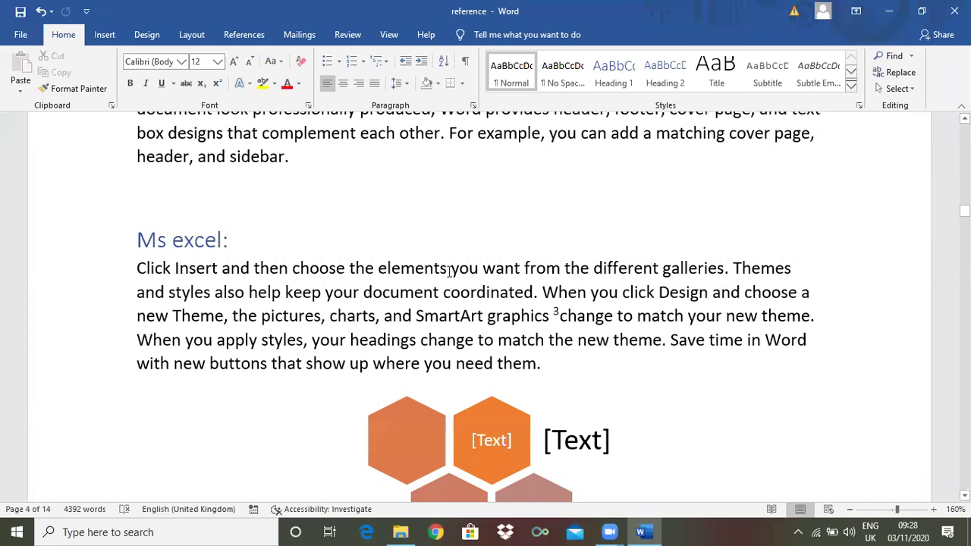
# Mark all occurrences of 'choose' for the index (18 entries) and hide field codes.
pyautogui.doubleClick(316, 270)
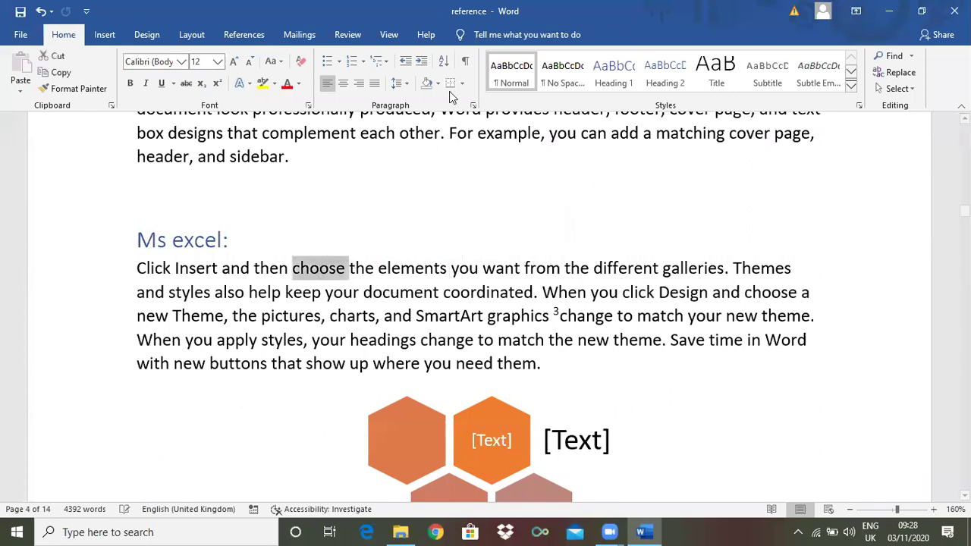
pyautogui.click(244, 34)
pyautogui.click(606, 80)
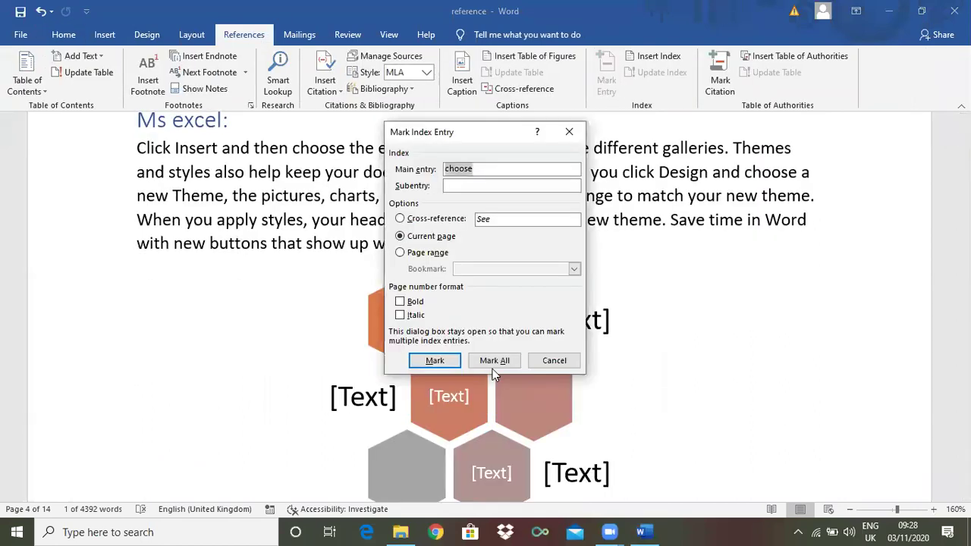
pyautogui.click(496, 362)
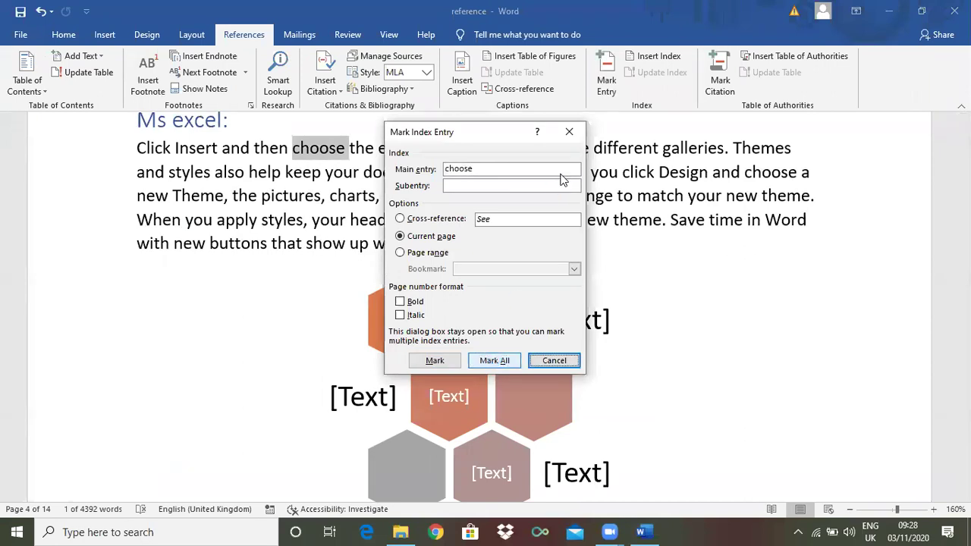
pyautogui.click(570, 133)
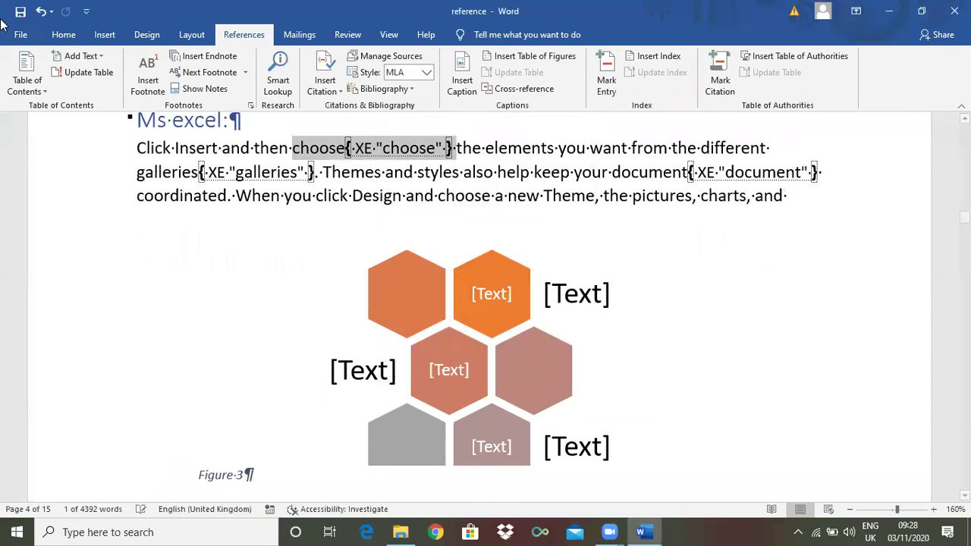
pyautogui.click(64, 35)
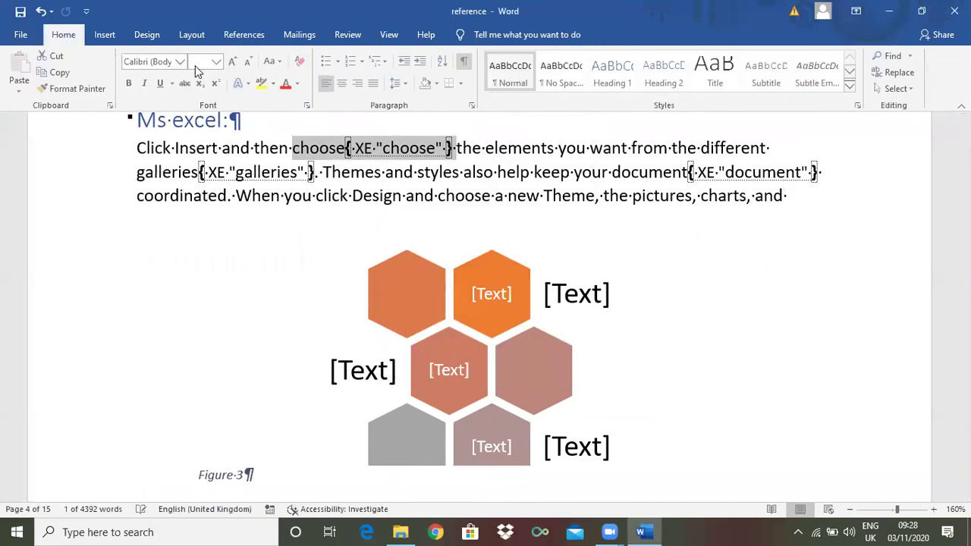
pyautogui.click(464, 61)
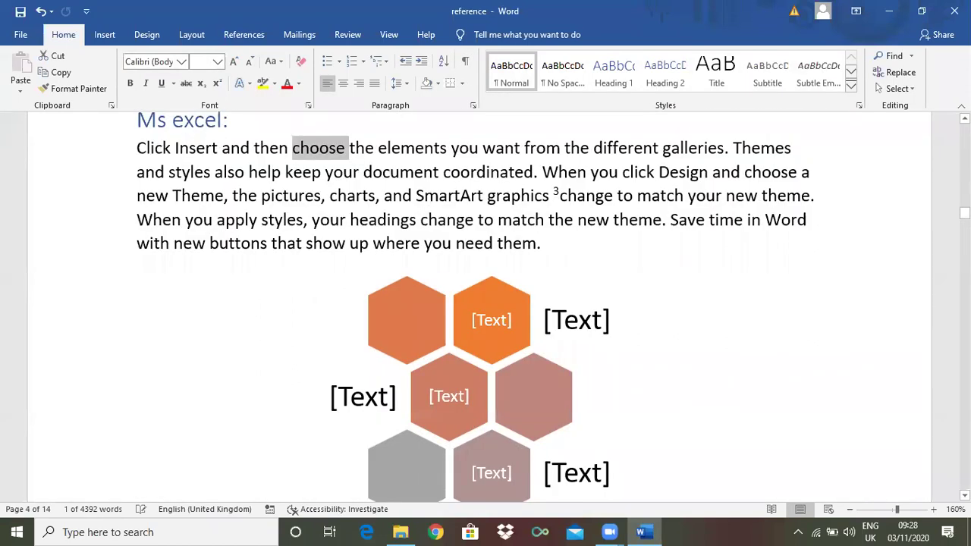
pyautogui.moveTo(964, 212); pyautogui.dragTo(964, 239)
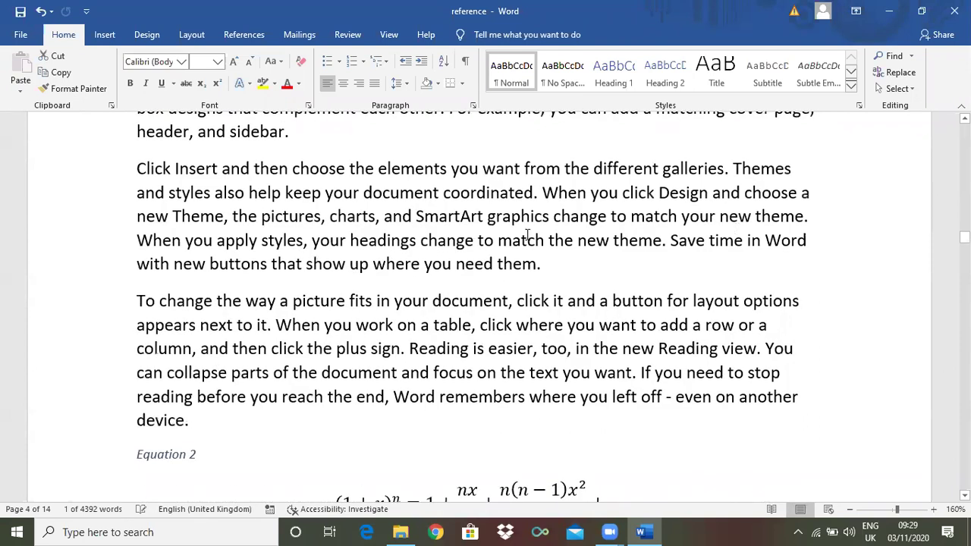
# Mark 'SmartArt' as an index entry and leave formatting marks hidden afterwards.
pyautogui.doubleClick(462, 220)
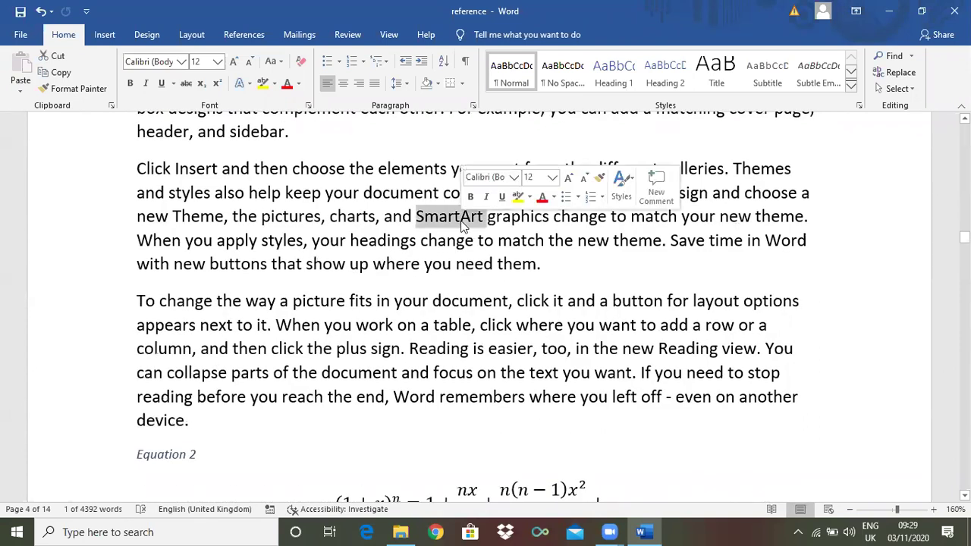
pyautogui.click(241, 34)
pyautogui.click(611, 76)
pyautogui.click(440, 397)
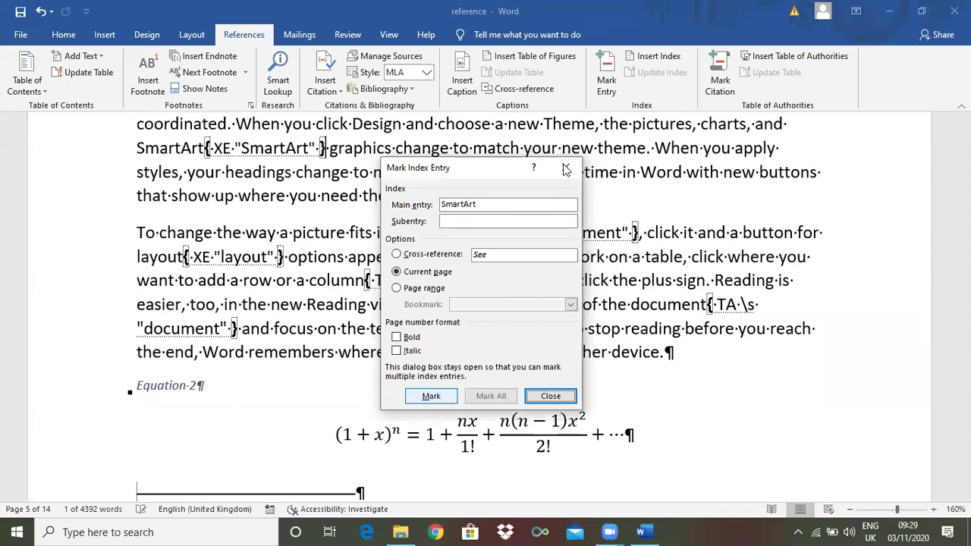
pyautogui.click(565, 169)
pyautogui.click(63, 35)
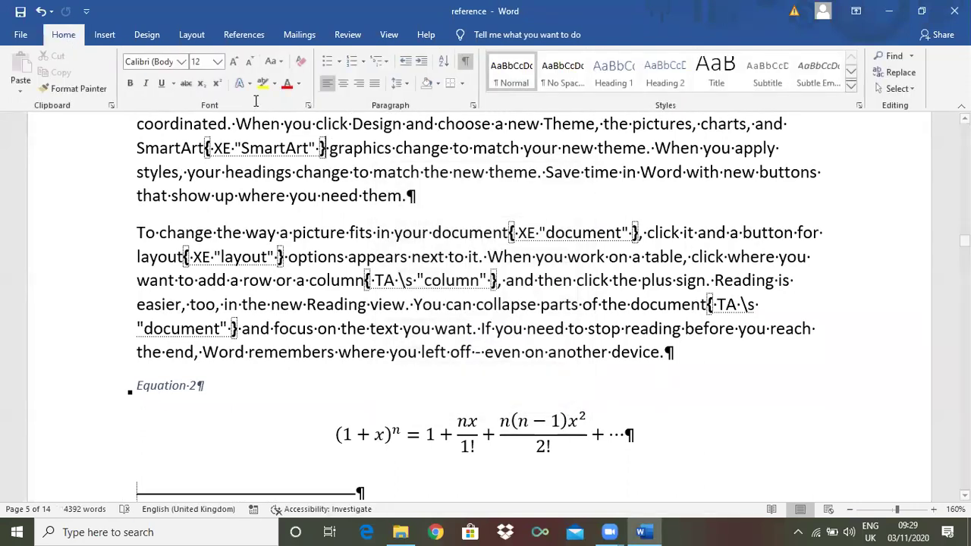
pyautogui.click(465, 63)
pyautogui.click(466, 64)
pyautogui.click(465, 64)
pyautogui.scroll(-10, 629, 282)
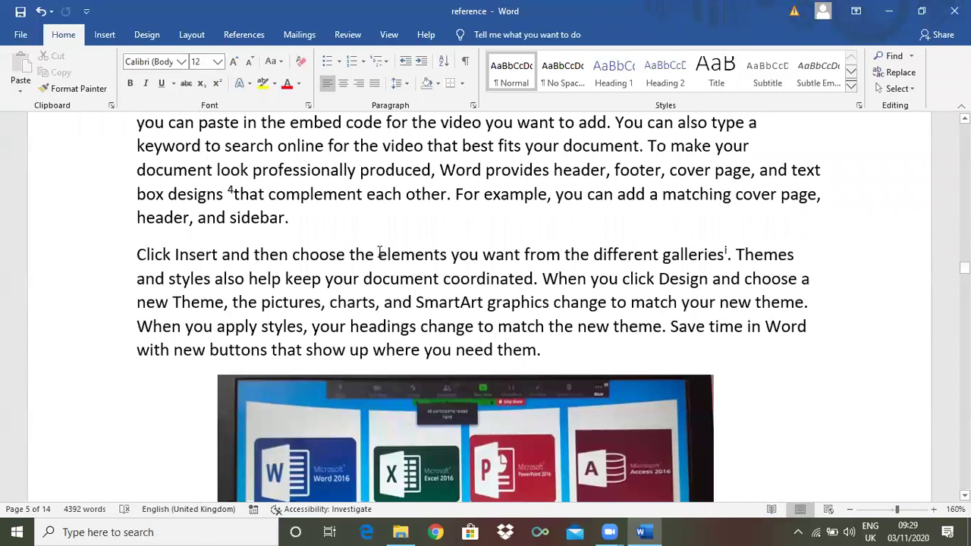
# Mark every occurrence of 'pictures' as an index entry and hide the field codes again.
pyautogui.doubleClick(279, 303)
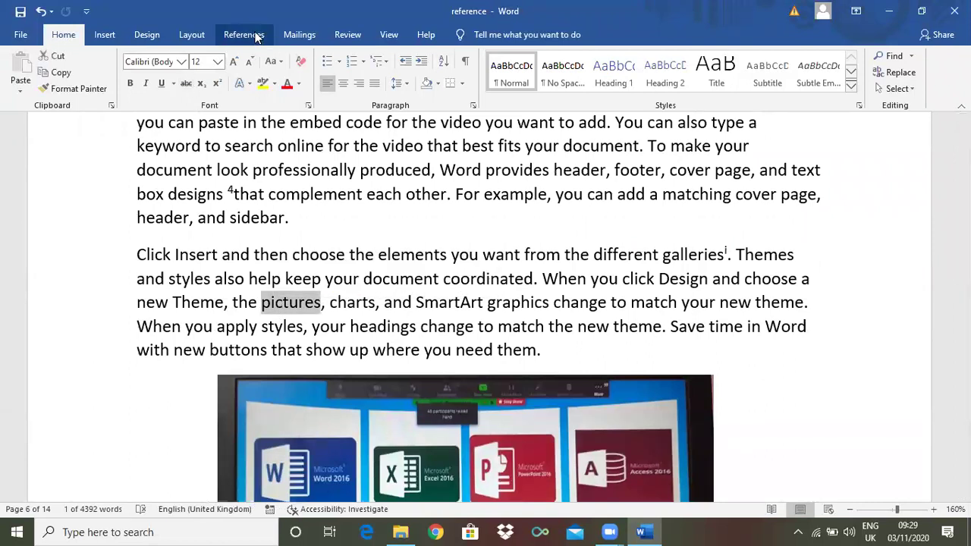
pyautogui.click(250, 35)
pyautogui.click(607, 76)
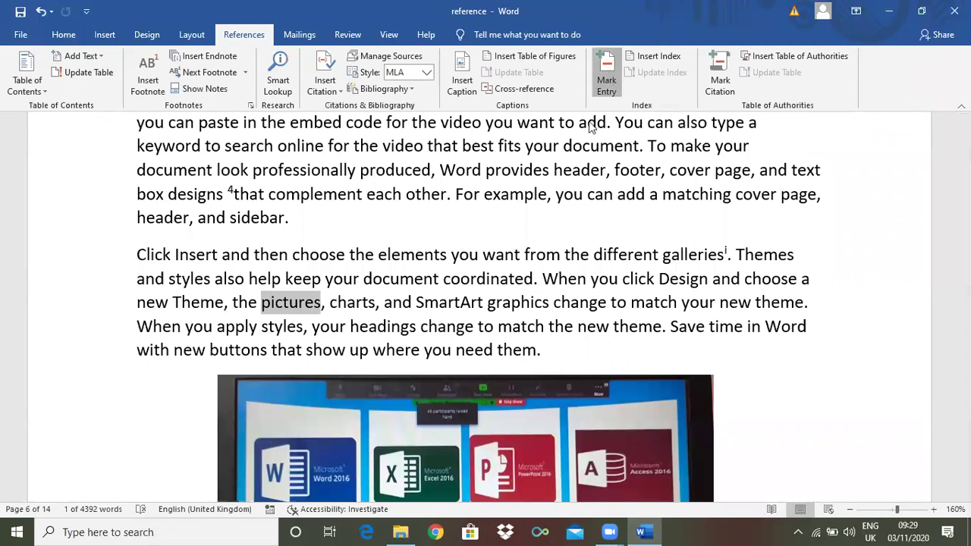
pyautogui.click(489, 361)
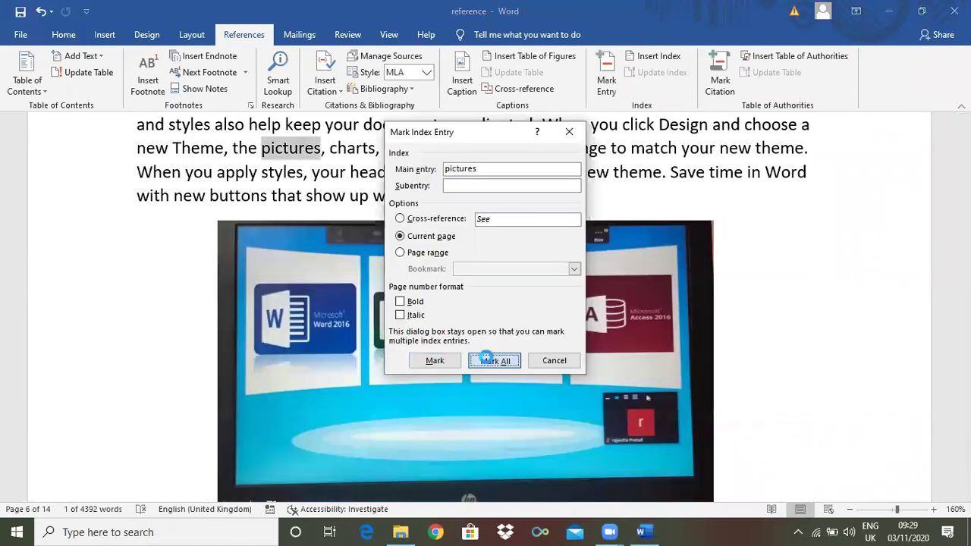
pyautogui.click(571, 133)
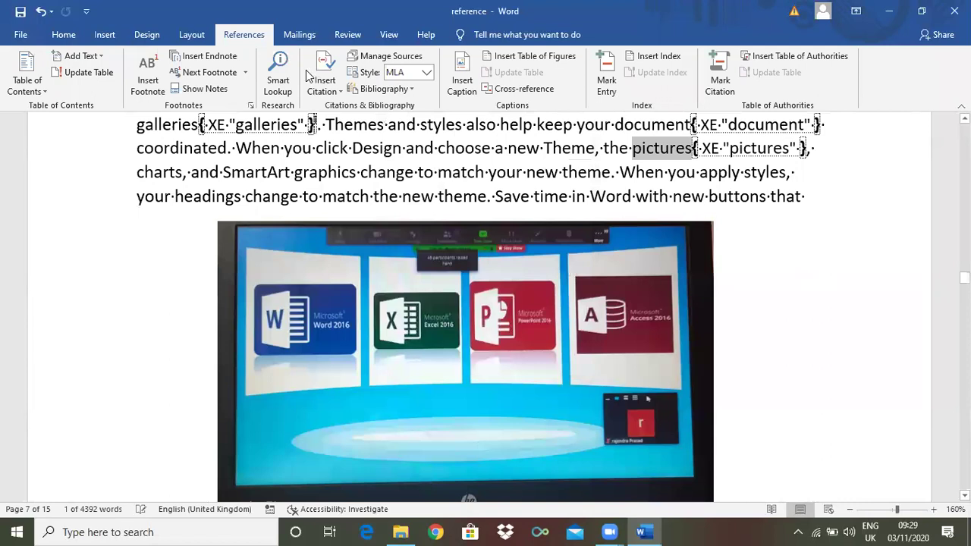
pyautogui.click(58, 39)
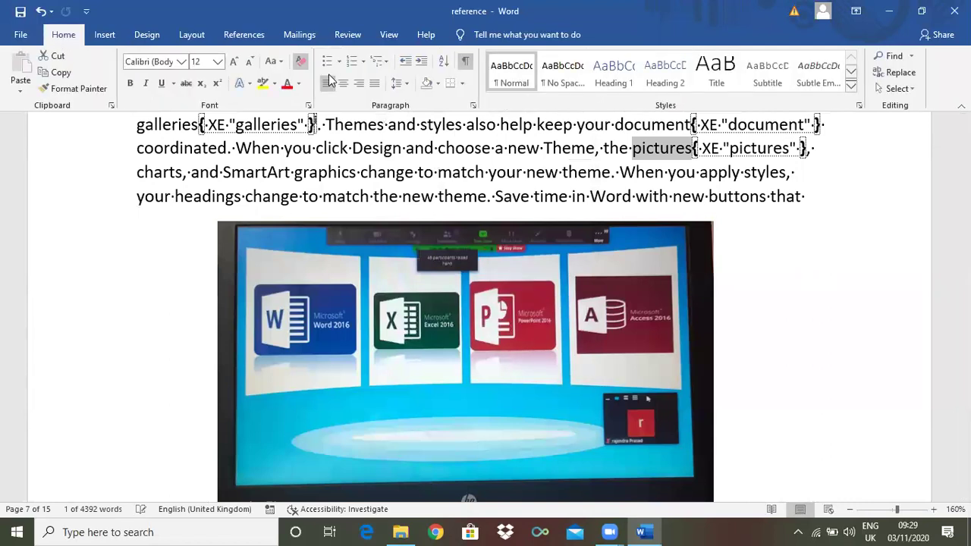
pyautogui.click(468, 64)
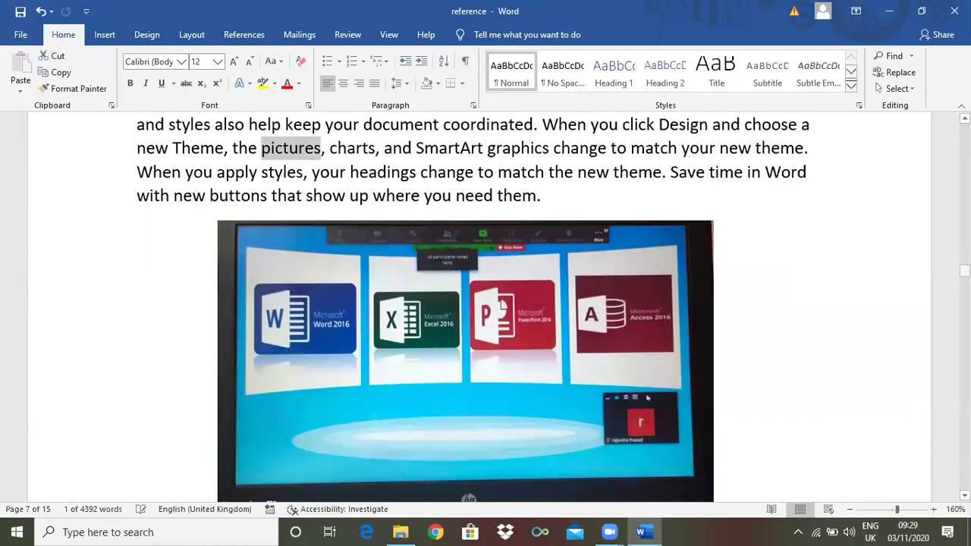
pyautogui.moveTo(964, 271); pyautogui.dragTo(964, 289)
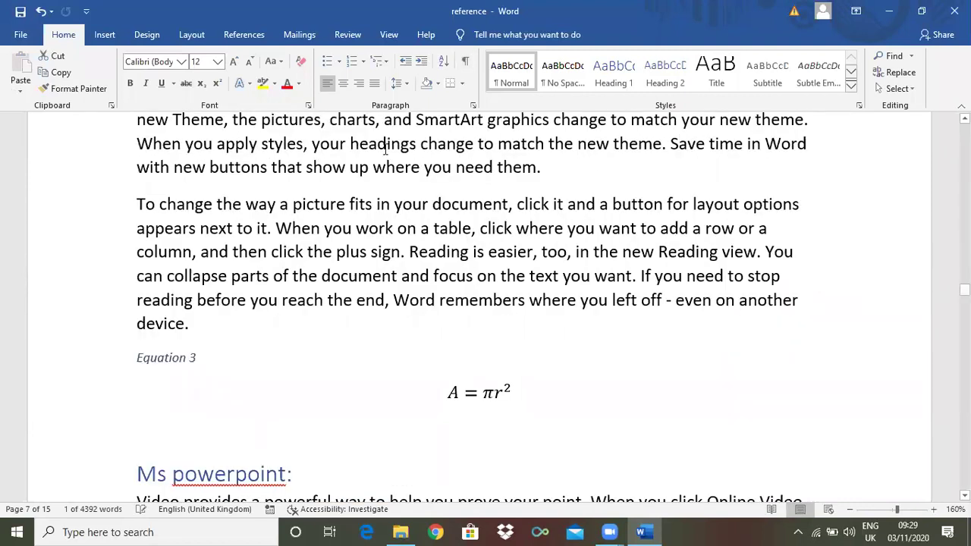
pyautogui.doubleClick(386, 149)
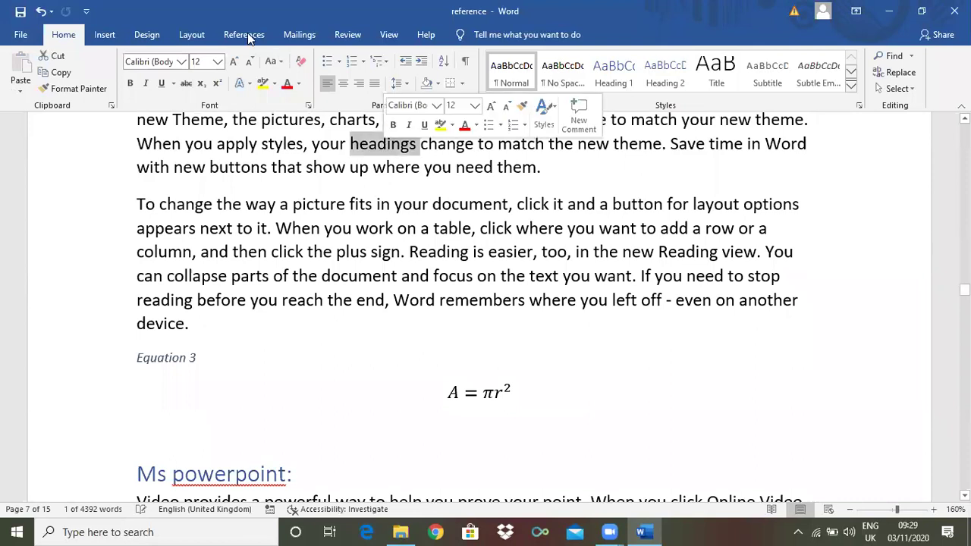
# Mark 'headings' as a single index entry, then hide formatting marks with Ctrl+Shift+8.
pyautogui.scroll(-4, 502, 73)
pyautogui.click(604, 84)
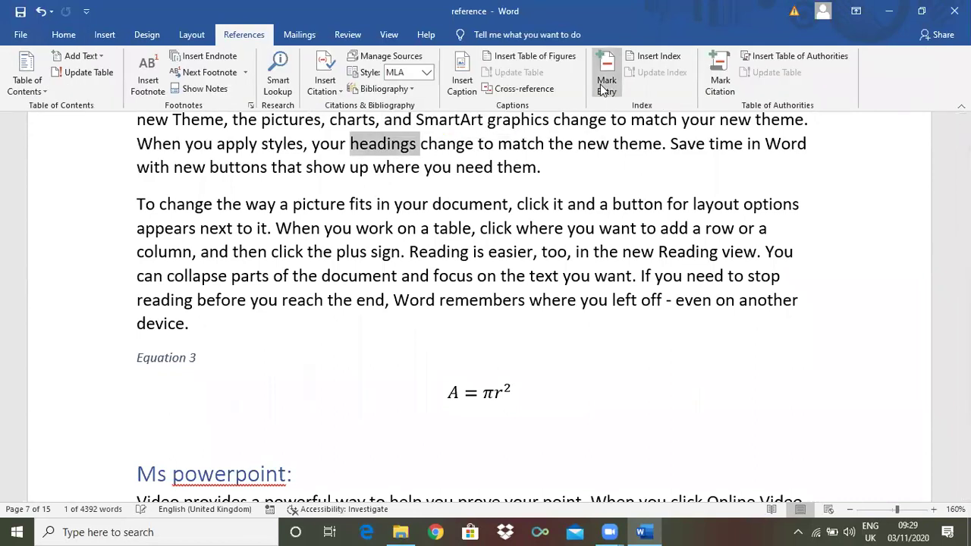
pyautogui.click(425, 359)
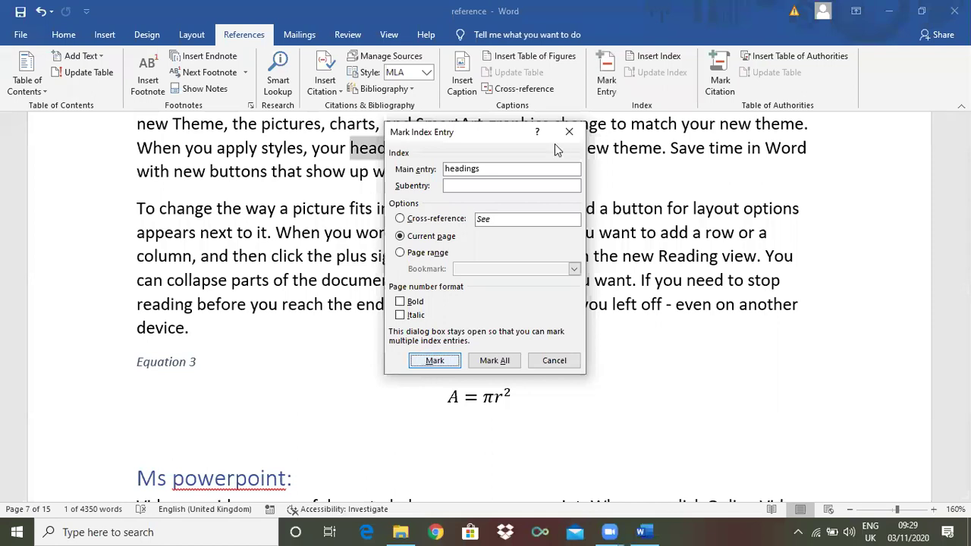
pyautogui.press('Escape')
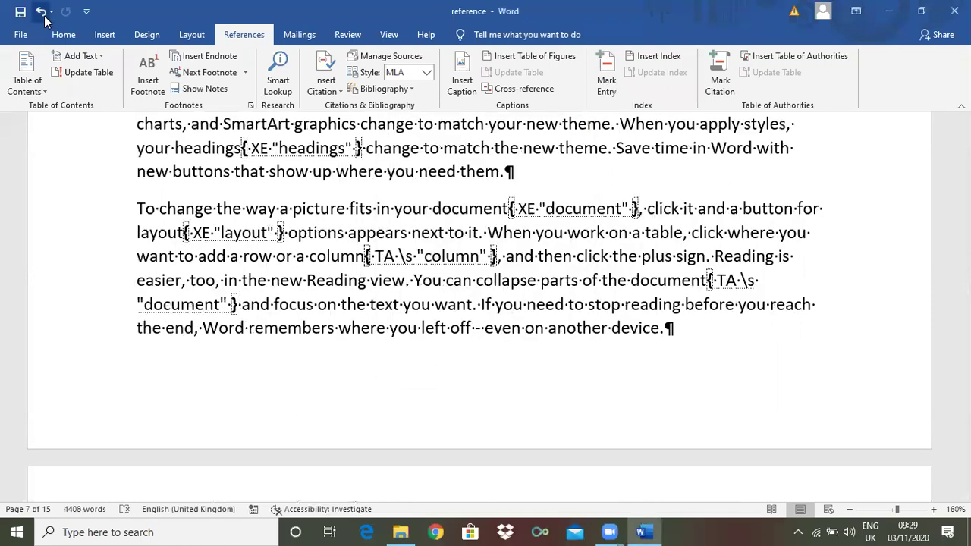
pyautogui.click(60, 38)
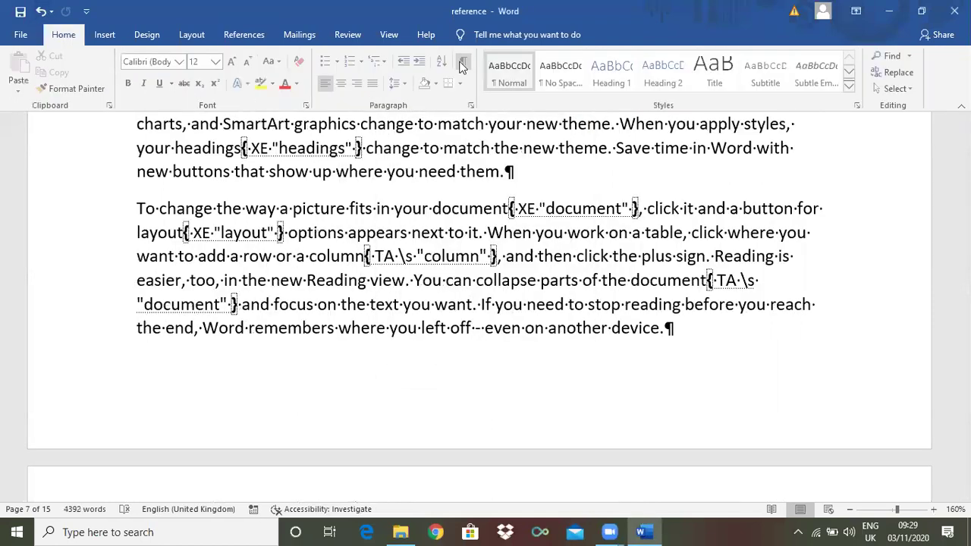
pyautogui.hotkey('ctrl', 'shift', '8')
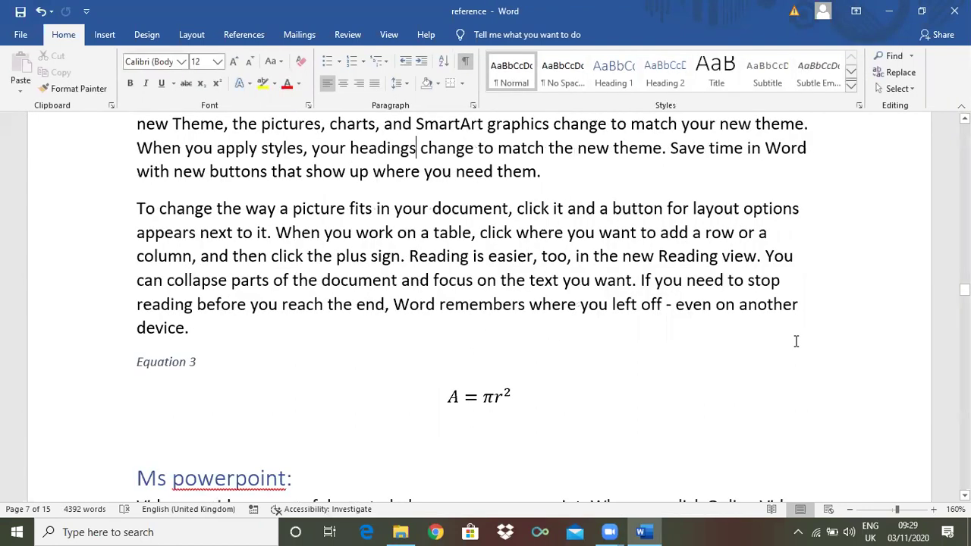
pyautogui.scroll(-10, 486, 304)
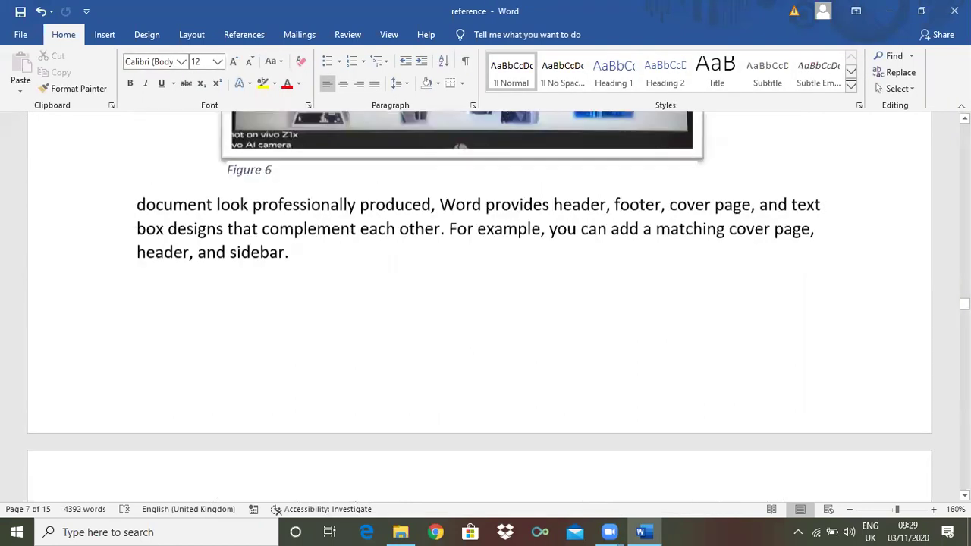
pyautogui.scroll(-3, 545, 358)
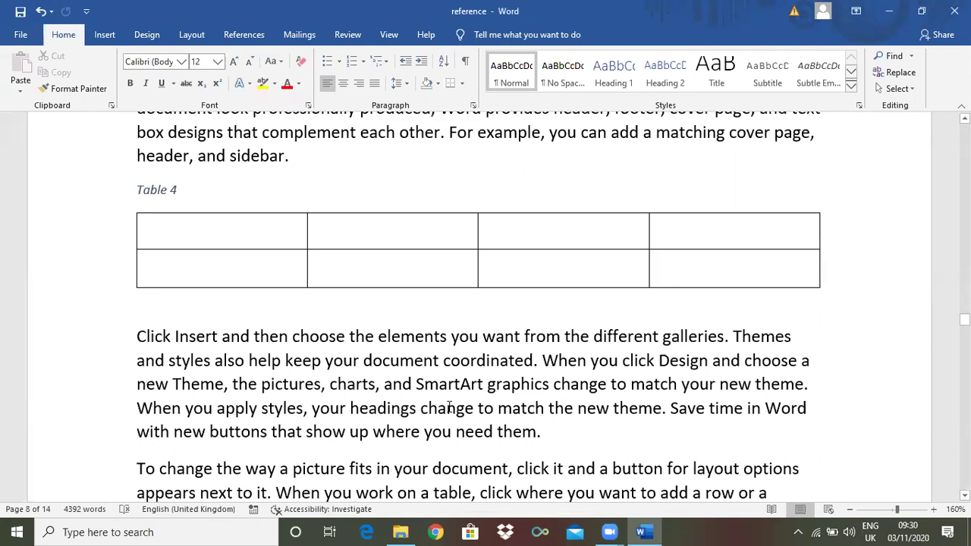
# Mark all occurrences of 'change' as index entries and hide the field codes again.
pyautogui.doubleClick(455, 415)
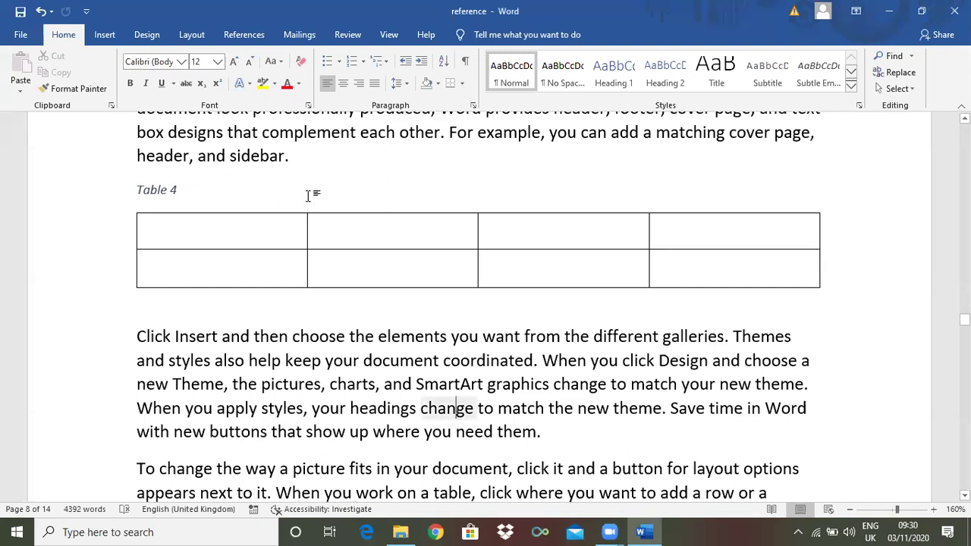
pyautogui.click(255, 42)
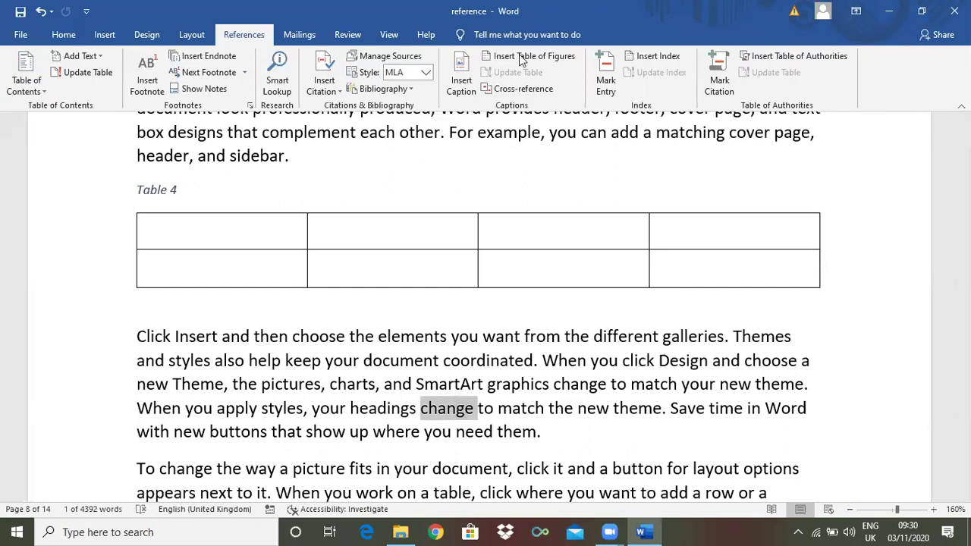
pyautogui.click(609, 81)
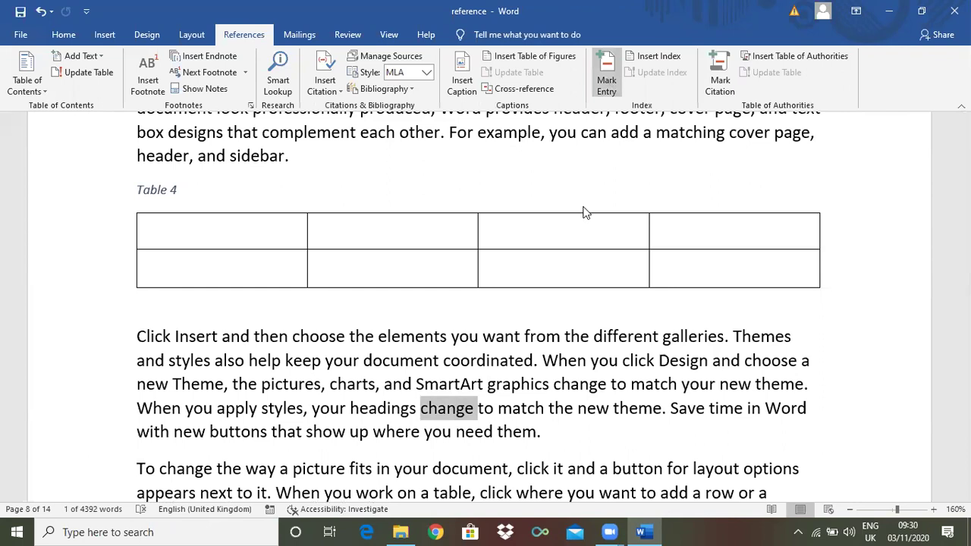
pyautogui.click(492, 396)
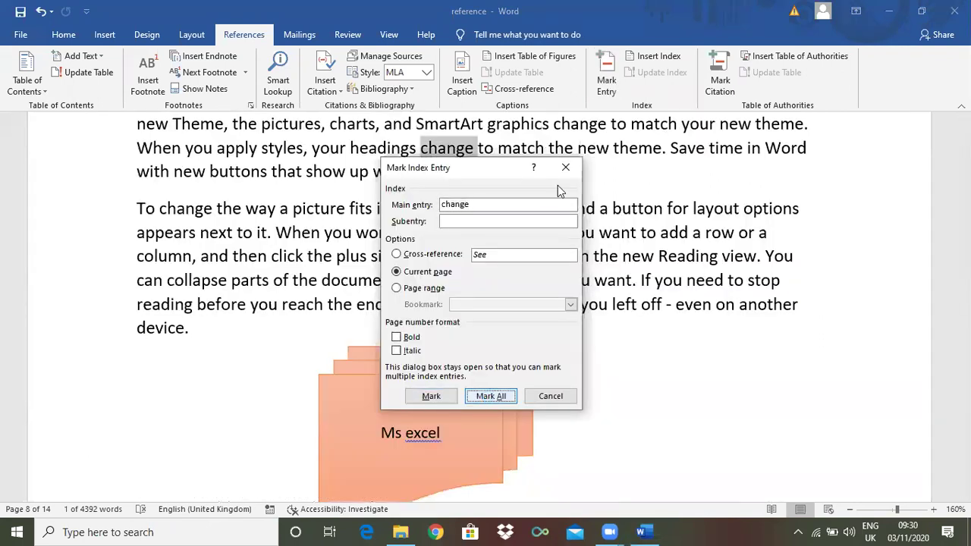
pyautogui.click(565, 168)
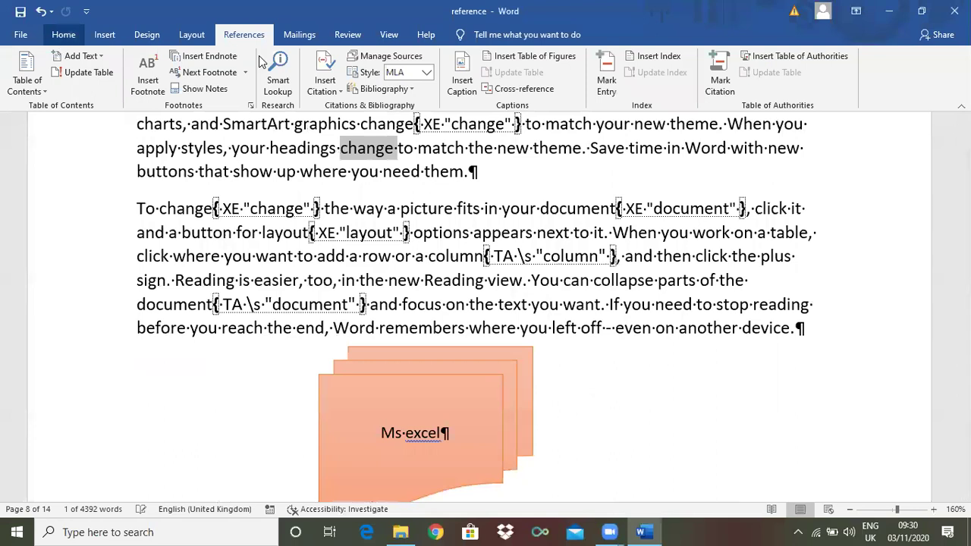
pyautogui.click(64, 35)
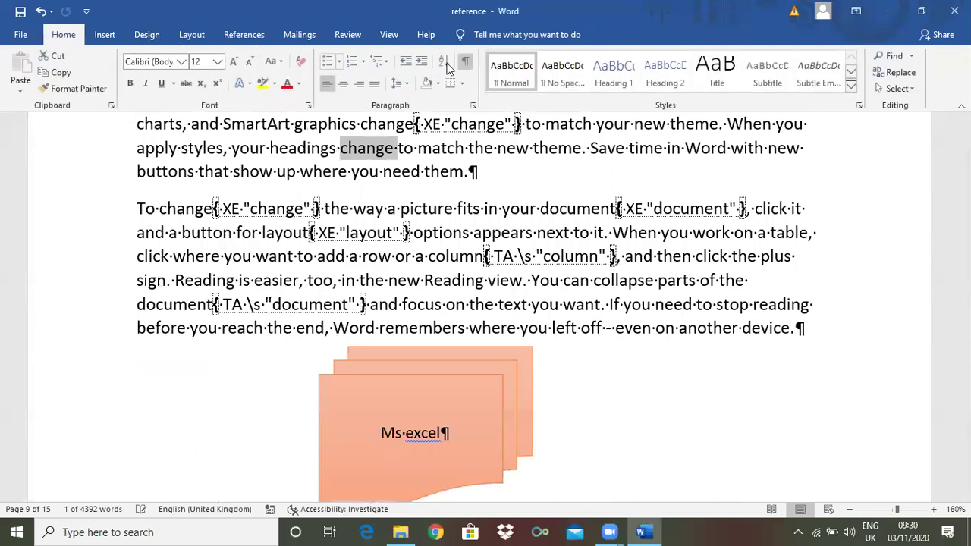
pyautogui.click(466, 67)
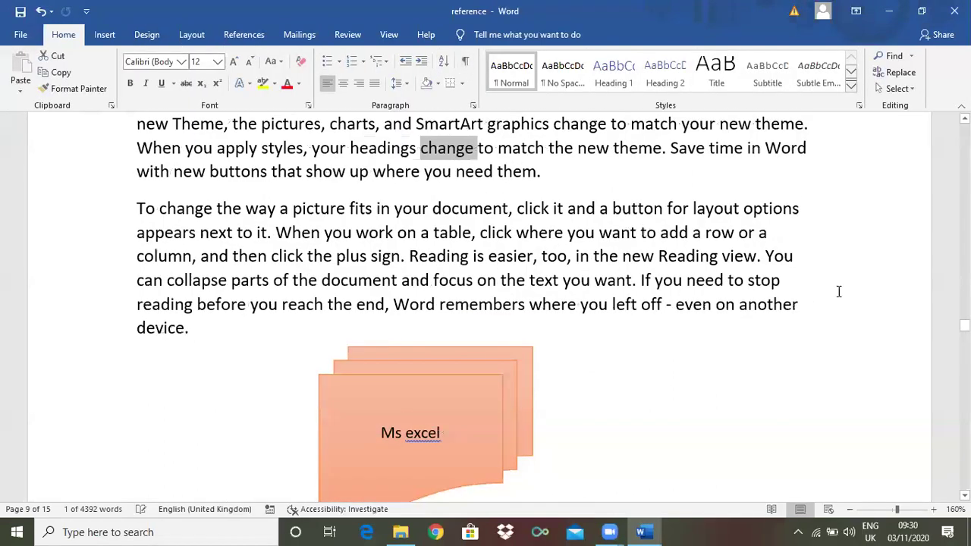
pyautogui.moveTo(964, 325); pyautogui.dragTo(964, 363)
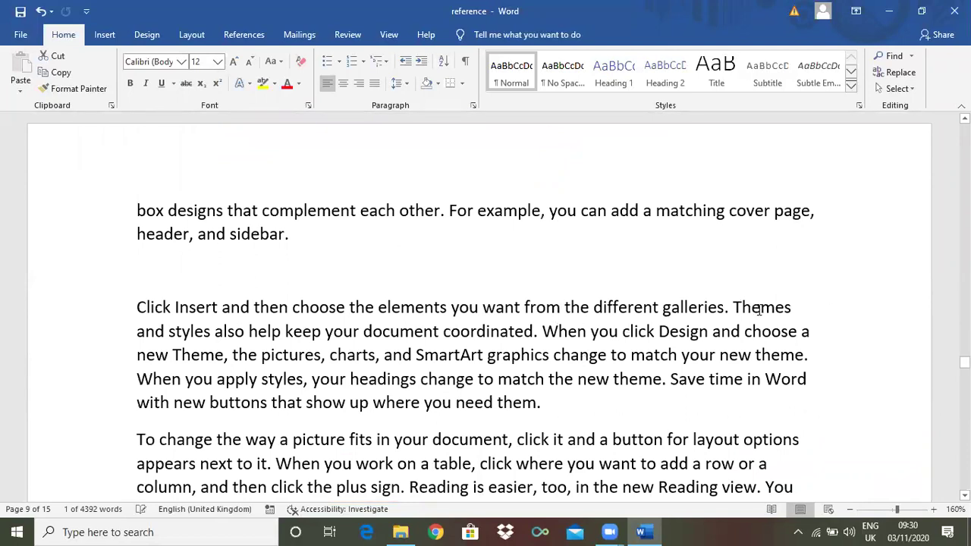
# Mark every occurrence of 'Themes' as an index entry and hide formatting marks again.
pyautogui.doubleClick(758, 308)
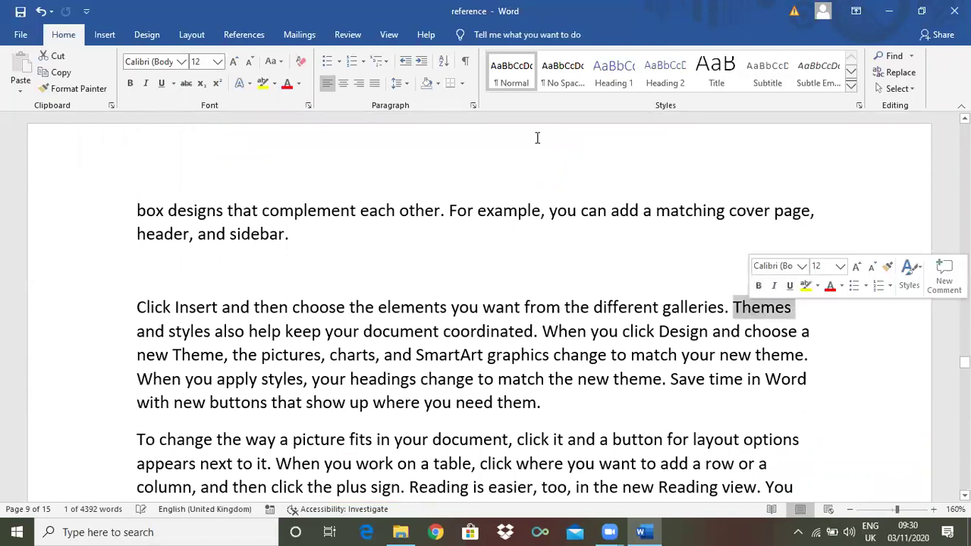
pyautogui.click(251, 36)
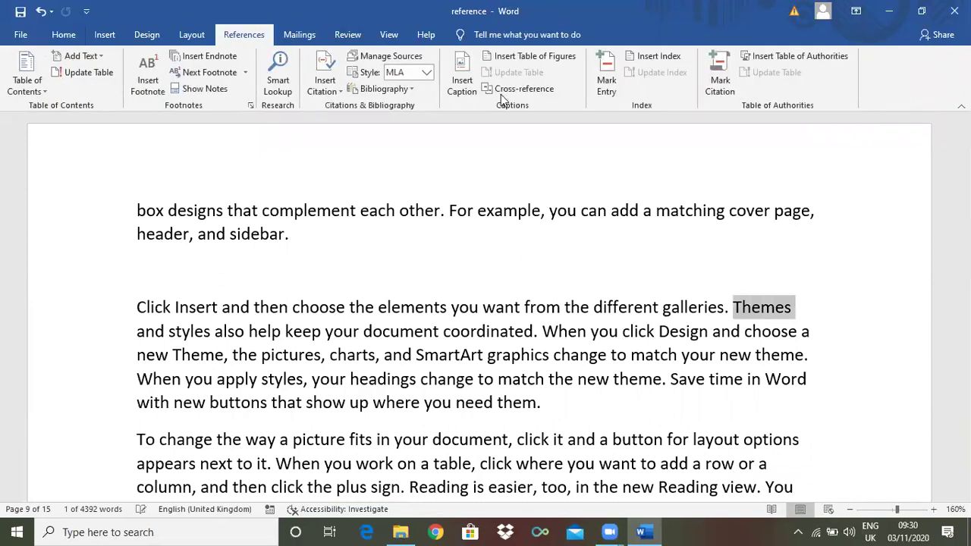
pyautogui.click(603, 72)
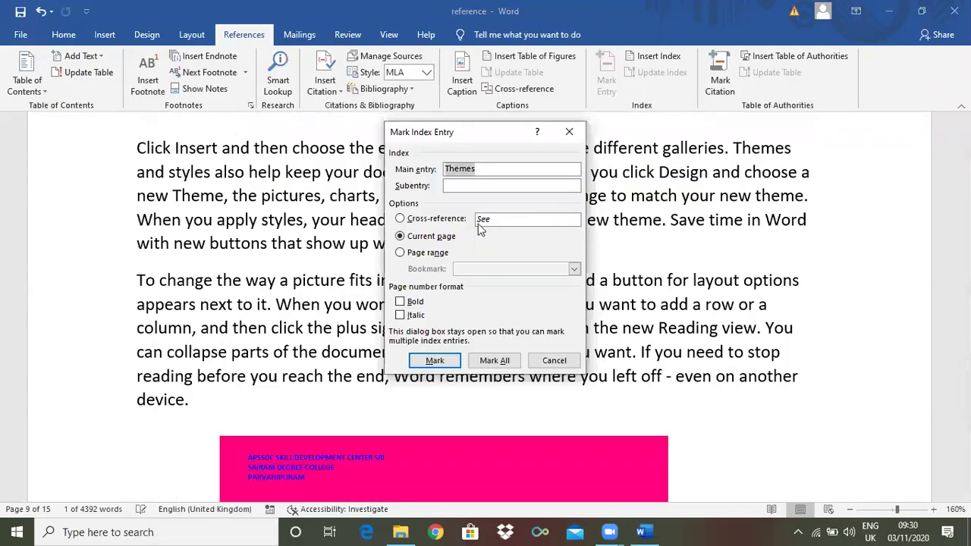
pyautogui.click(488, 362)
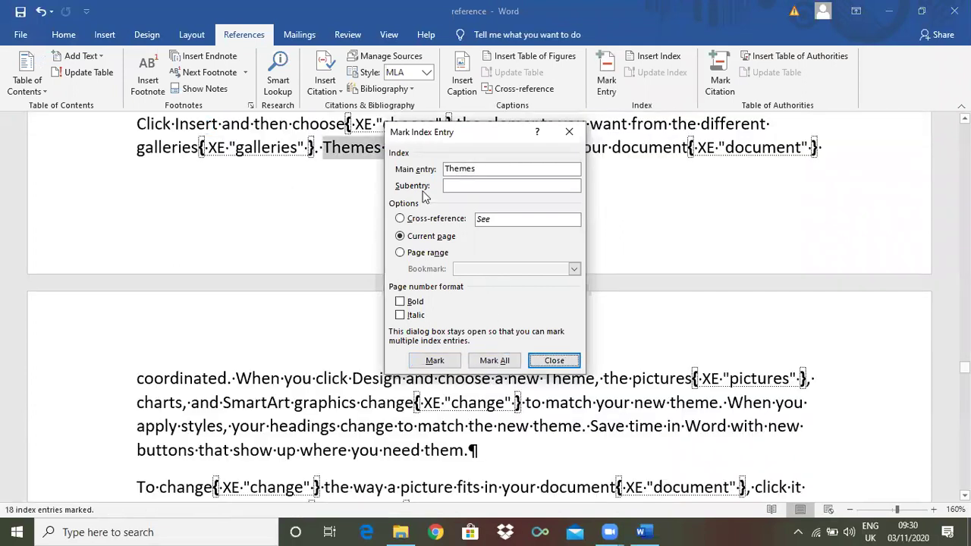
pyautogui.click(572, 134)
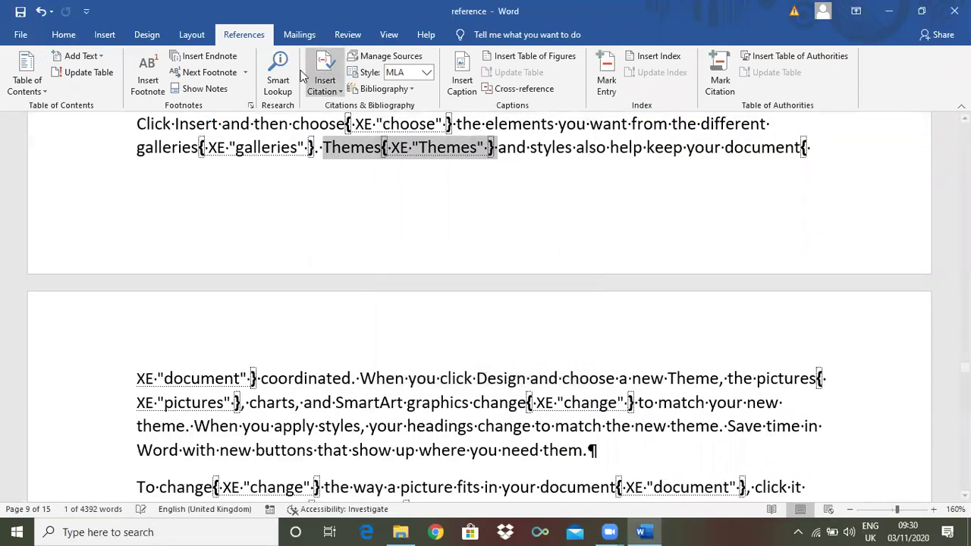
pyautogui.click(73, 39)
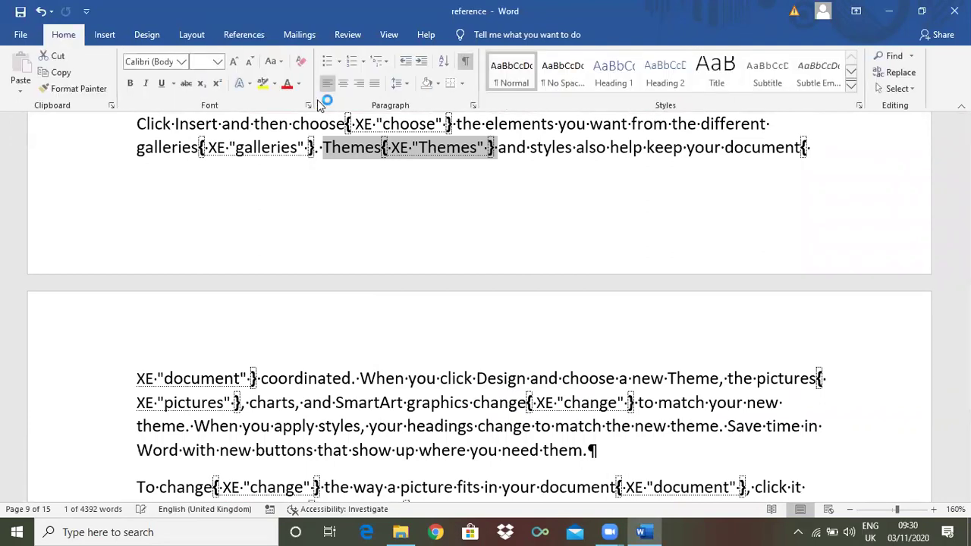
pyautogui.click(466, 62)
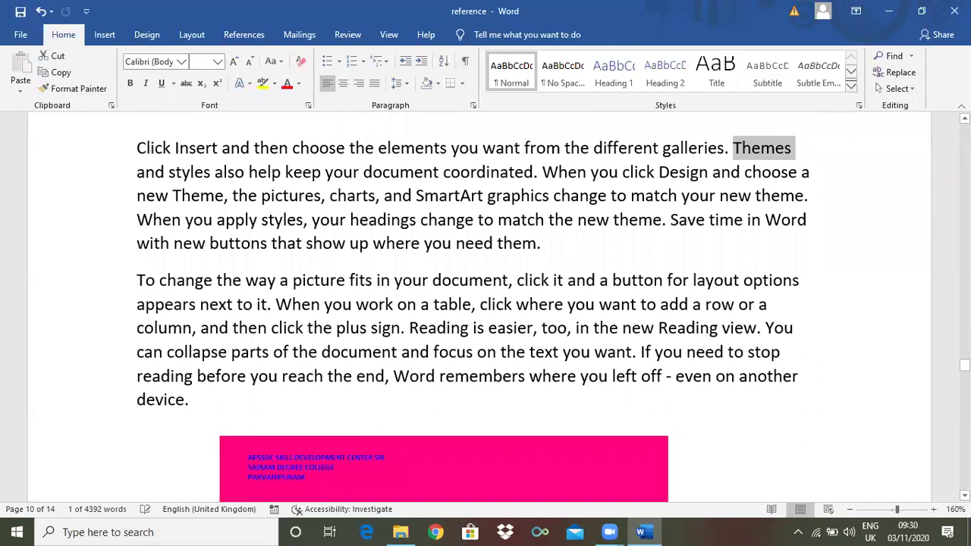
# Add blank paragraphs below the Table 6 entry of the table of figures.
pyautogui.scroll(-3, 480, 304)
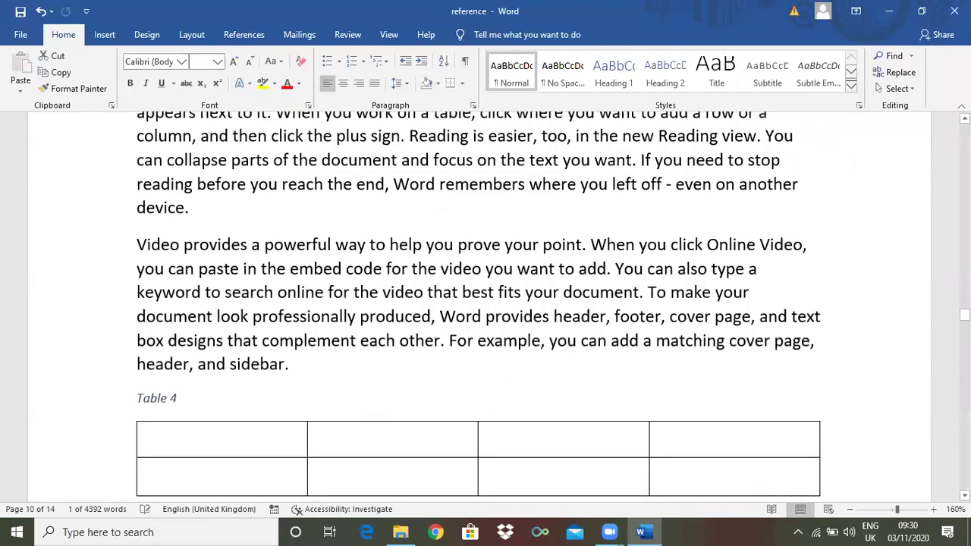
pyautogui.scroll(3, 480, 304)
pyautogui.scroll(-5, 479, 303)
pyautogui.scroll(5, 479, 303)
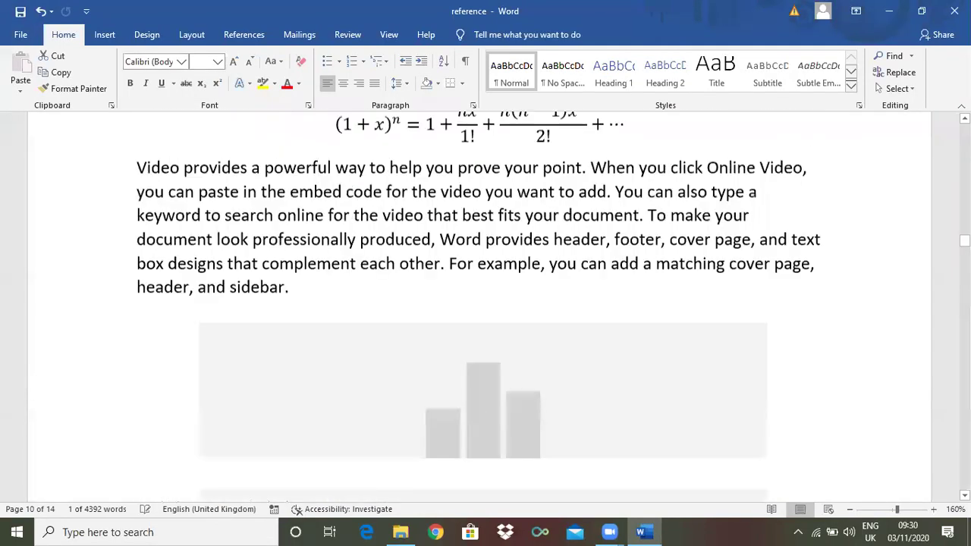
pyautogui.moveTo(964, 200); pyautogui.dragTo(964, 146)
pyautogui.click(151, 260)
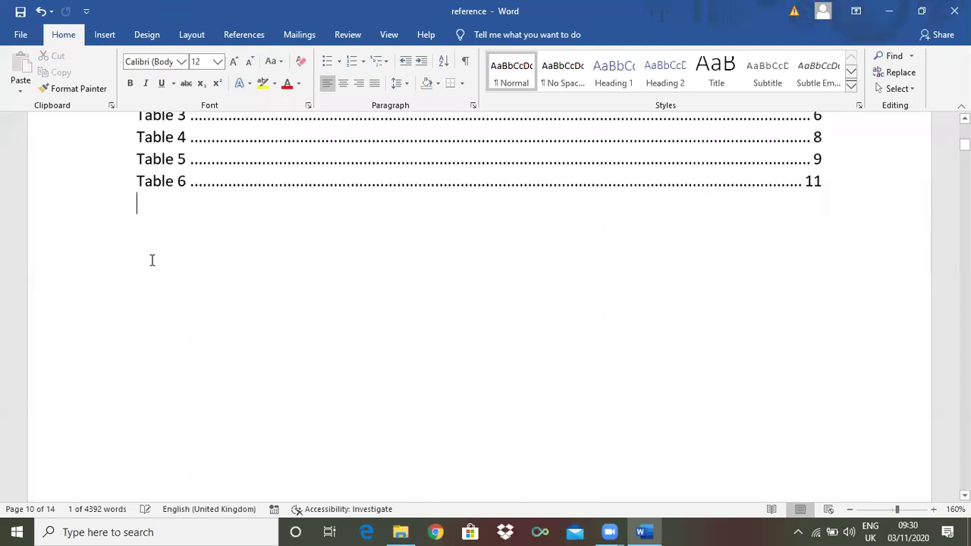
pyautogui.press('Return')
pyautogui.press('Return')
pyautogui.press('Return')
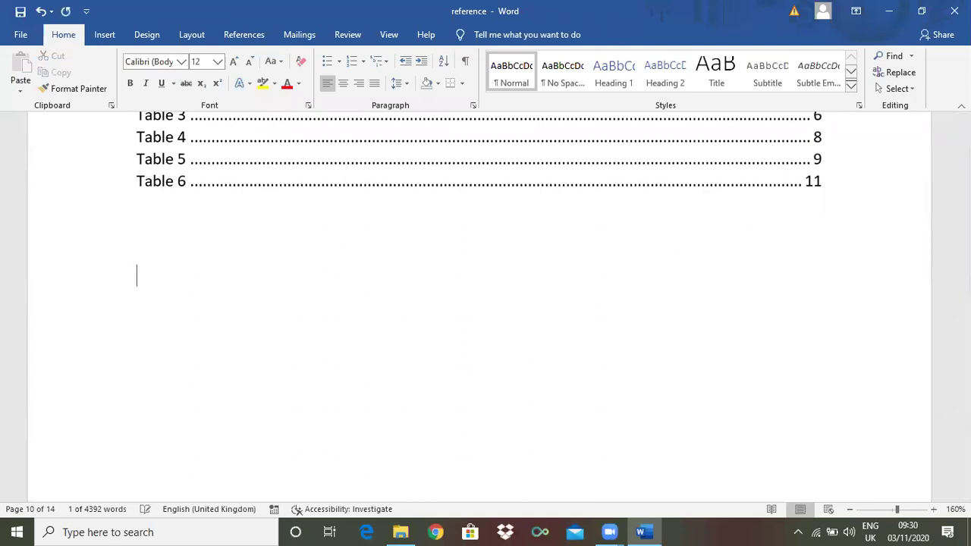
# Insert an index from References with right-aligned page numbers in 1 column.
pyautogui.click(255, 35)
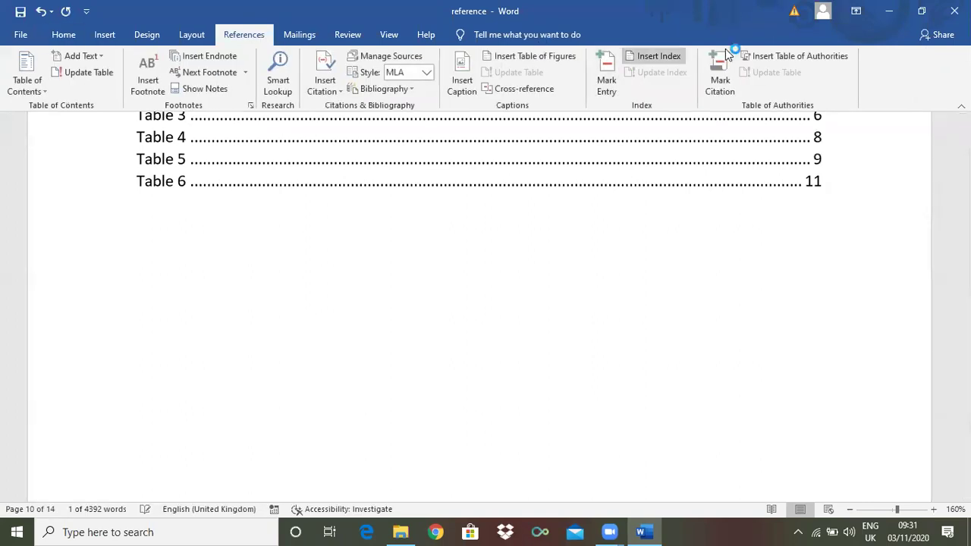
pyautogui.click(655, 55)
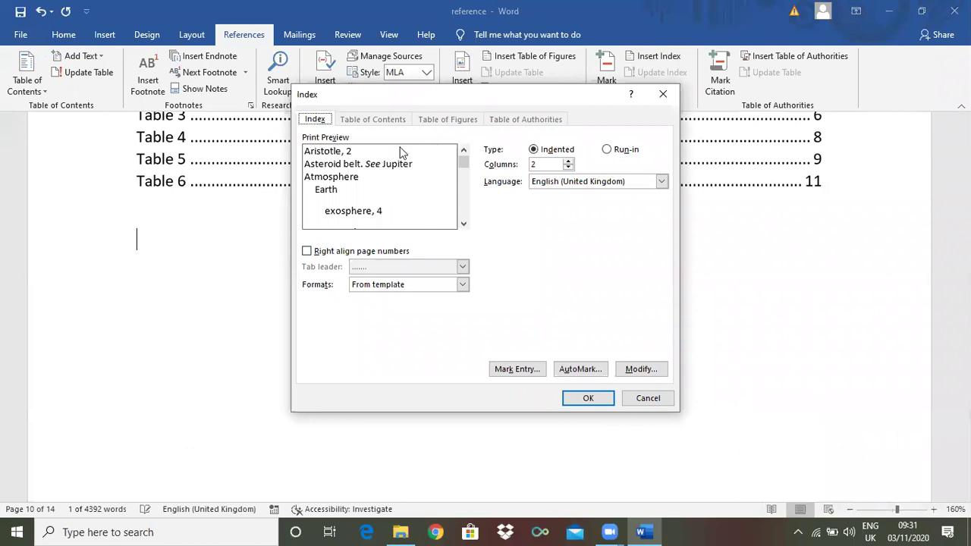
pyautogui.click(307, 252)
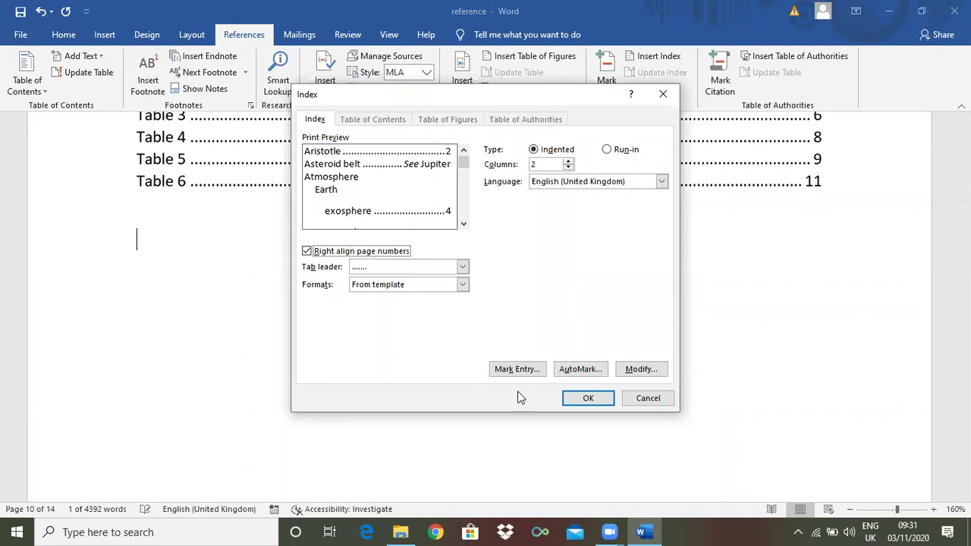
pyautogui.click(569, 168)
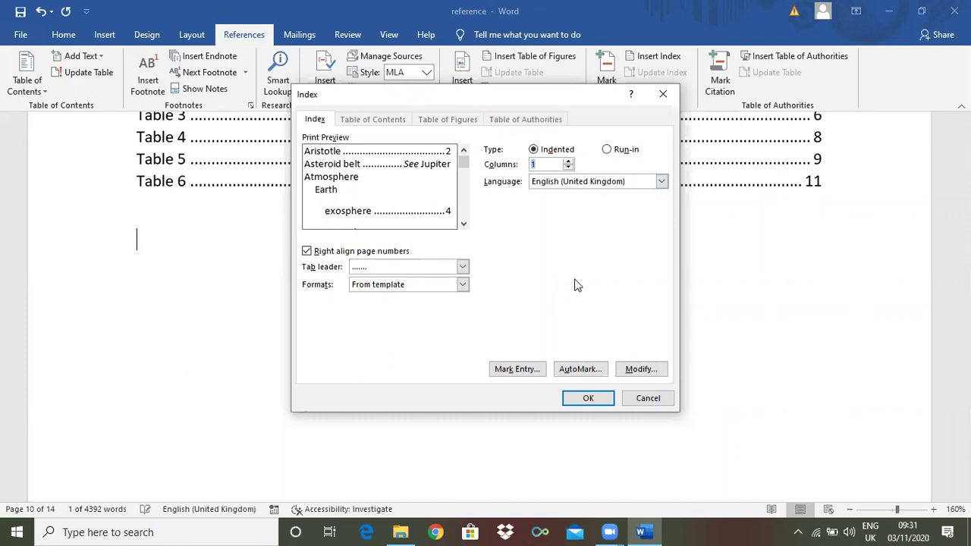
pyautogui.click(586, 399)
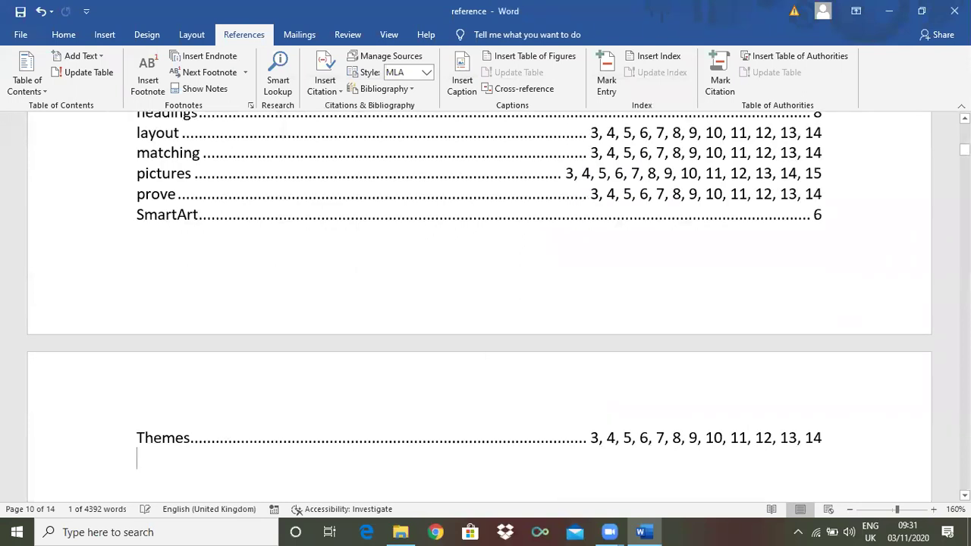
# Scroll through the index, add an empty paragraph after its last entry, and return to page 3.
pyautogui.scroll(5, 445, 181)
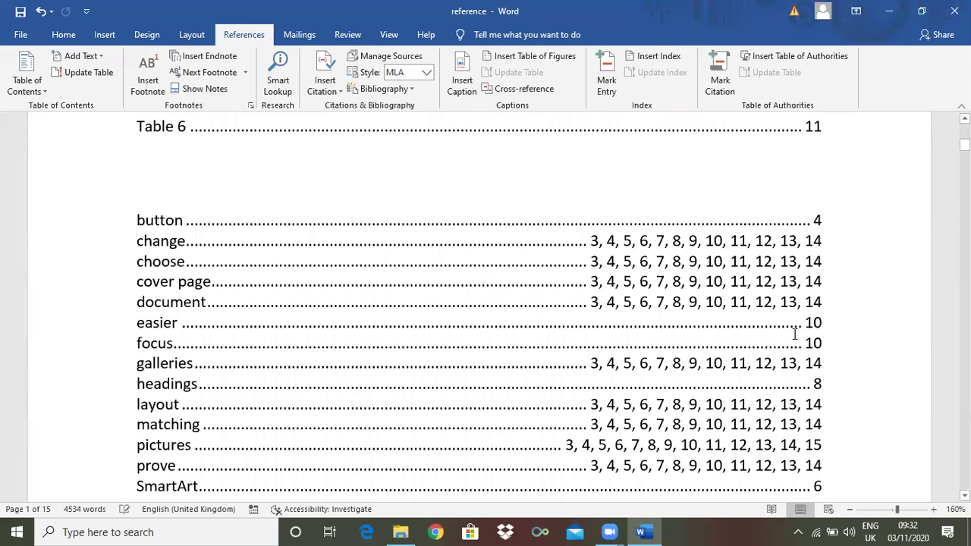
pyautogui.moveTo(964, 144); pyautogui.dragTo(963, 145)
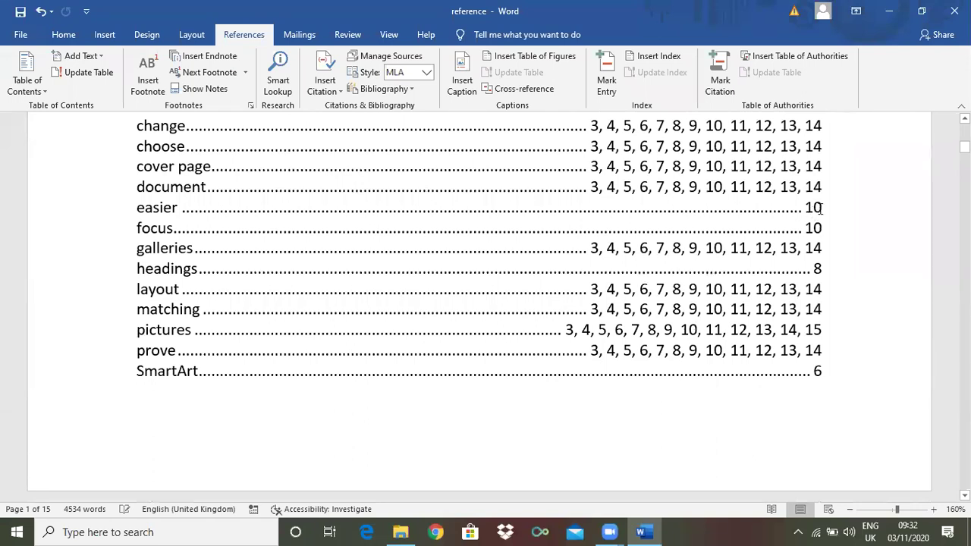
pyautogui.moveTo(964, 146); pyautogui.dragTo(964, 154)
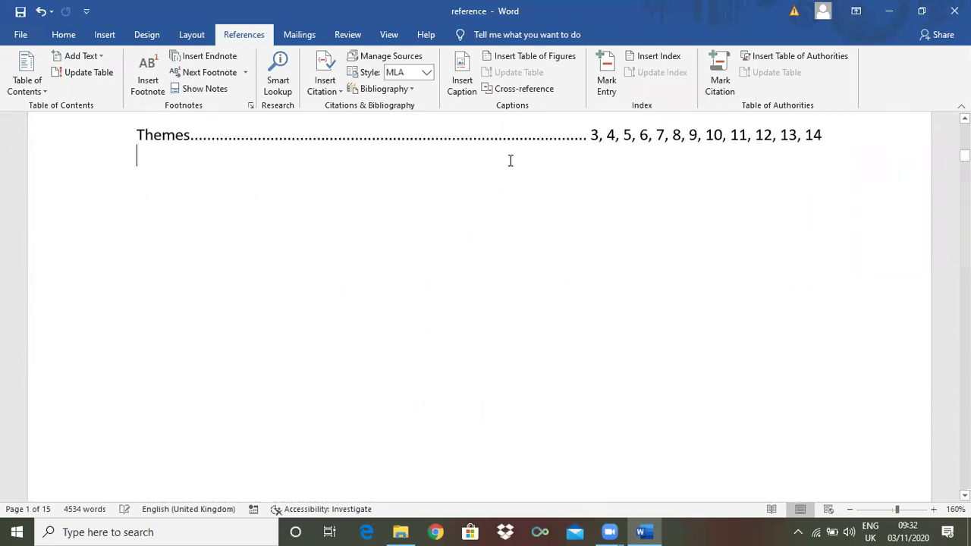
pyautogui.press('Return')
pyautogui.moveTo(963, 155); pyautogui.dragTo(964, 144)
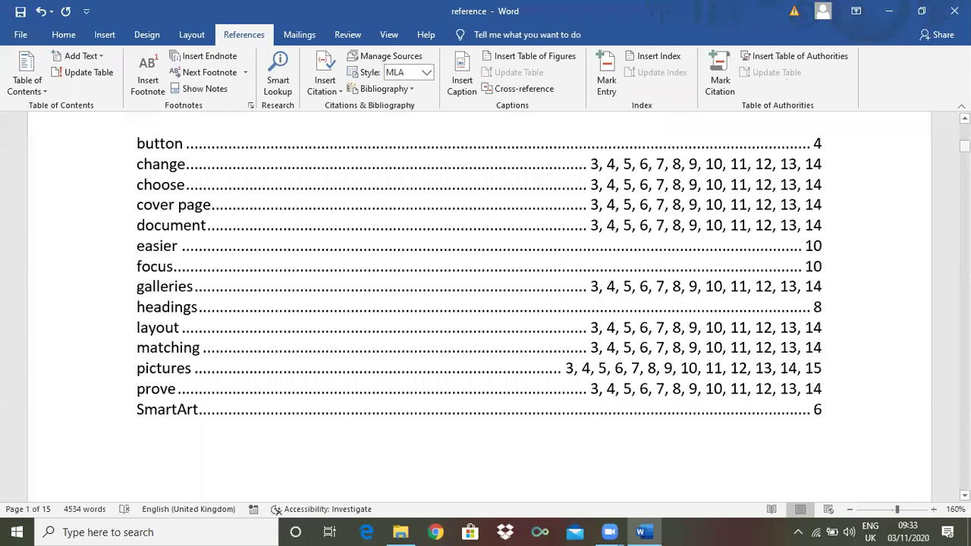
pyautogui.moveTo(964, 145)
pyautogui.mouseDown()
pyautogui.moveTo(964, 189)
pyautogui.moveTo(964, 145)
pyautogui.mouseUp()
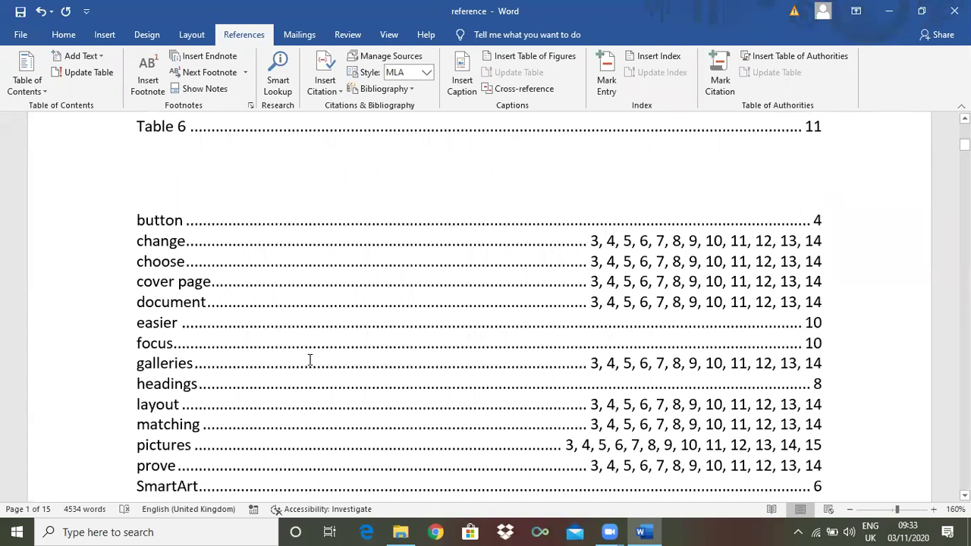
pyautogui.moveTo(964, 145); pyautogui.dragTo(963, 148)
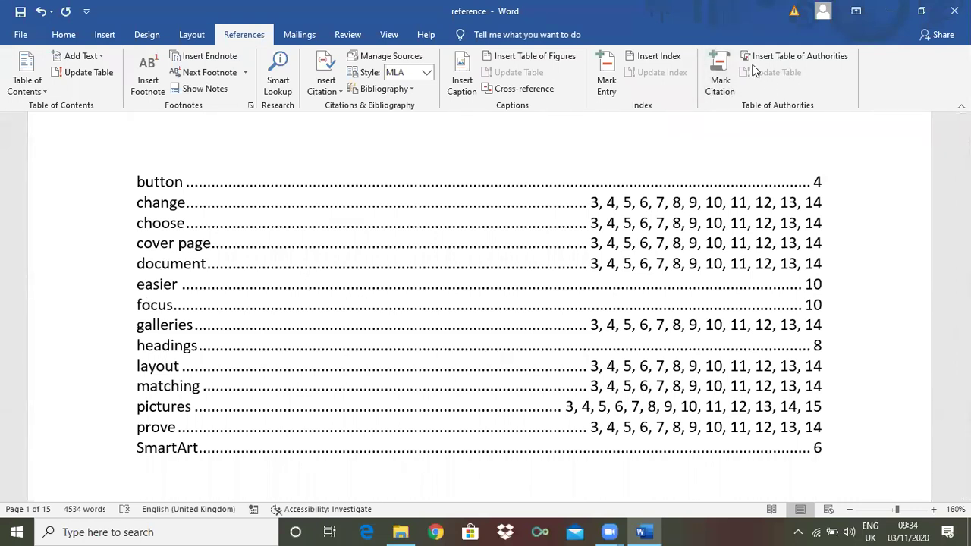
pyautogui.moveTo(964, 144); pyautogui.dragTo(964, 165)
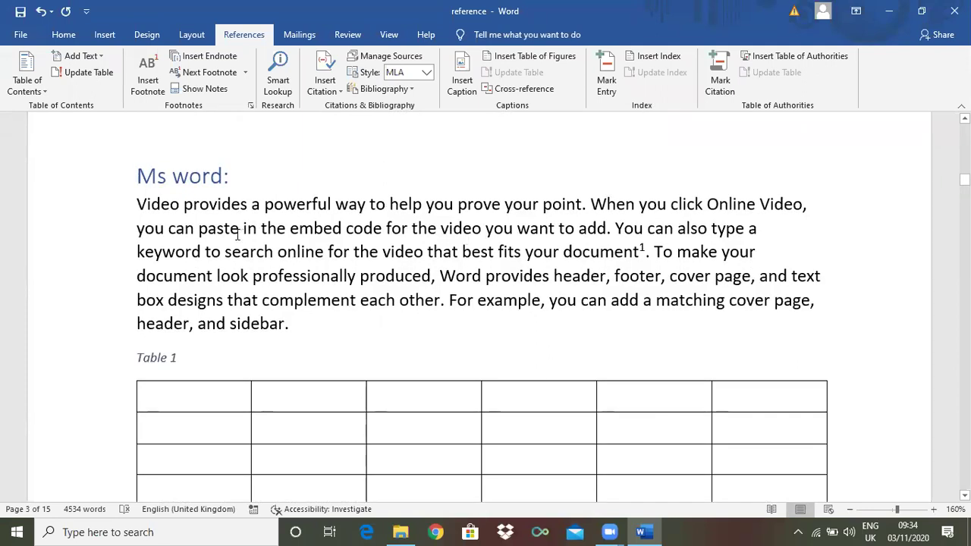
# Mark all occurrences of 'paste' as citations in the ms word category.
pyautogui.doubleClick(214, 234)
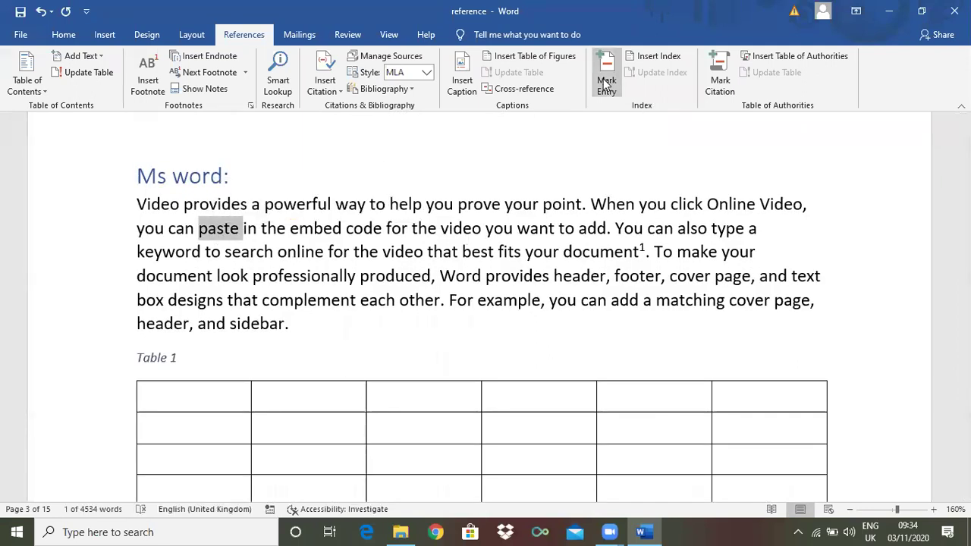
pyautogui.click(721, 72)
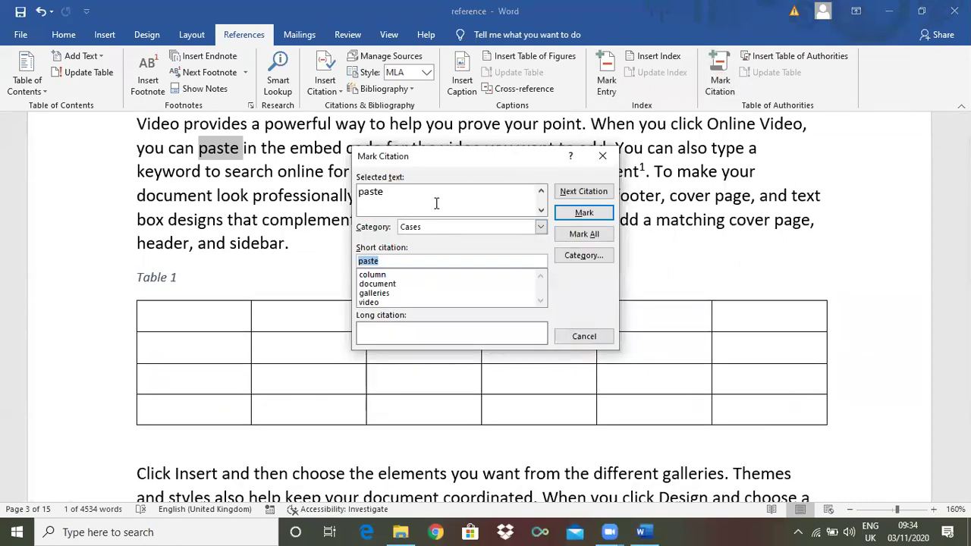
pyautogui.click(540, 226)
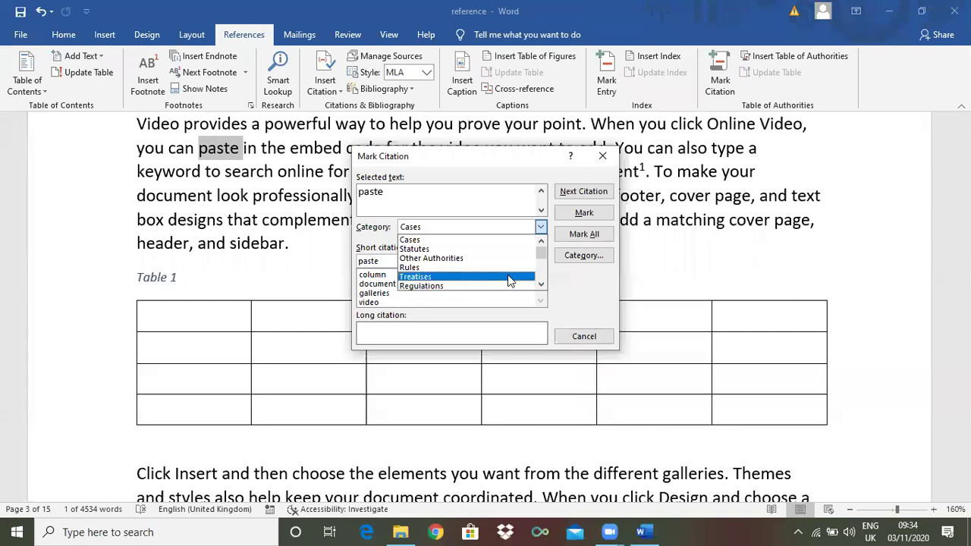
pyautogui.moveTo(545, 254); pyautogui.dragTo(543, 270)
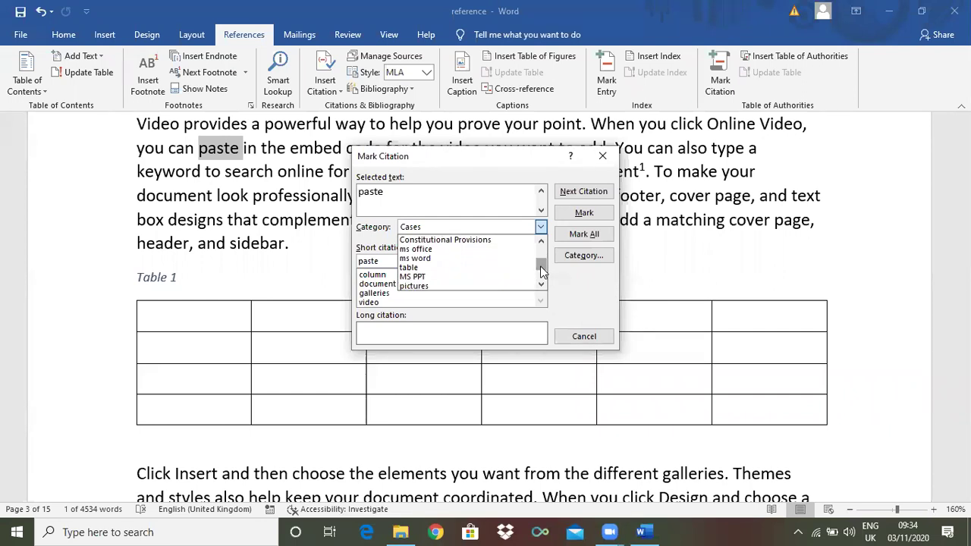
pyautogui.click(425, 259)
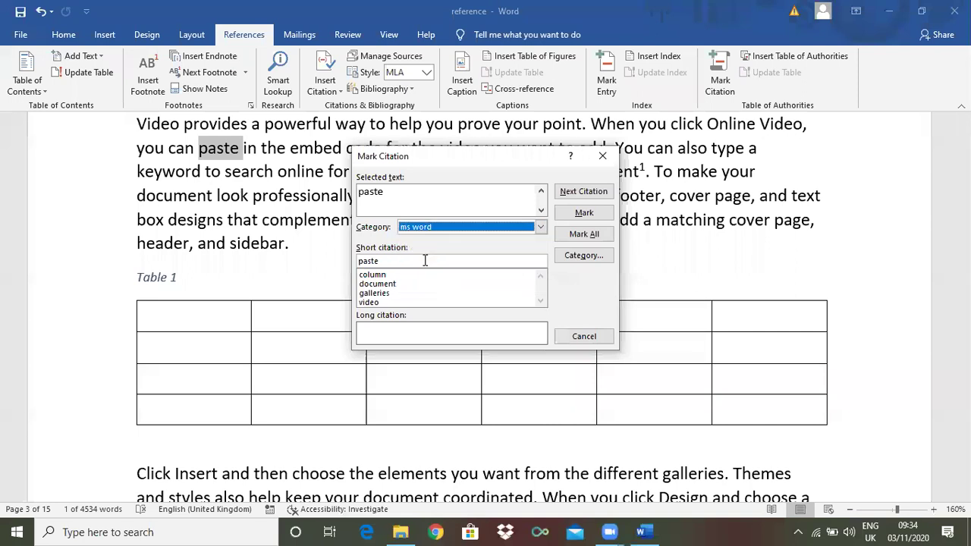
pyautogui.click(584, 234)
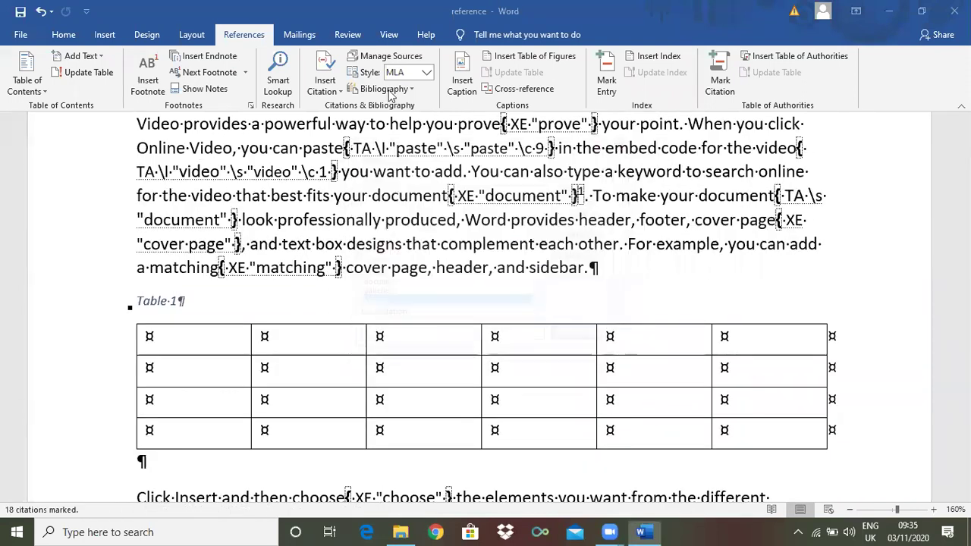
pyautogui.click(603, 159)
# Hide formatting marks and field codes again, returning to References.
pyautogui.click(68, 36)
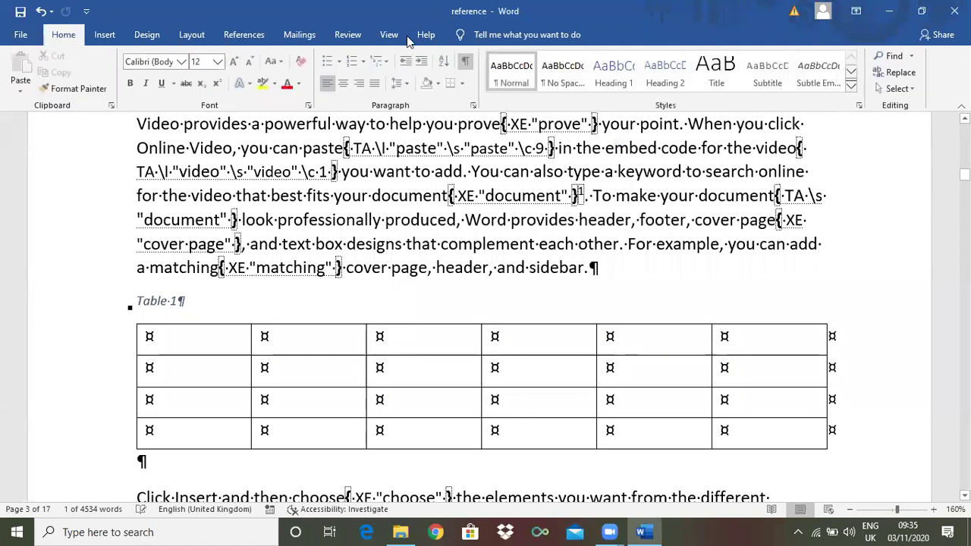
pyautogui.click(465, 65)
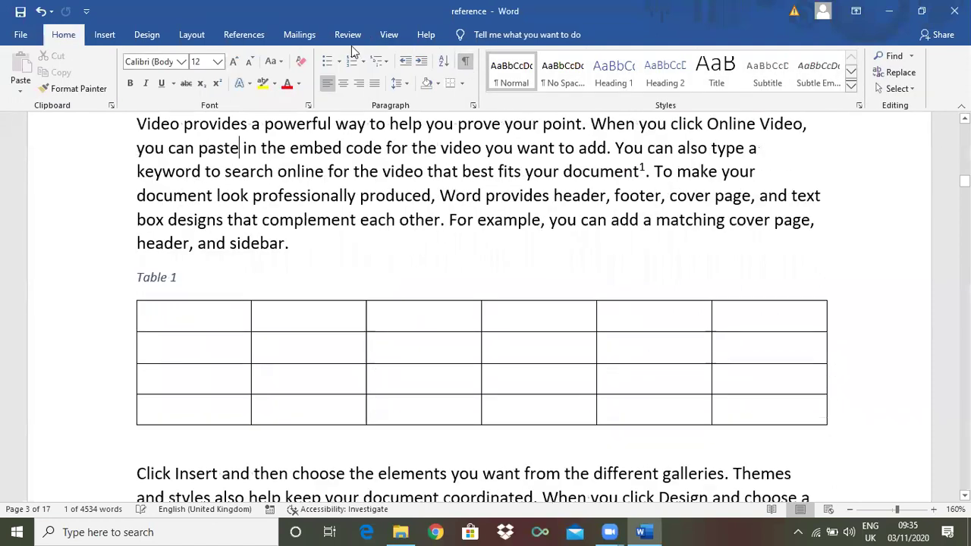
pyautogui.click(244, 35)
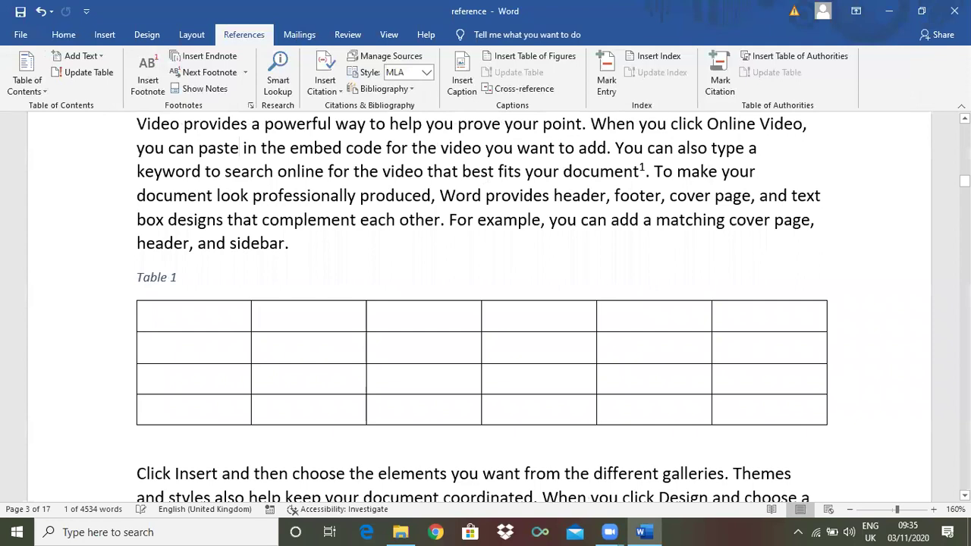
# Mark the word 'coordinated' as a citation.
pyautogui.moveTo(964, 182); pyautogui.dragTo(964, 203)
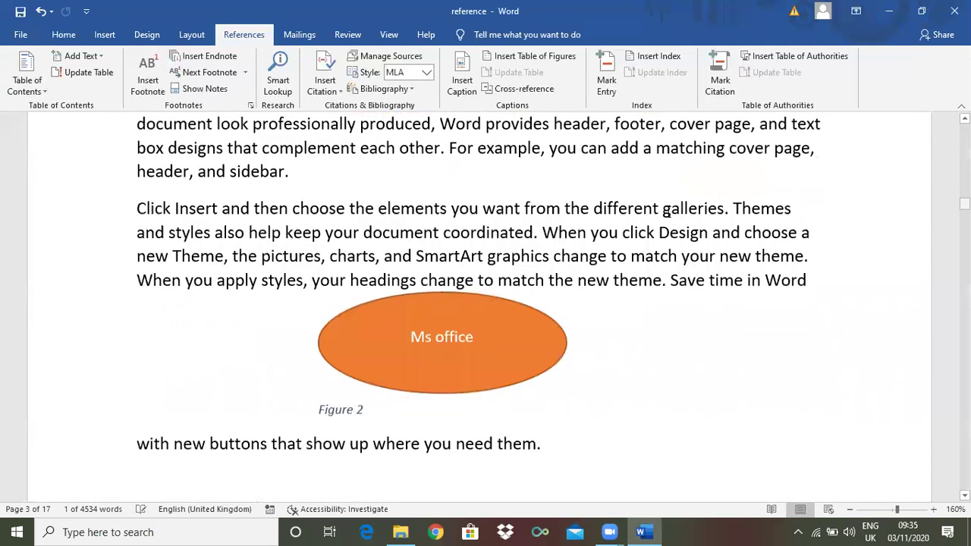
pyautogui.doubleClick(487, 237)
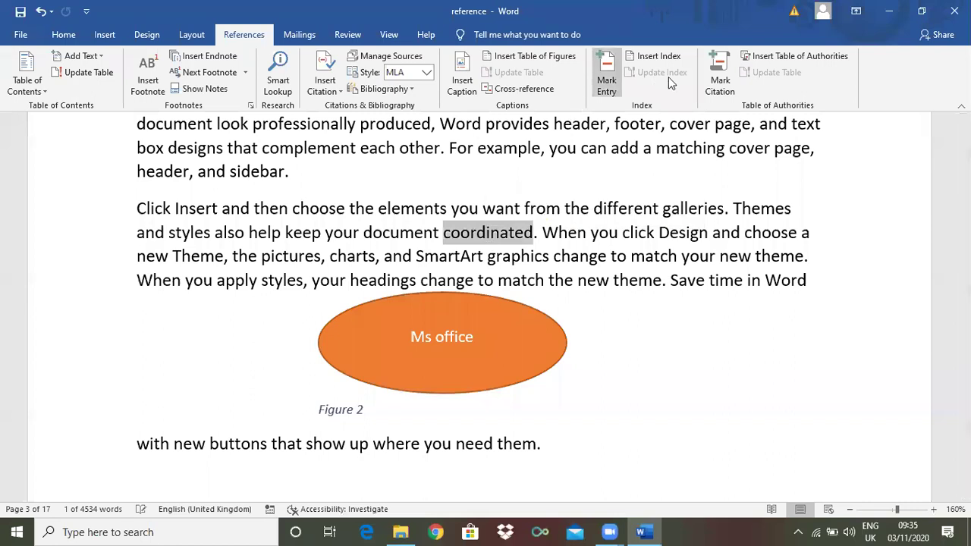
pyautogui.click(716, 80)
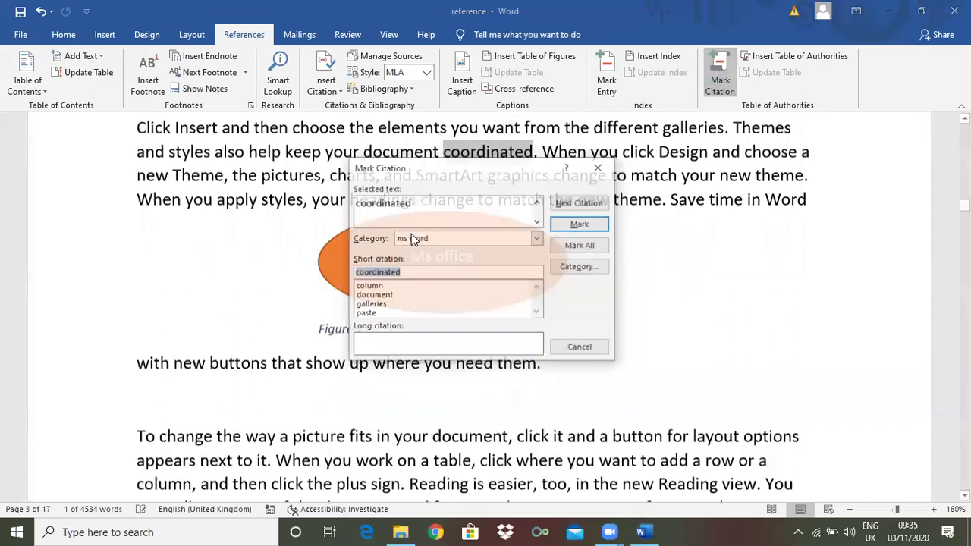
pyautogui.click(580, 225)
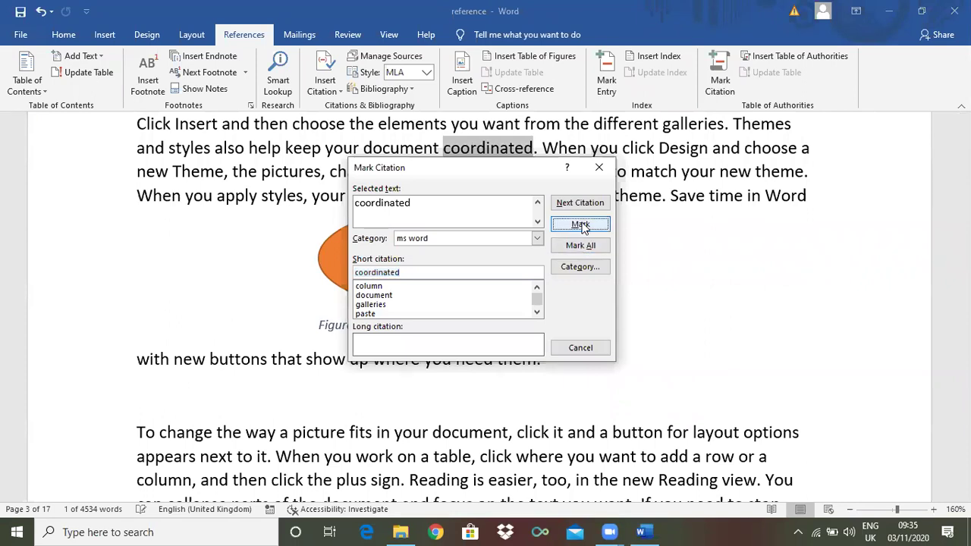
pyautogui.click(599, 167)
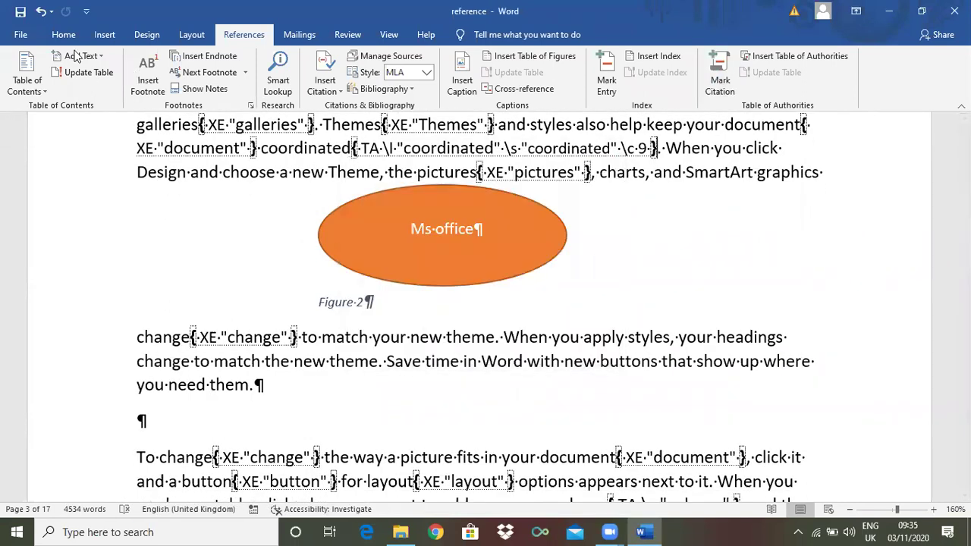
# Hide formatting marks and field codes, then scroll down to the page-6 themes and SmartArt paragraph.
pyautogui.click(63, 38)
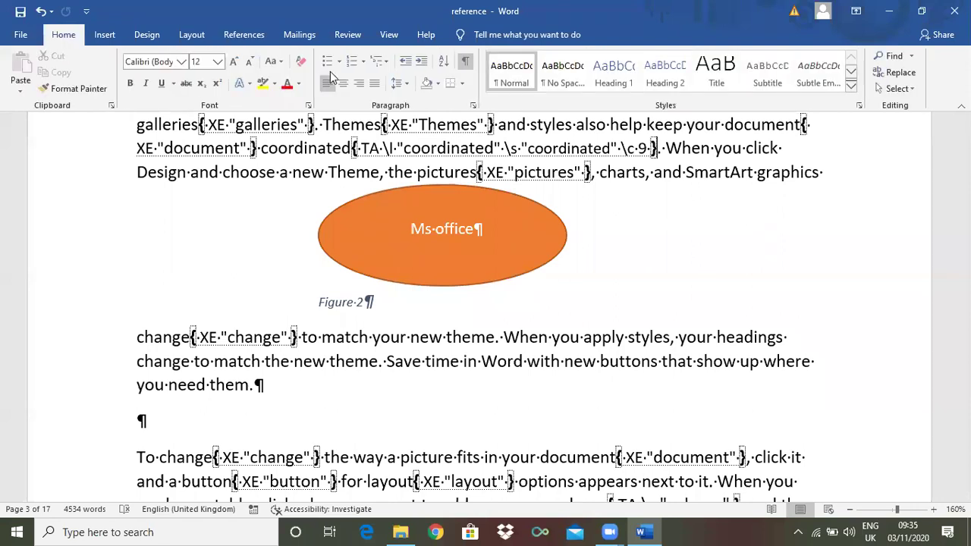
pyautogui.click(466, 69)
pyautogui.click(255, 35)
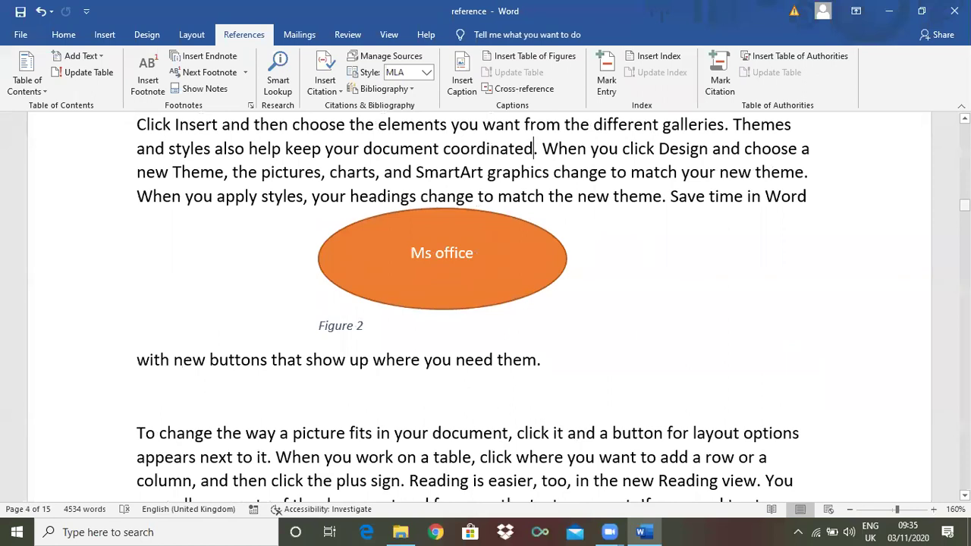
pyautogui.scroll(1, 536, 149)
pyautogui.moveTo(964, 205); pyautogui.dragTo(964, 253)
pyautogui.scroll(-1, 632, 265)
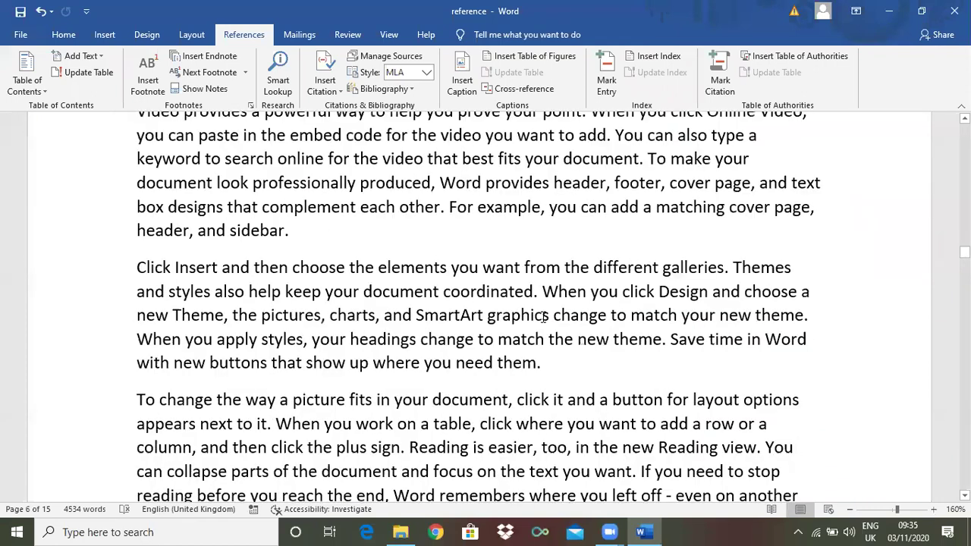
# Mark all occurrences of 'graphics' as citations in the MS PPT category.
pyautogui.doubleClick(507, 322)
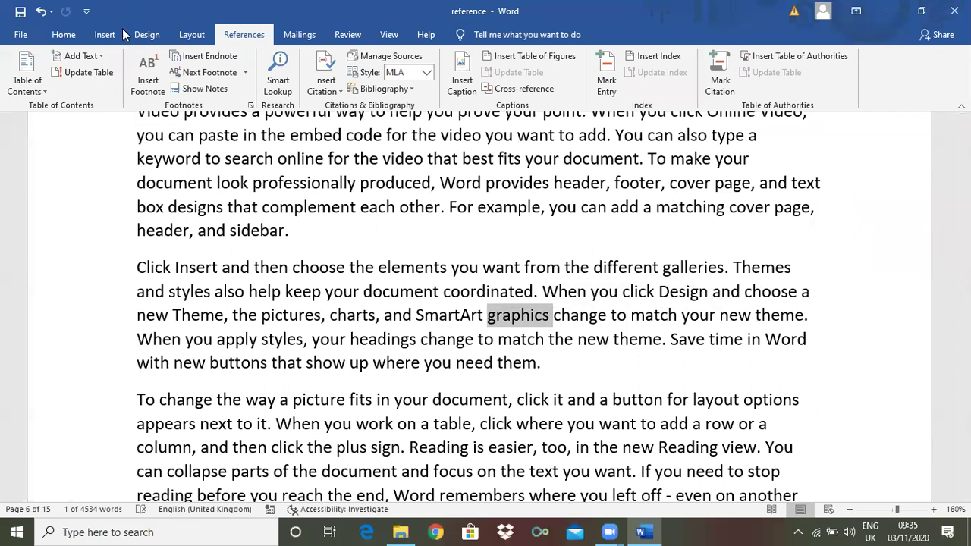
pyautogui.click(719, 84)
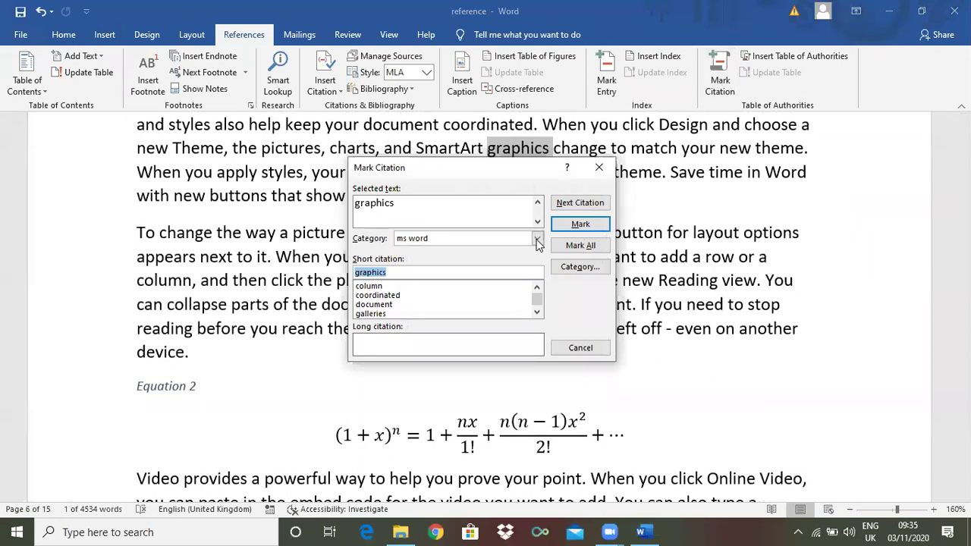
pyautogui.click(537, 240)
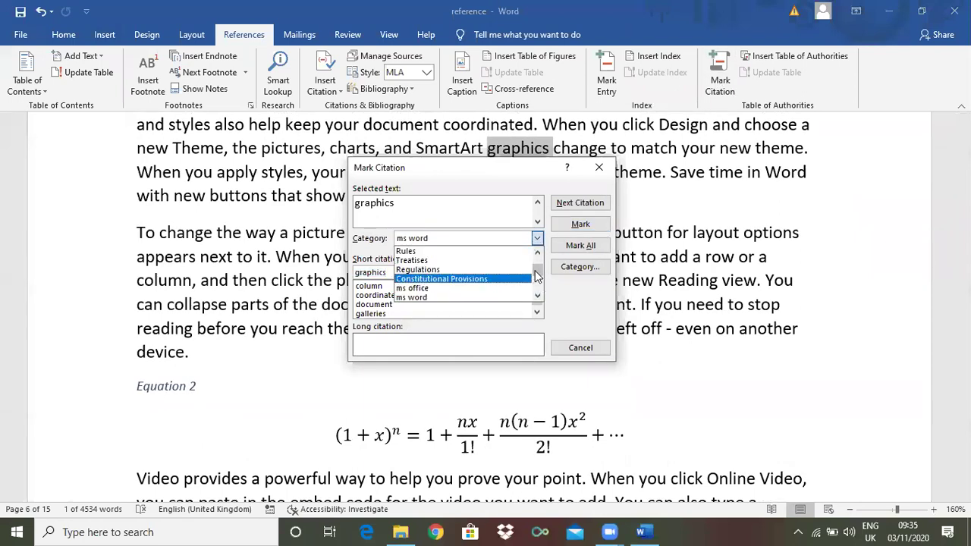
pyautogui.moveTo(537, 277); pyautogui.dragTo(537, 282)
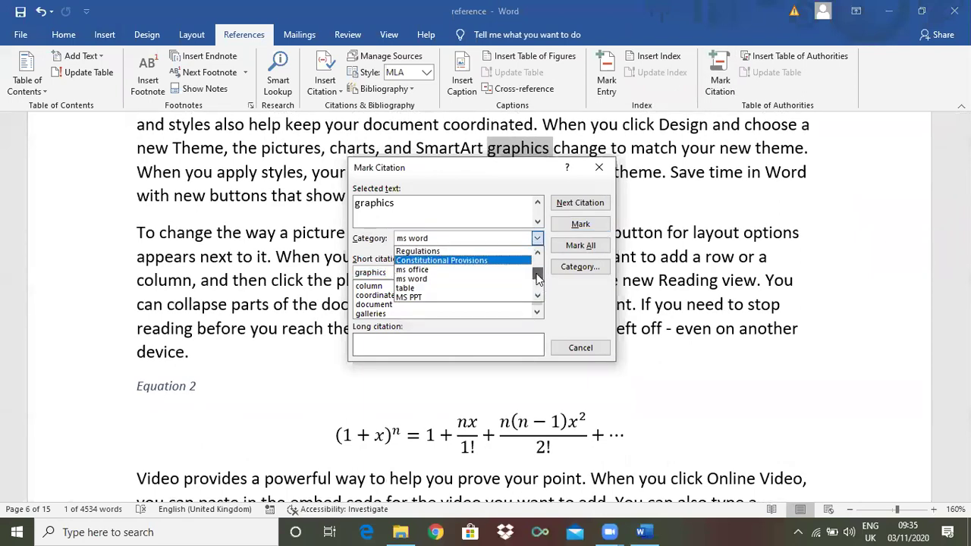
pyautogui.click(417, 296)
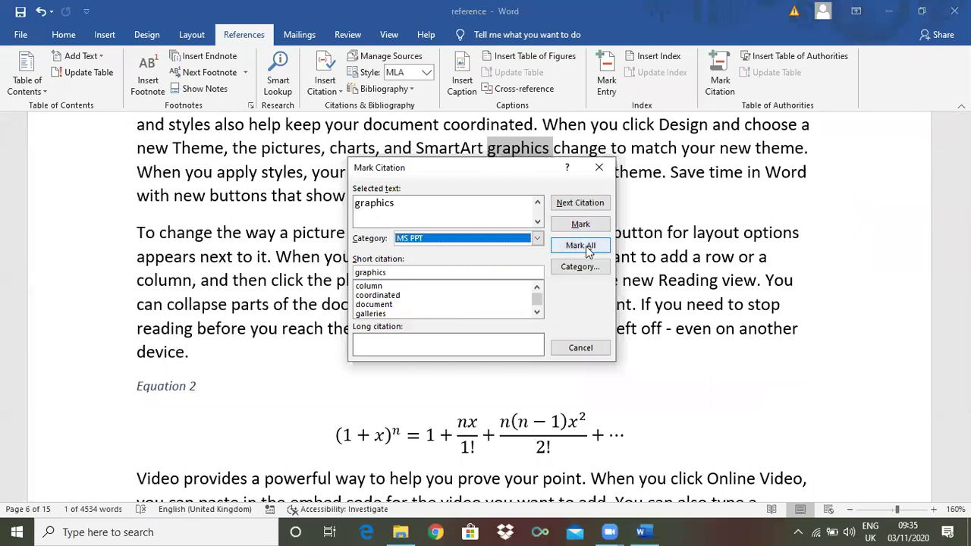
pyautogui.click(585, 246)
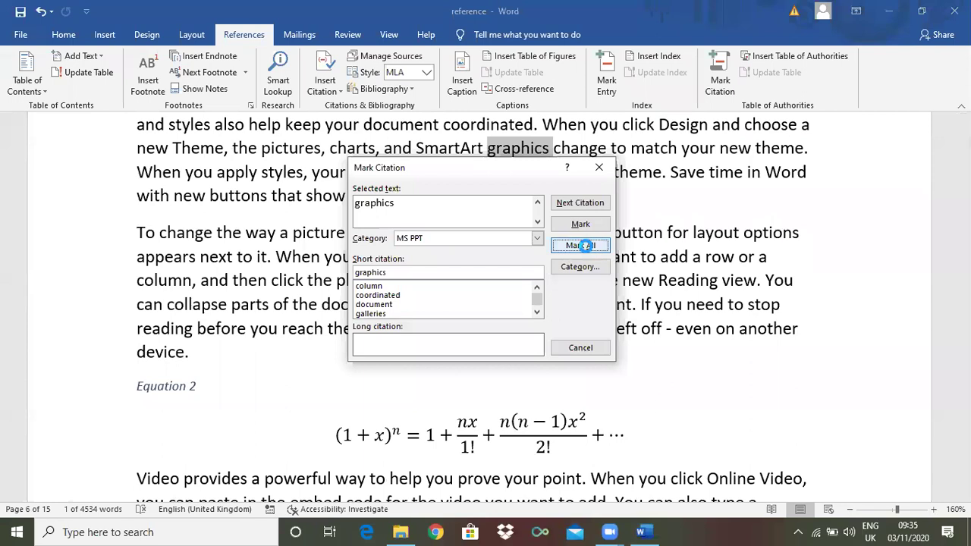
pyautogui.click(581, 347)
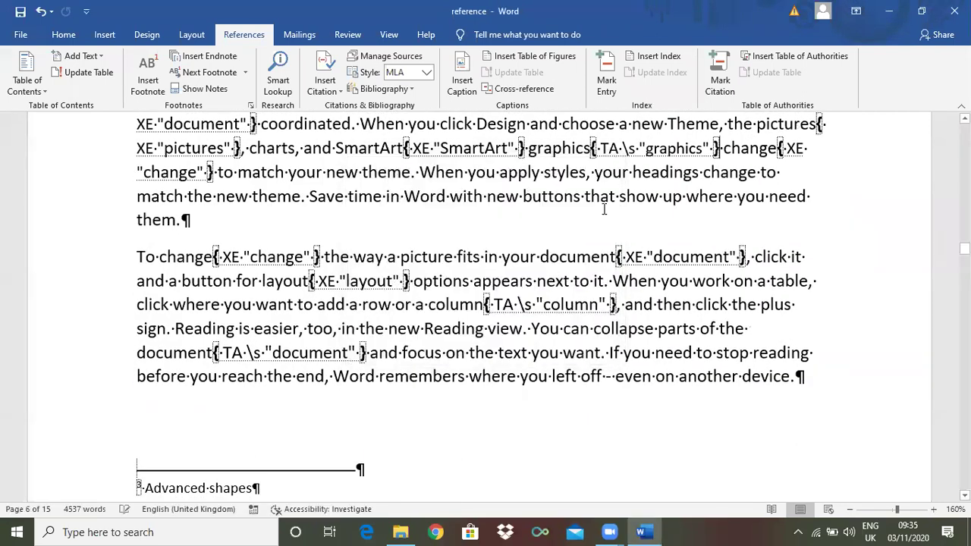
# Hide formatting marks and field codes from the Home tab and scroll down.
pyautogui.click(65, 35)
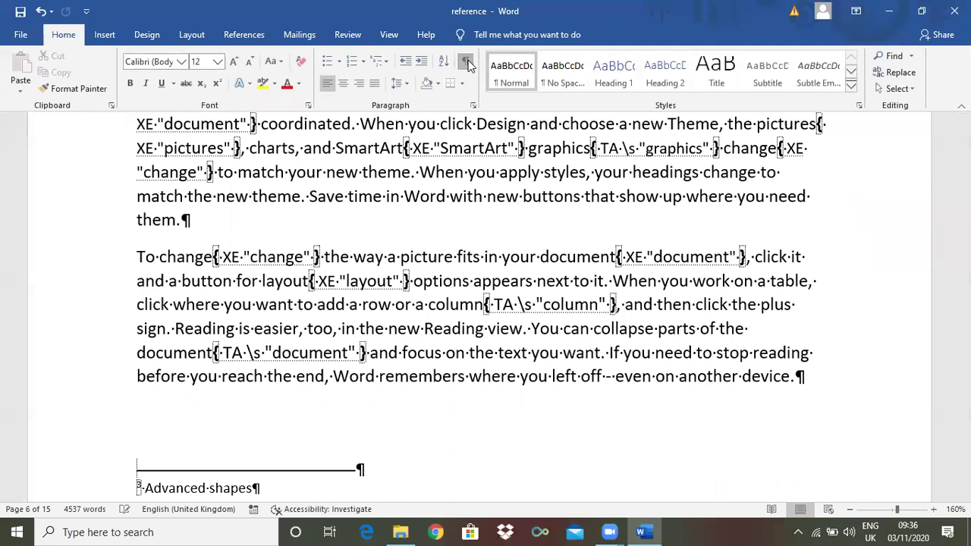
pyautogui.click(466, 64)
pyautogui.moveTo(965, 255); pyautogui.dragTo(965, 291)
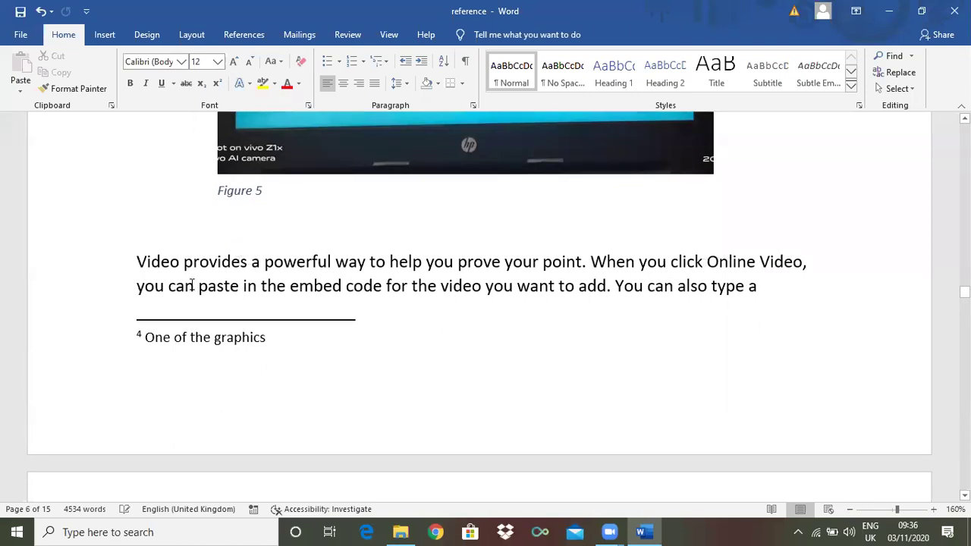
# Mark 'Video' at the start of the page-7 paragraph as an MS PPT citation.
pyautogui.doubleClick(163, 263)
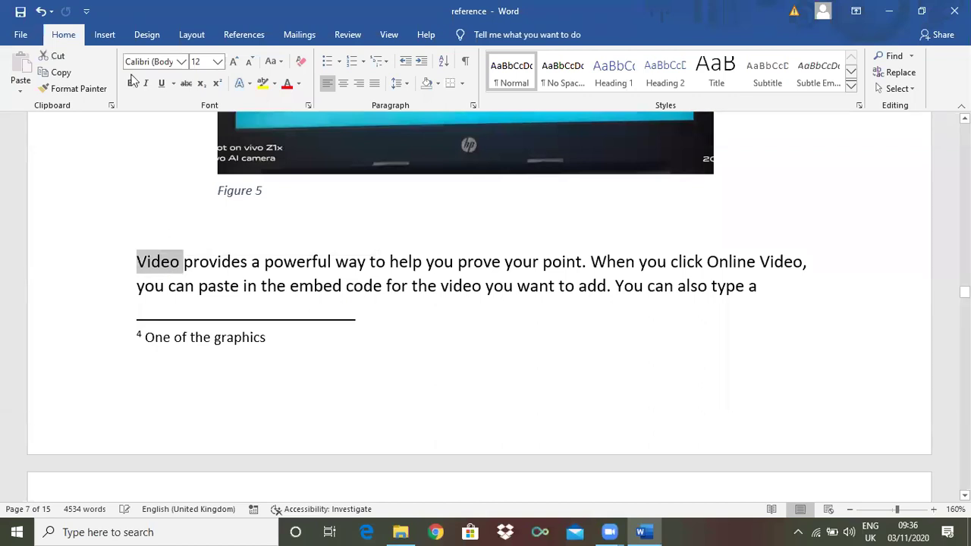
pyautogui.click(241, 36)
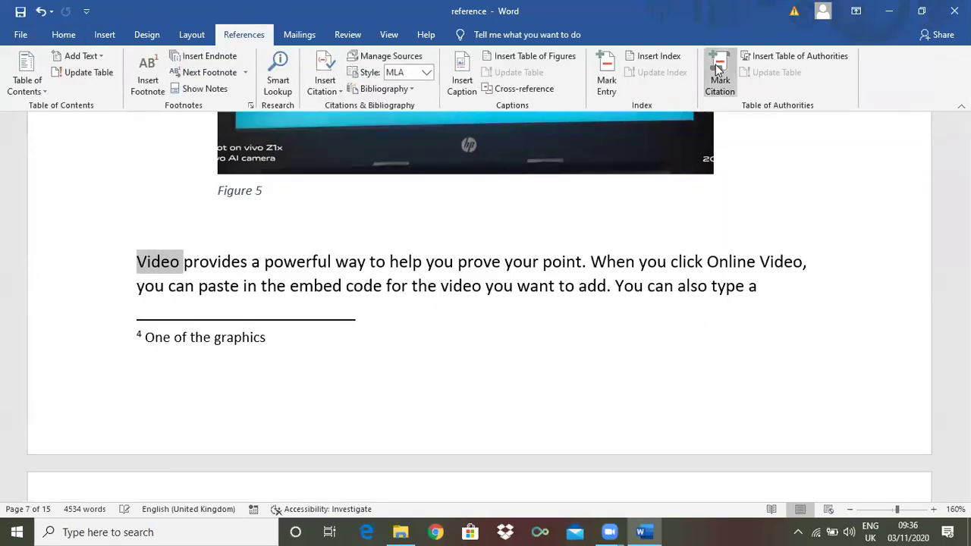
pyautogui.click(719, 68)
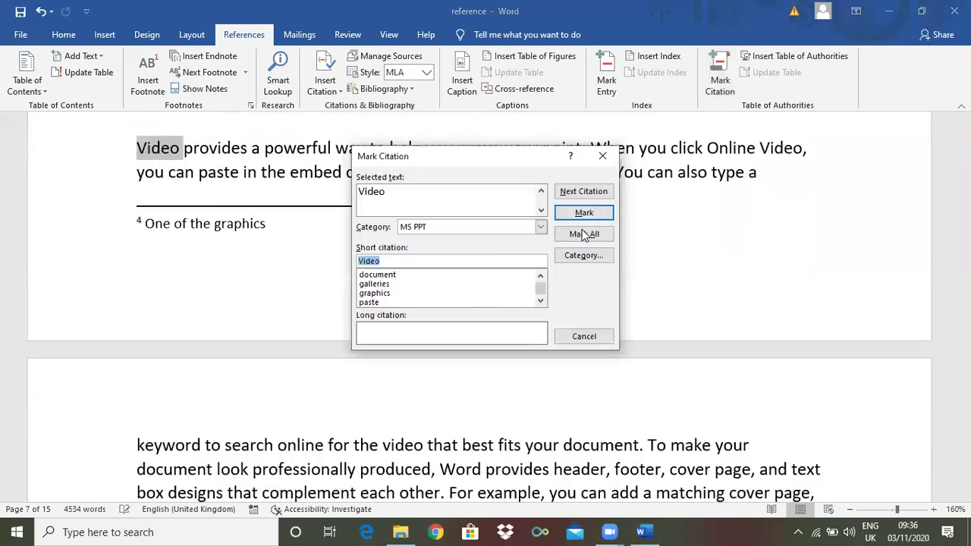
pyautogui.click(587, 216)
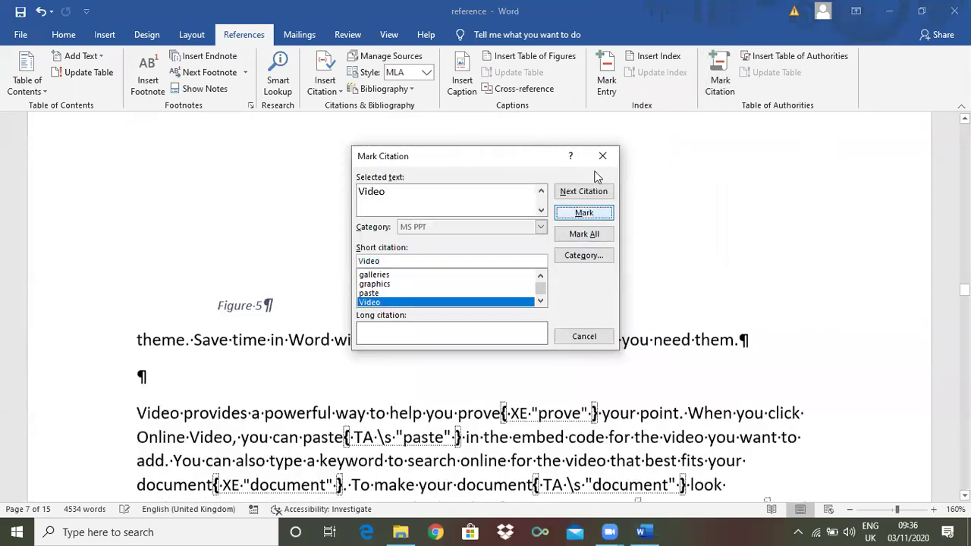
pyautogui.click(604, 158)
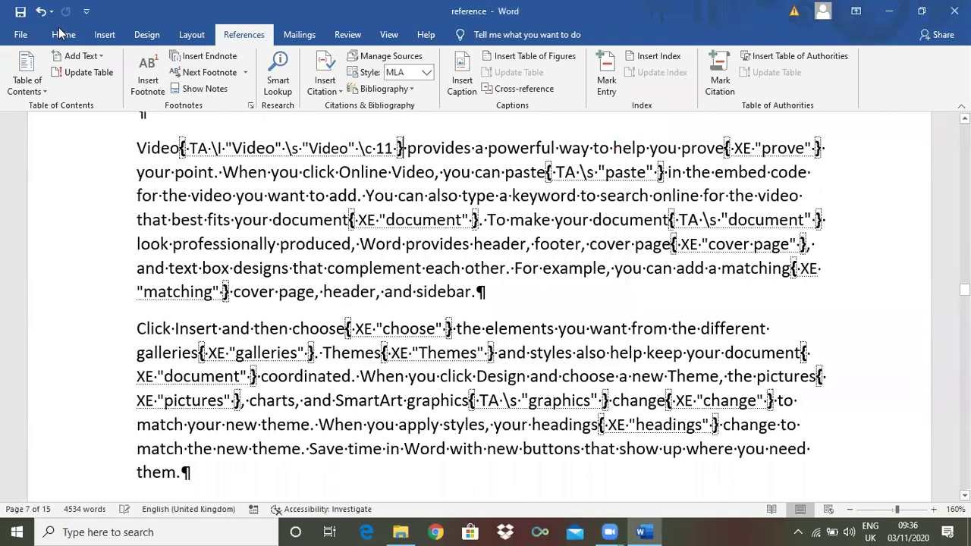
pyautogui.click(63, 35)
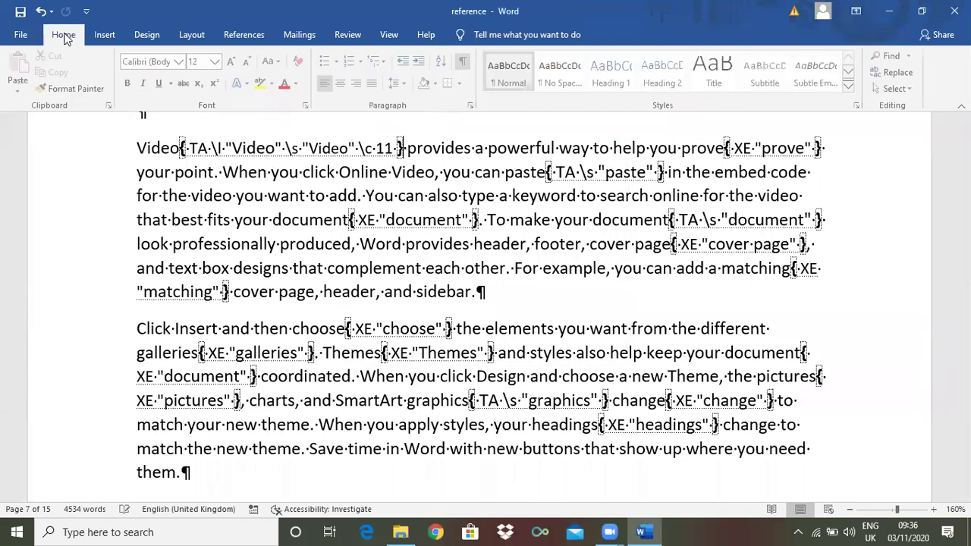
# Hide formatting marks and field codes and scroll up to the blank page 2.
pyautogui.click(466, 64)
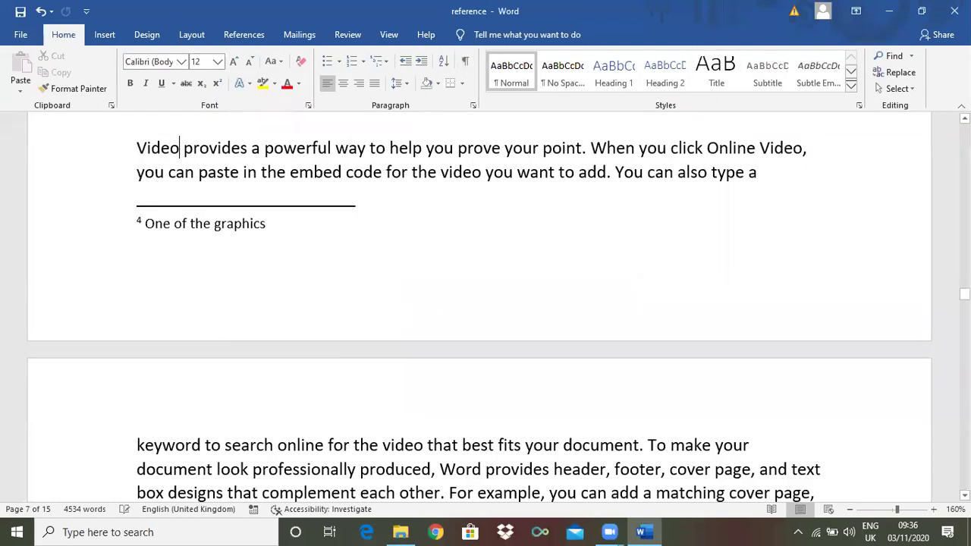
pyautogui.moveTo(963, 294); pyautogui.dragTo(964, 157)
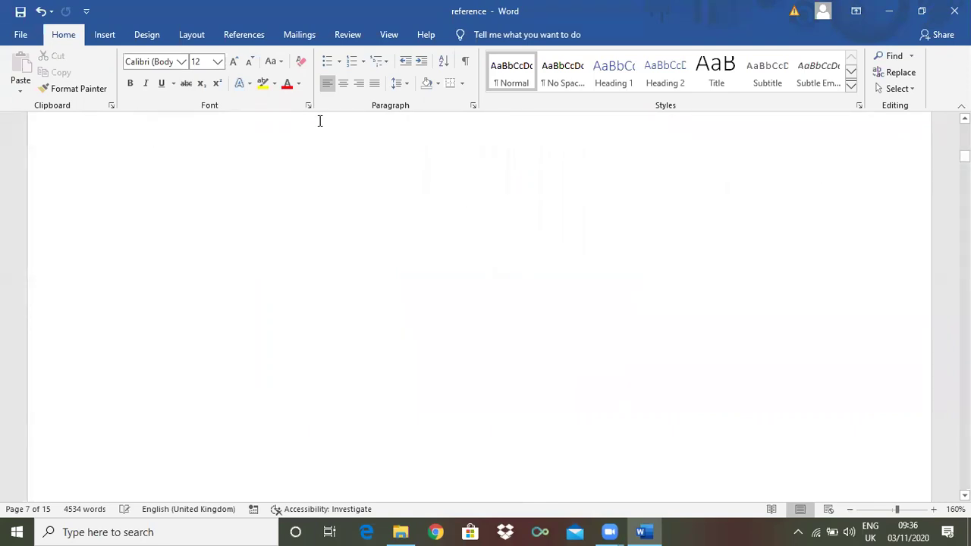
pyautogui.click(239, 37)
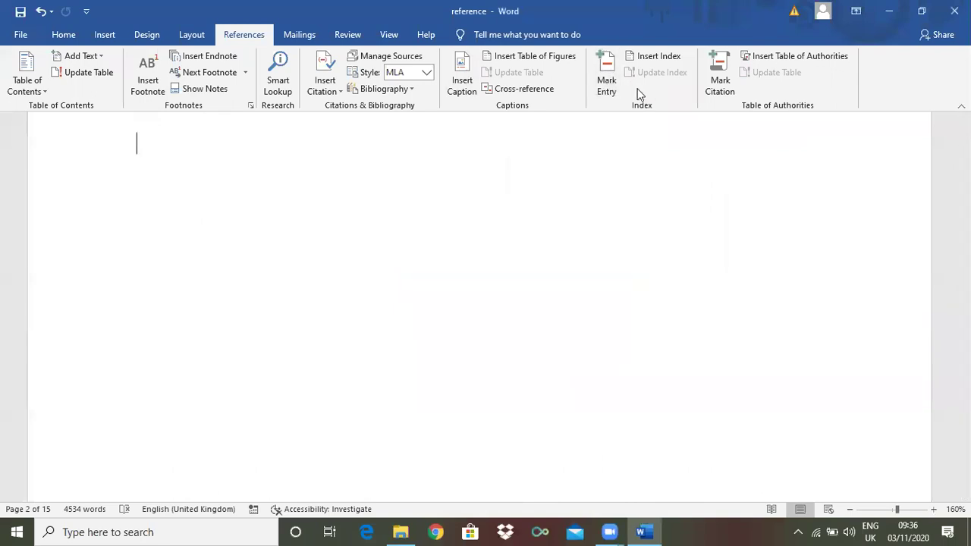
# Insert a table of authorities for All categories with Use passim turned off.
pyautogui.click(782, 55)
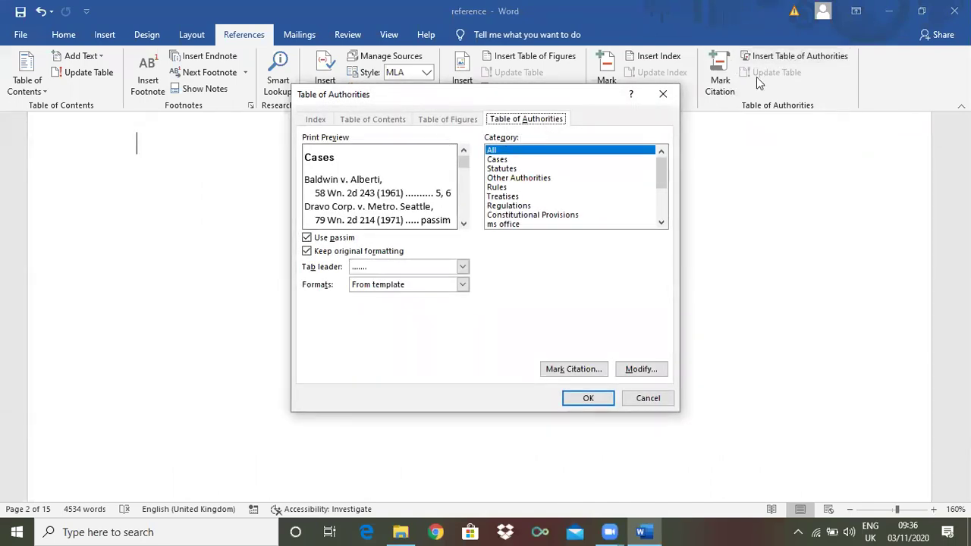
pyautogui.click(326, 242)
pyautogui.click(317, 245)
pyautogui.click(307, 238)
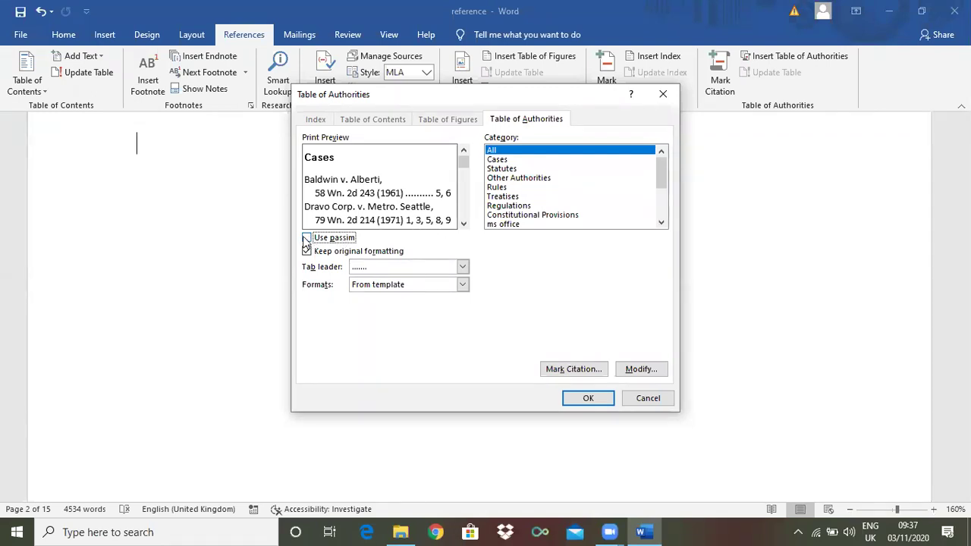
pyautogui.click(306, 240)
pyautogui.click(308, 239)
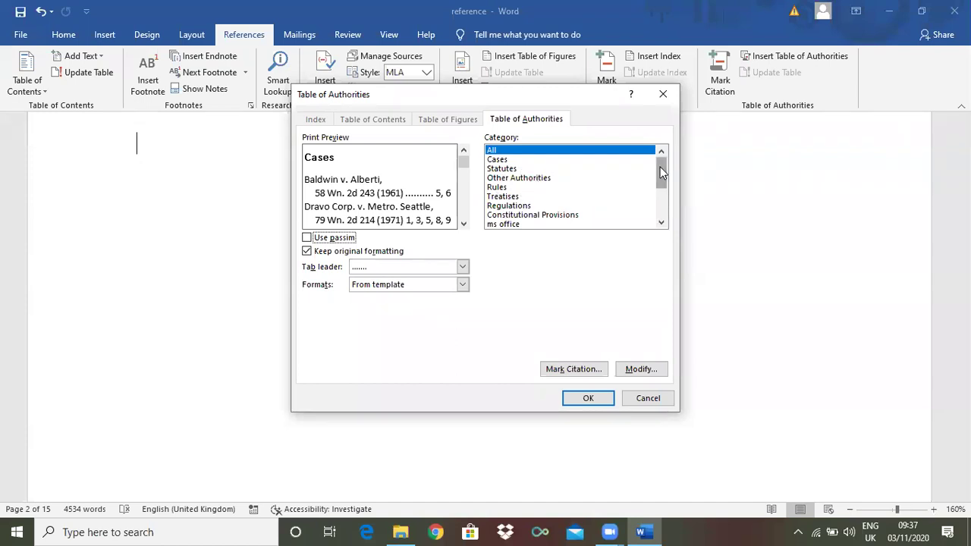
pyautogui.moveTo(663, 169)
pyautogui.mouseDown()
pyautogui.moveTo(664, 204)
pyautogui.moveTo(665, 167)
pyautogui.mouseUp()
pyautogui.click(584, 400)
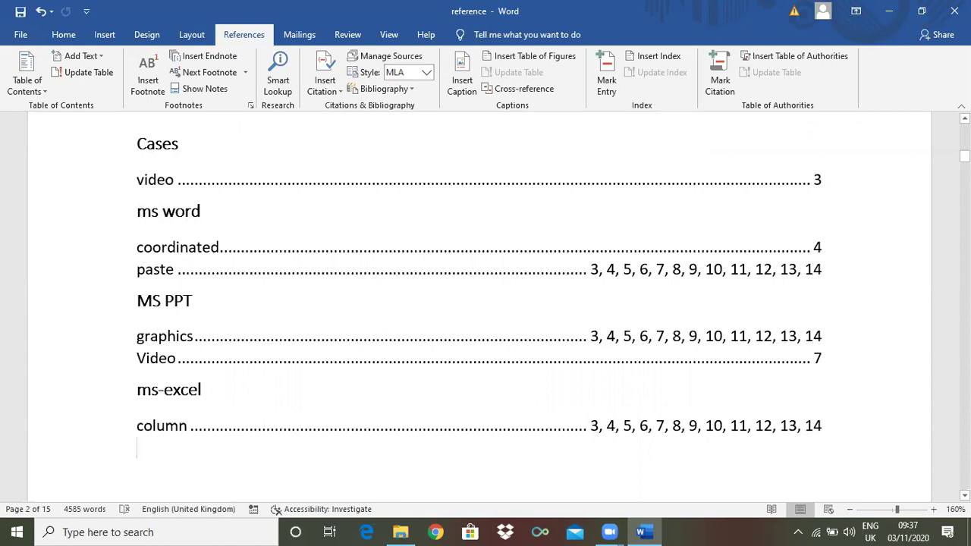
# Scroll through the table of authorities to check its Cases, ms word, MS PPT and ms-excel entries.
pyautogui.moveTo(964, 157); pyautogui.dragTo(964, 144)
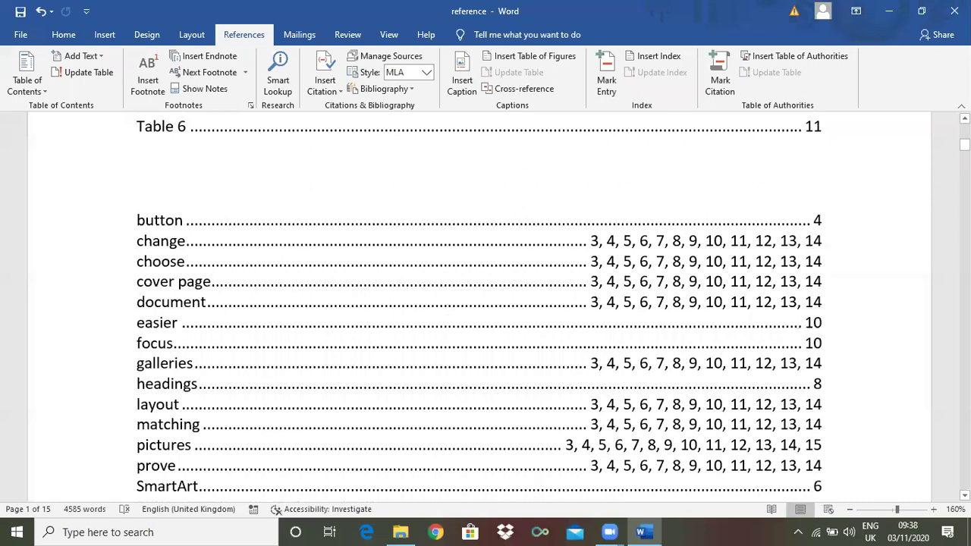
pyautogui.moveTo(964, 144); pyautogui.dragTo(964, 156)
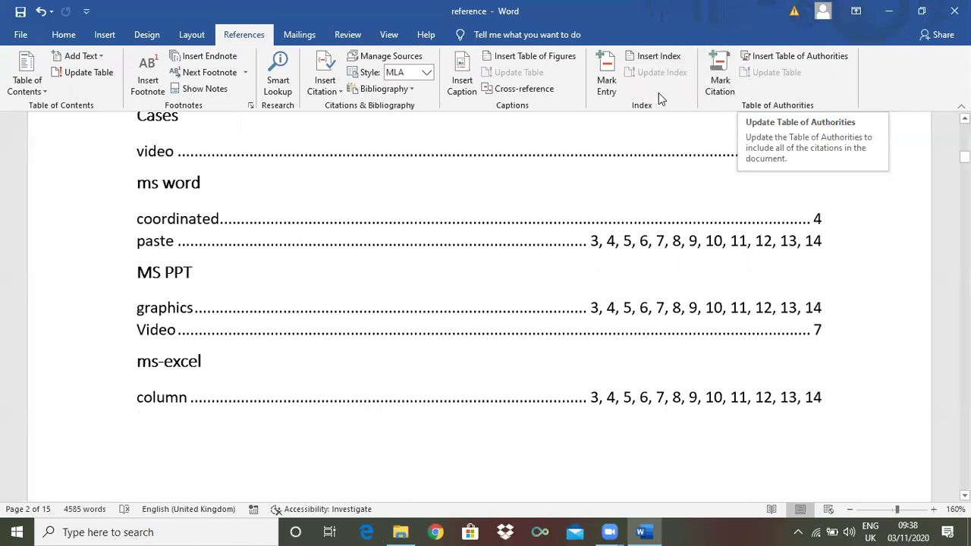
# Look for Cross-reference on Insert, then go to the Table 1 caption on page 3.
pyautogui.click(104, 34)
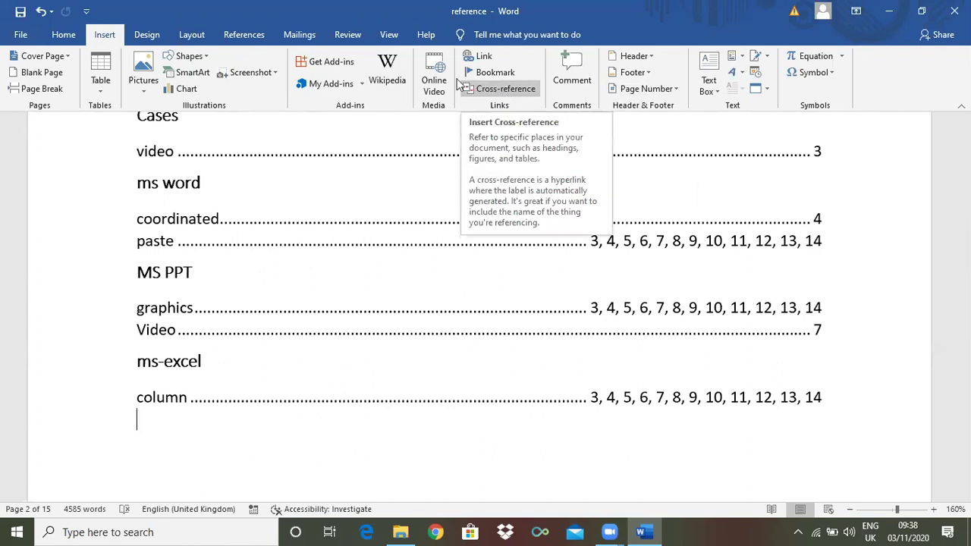
pyautogui.click(256, 36)
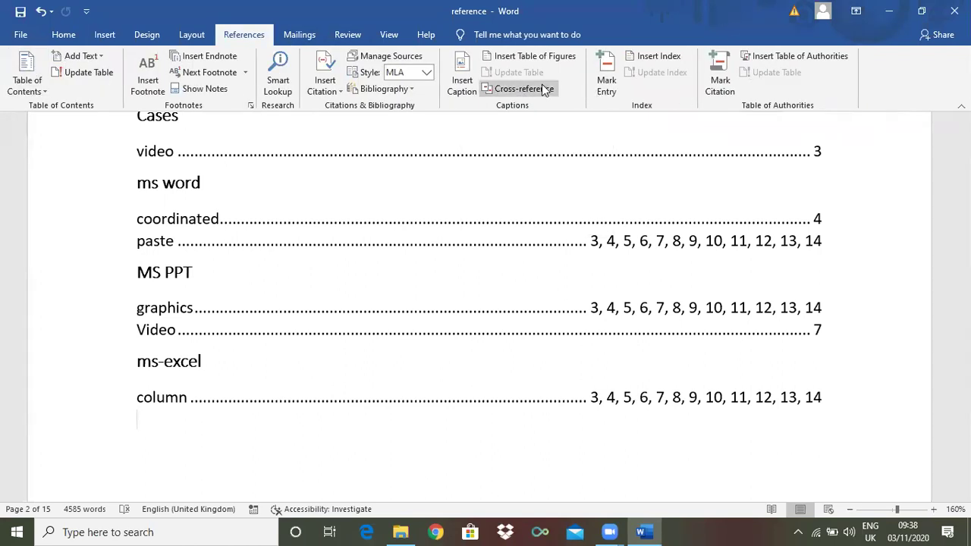
pyautogui.moveTo(964, 157); pyautogui.dragTo(964, 182)
pyautogui.click(154, 205)
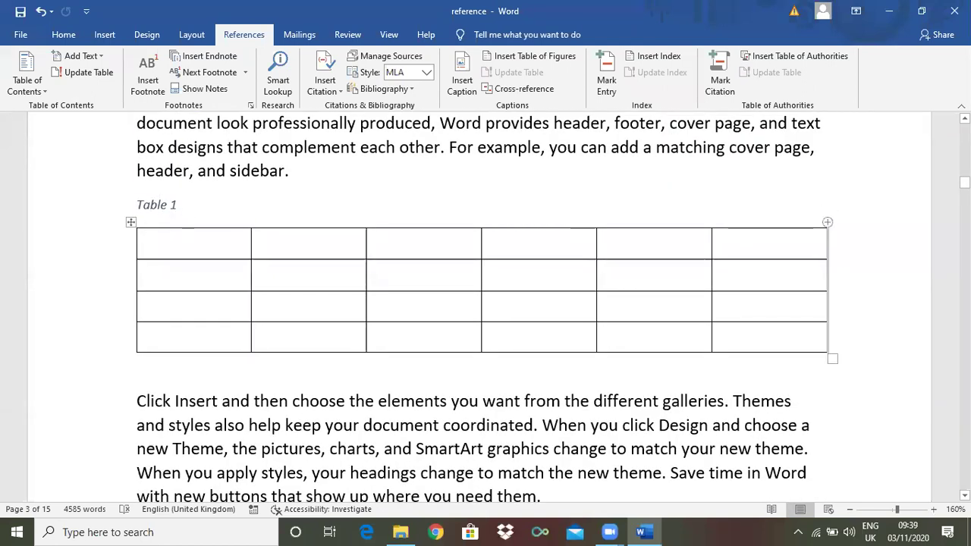
pyautogui.moveTo(964, 182)
pyautogui.mouseDown()
pyautogui.moveTo(964, 209)
pyautogui.moveTo(964, 170)
pyautogui.moveTo(964, 192)
pyautogui.mouseUp()
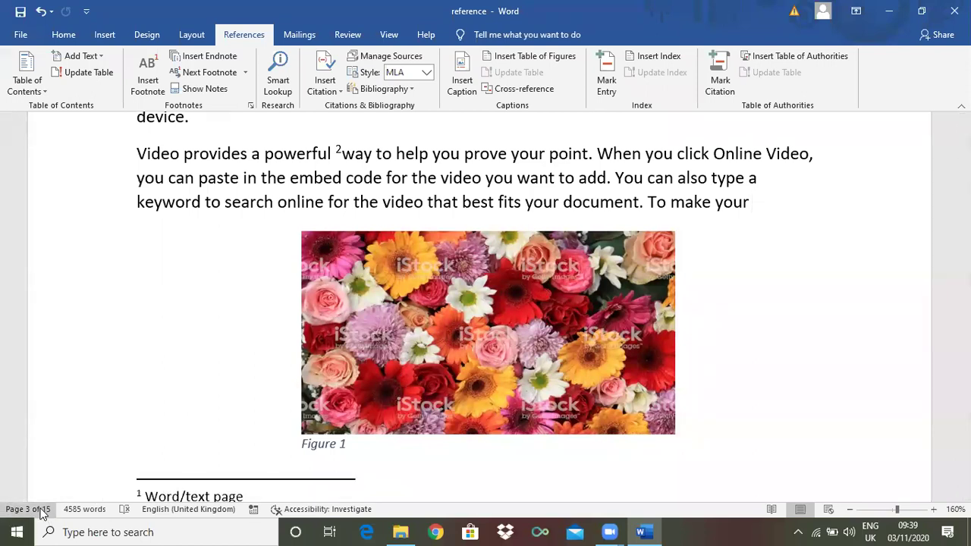
# Type 'see on' right after 'device.' at the end of the page-9 layout-options paragraph.
pyautogui.moveTo(965, 192); pyautogui.dragTo(965, 324)
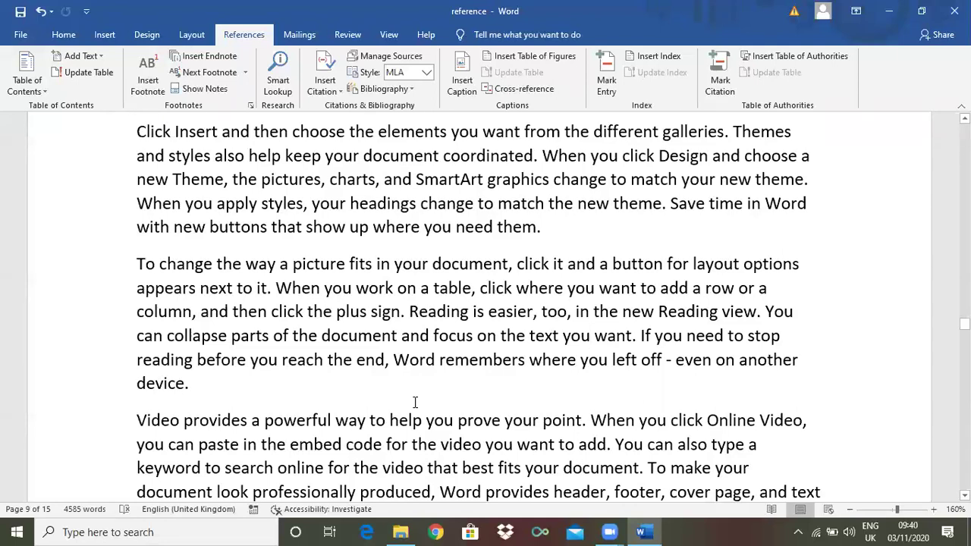
pyautogui.click(207, 386)
pyautogui.write('s')
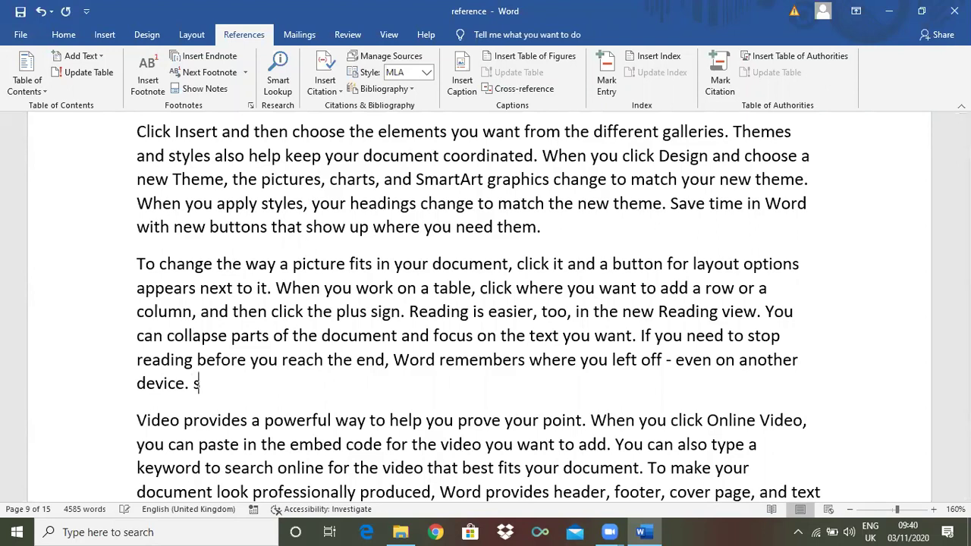
pyautogui.write('ee on')
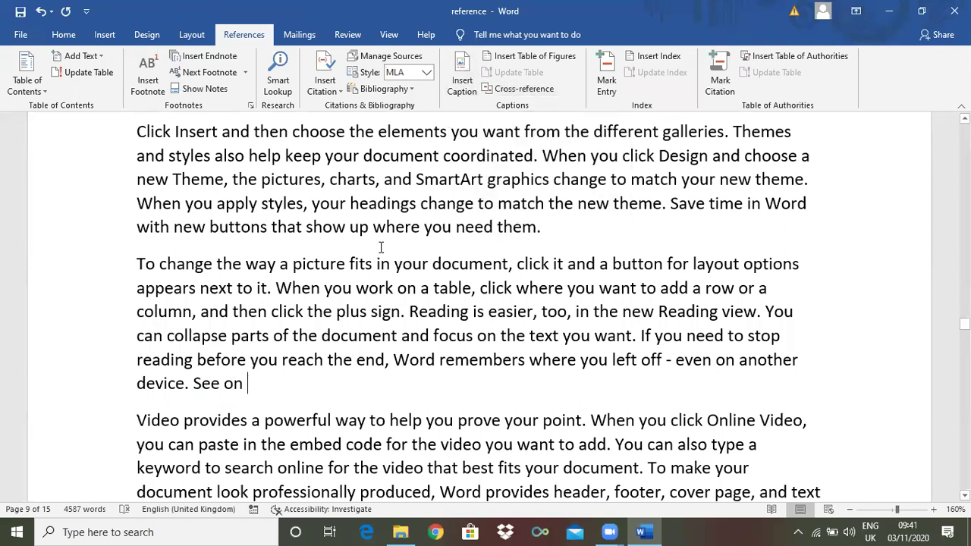
# Insert a cross-reference to Figure 1 after 'See on'.
pyautogui.click(521, 88)
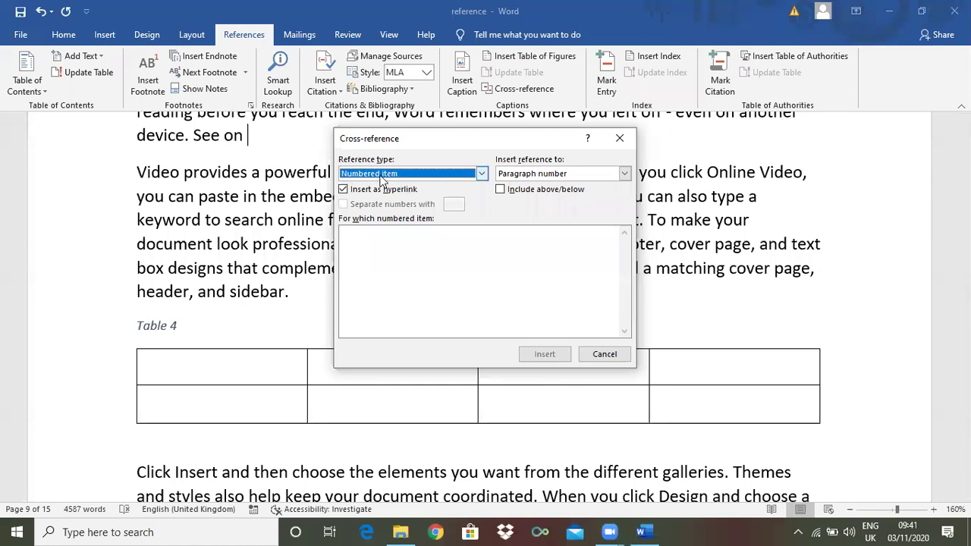
pyautogui.click(482, 174)
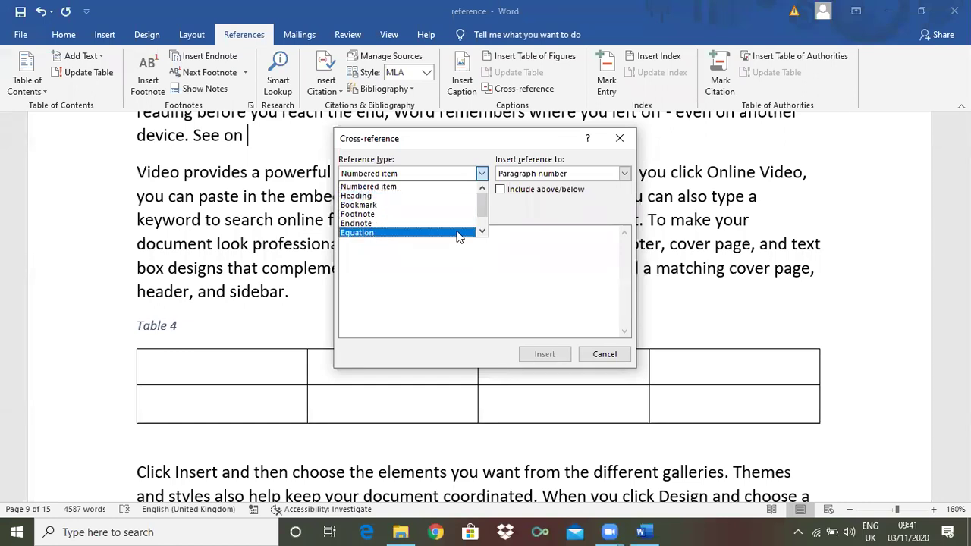
pyautogui.scroll(-1, 483, 213)
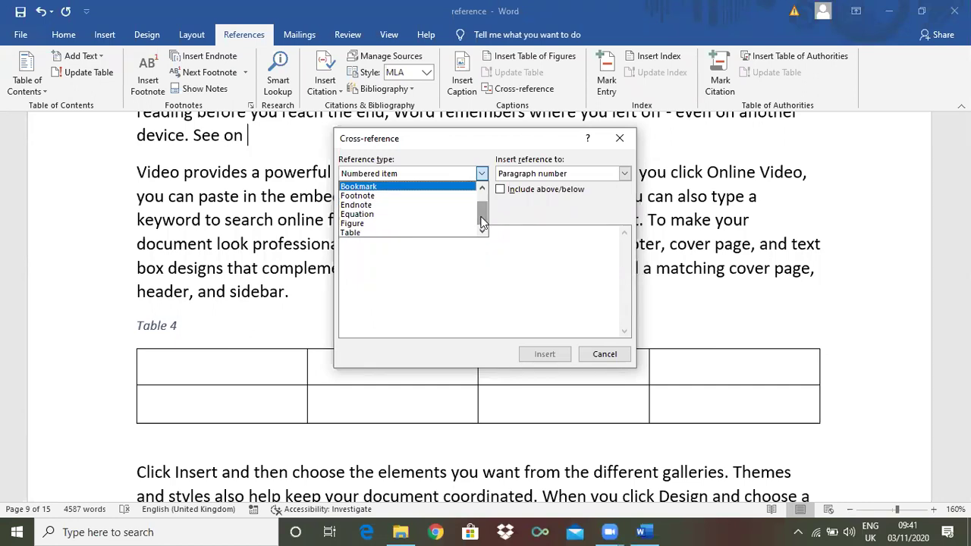
pyautogui.click(353, 224)
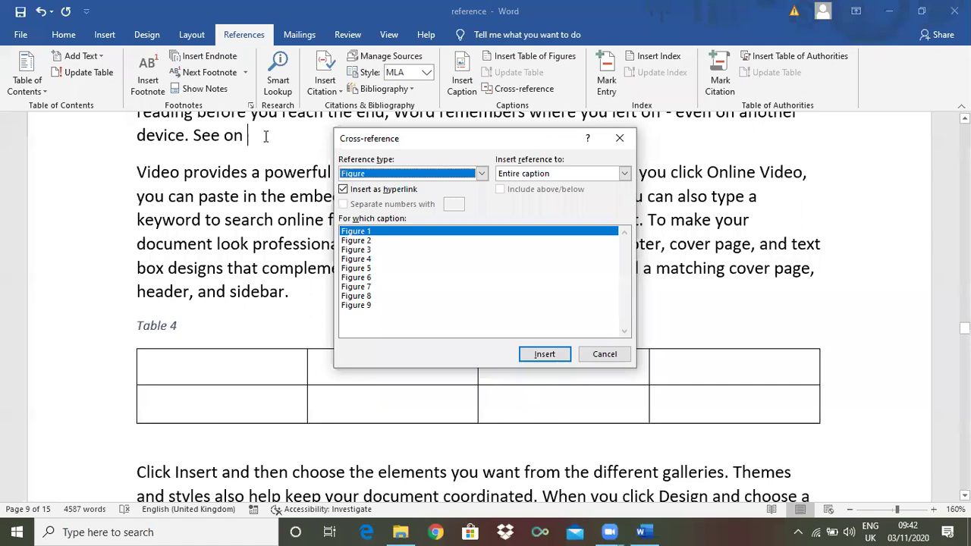
pyautogui.click(364, 233)
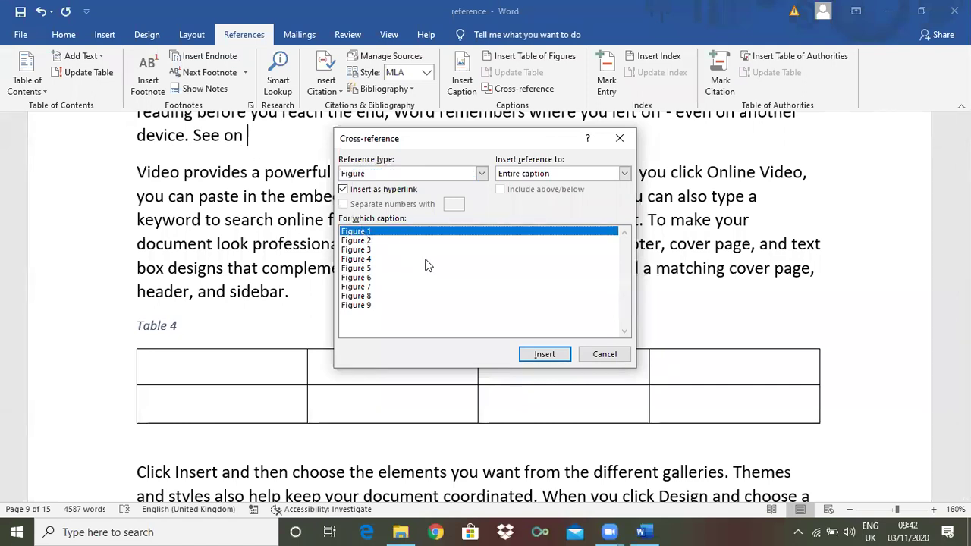
pyautogui.click(545, 354)
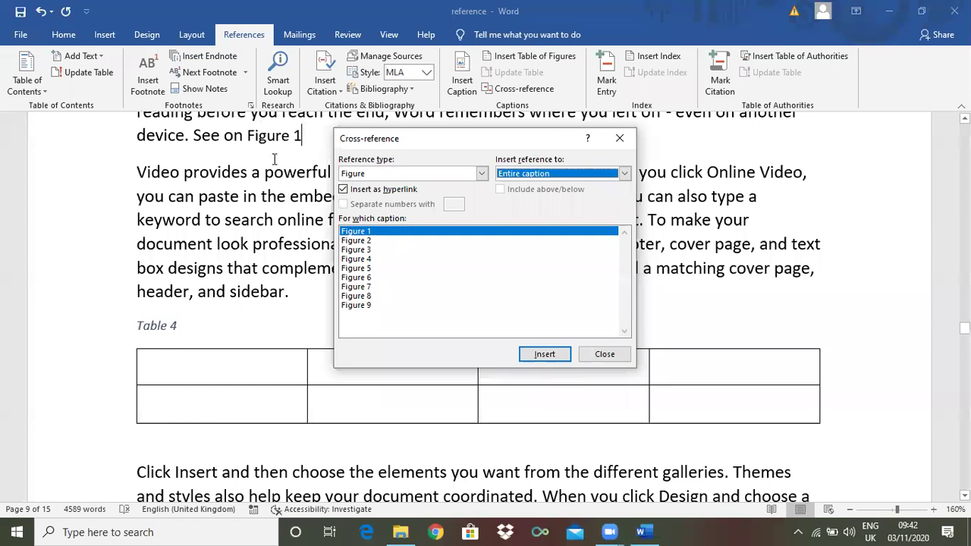
pyautogui.click(619, 142)
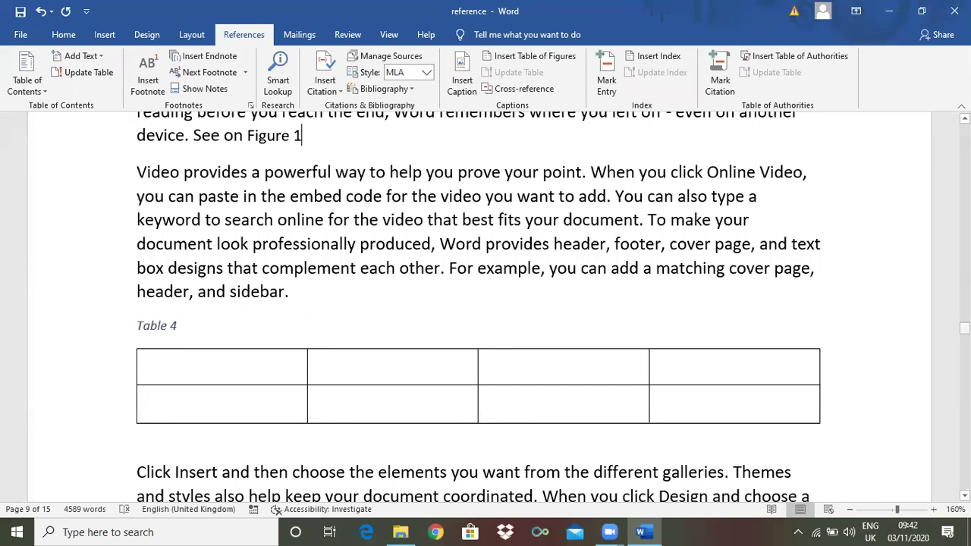
# Follow the new Figure 1 link to the flower image on page 3.
pyautogui.scroll(2, 278, 240)
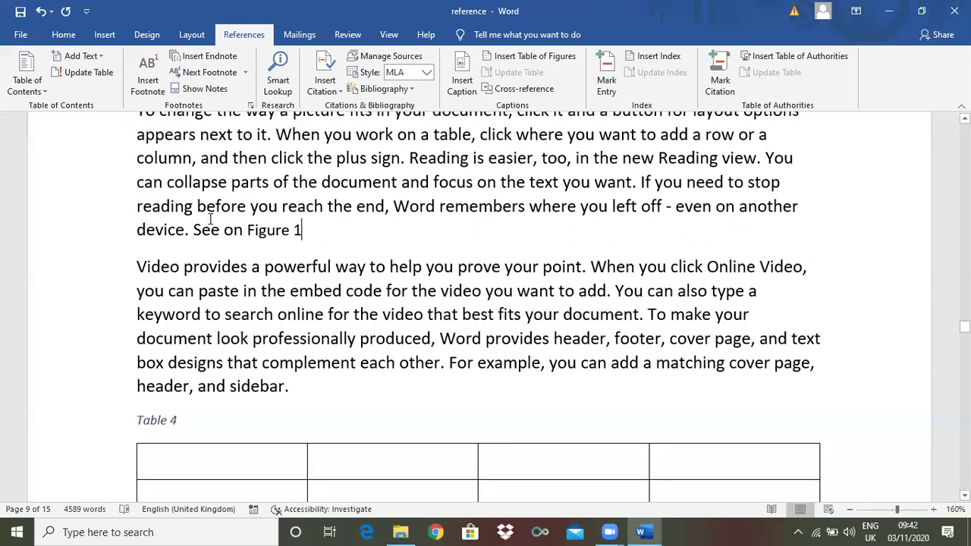
pyautogui.doubleClick(277, 237)
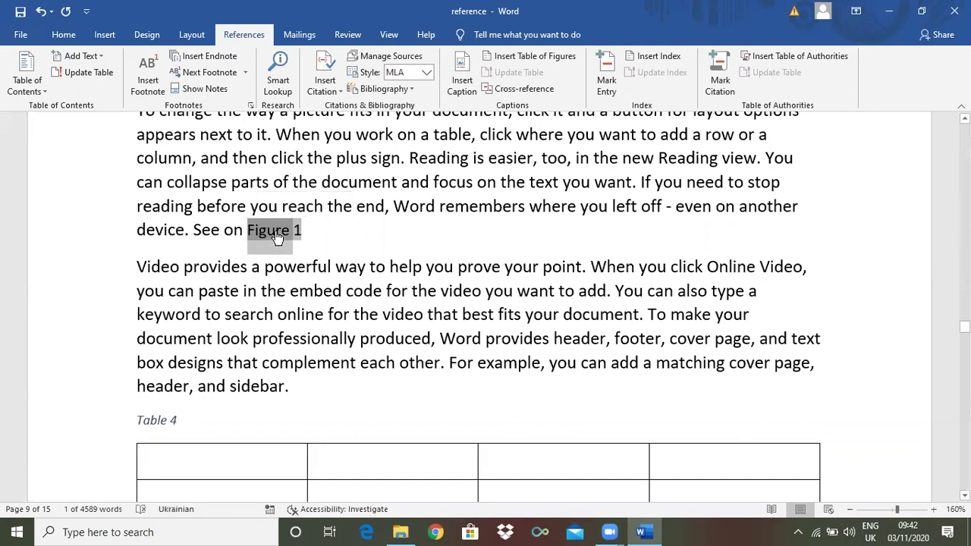
pyautogui.keyDown('ctrl'); pyautogui.click(277, 236); pyautogui.keyUp('ctrl')
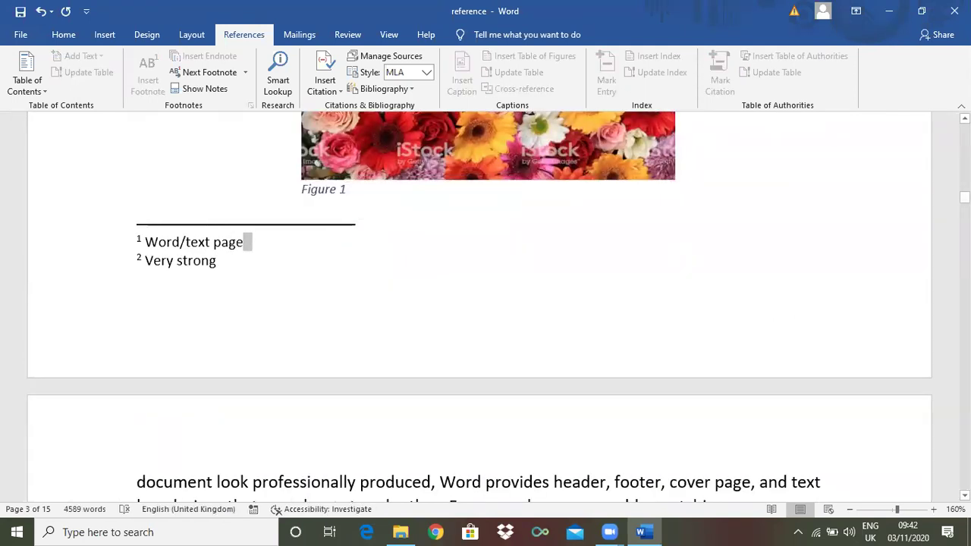
# Scroll past the page-4 equation to the page-10 paragraph ending 'header, and sidebar.'.
pyautogui.moveTo(964, 197); pyautogui.dragTo(964, 214)
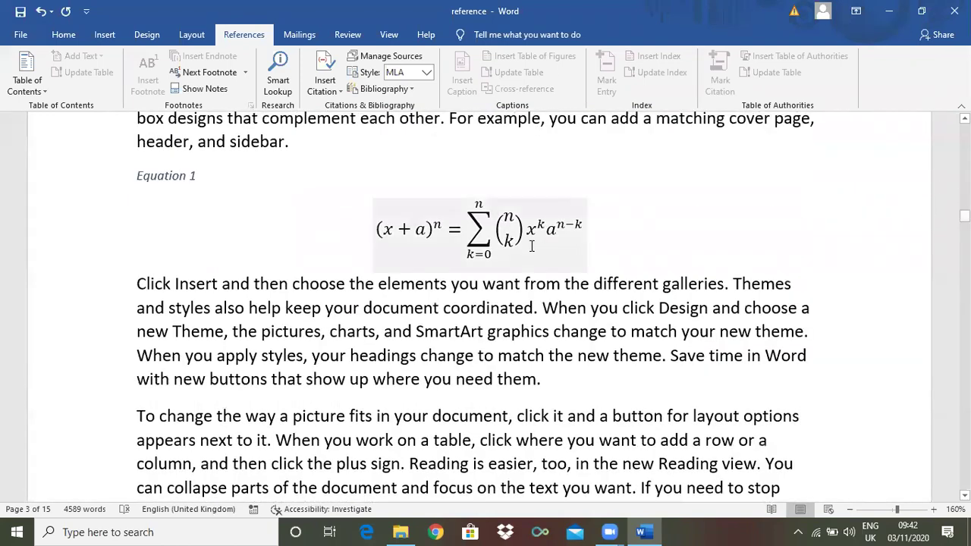
pyautogui.click(595, 246)
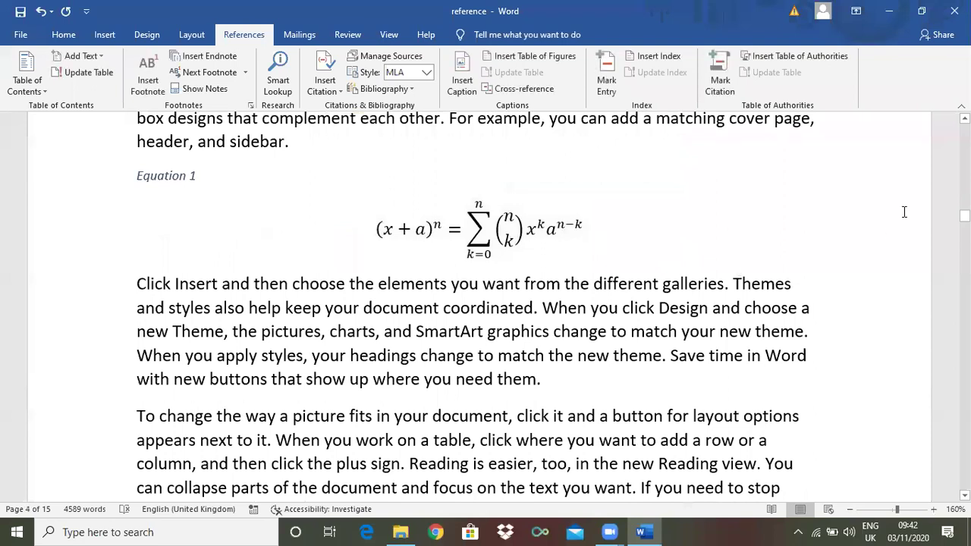
pyautogui.moveTo(964, 215); pyautogui.dragTo(964, 347)
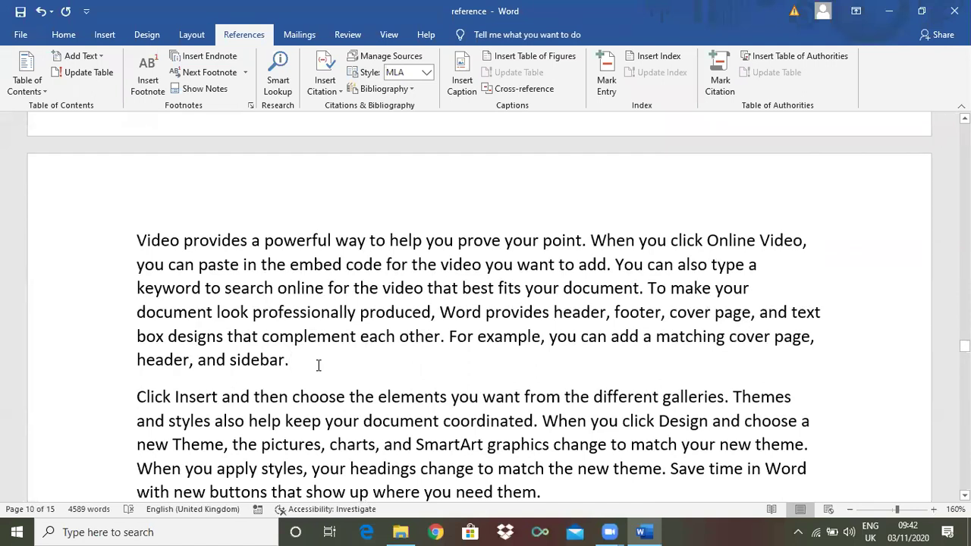
# Append 'see on' plus an Equation 1 cross-reference to the 'header, and sidebar.' paragraph.
pyautogui.write('se')
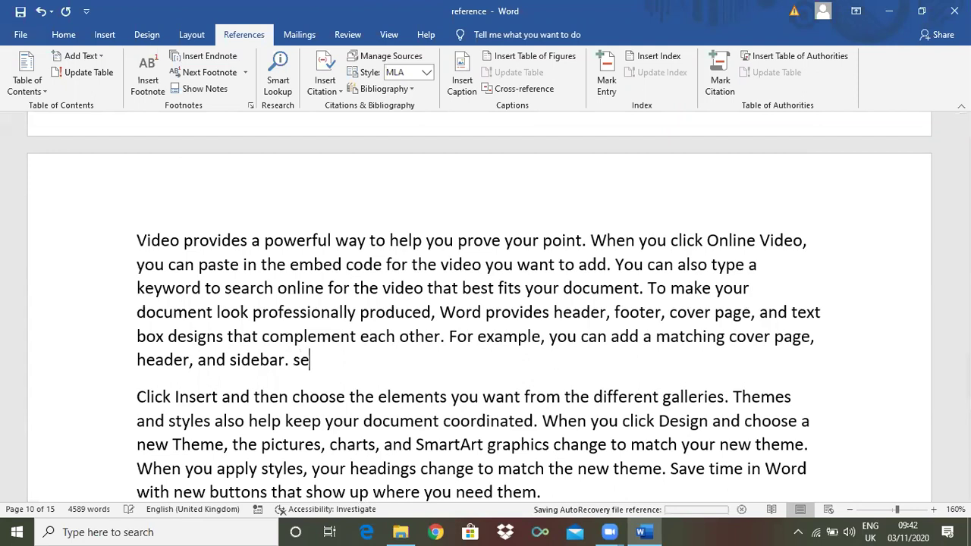
pyautogui.write('e on')
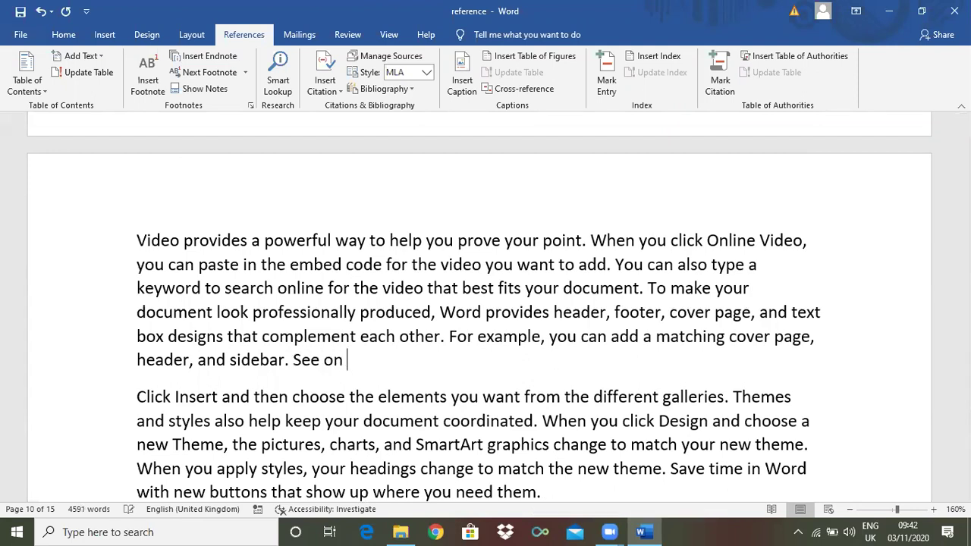
pyautogui.click(523, 89)
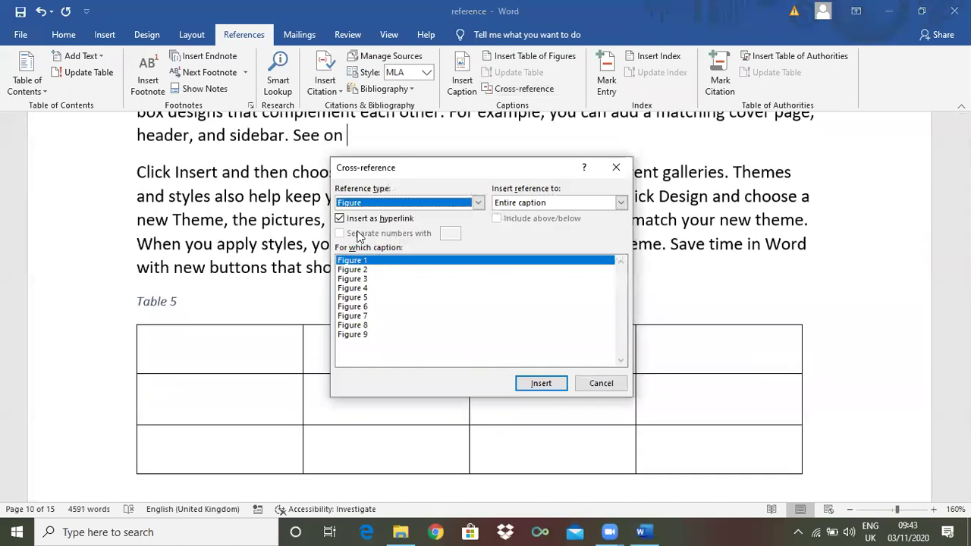
pyautogui.click(478, 202)
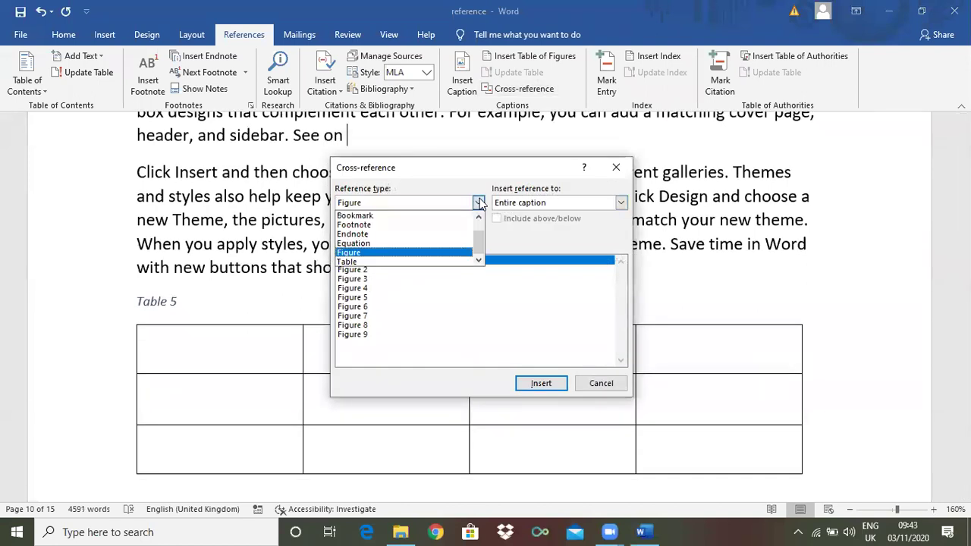
pyautogui.click(373, 244)
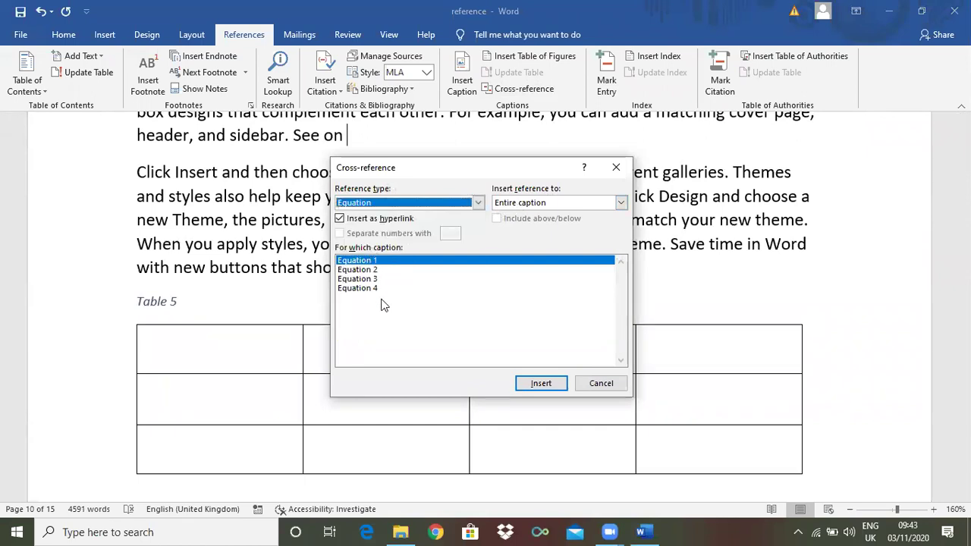
pyautogui.click(377, 261)
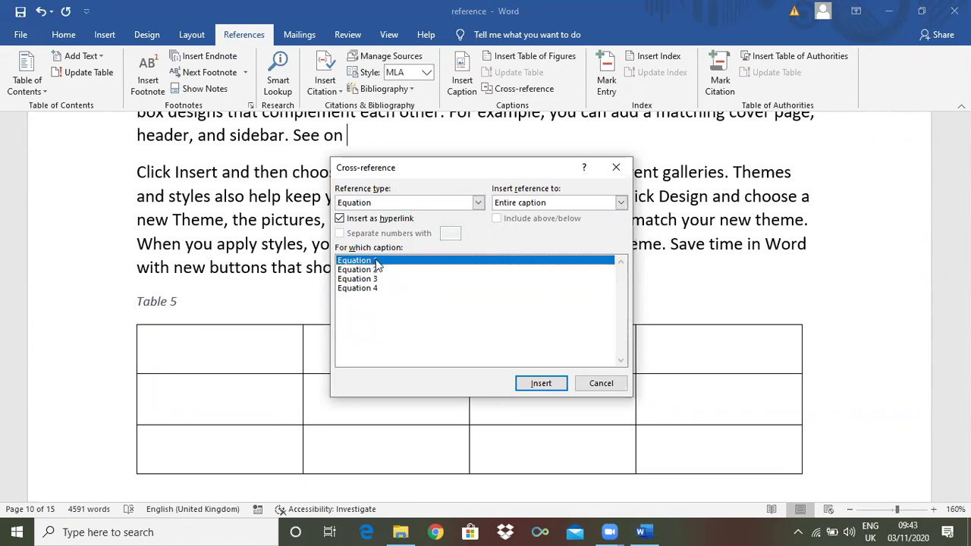
pyautogui.click(541, 384)
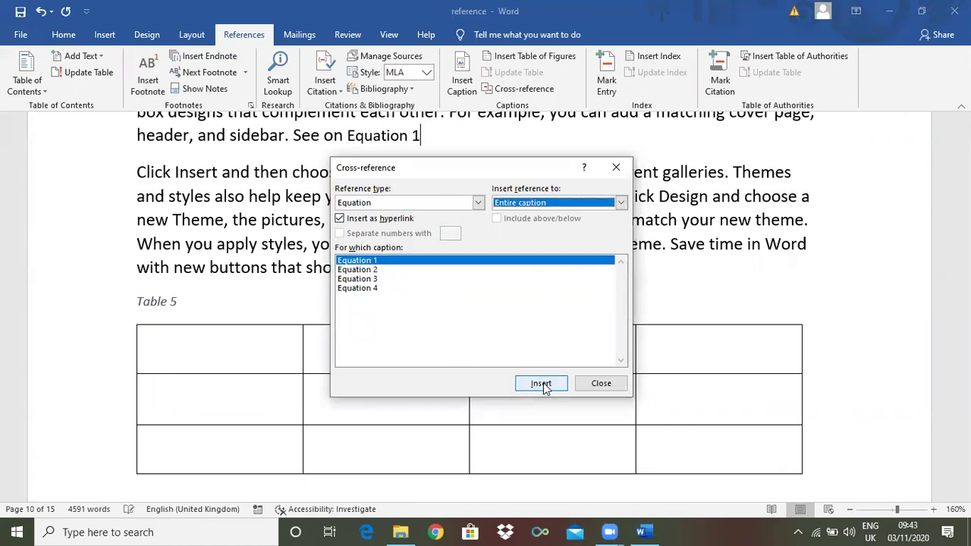
pyautogui.click(615, 168)
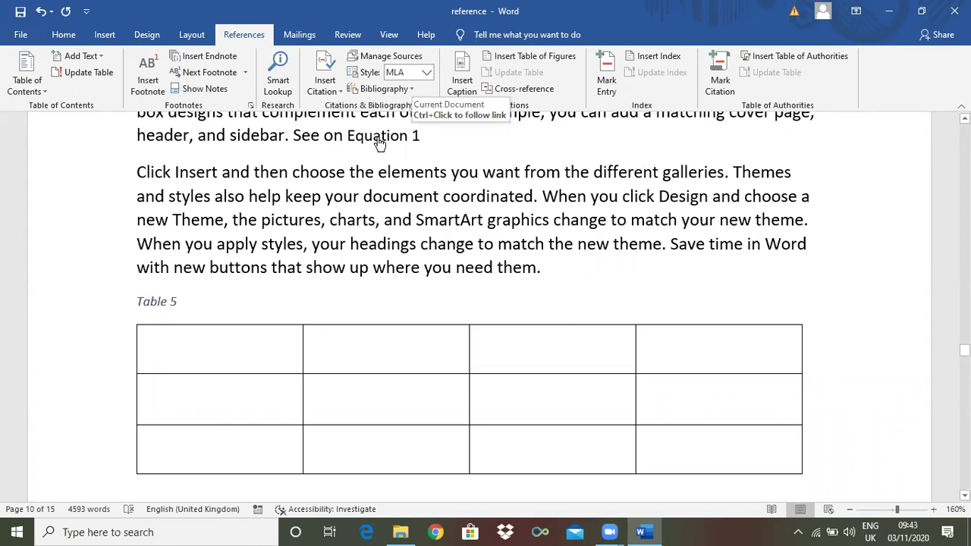
# Follow the Equation 1 cross-reference to the binomial expansion formula on page 4.
pyautogui.click(385, 143)
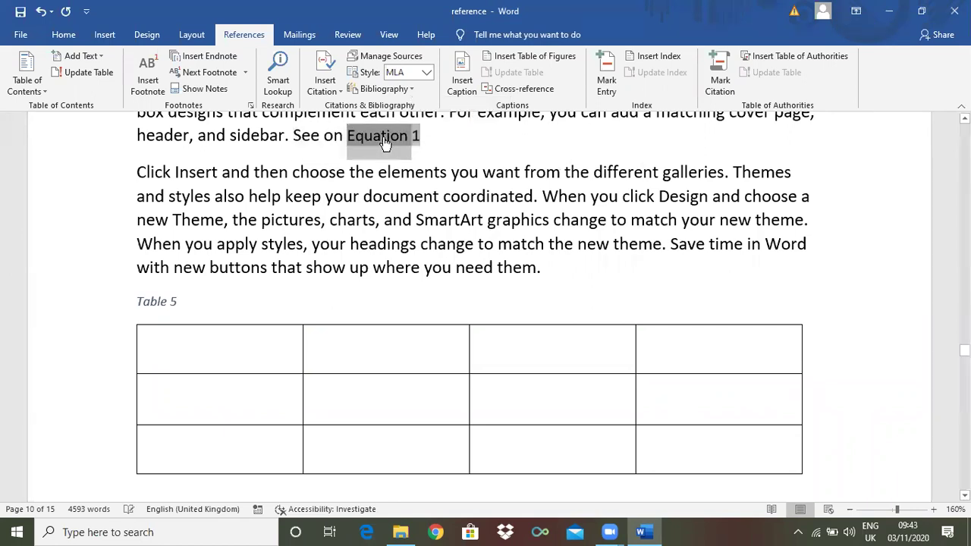
pyautogui.keyDown('ctrl'); pyautogui.click(385, 143); pyautogui.keyUp('ctrl')
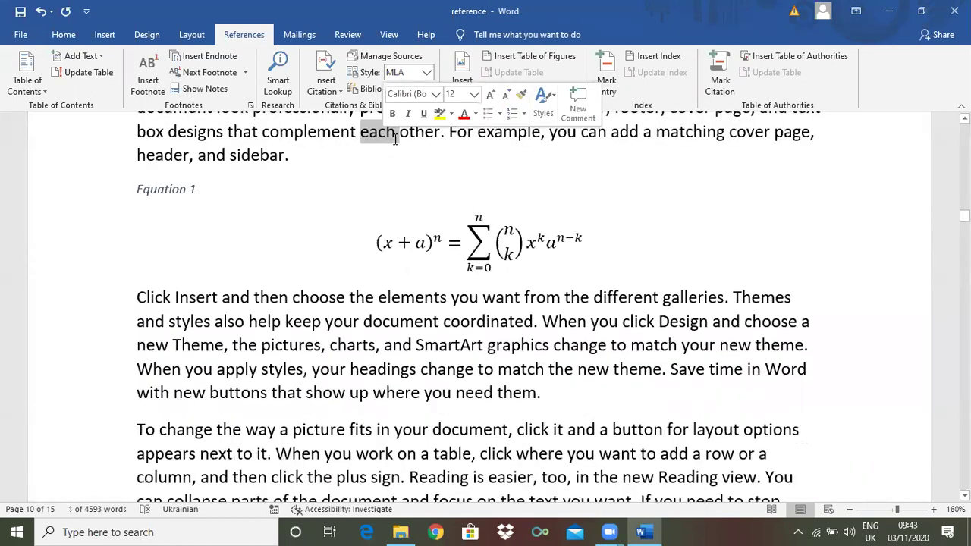
pyautogui.click(724, 242)
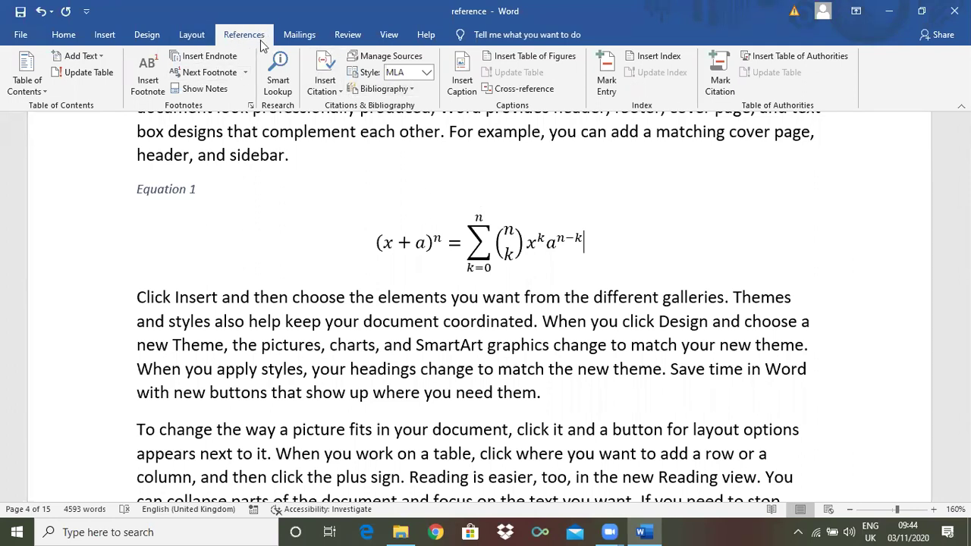
# Move from the Mailings ribbon to the Review ribbon.
pyautogui.click(306, 38)
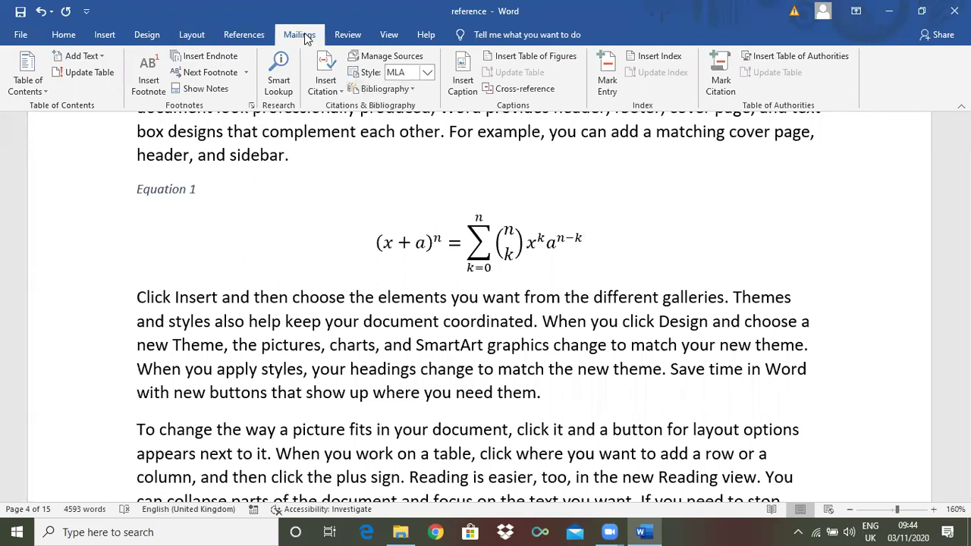
pyautogui.click(347, 36)
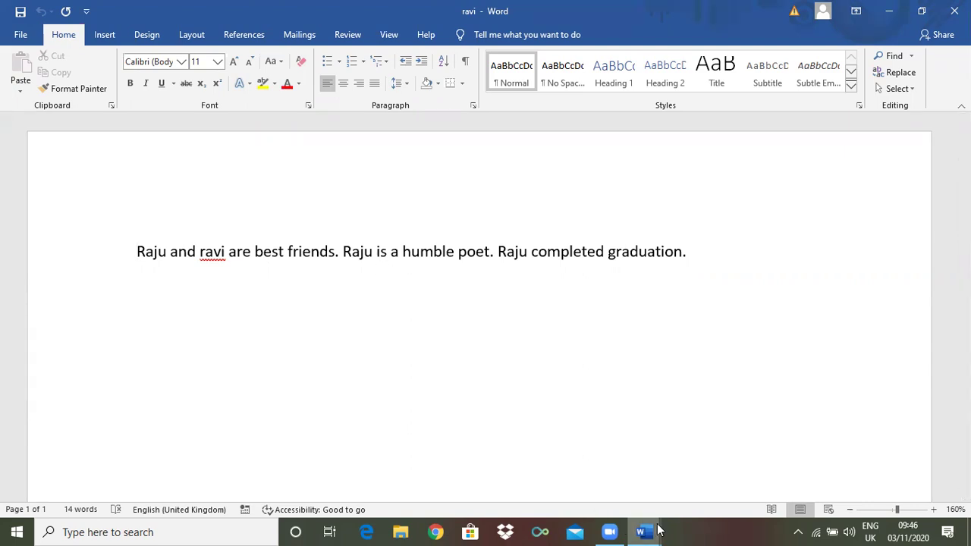
pyautogui.moveTo(645, 531)
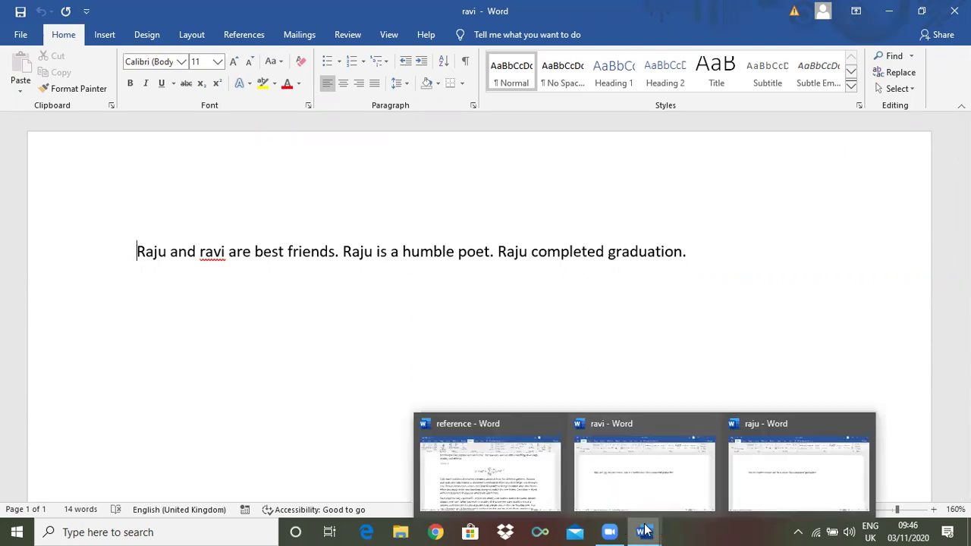
pyautogui.click(764, 477)
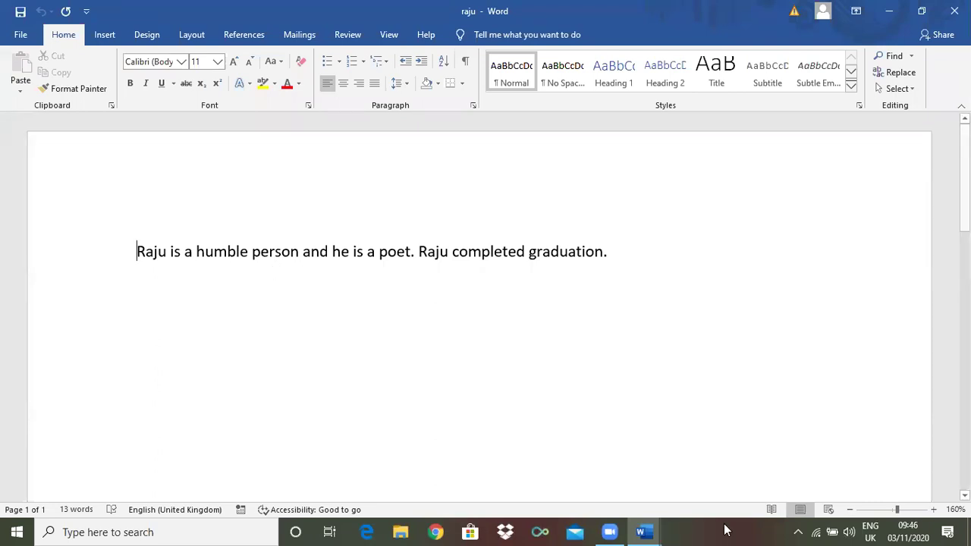
pyautogui.moveTo(642, 530)
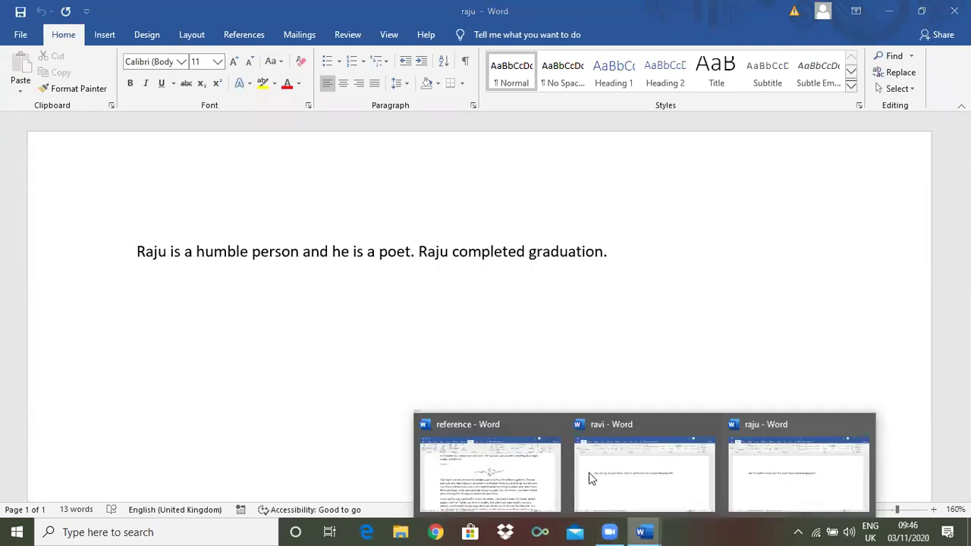
pyautogui.click(622, 475)
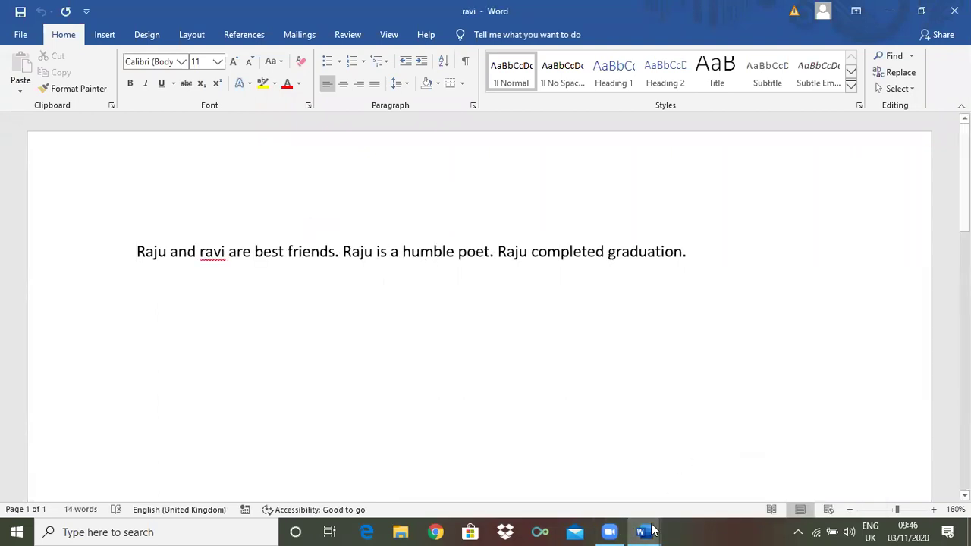
pyautogui.moveTo(644, 530)
pyautogui.moveTo(743, 482)
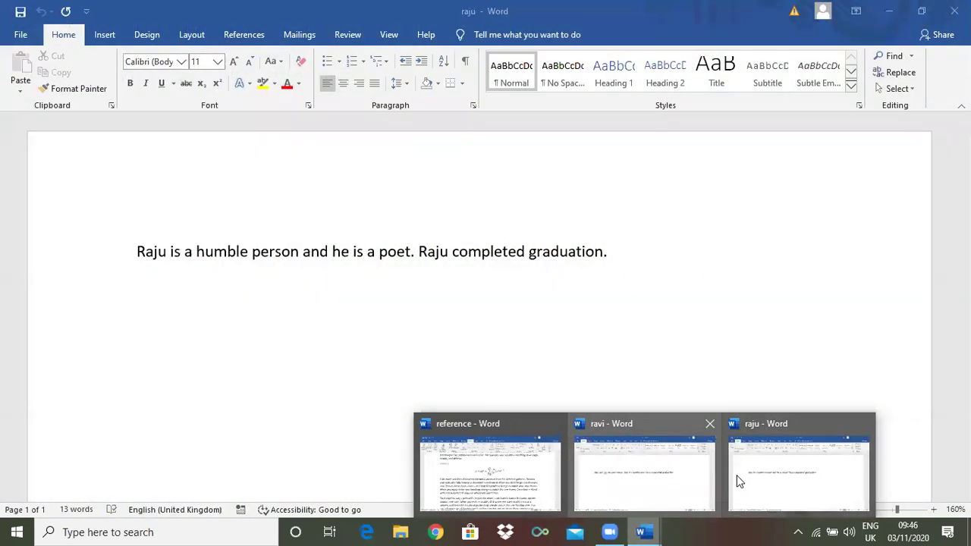
pyautogui.click(756, 468)
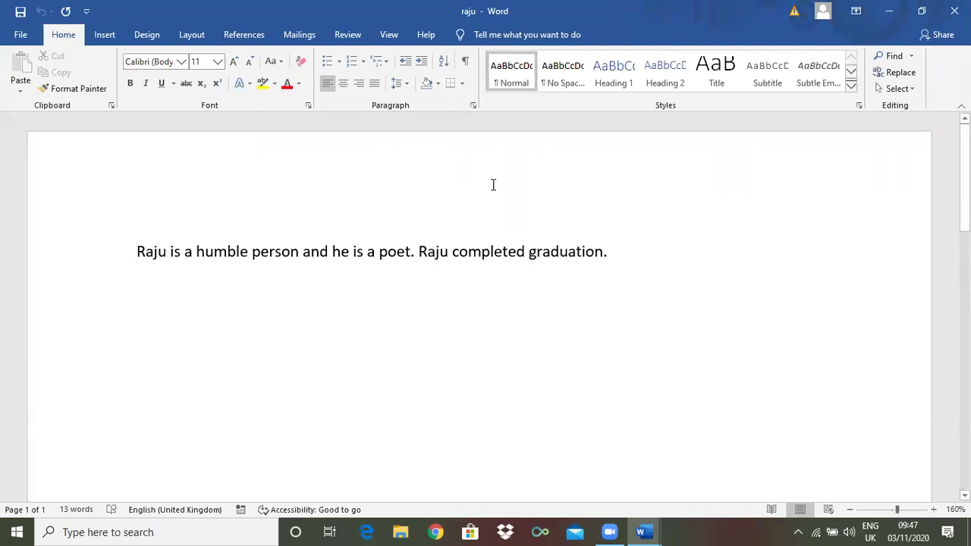
# Open Compare Documents from the Review ribbon's Compare menu.
pyautogui.click(349, 35)
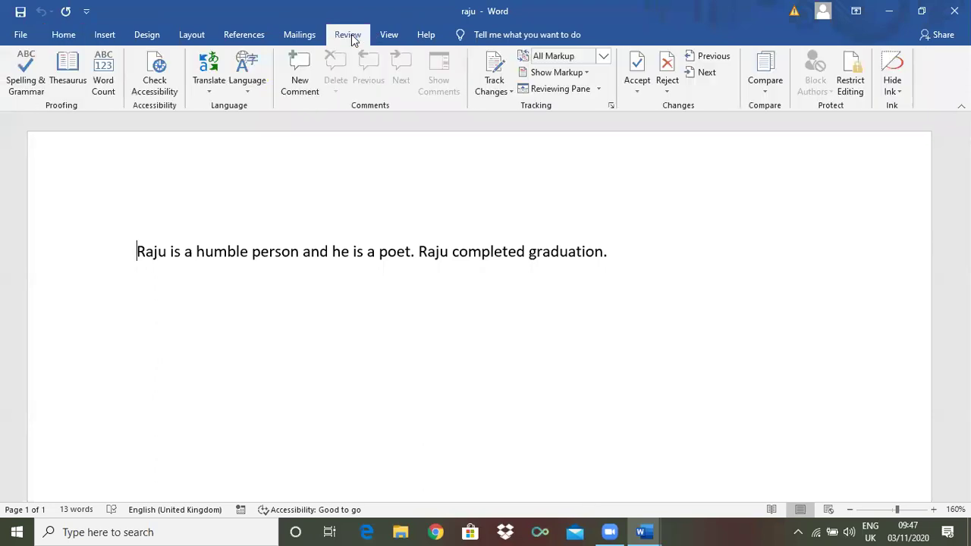
pyautogui.click(764, 92)
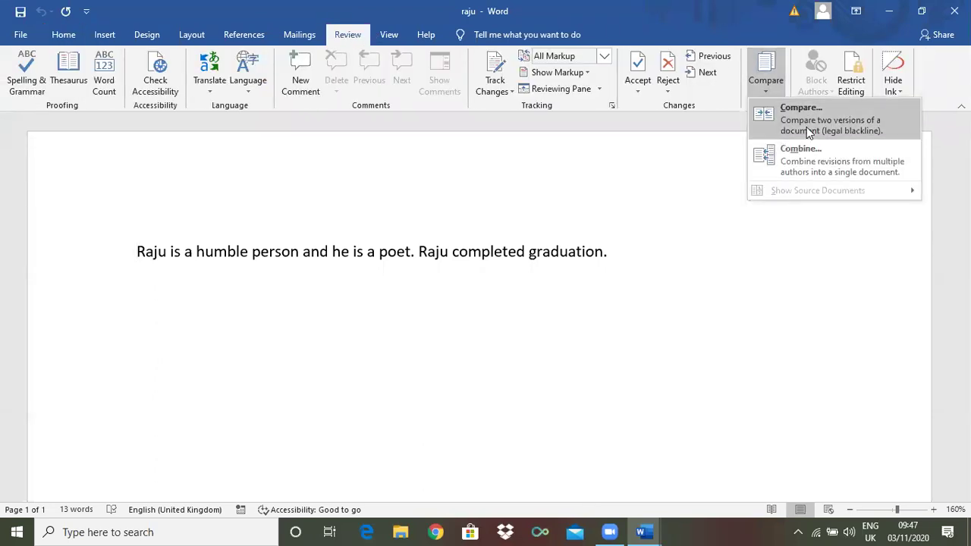
pyautogui.click(808, 127)
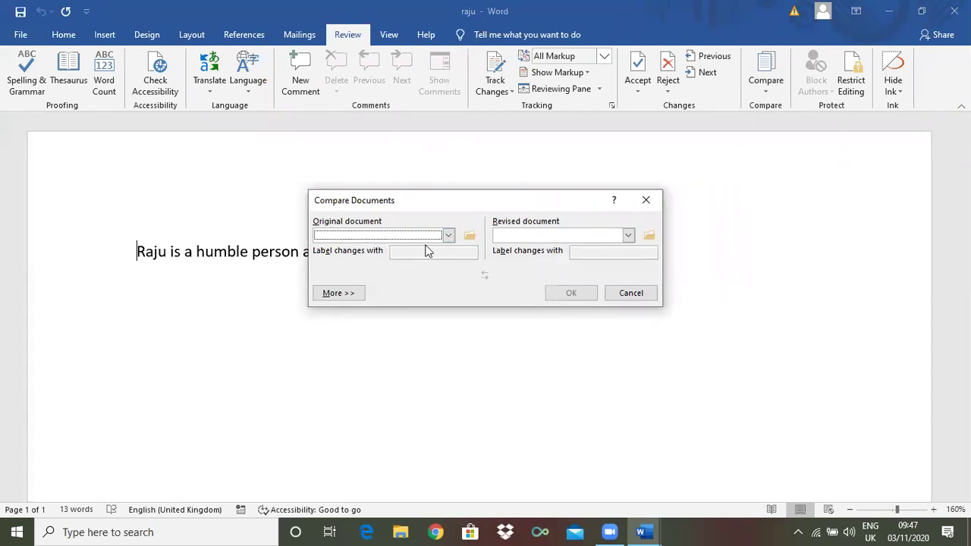
# Compare raju as the original against ravi as the revised document.
pyautogui.click(449, 236)
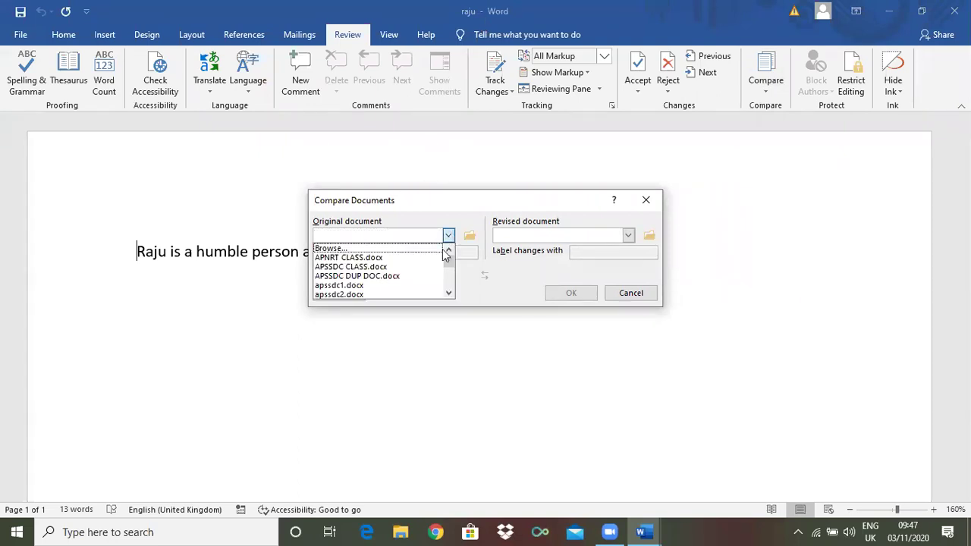
pyautogui.moveTo(449, 261); pyautogui.dragTo(449, 281)
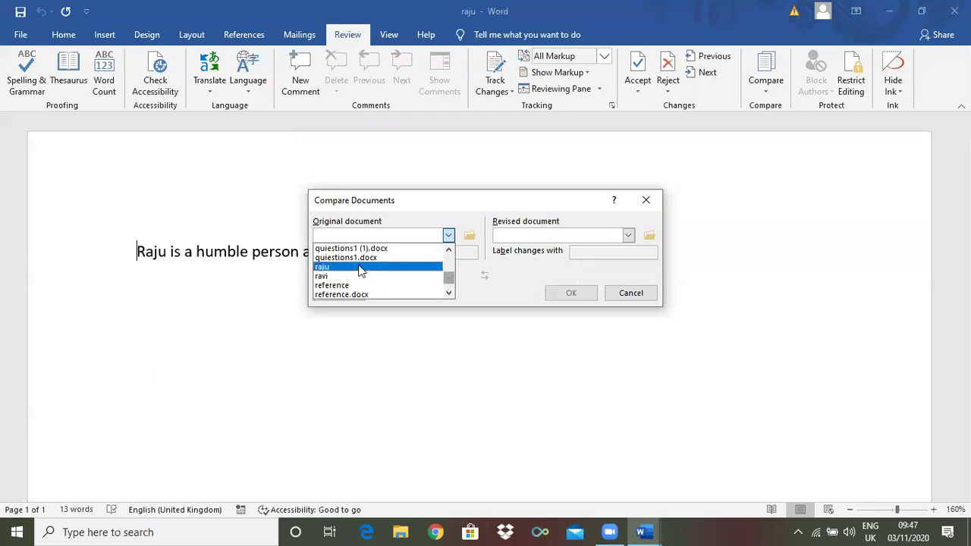
pyautogui.click(361, 270)
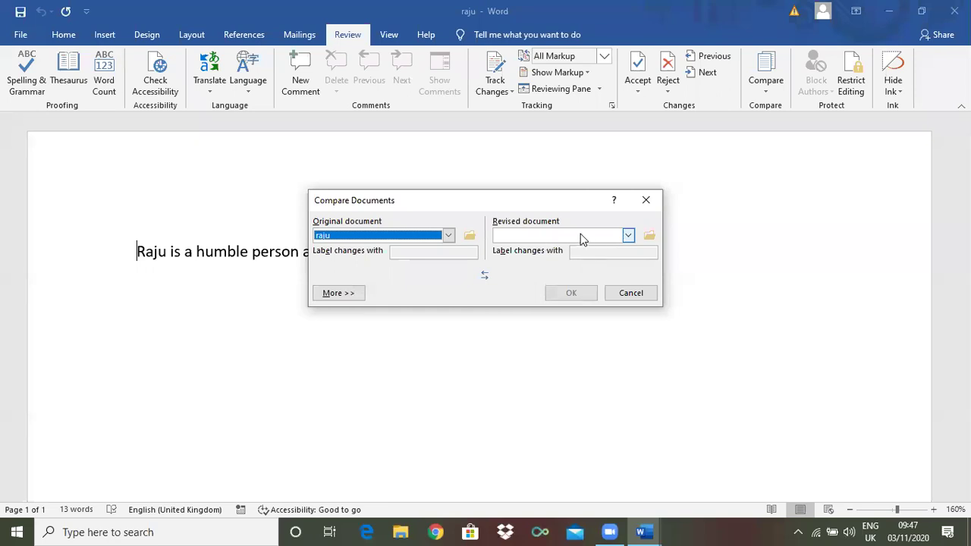
pyautogui.click(628, 236)
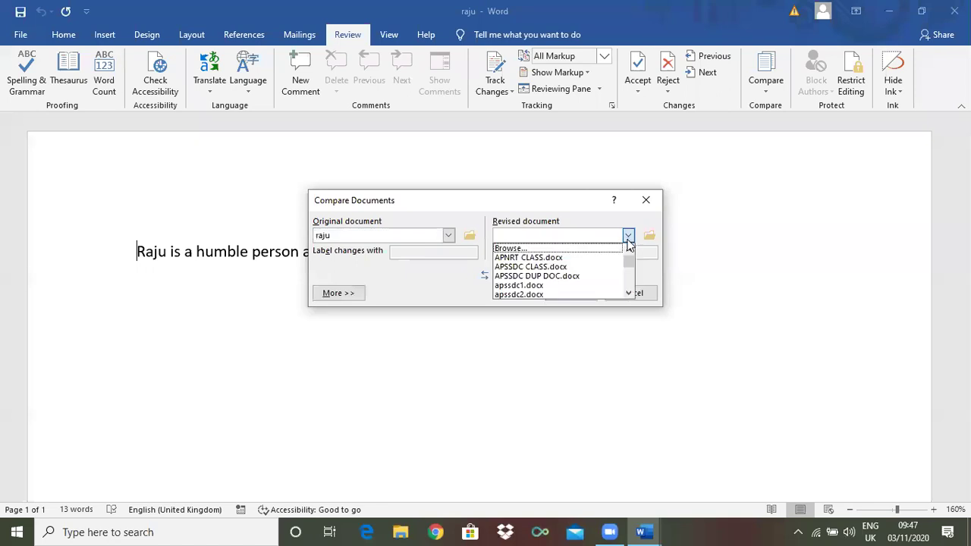
pyautogui.moveTo(628, 261); pyautogui.dragTo(628, 282)
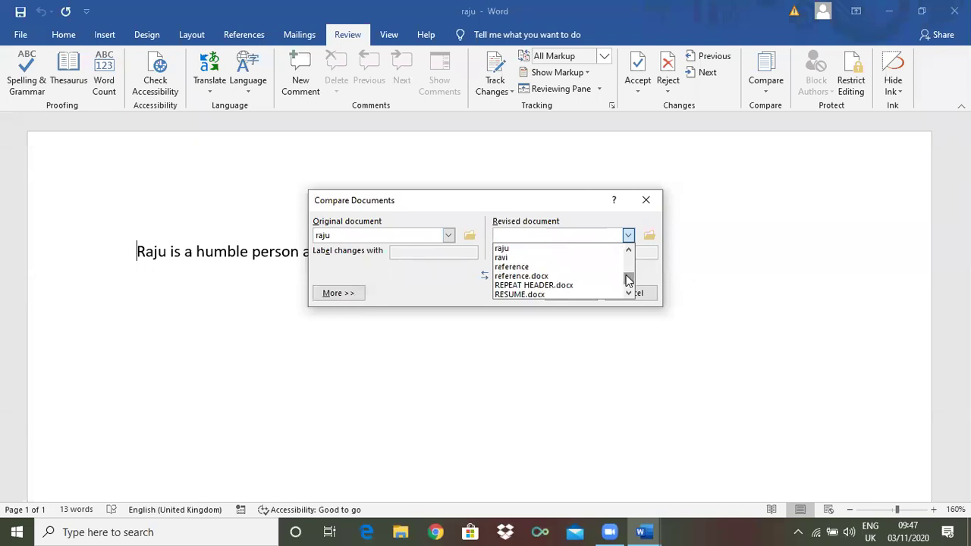
pyautogui.click(510, 261)
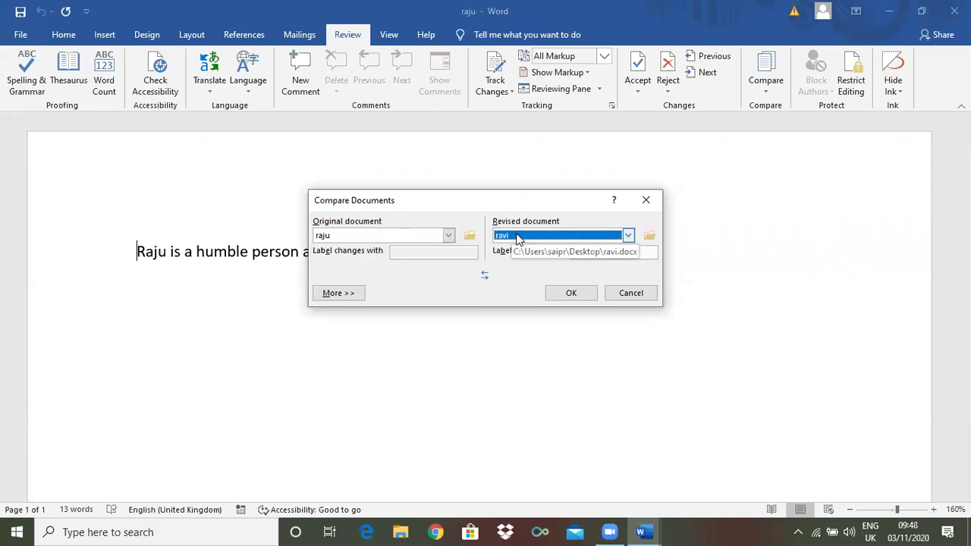
pyautogui.click(571, 294)
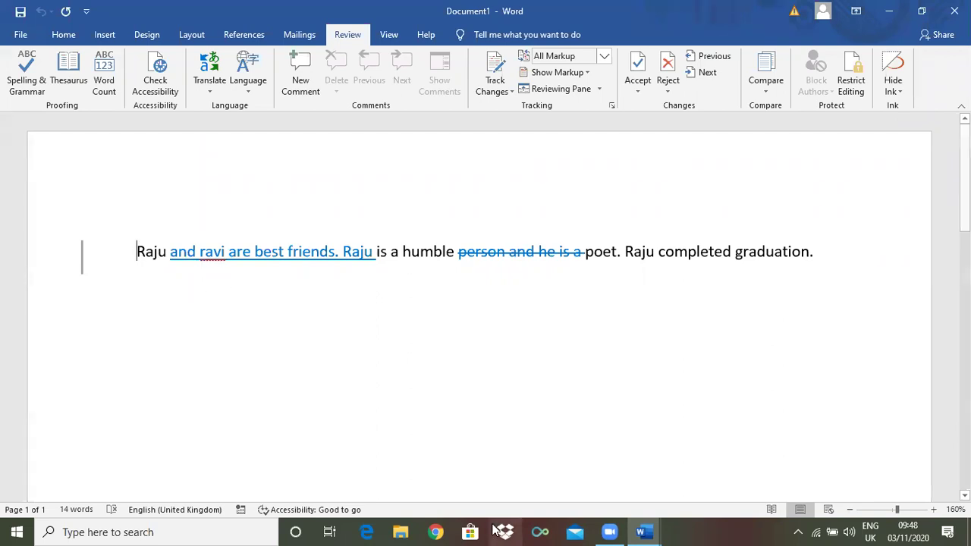
pyautogui.moveTo(651, 531)
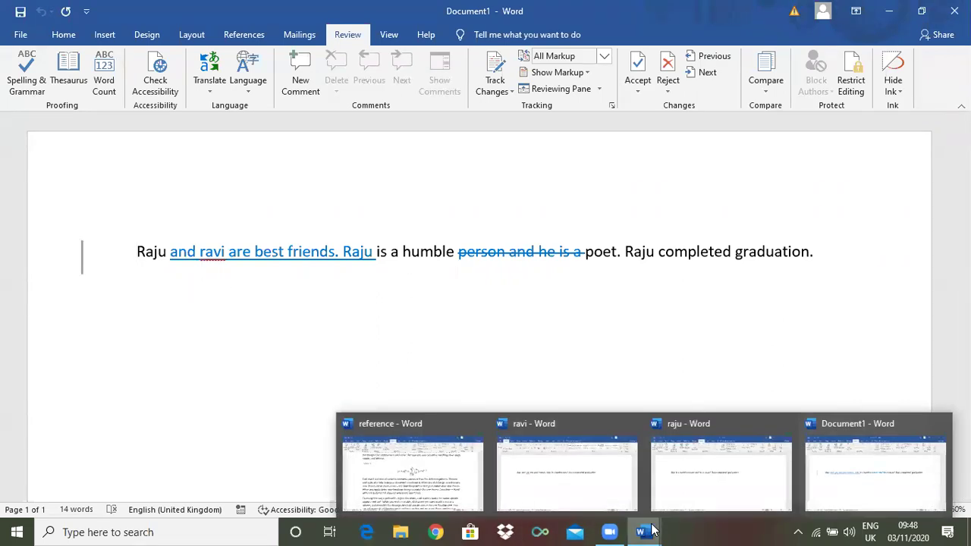
pyautogui.moveTo(700, 479)
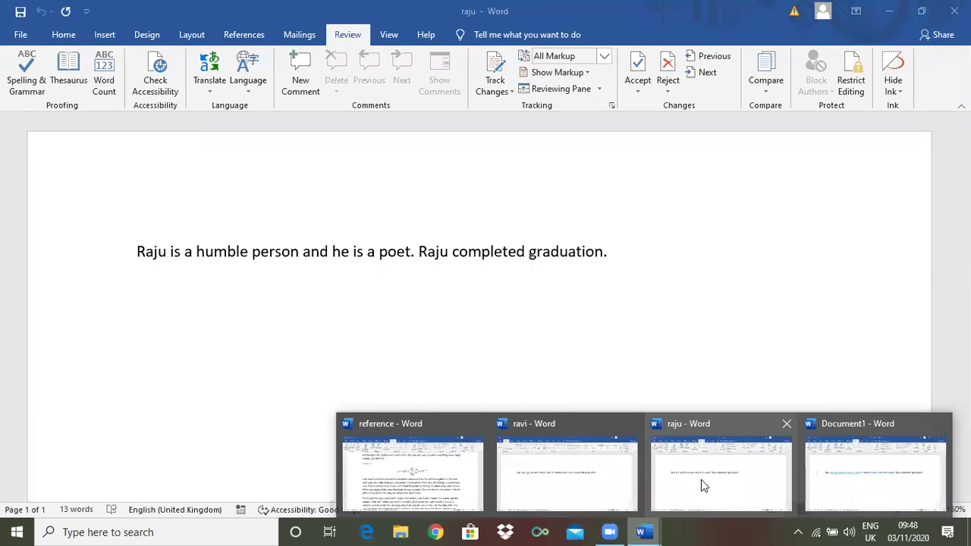
pyautogui.moveTo(842, 479)
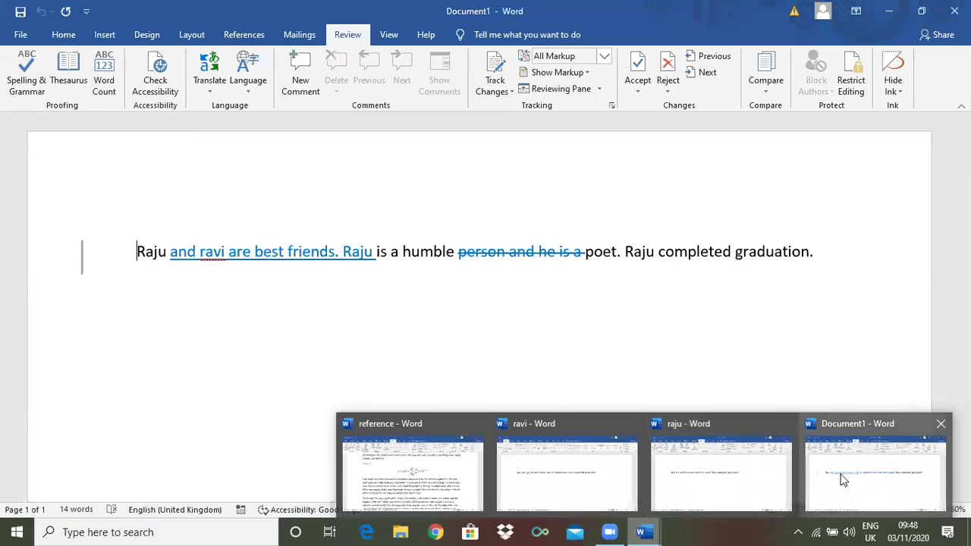
pyautogui.click(841, 477)
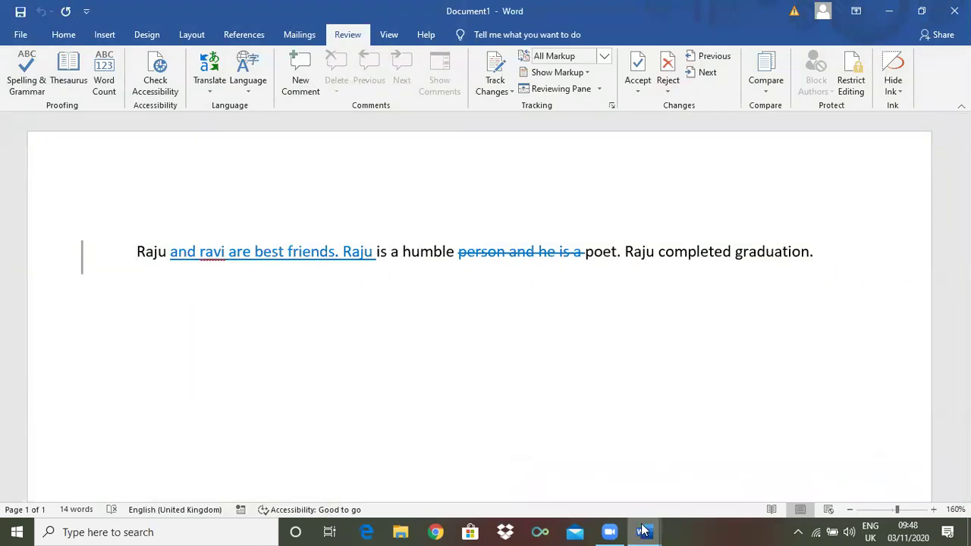
pyautogui.moveTo(644, 530)
pyautogui.moveTo(549, 495)
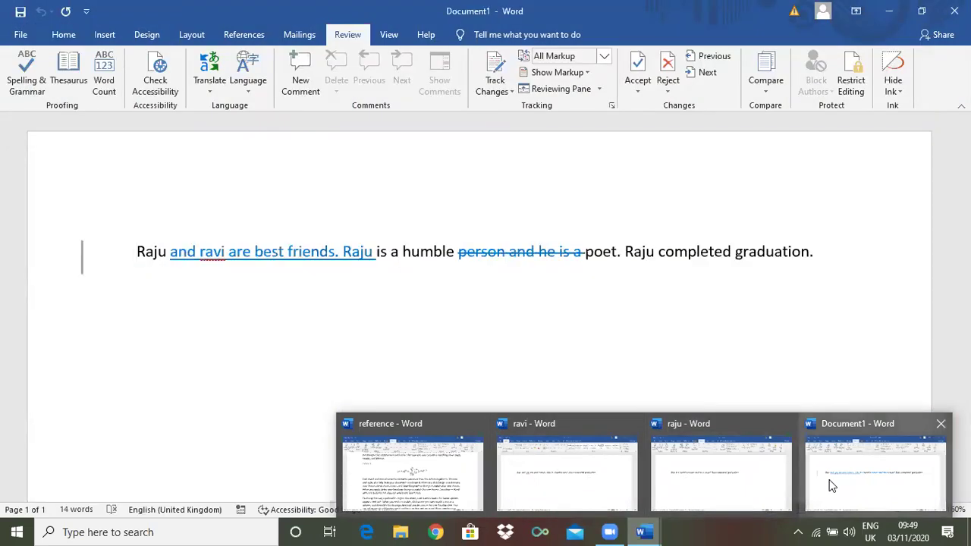
pyautogui.click(831, 485)
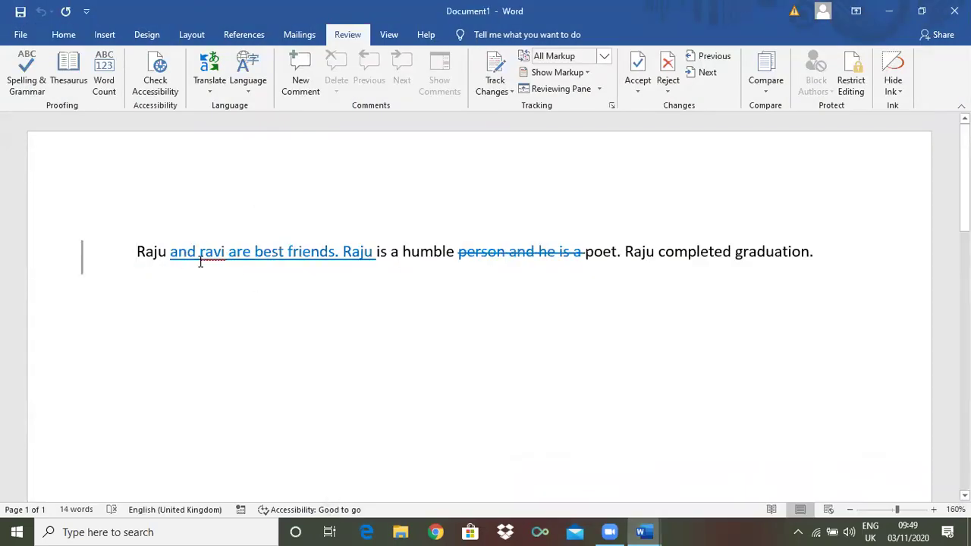
pyautogui.moveTo(173, 254)
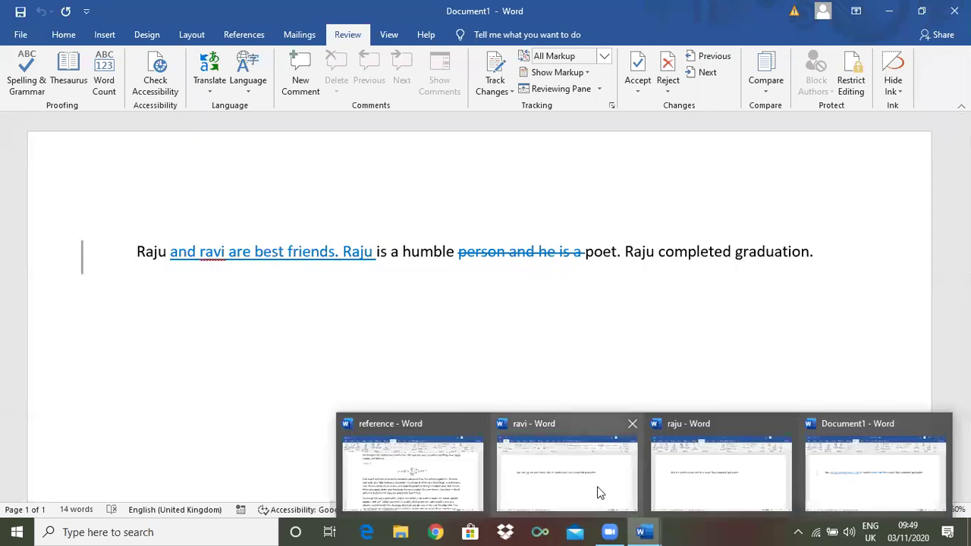
pyautogui.moveTo(692, 493)
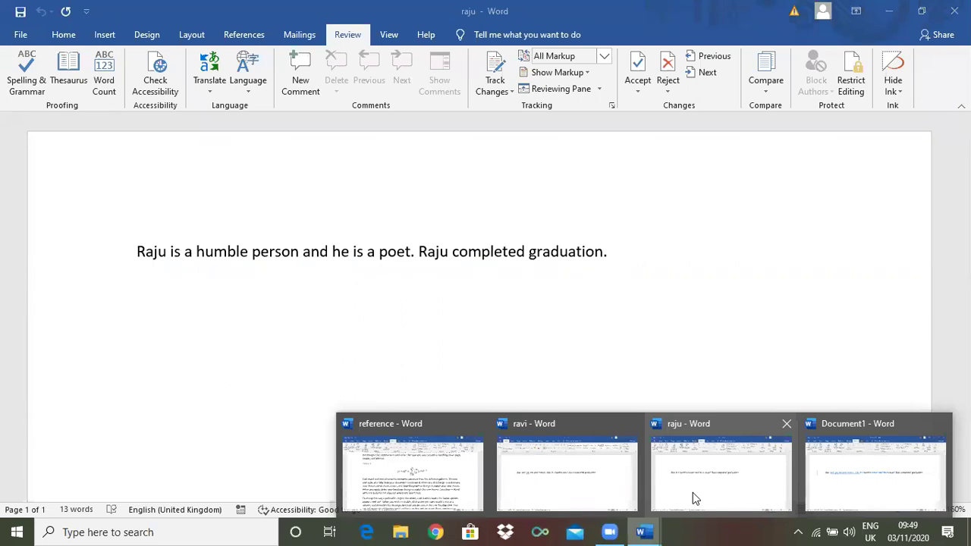
pyautogui.moveTo(588, 496)
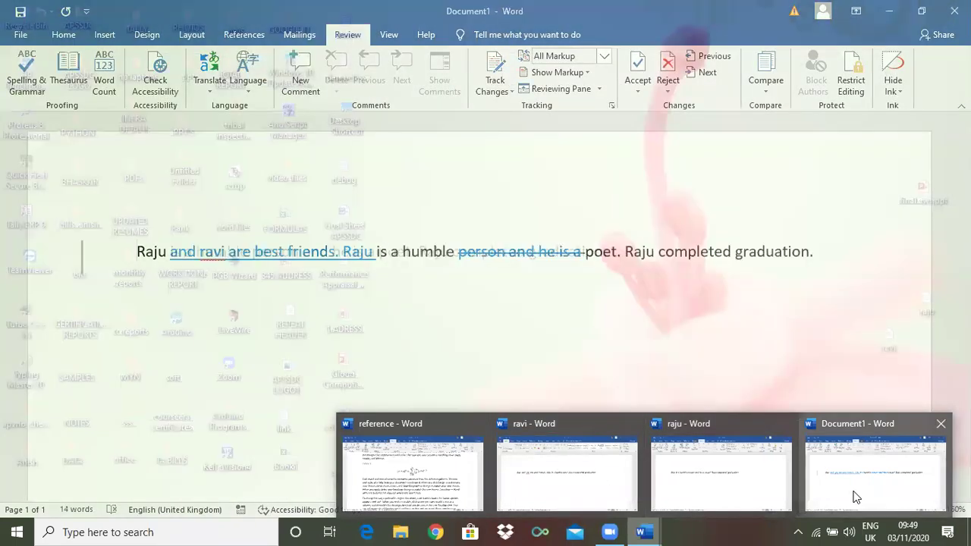
pyautogui.click(856, 497)
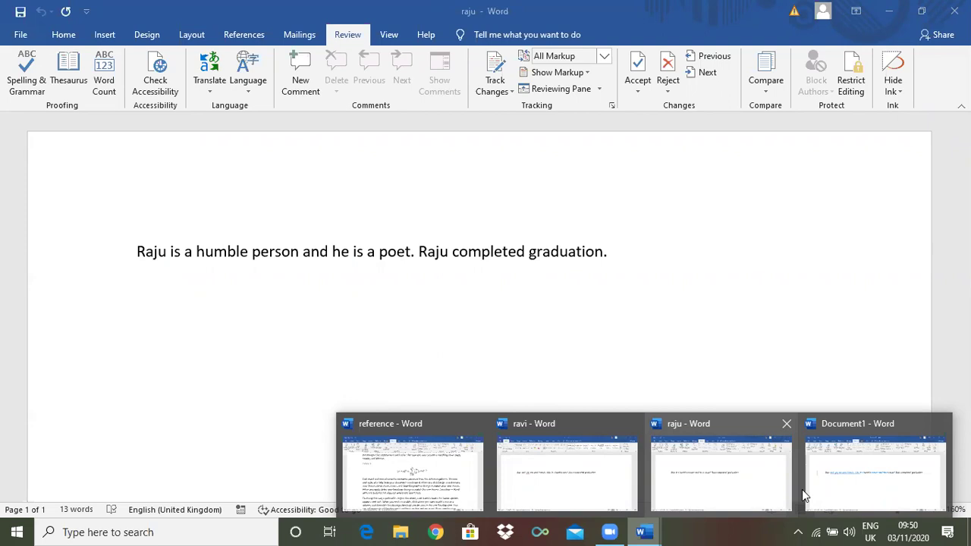
pyautogui.click(842, 496)
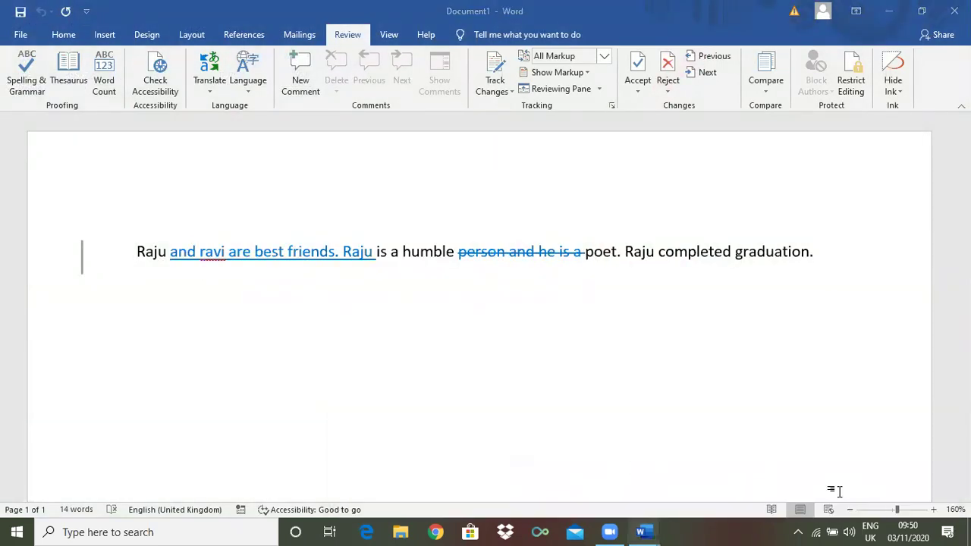
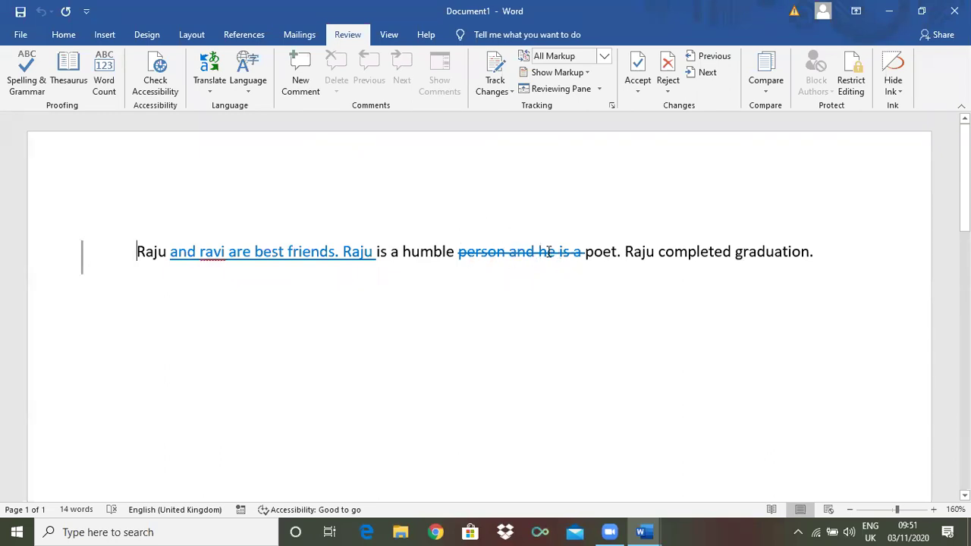
# Discard the tracked-changes Document1 without saving and place the cursor after the Raju sentence.
pyautogui.moveTo(552, 252)
pyautogui.moveTo(299, 266)
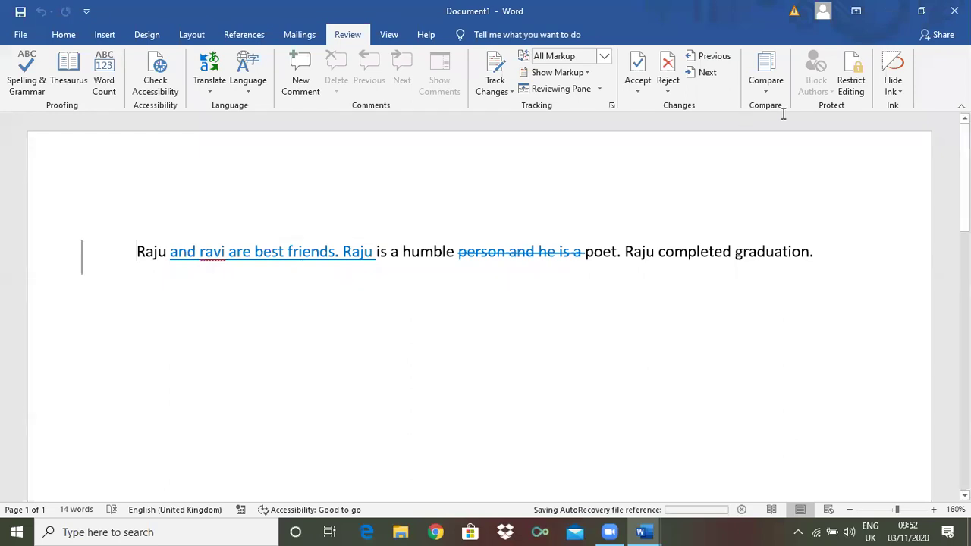
pyautogui.click(954, 11)
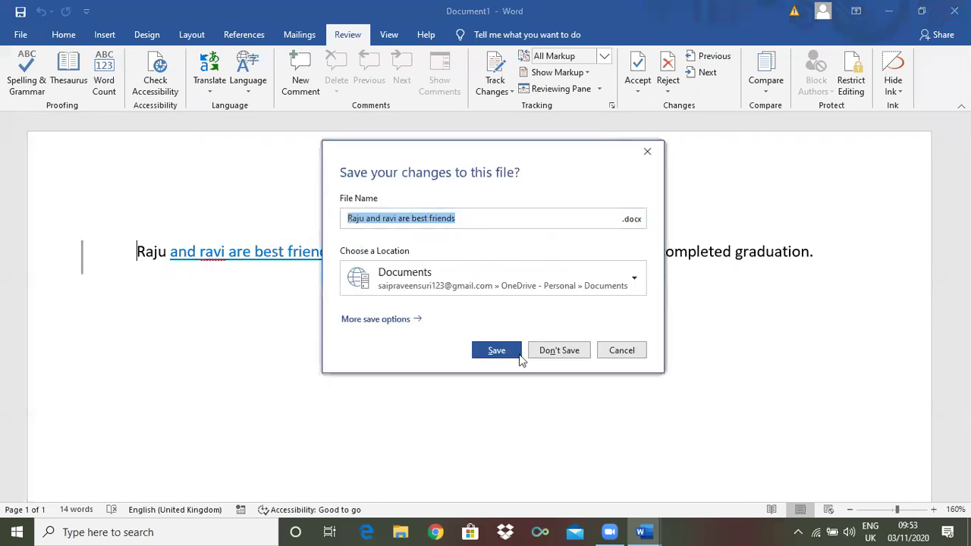
pyautogui.click(554, 350)
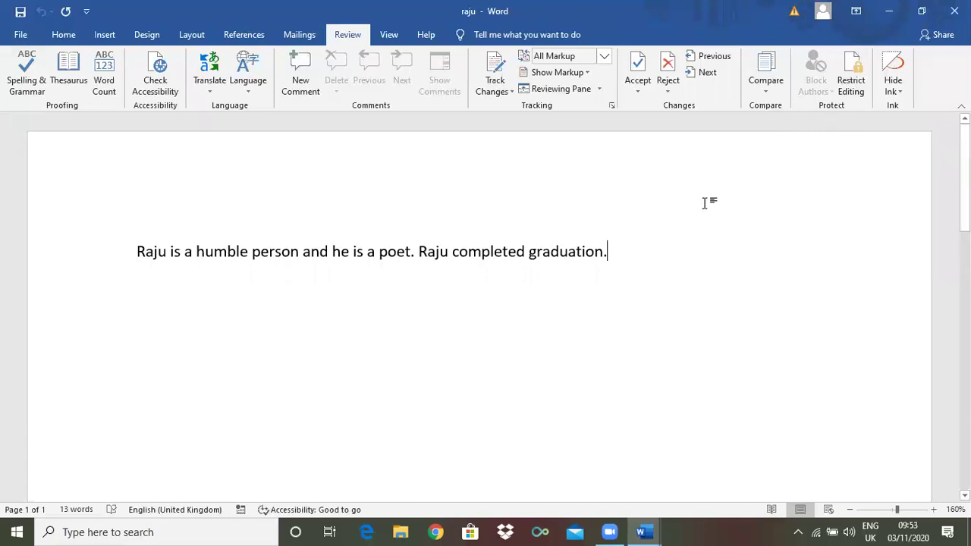
pyautogui.click(658, 288)
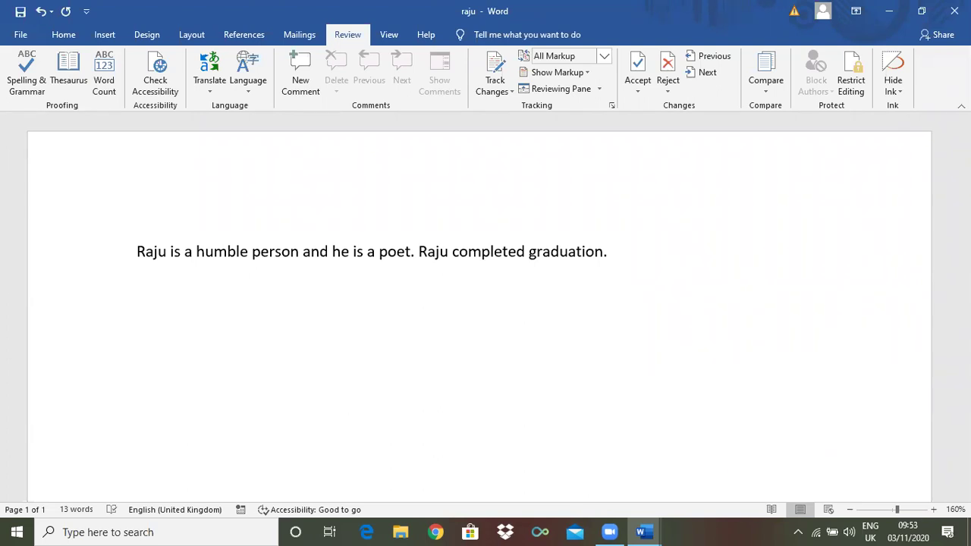
# Append 'online classes for students.' to the sentence and enter =rand(3,5) on a new line.
pyautogui.write('online classes for d')
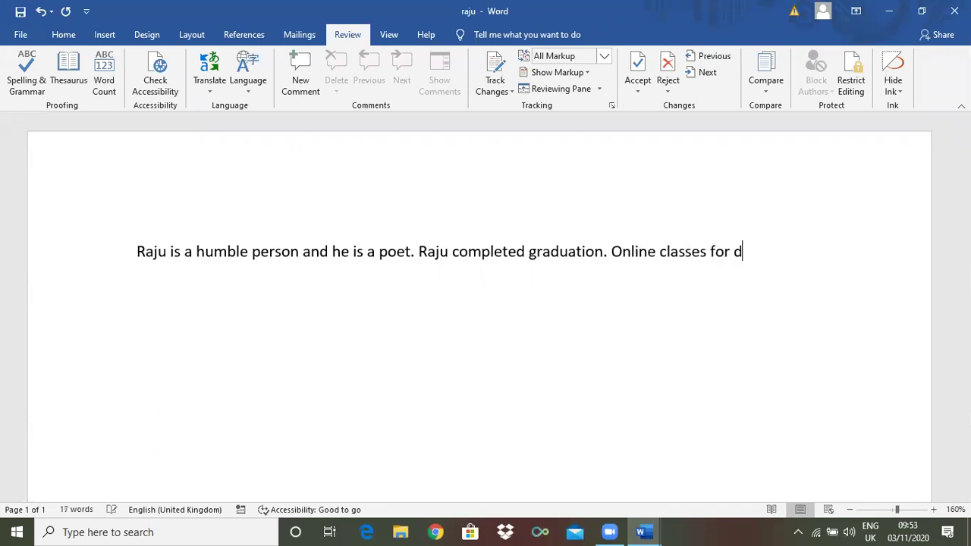
pyautogui.press('BackSpace')
pyautogui.write('students.')
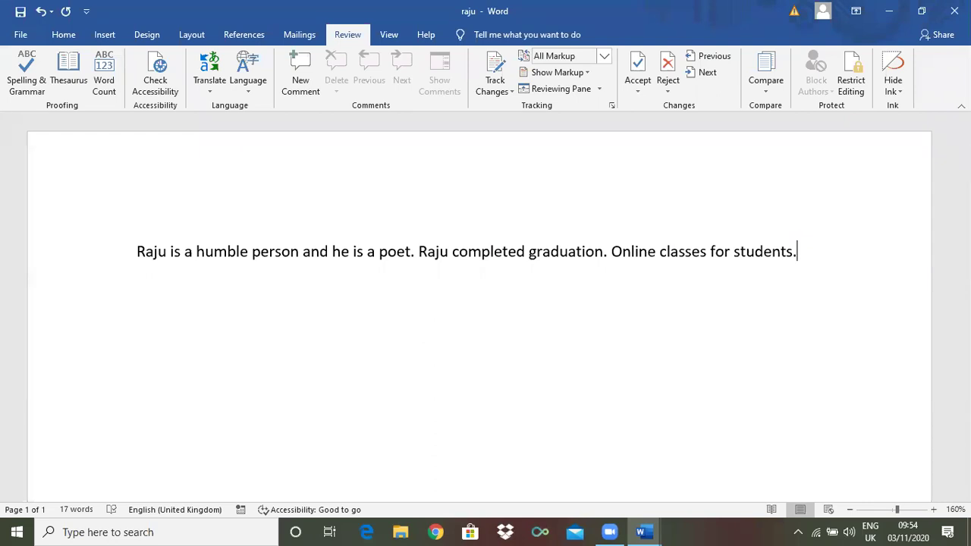
pyautogui.press('Return')
pyautogui.write('=rand(3,5)')
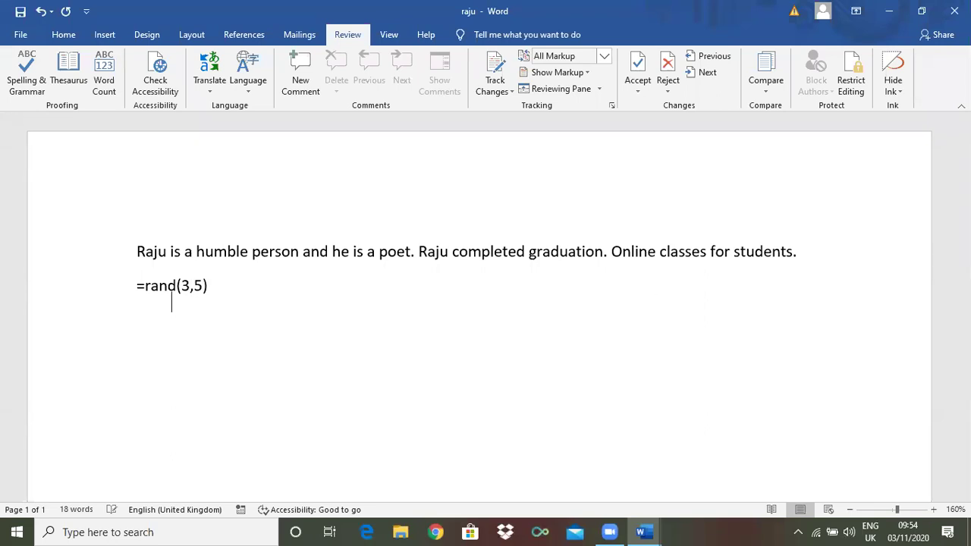
# Expand =rand(3,5) into sample paragraphs and delete the sentence about the best-fitting video.
pyautogui.press('Return')
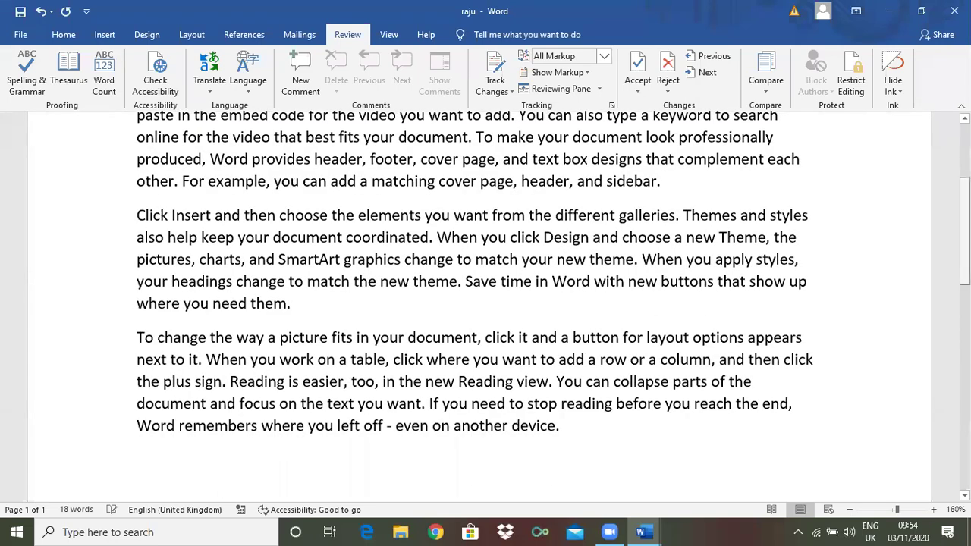
pyautogui.scroll(2, 485, 303)
pyautogui.scroll(3, 325, 179)
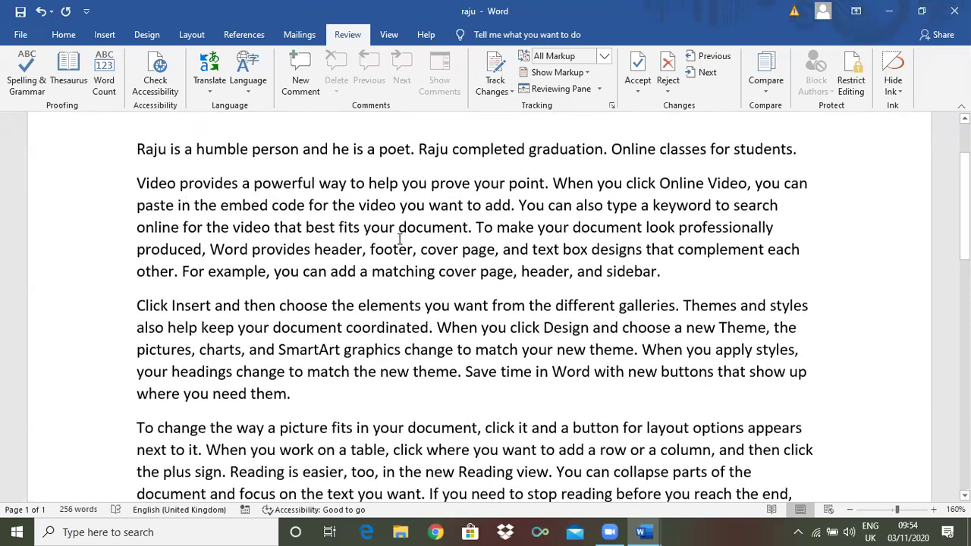
pyautogui.moveTo(471, 227); pyautogui.dragTo(134, 230)
pyautogui.press('BackSpace')
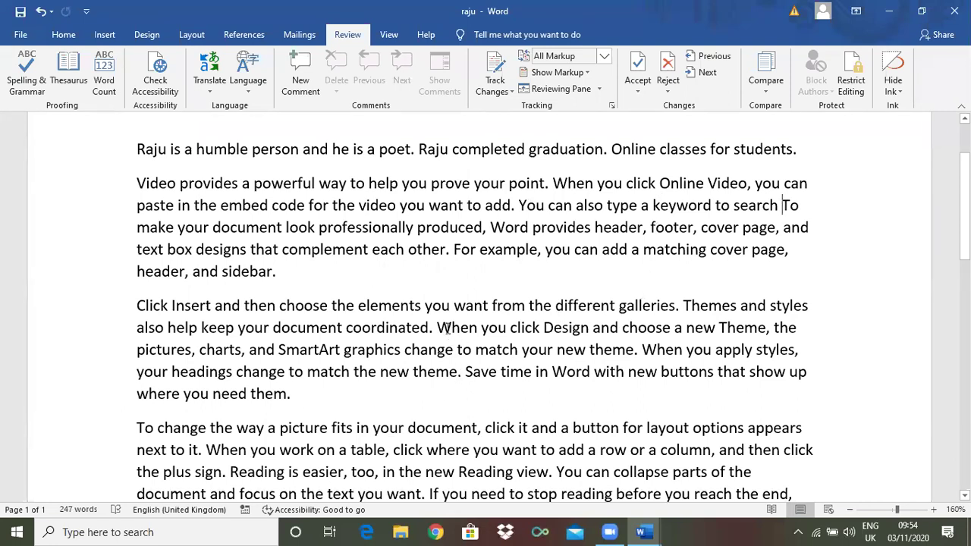
# Remove the phrase 'When you click Design and choose' before 'a new Theme'.
pyautogui.moveTo(437, 328); pyautogui.dragTo(662, 328)
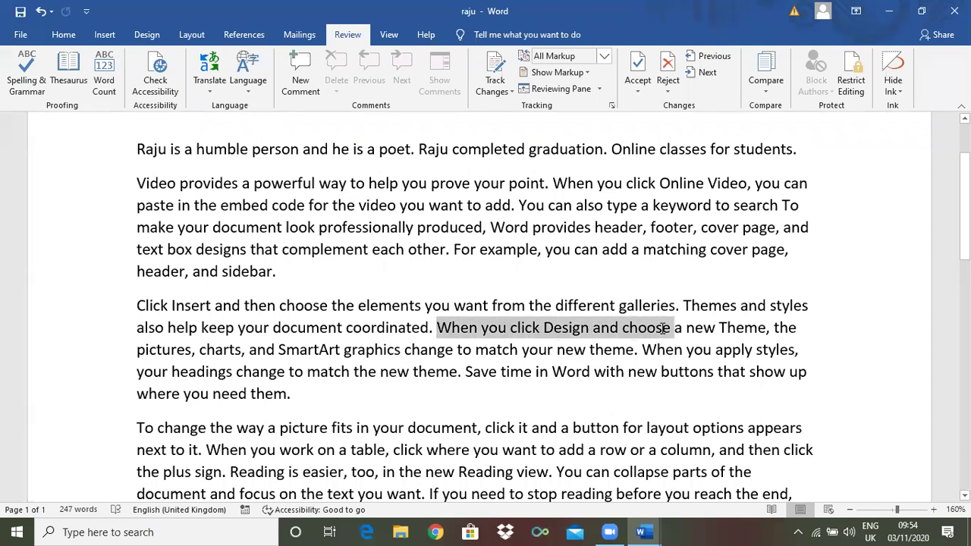
pyautogui.write('nbzxkj')
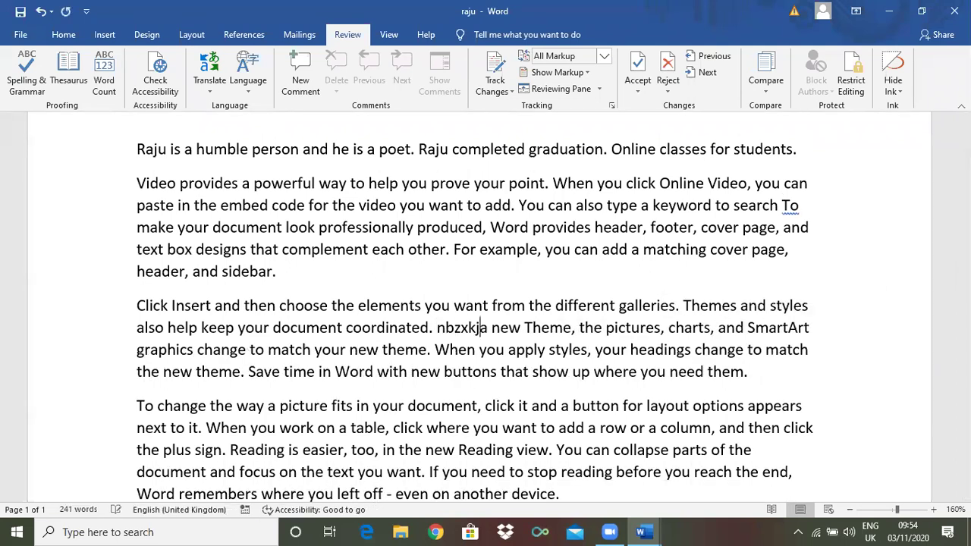
pyautogui.press('BackSpace')
pyautogui.press('BackSpace')
pyautogui.press('BackSpace')
pyautogui.press('BackSpace')
pyautogui.press('BackSpace')
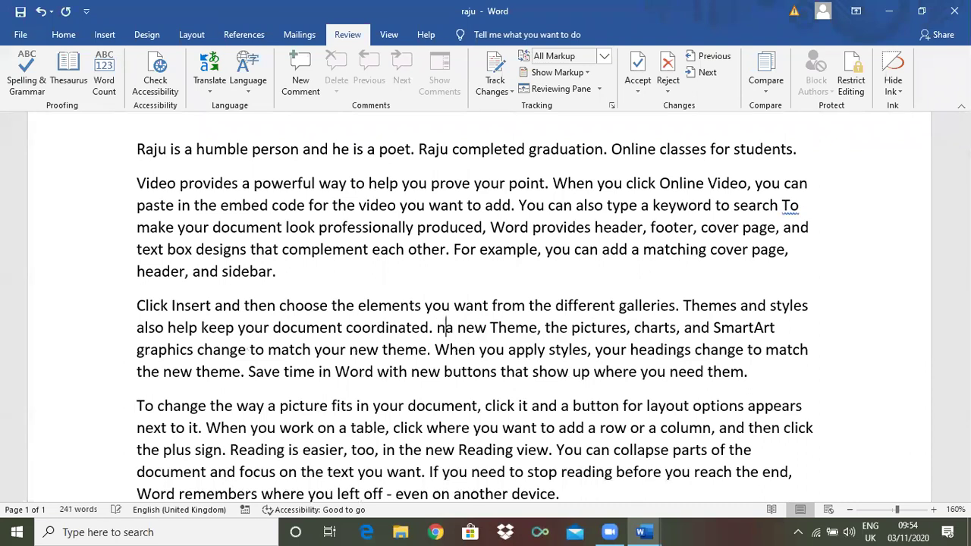
pyautogui.press('BackSpace')
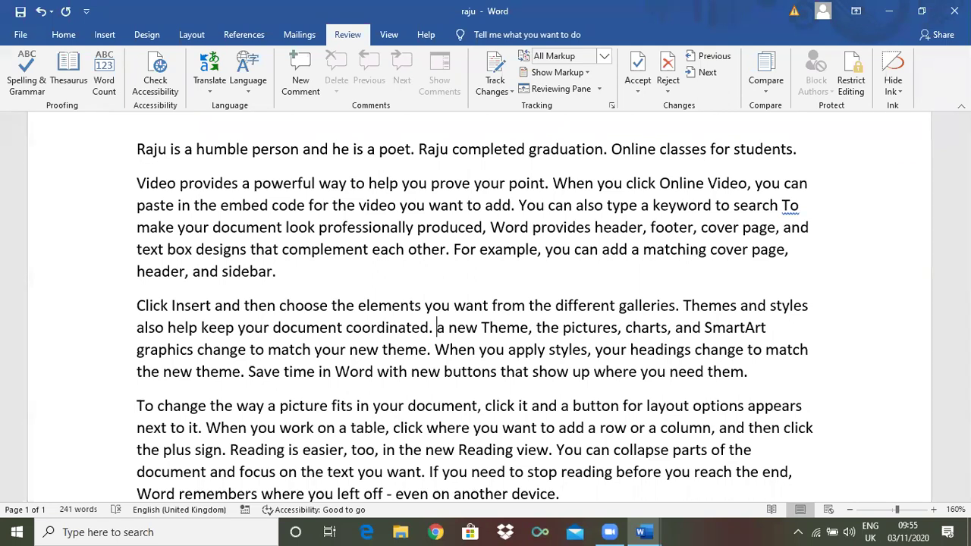
pyautogui.click(374, 284)
pyautogui.write('mdvjmv ,n,')
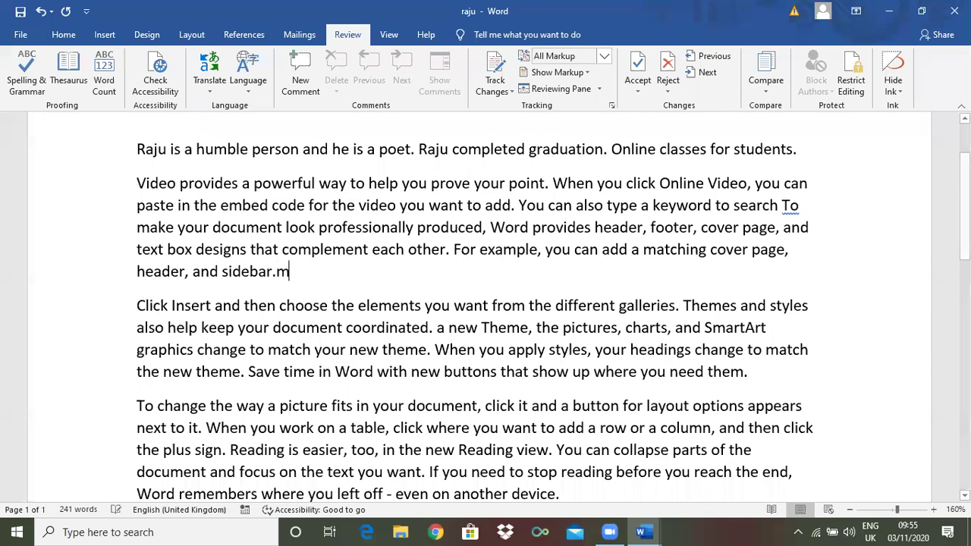
pyautogui.write('an,')
pyautogui.press('BackSpace')
pyautogui.press('BackSpace')
pyautogui.press('BackSpace')
pyautogui.press('BackSpace')
pyautogui.press('BackSpace')
pyautogui.press('BackSpace')
pyautogui.press('BackSpace')
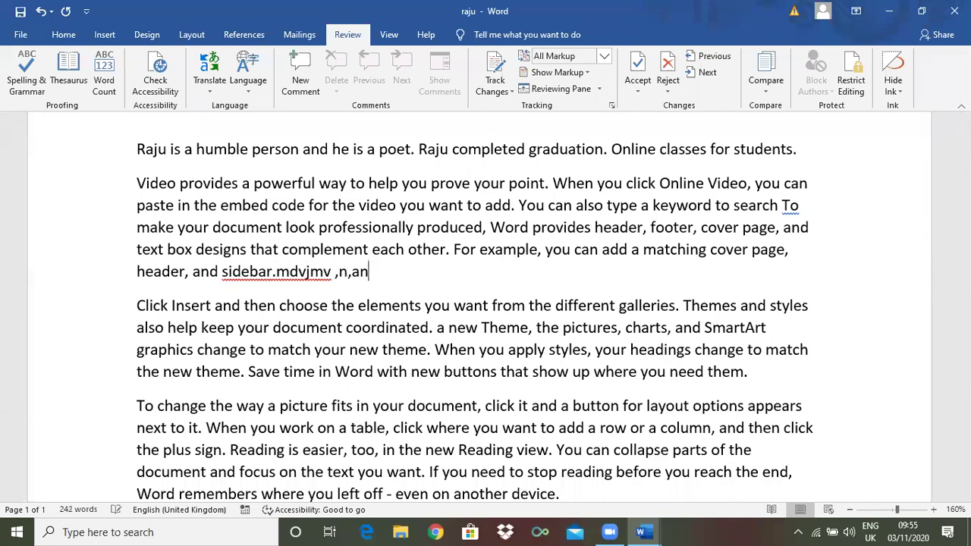
pyautogui.press('BackSpace')
pyautogui.press('BackSpace')
pyautogui.press('BackSpace')
pyautogui.press('BackSpace')
pyautogui.press('BackSpace')
pyautogui.press('BackSpace')
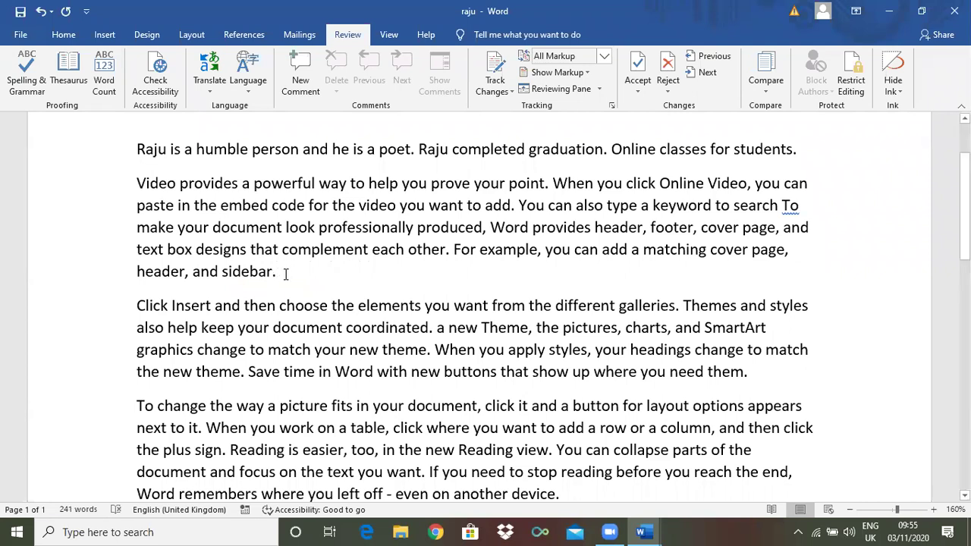
pyautogui.doubleClick(241, 273)
pyautogui.press('BackSpace')
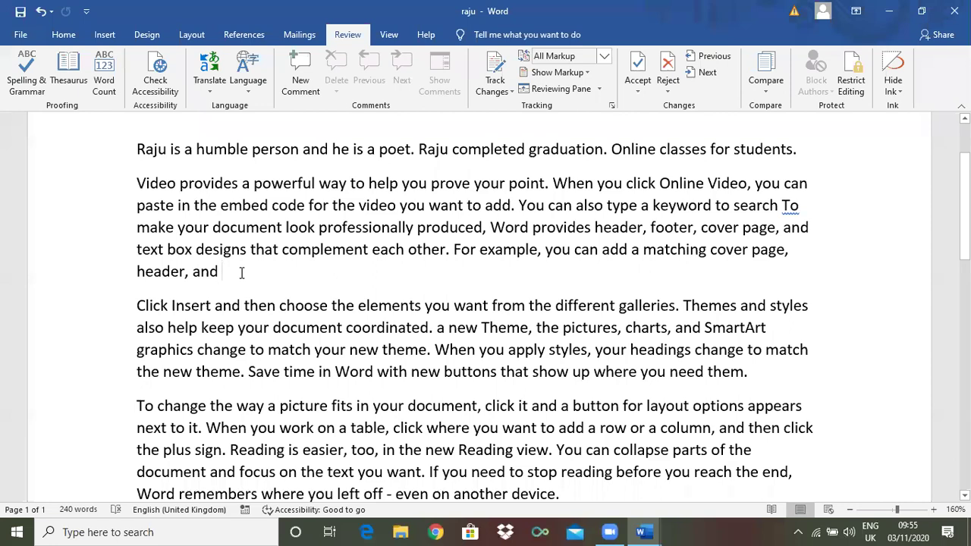
pyautogui.hotkey('ctrl', 'z')
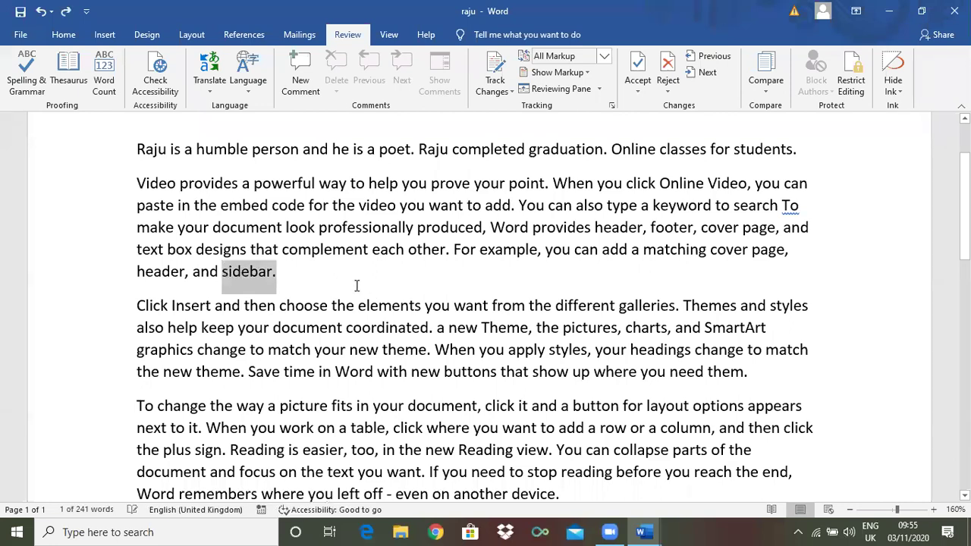
pyautogui.click(321, 270)
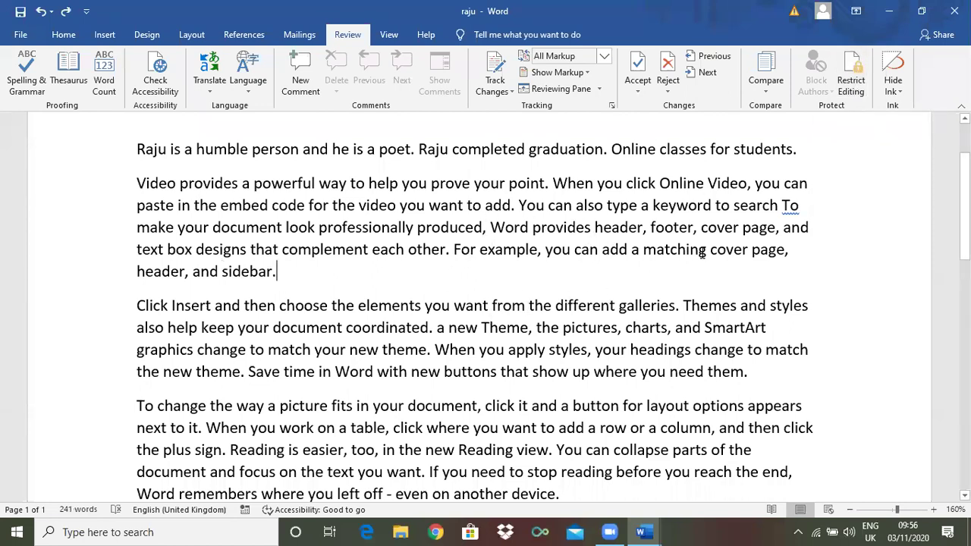
# Enforce read-only editing with limited formatting on the document, protected by a password.
pyautogui.click(852, 84)
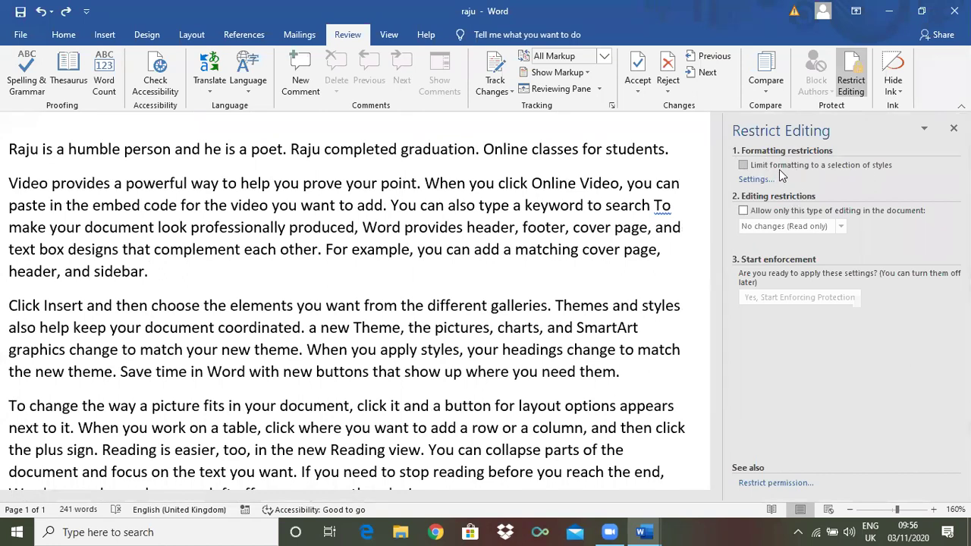
pyautogui.click(743, 166)
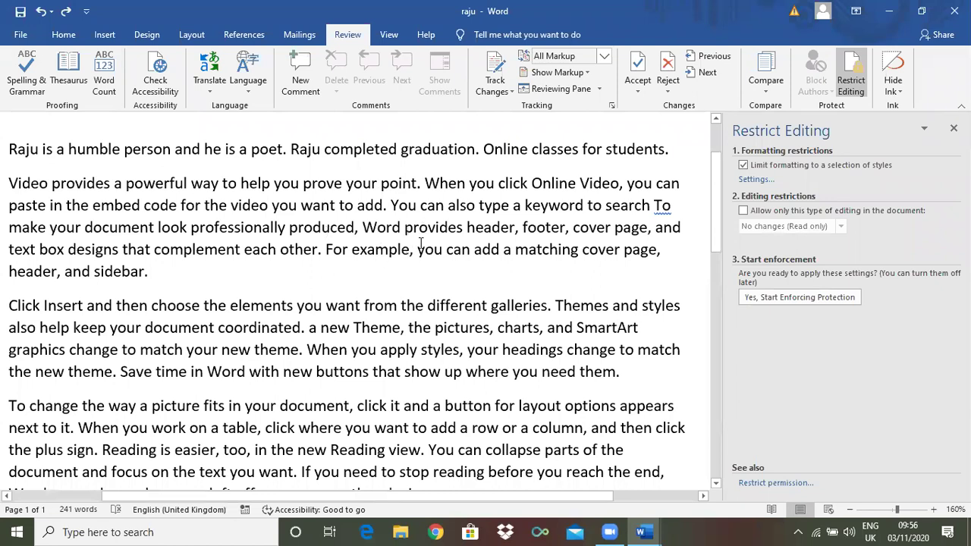
pyautogui.click(743, 211)
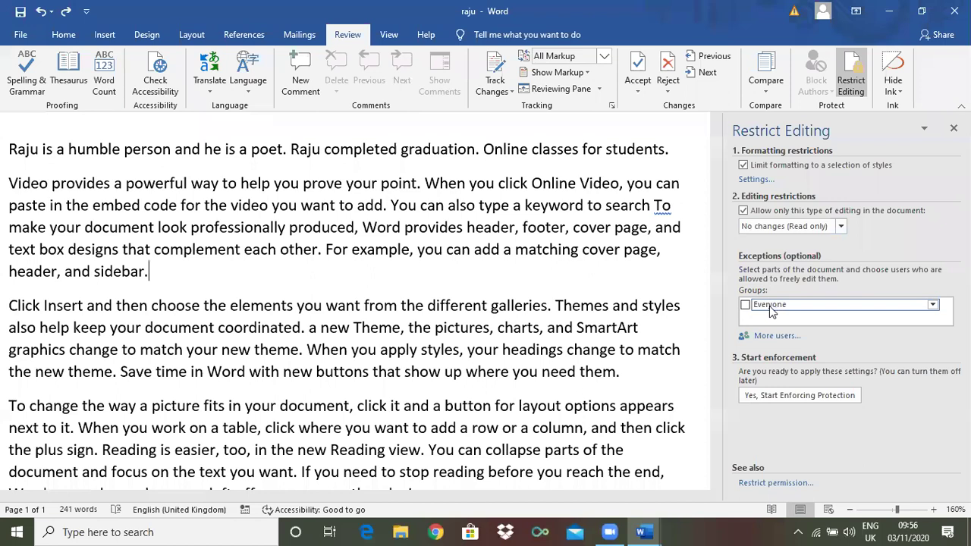
pyautogui.click(777, 396)
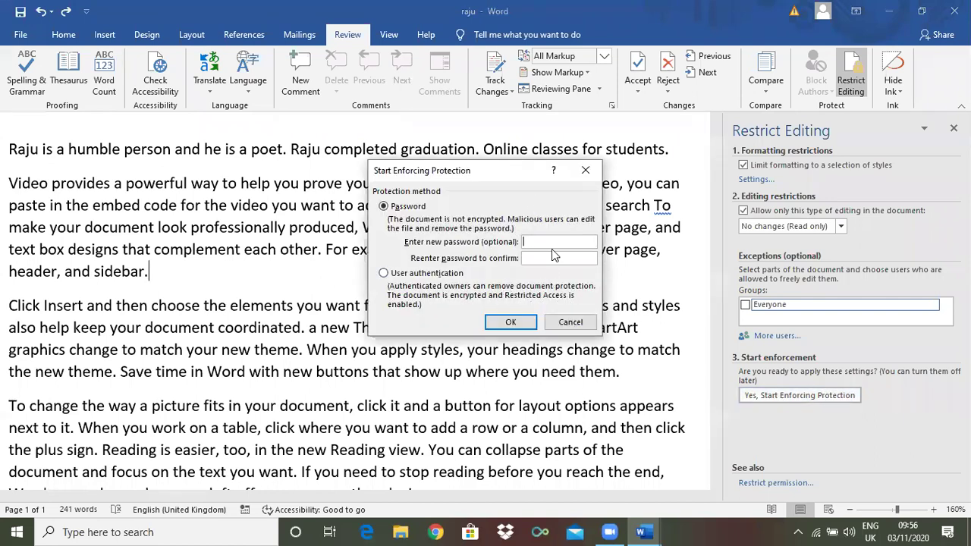
pyautogui.write('11')
pyautogui.click(511, 322)
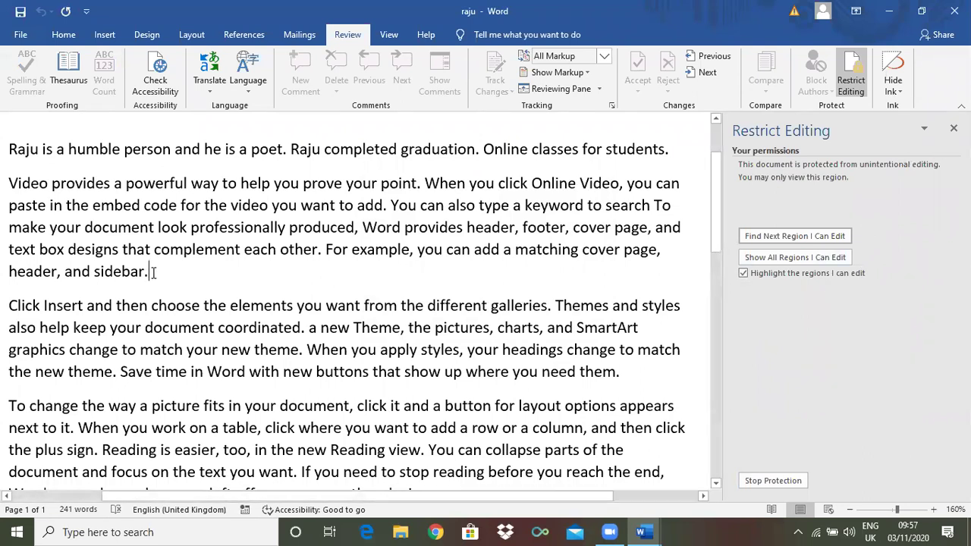
# Try deleting text in several places to confirm the protected document refuses edits.
pyautogui.press('BackSpace')
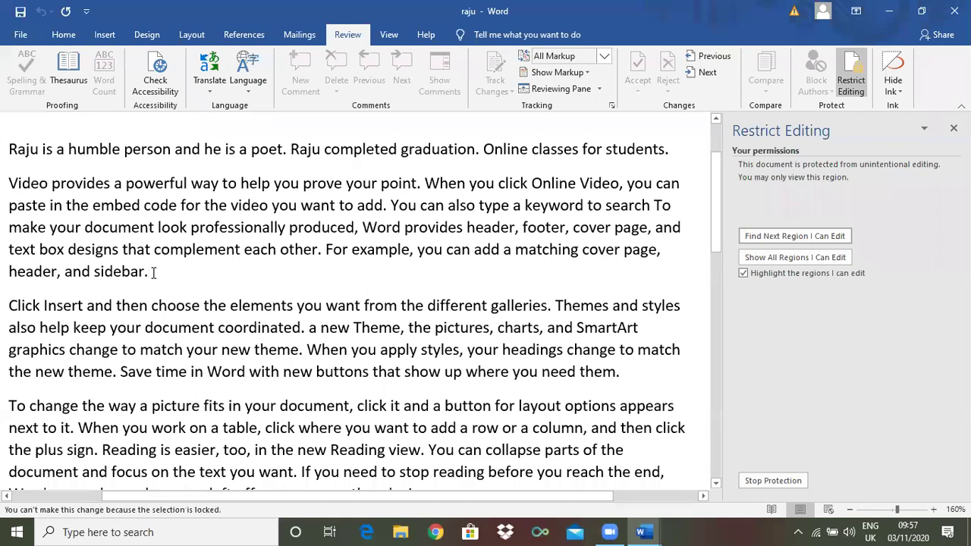
pyautogui.press('BackSpace')
pyautogui.press('BackSpace')
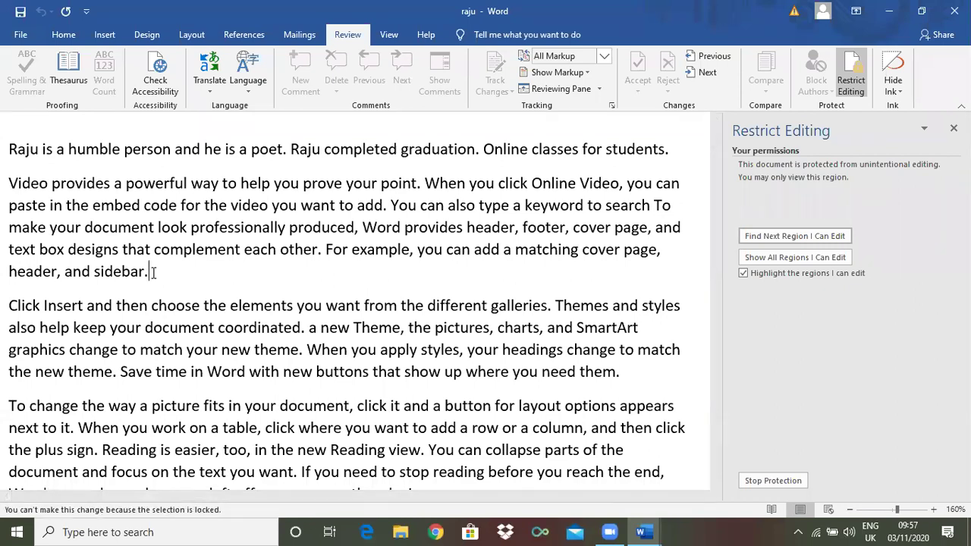
pyautogui.press('BackSpace')
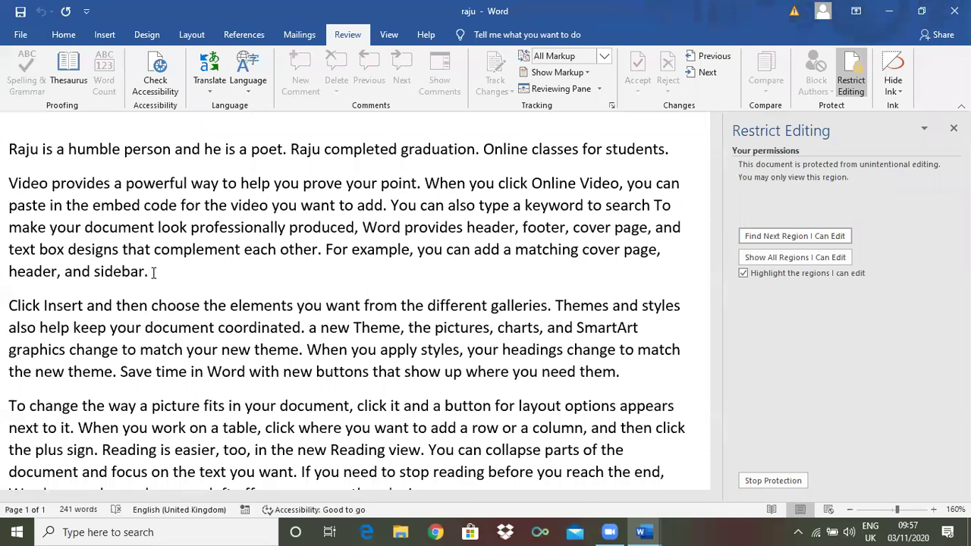
pyautogui.moveTo(421, 186); pyautogui.dragTo(21, 193)
pyautogui.press('BackSpace')
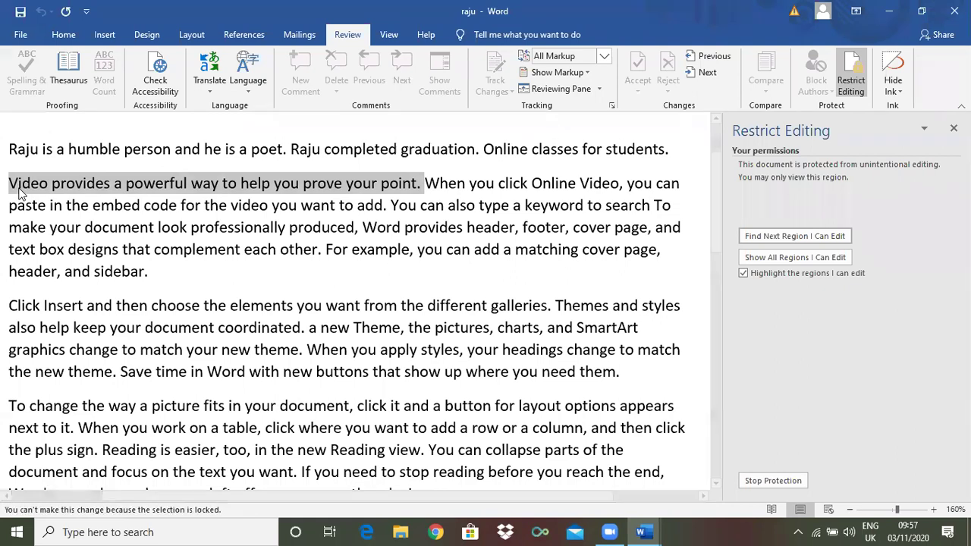
pyautogui.click(167, 289)
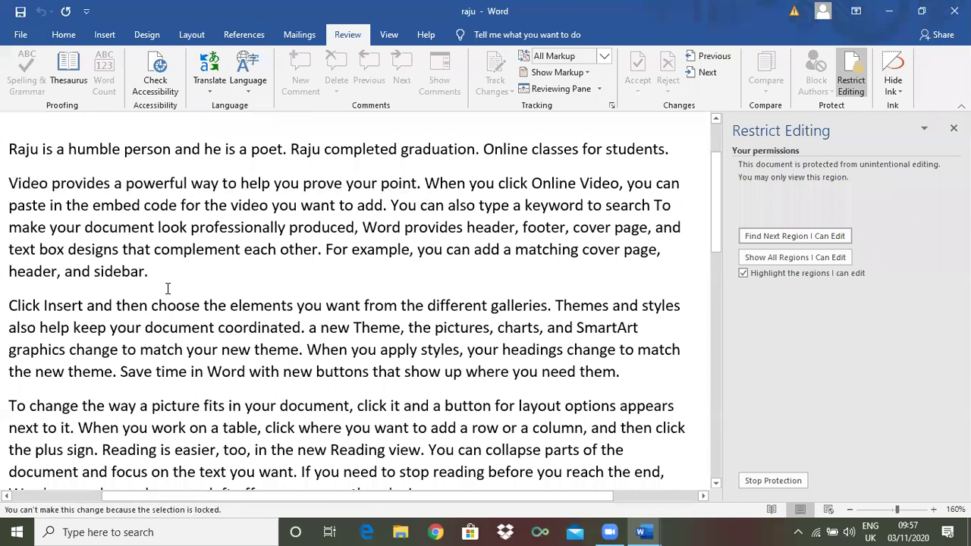
pyautogui.moveTo(287, 228); pyautogui.dragTo(67, 206)
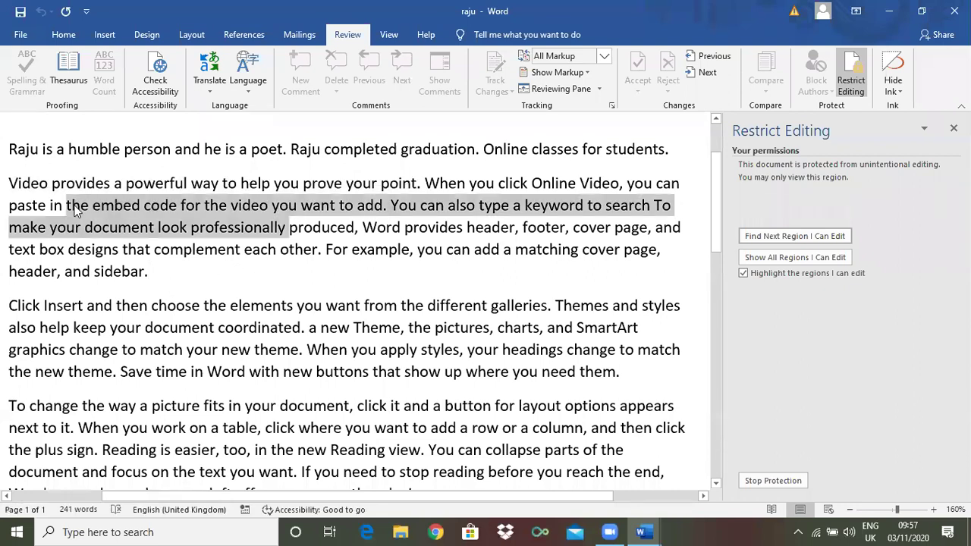
pyautogui.press('Delete')
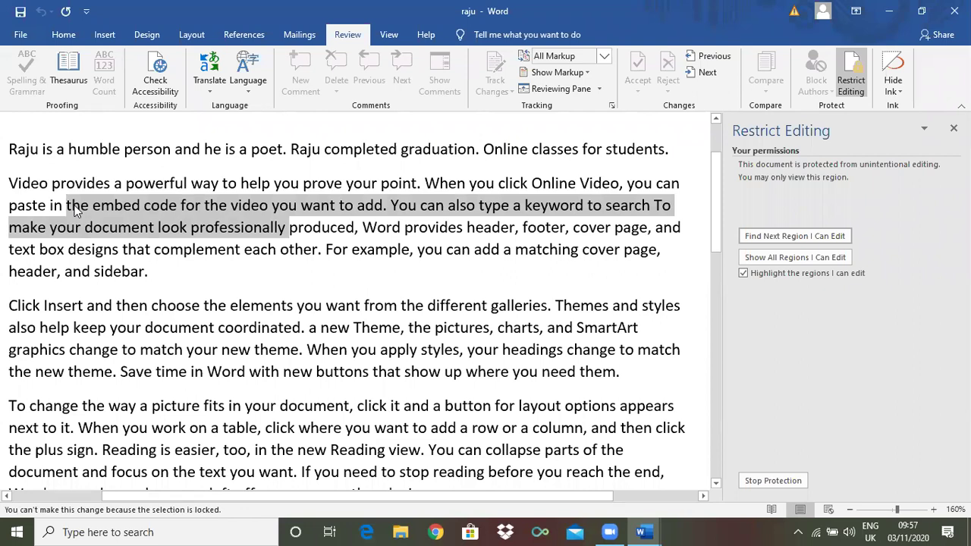
pyautogui.click(162, 275)
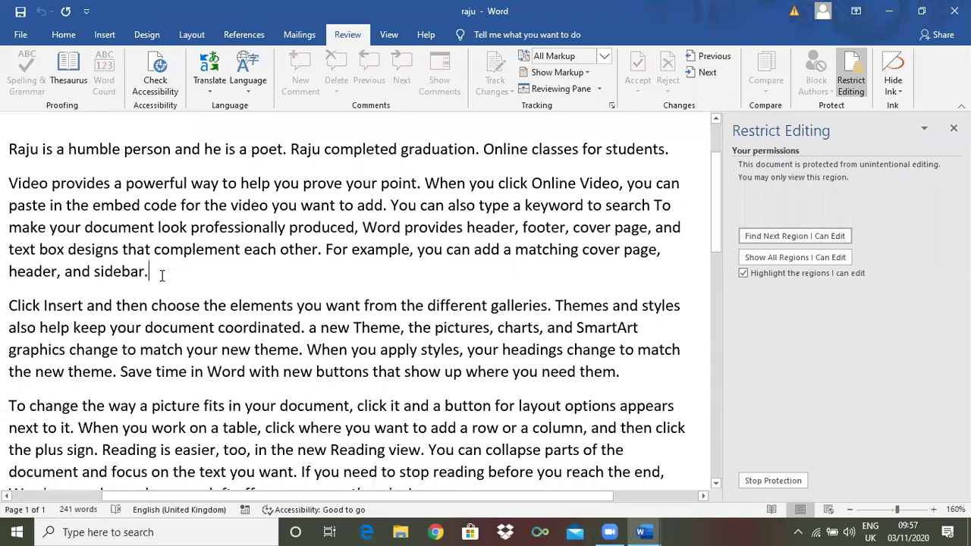
# Stop the document protection by entering the password in the Restrict Editing pane.
pyautogui.click(771, 482)
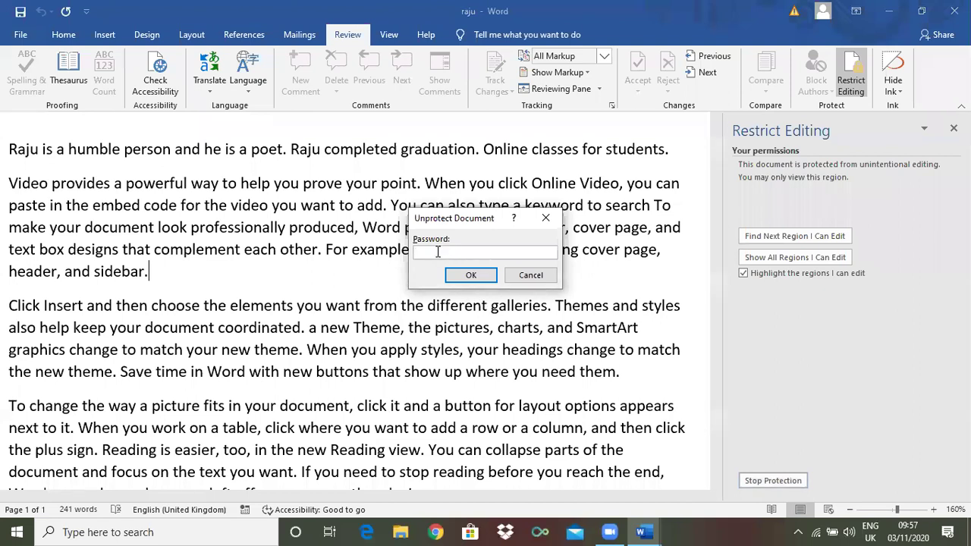
pyautogui.write('1')
pyautogui.click(470, 276)
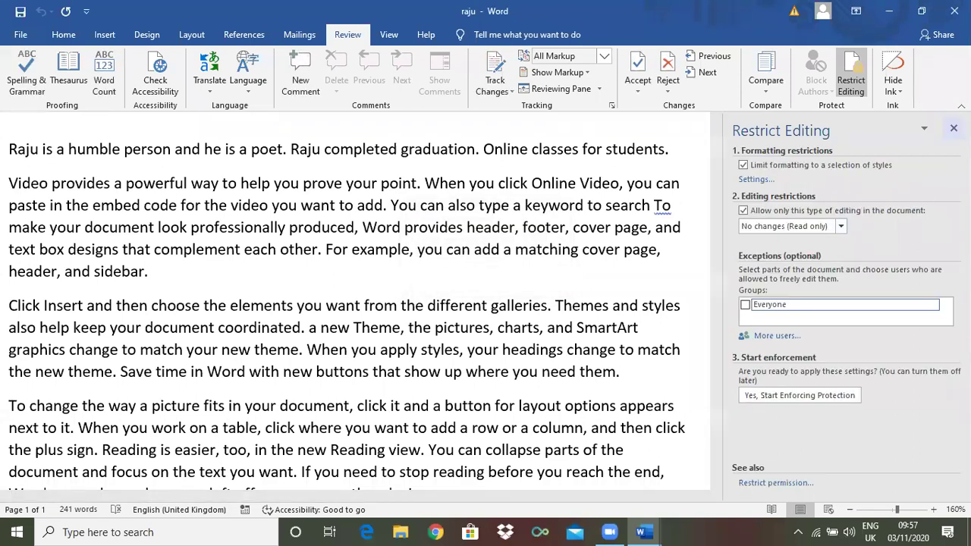
# Close the Restrict Editing pane and end the second paragraph at 'header.' instead of 'header, and sidebar.'.
pyautogui.click(953, 128)
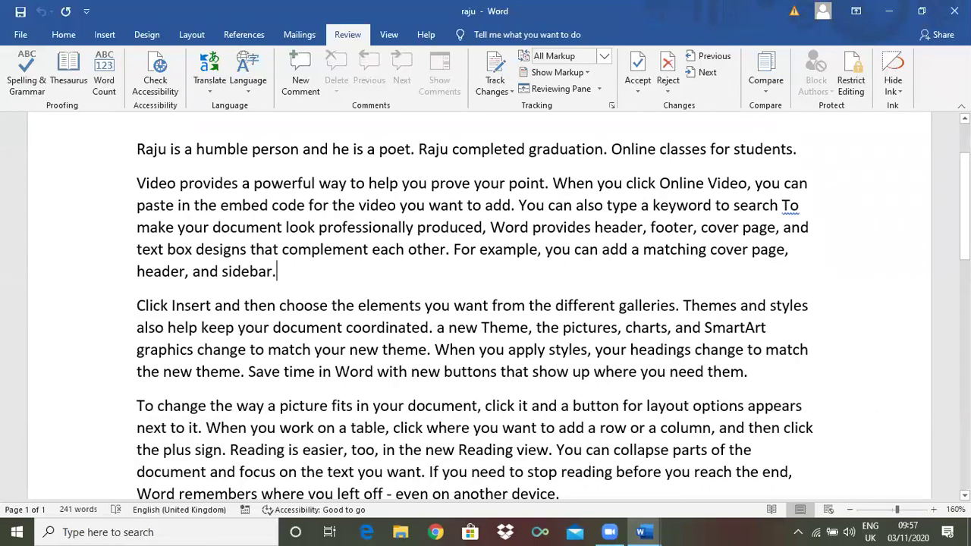
pyautogui.write('dbkhavb,ab,a')
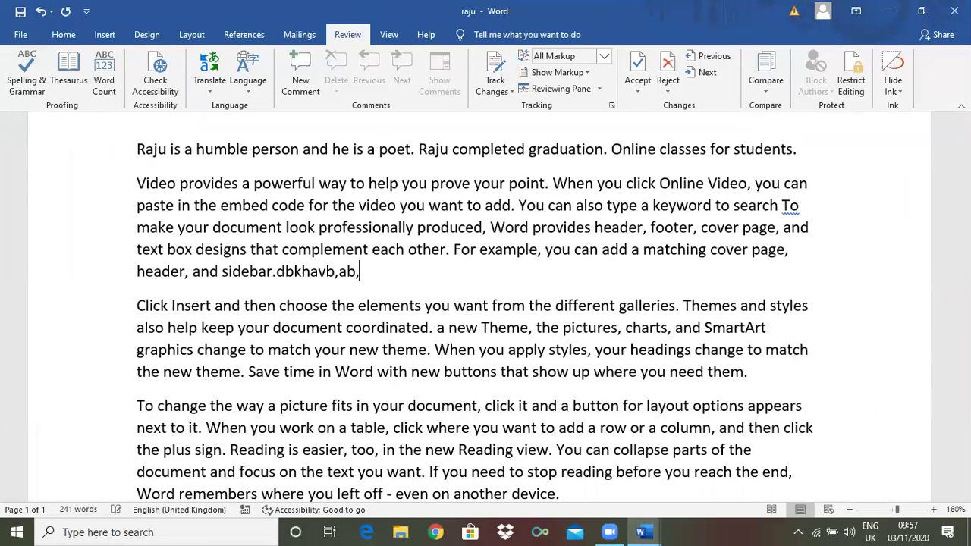
pyautogui.press('BackSpace')
pyautogui.press('BackSpace')
pyautogui.press('BackSpace')
pyautogui.press('BackSpace')
pyautogui.press('BackSpace')
pyautogui.press('BackSpace')
pyautogui.press('BackSpace')
pyautogui.press('BackSpace')
pyautogui.press('BackSpace')
pyautogui.press('BackSpace')
pyautogui.press('BackSpace')
pyautogui.press('BackSpace')
pyautogui.press('BackSpace')
pyautogui.press('BackSpace')
pyautogui.press('BackSpace')
pyautogui.press('BackSpace')
pyautogui.press('BackSpace')
pyautogui.press('BackSpace')
pyautogui.press('BackSpace')
pyautogui.press('BackSpace')
pyautogui.press('BackSpace')
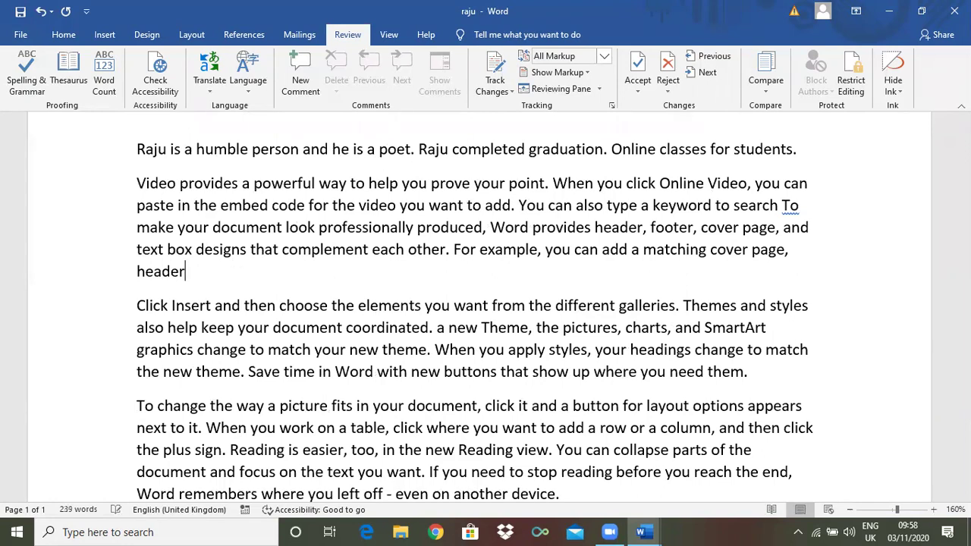
pyautogui.write('.')
# Close both practice documents without saving and bring the reference document back on screen.
pyautogui.click(389, 38)
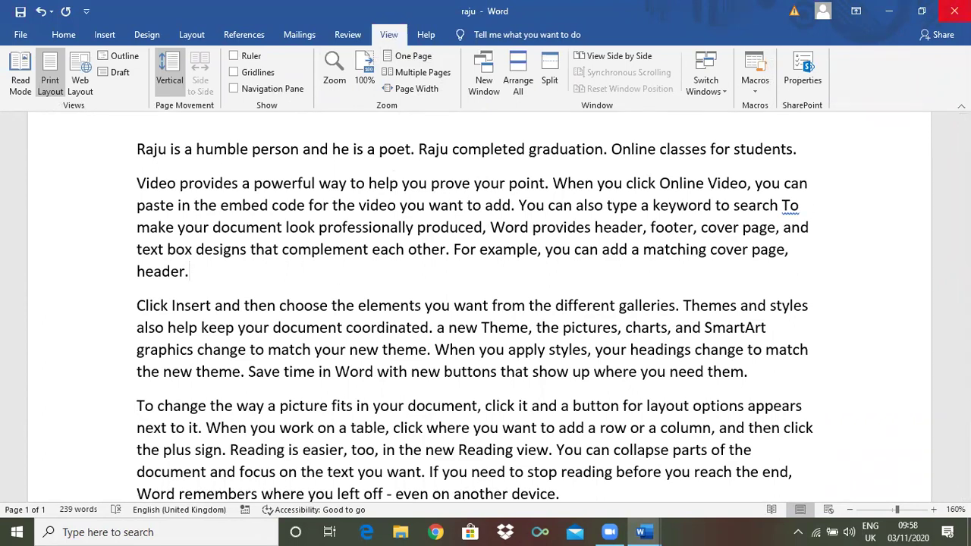
pyautogui.click(954, 11)
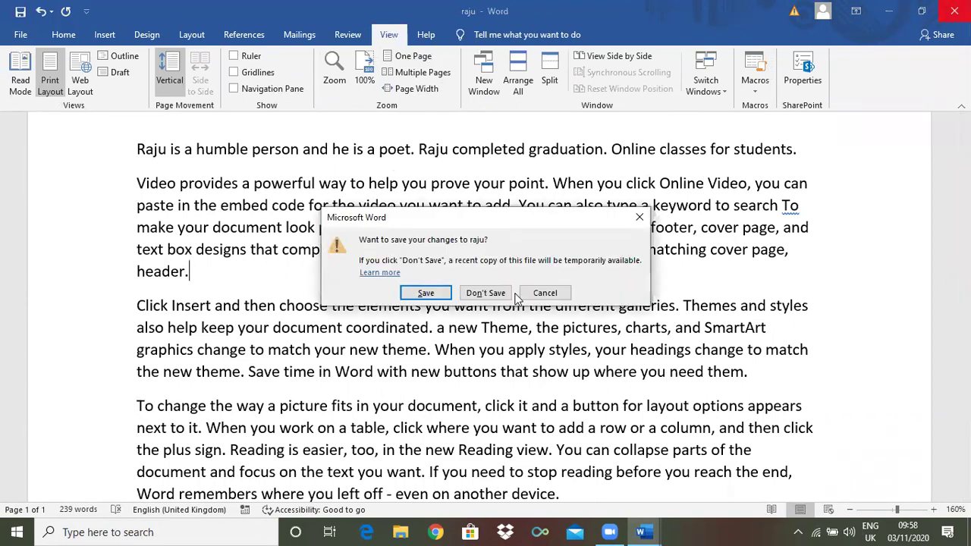
pyautogui.click(485, 293)
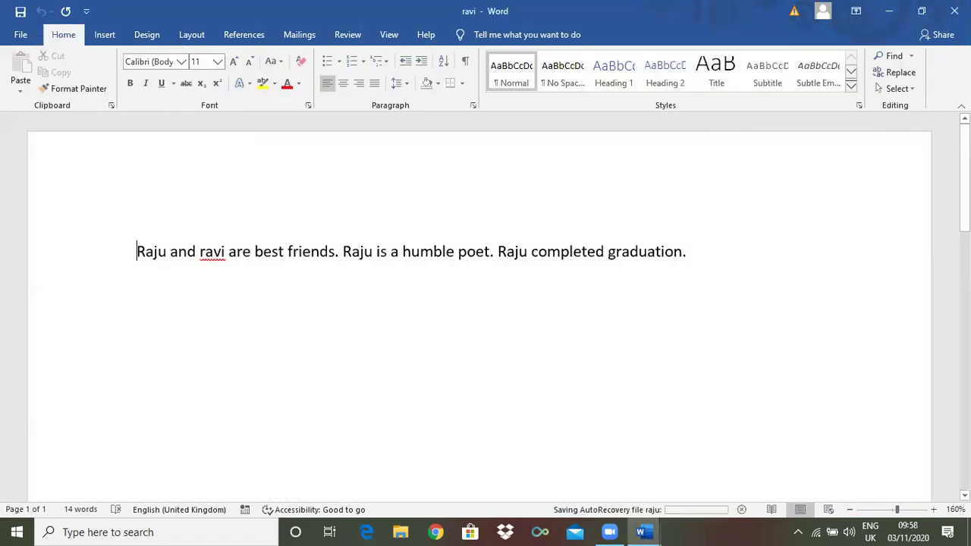
pyautogui.click(954, 10)
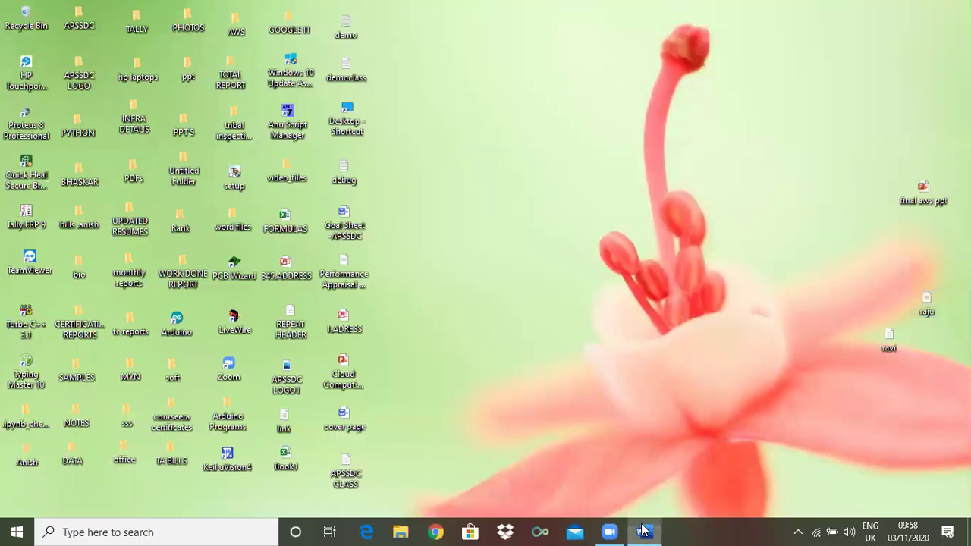
pyautogui.click(643, 531)
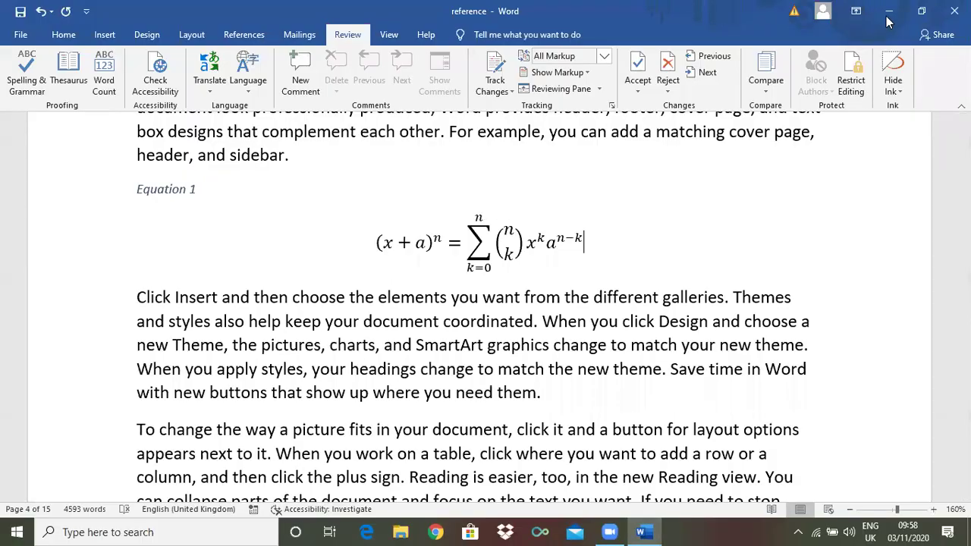
# Scroll the reference document to the orange 'Ms office' shape, Figure 2, and show the View ribbon.
pyautogui.moveTo(964, 215); pyautogui.dragTo(964, 167)
pyautogui.moveTo(964, 166); pyautogui.dragTo(964, 232)
pyautogui.moveTo(964, 190); pyautogui.dragTo(964, 217)
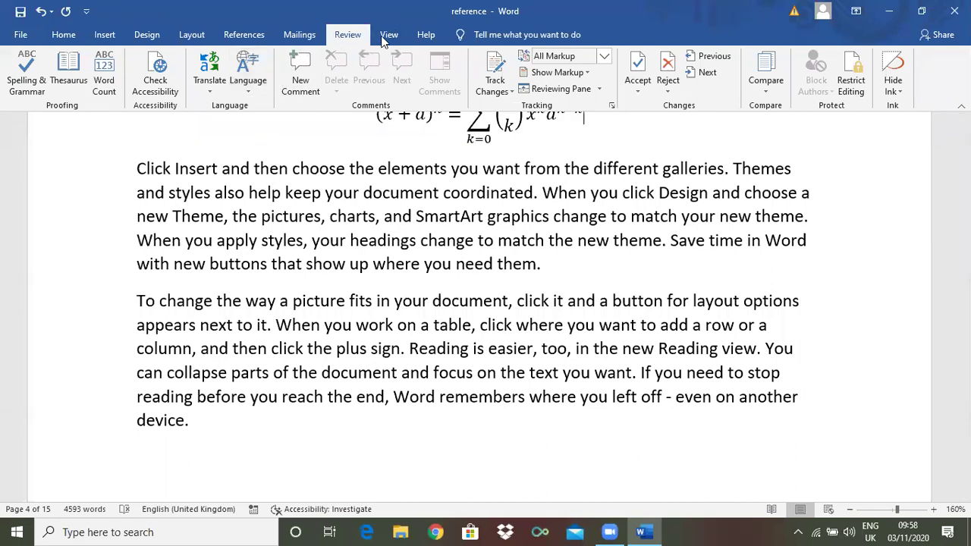
pyautogui.click(387, 35)
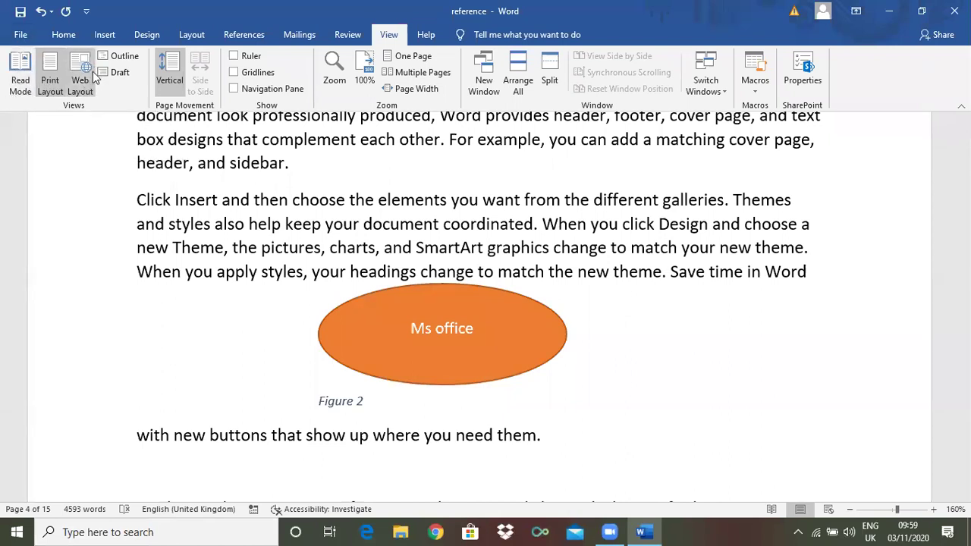
# Switch the reference document to Read Mode and page forward through its screens.
pyautogui.click(19, 82)
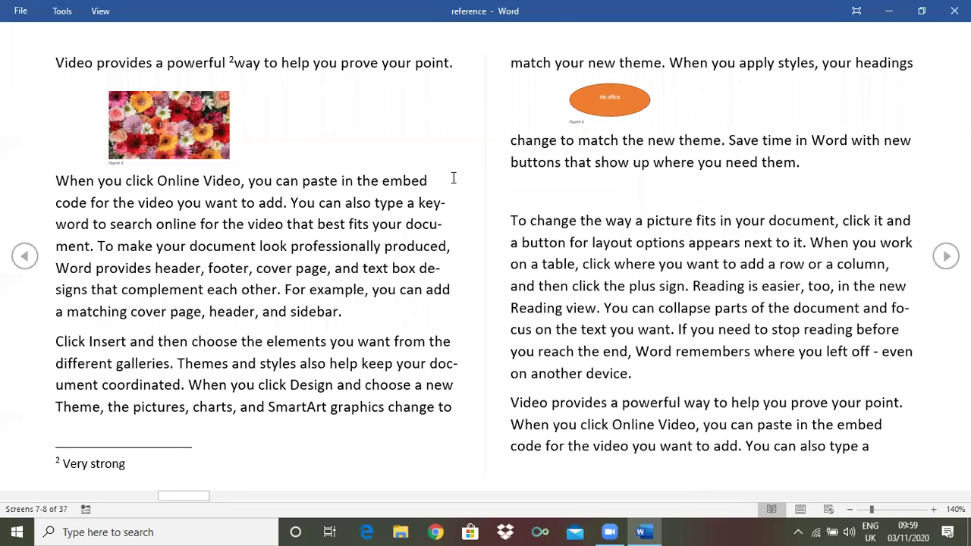
pyautogui.click(24, 258)
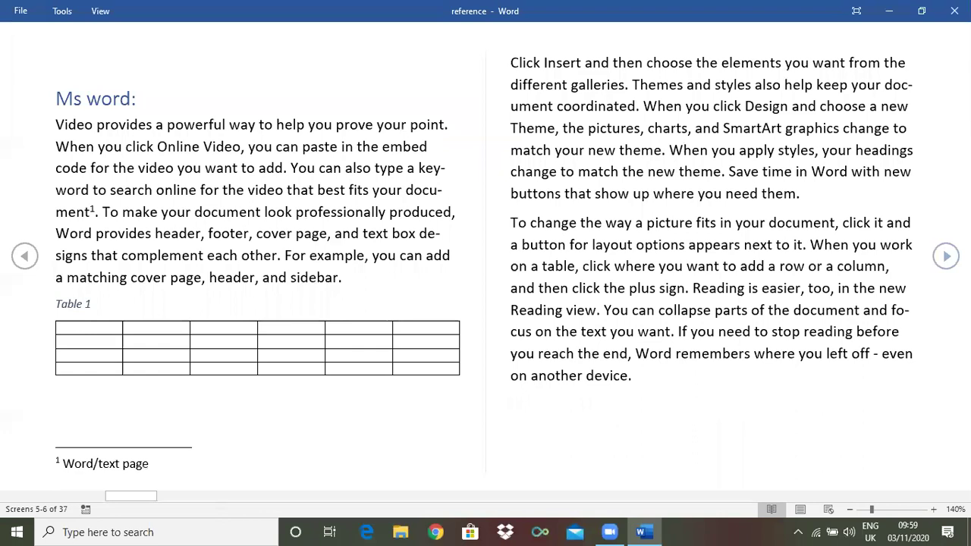
pyautogui.scroll(-2, 480, 264)
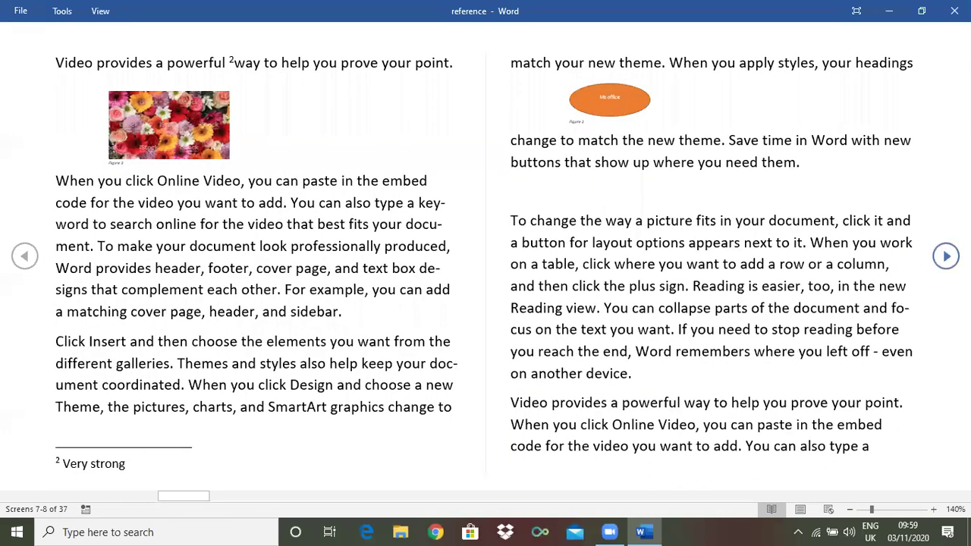
pyautogui.click(945, 256)
pyautogui.click(945, 257)
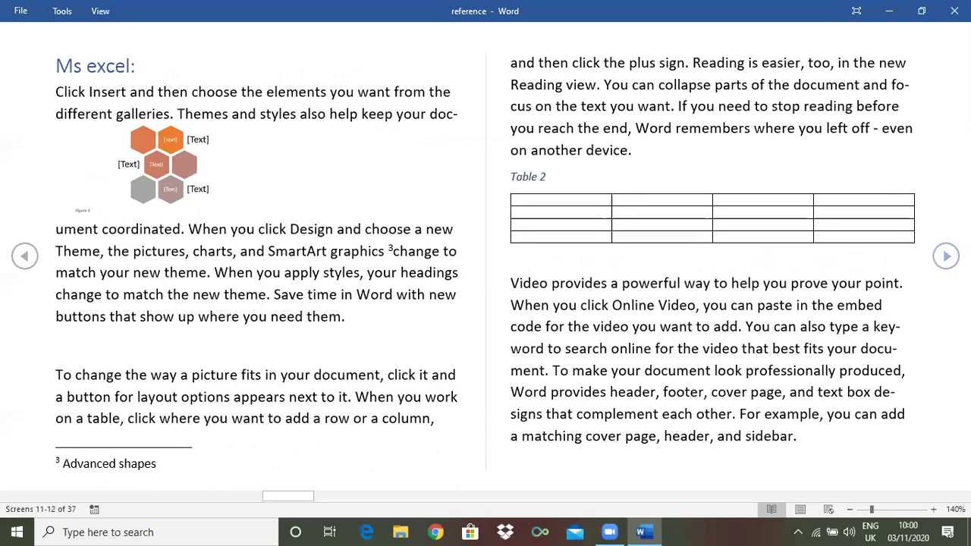
pyautogui.click(946, 256)
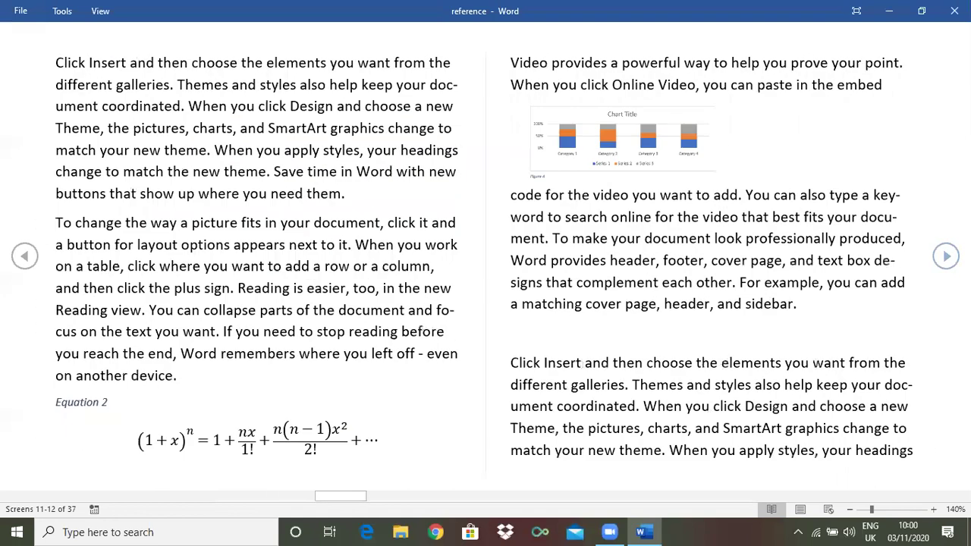
pyautogui.click(945, 256)
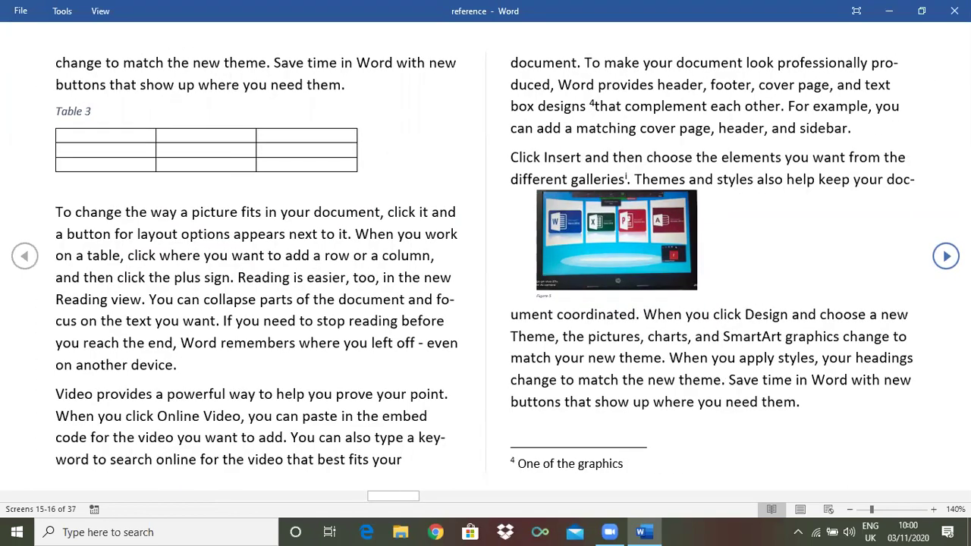
pyautogui.click(945, 256)
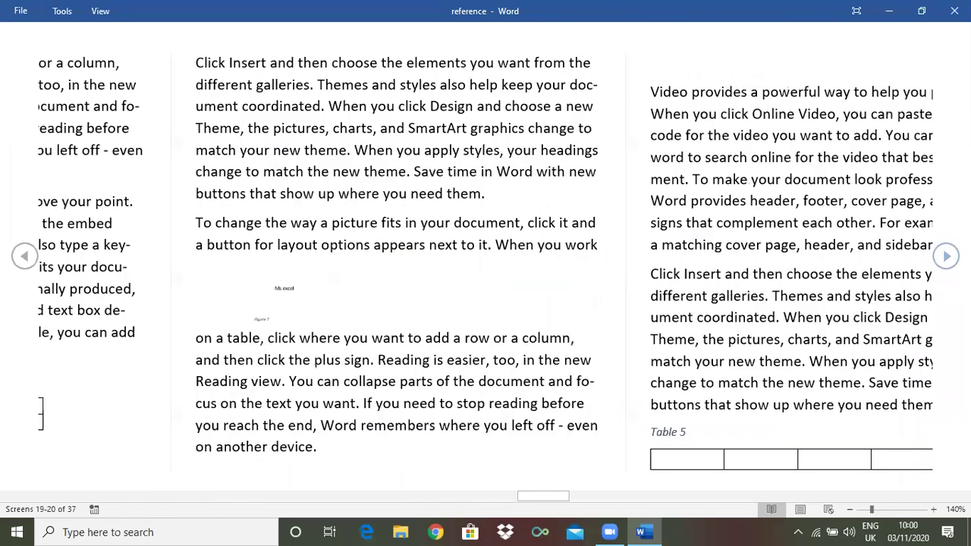
pyautogui.click(945, 257)
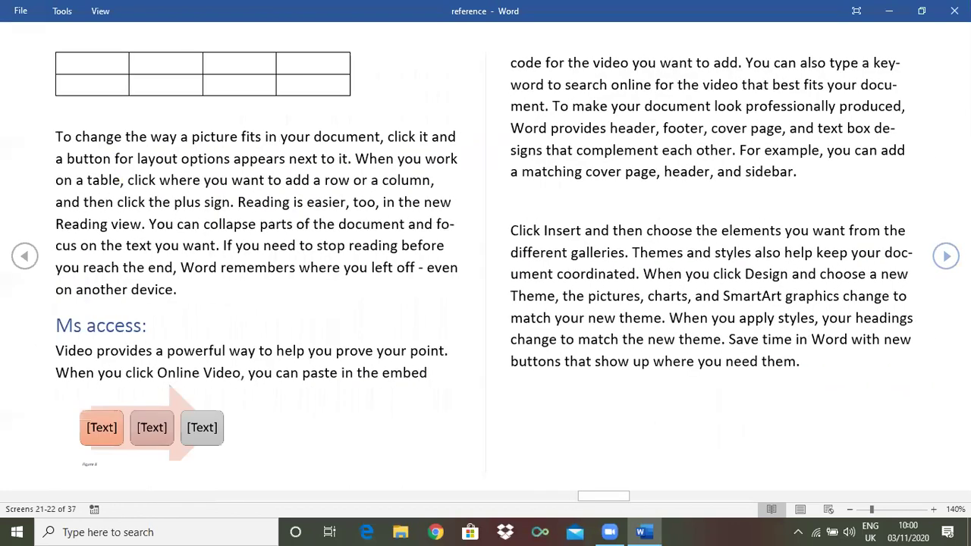
pyautogui.click(946, 256)
pyautogui.click(945, 257)
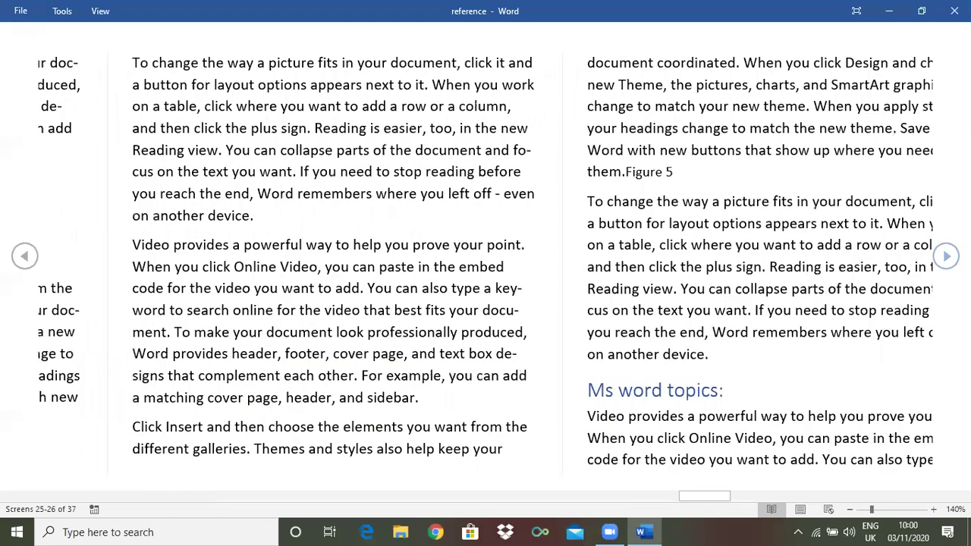
pyautogui.click(946, 257)
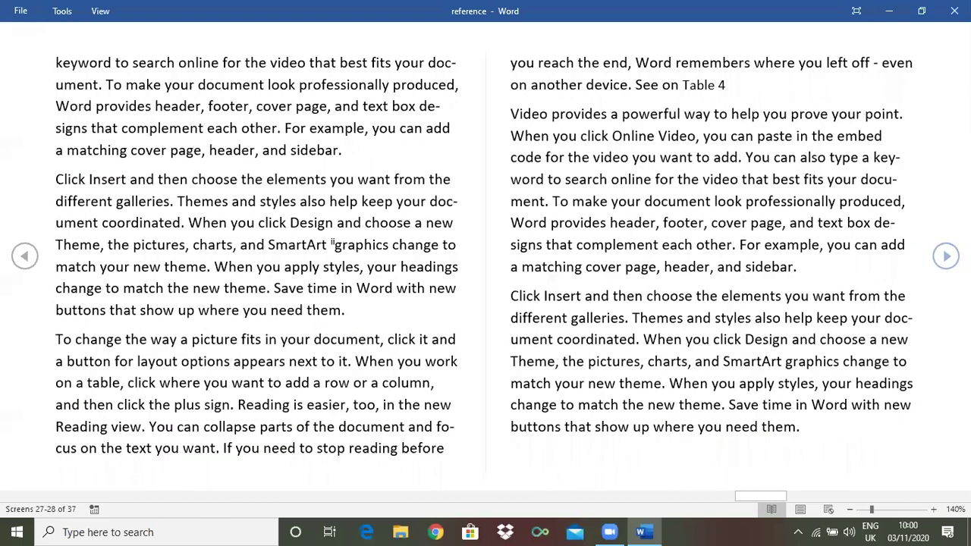
# Page back a few Read Mode screens, then return to Print Layout.
pyautogui.scroll(-4, 22, 266)
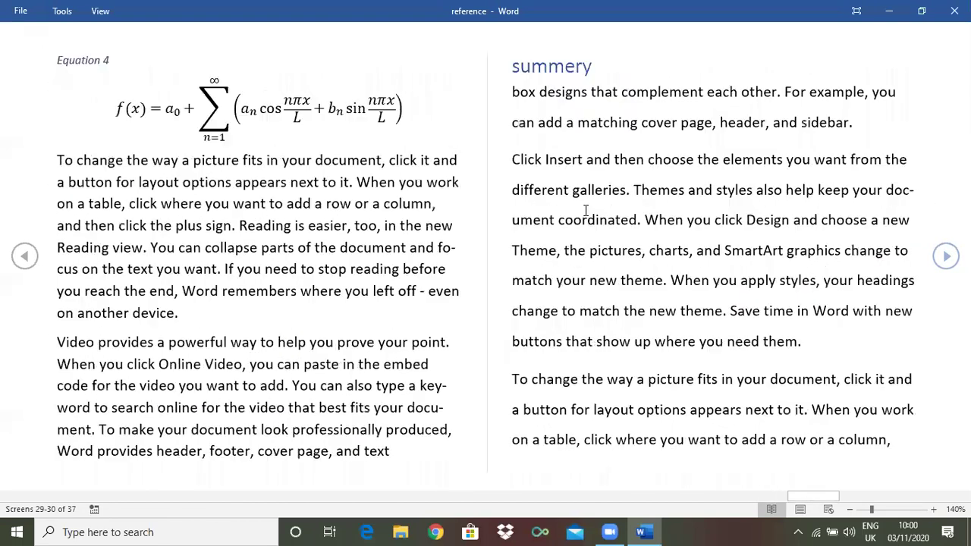
pyautogui.scroll(-2, 22, 265)
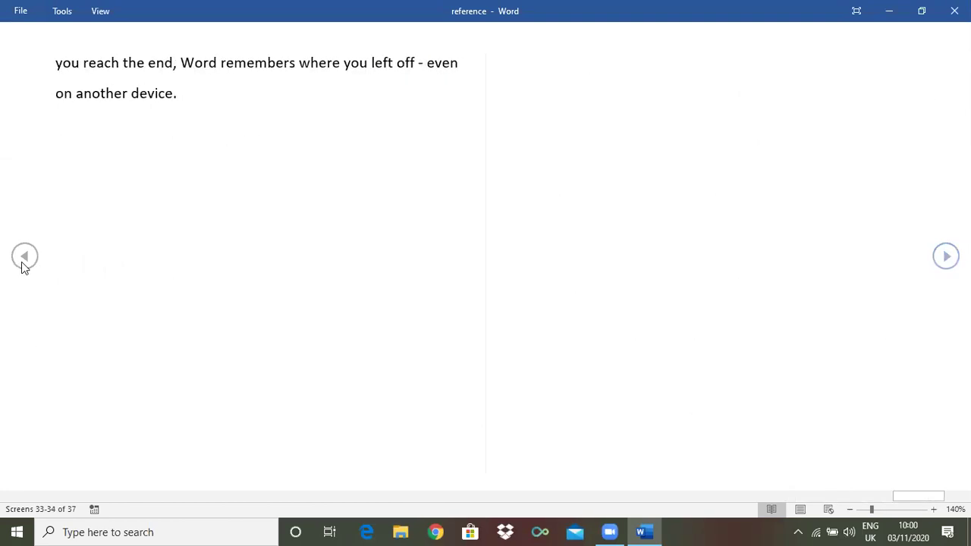
pyautogui.click(22, 263)
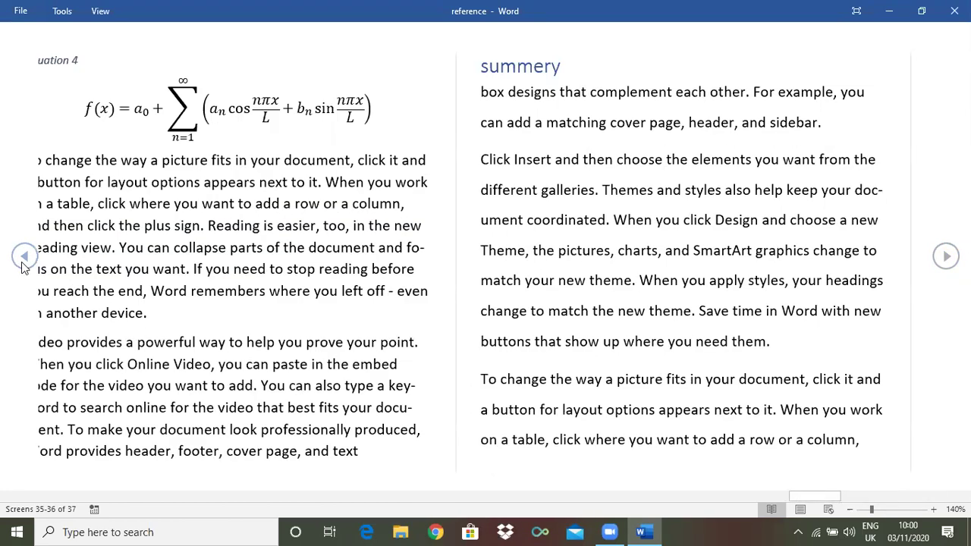
pyautogui.click(22, 263)
pyautogui.scroll(4, 23, 265)
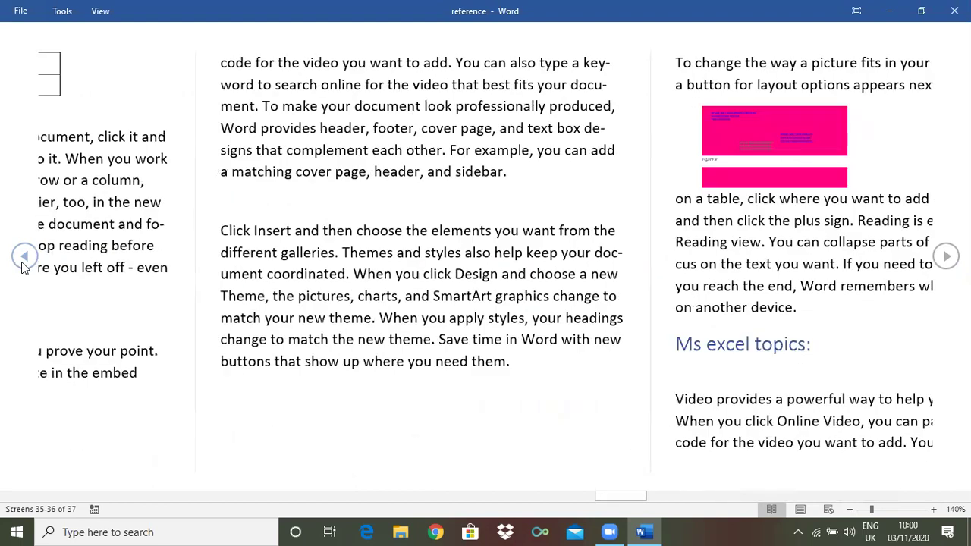
pyautogui.scroll(5, 22, 263)
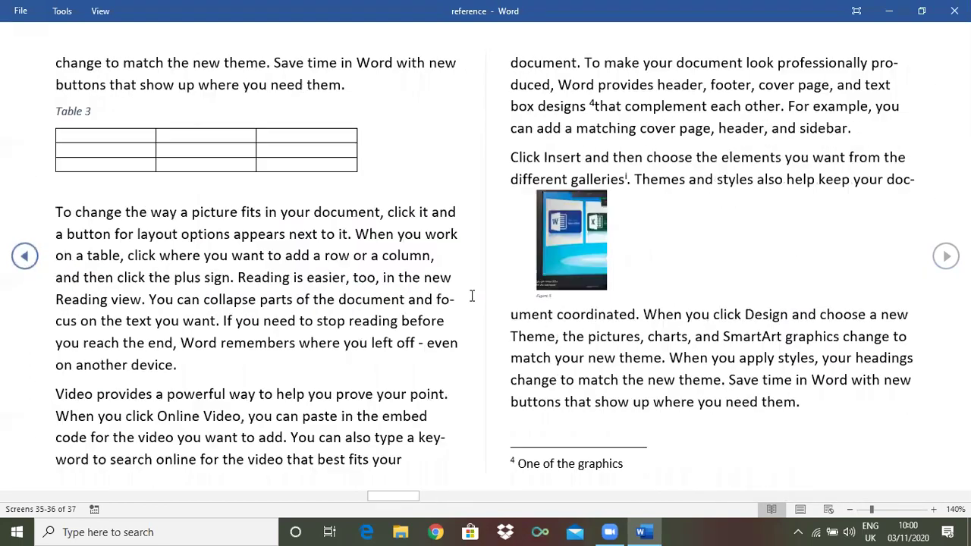
pyautogui.scroll(5, 23, 264)
pyautogui.scroll(-1, 23, 263)
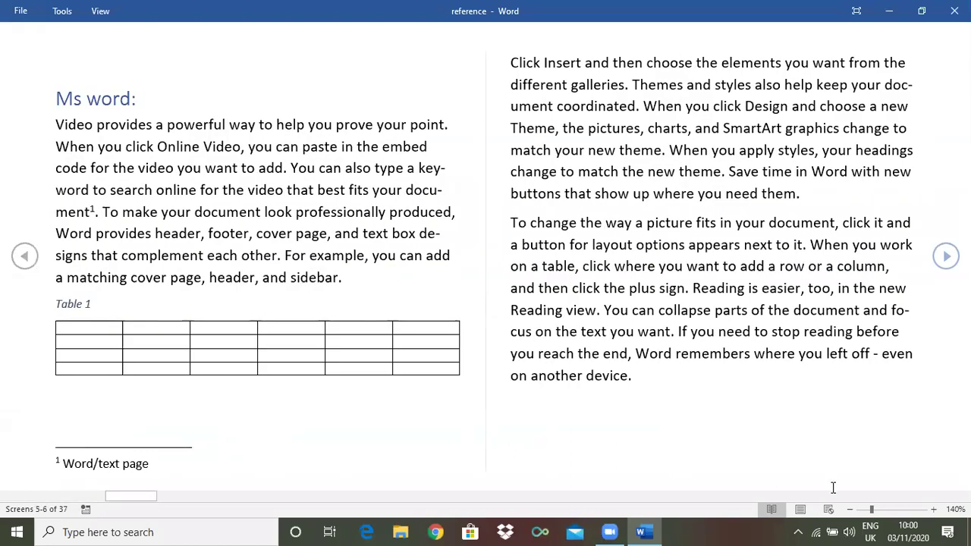
pyautogui.click(800, 510)
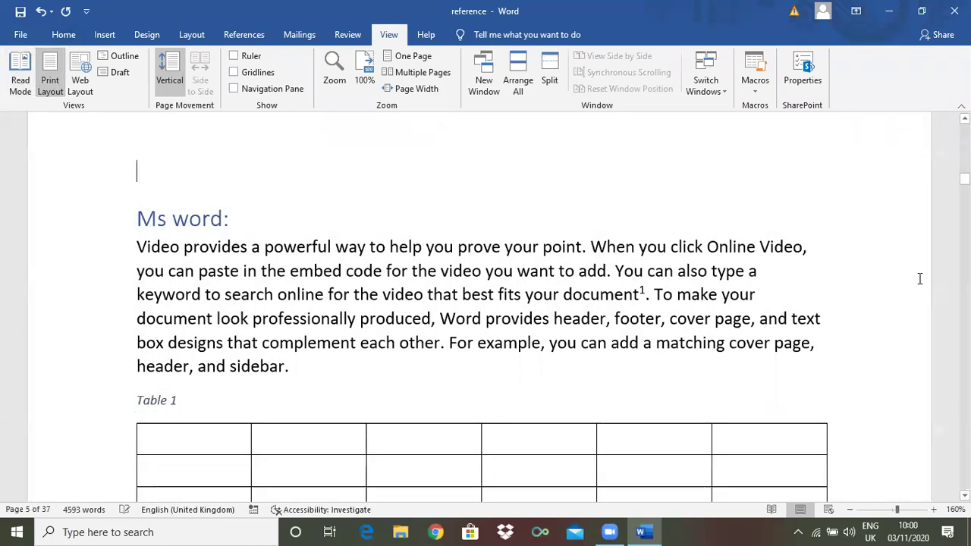
pyautogui.moveTo(964, 179); pyautogui.dragTo(963, 186)
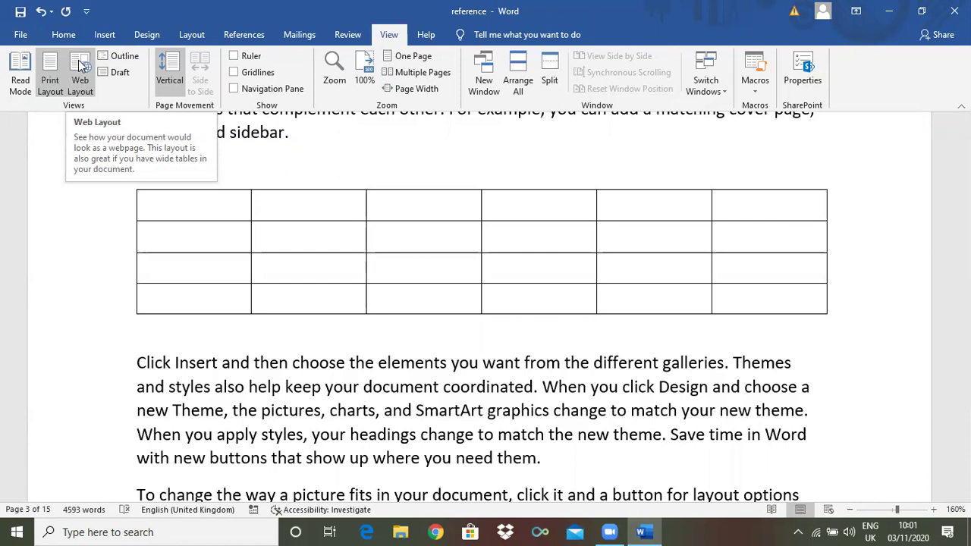
# Browse the reference document in Web Layout, then switch it to Outline view.
pyautogui.click(81, 73)
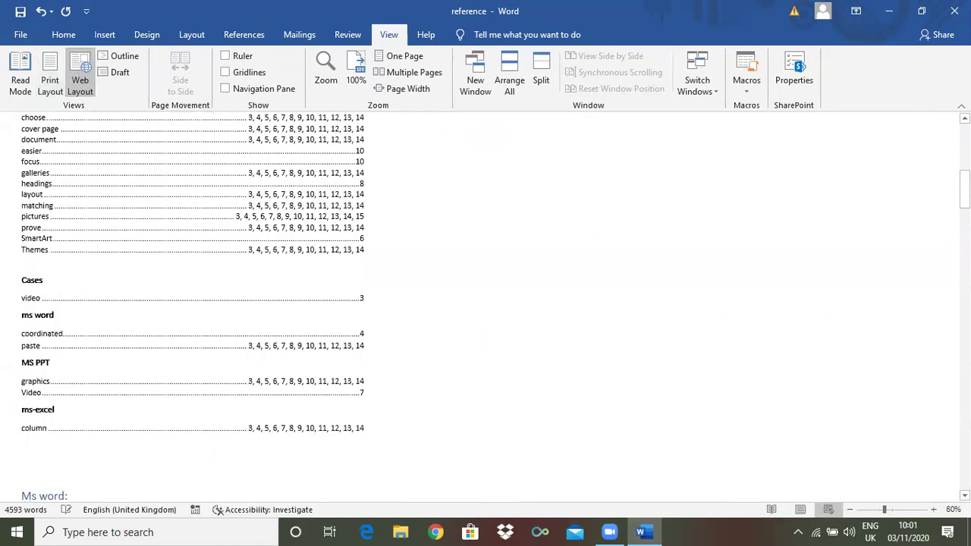
pyautogui.scroll(-10, 485, 303)
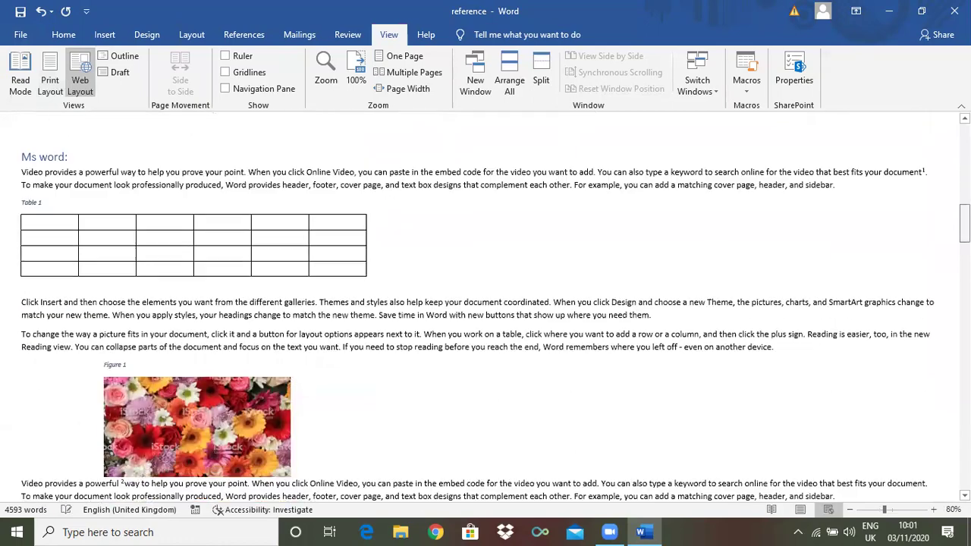
pyautogui.scroll(-3, 485, 304)
pyautogui.scroll(-7, 485, 304)
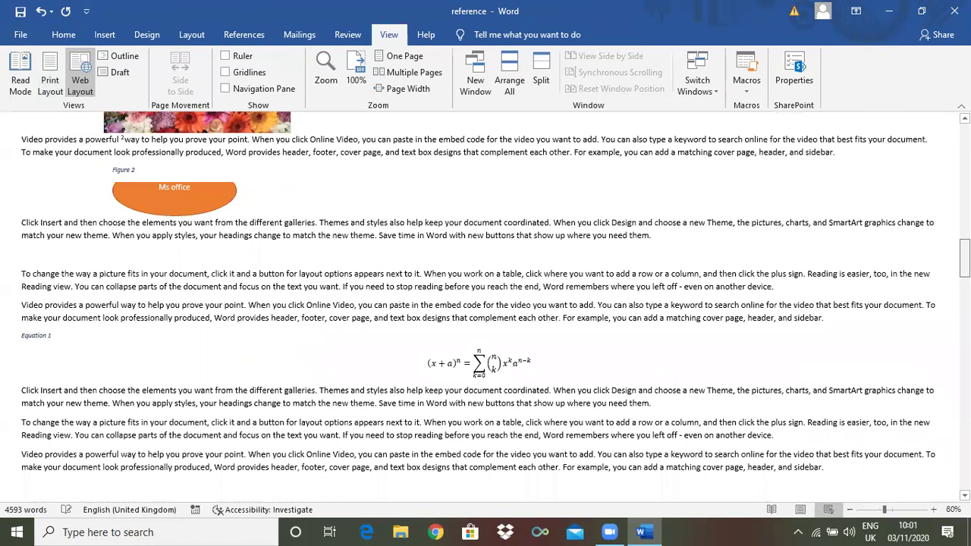
pyautogui.scroll(-4, 485, 303)
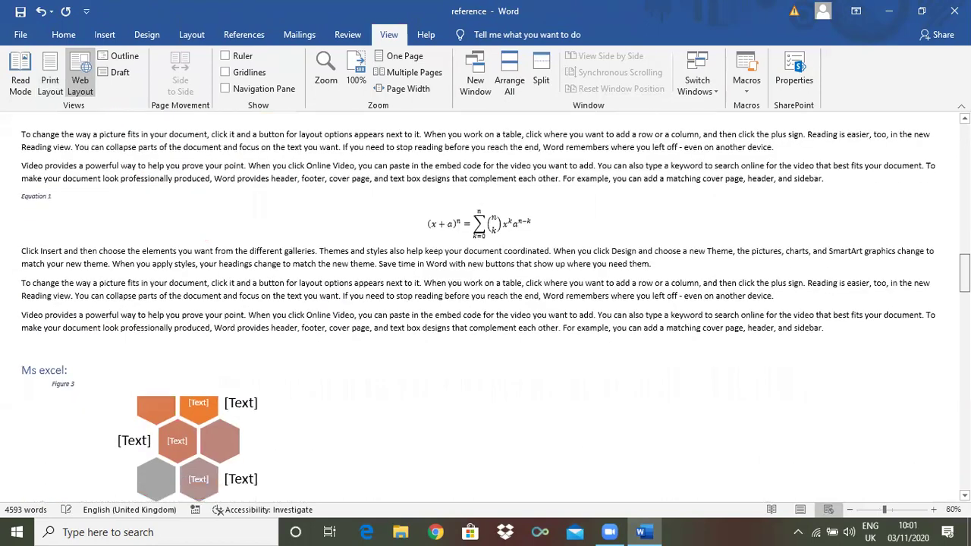
pyautogui.scroll(-10, 486, 303)
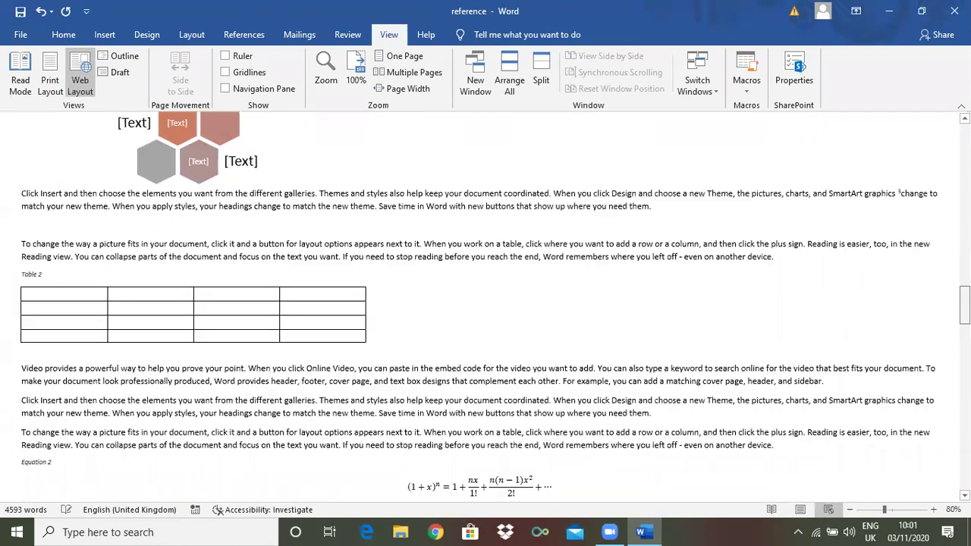
pyautogui.scroll(-12, 486, 304)
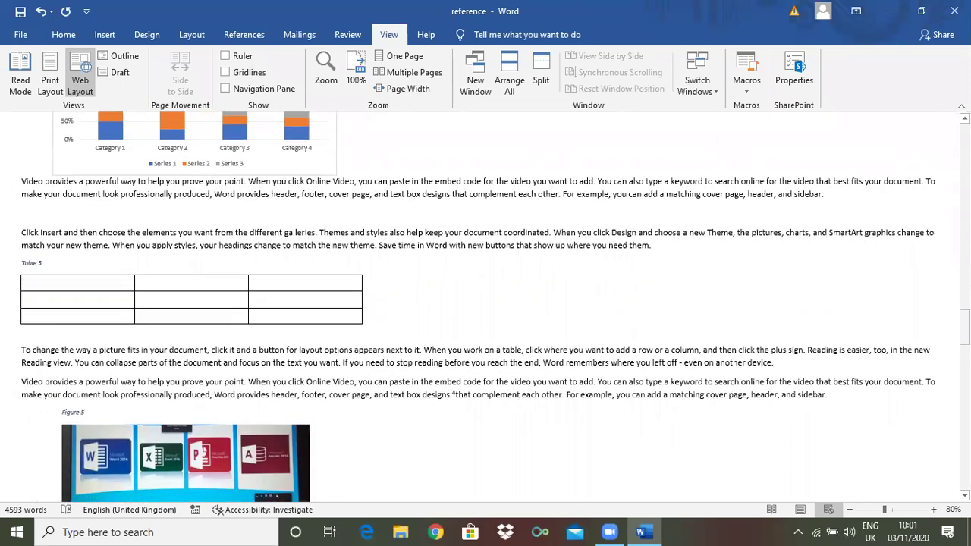
pyautogui.scroll(-7, 486, 304)
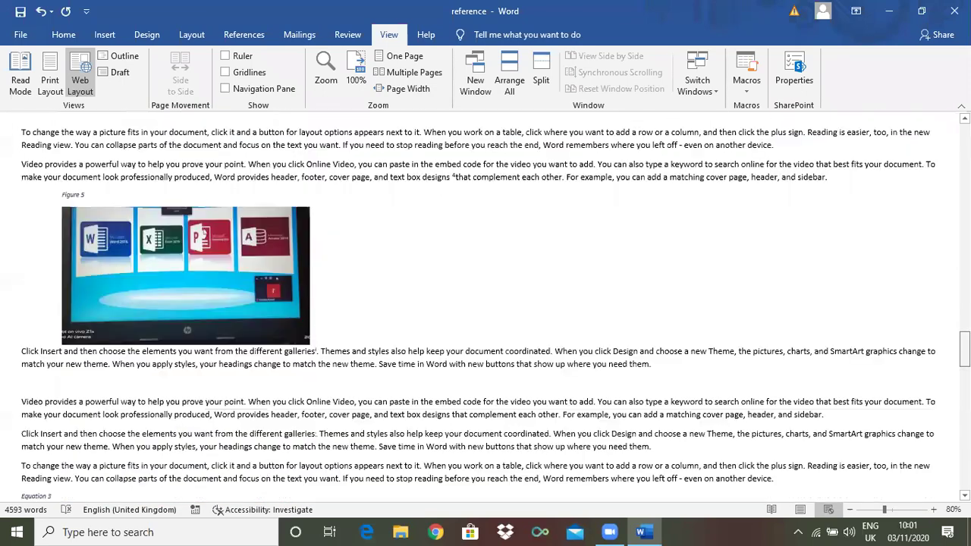
pyautogui.scroll(-15, 485, 303)
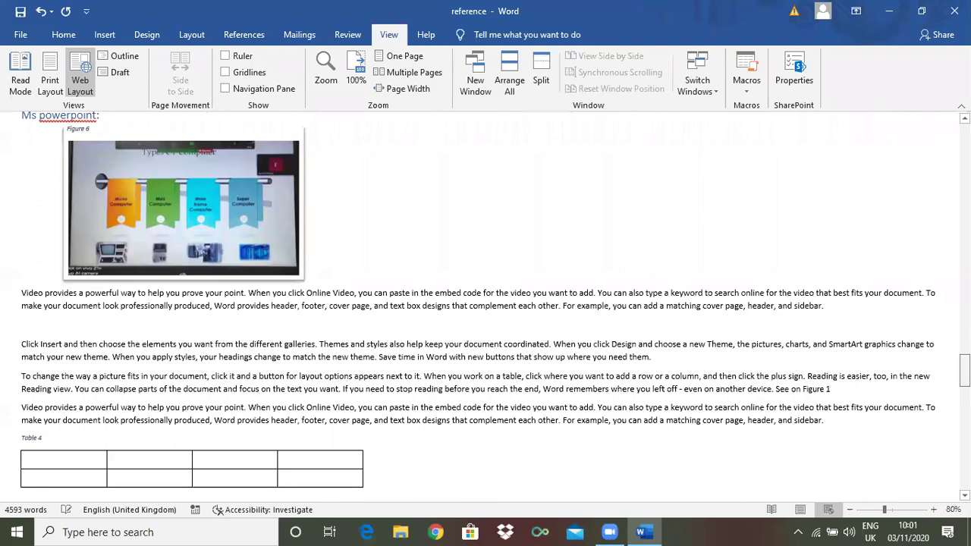
pyautogui.scroll(-13, 485, 303)
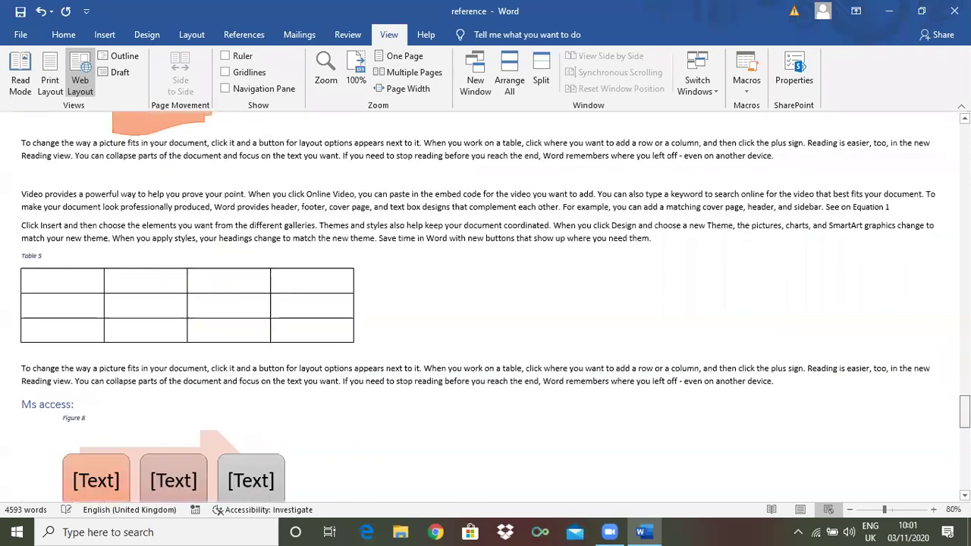
pyautogui.scroll(-4, 263, 142)
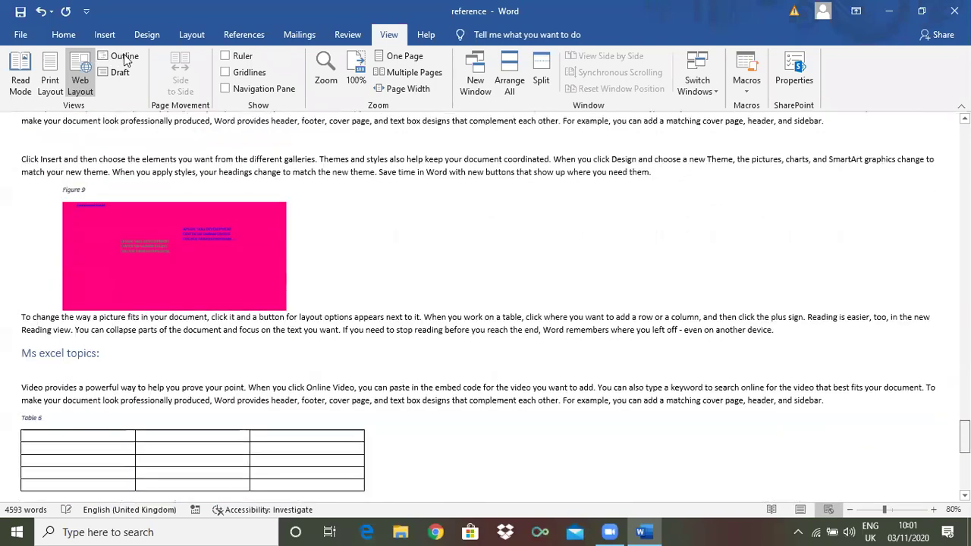
pyautogui.scroll(15, 264, 143)
pyautogui.click(121, 55)
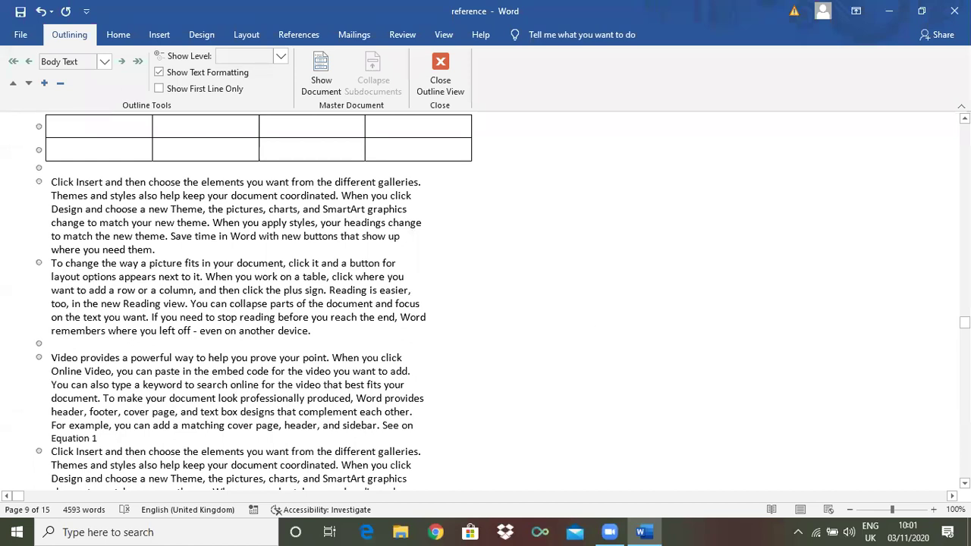
pyautogui.moveTo(964, 323); pyautogui.dragTo(57, 257)
pyautogui.scroll(-2, 39, 258)
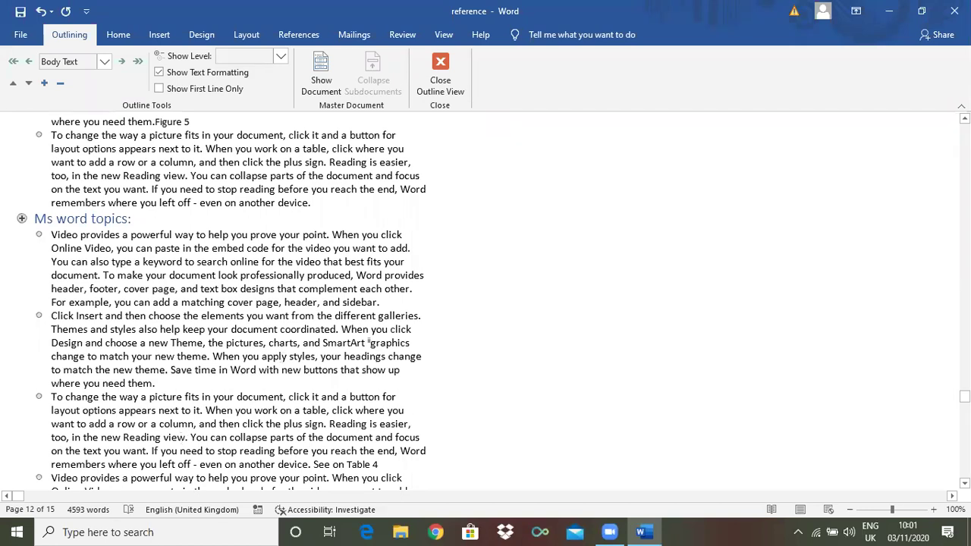
pyautogui.moveTo(963, 396); pyautogui.dragTo(461, 56)
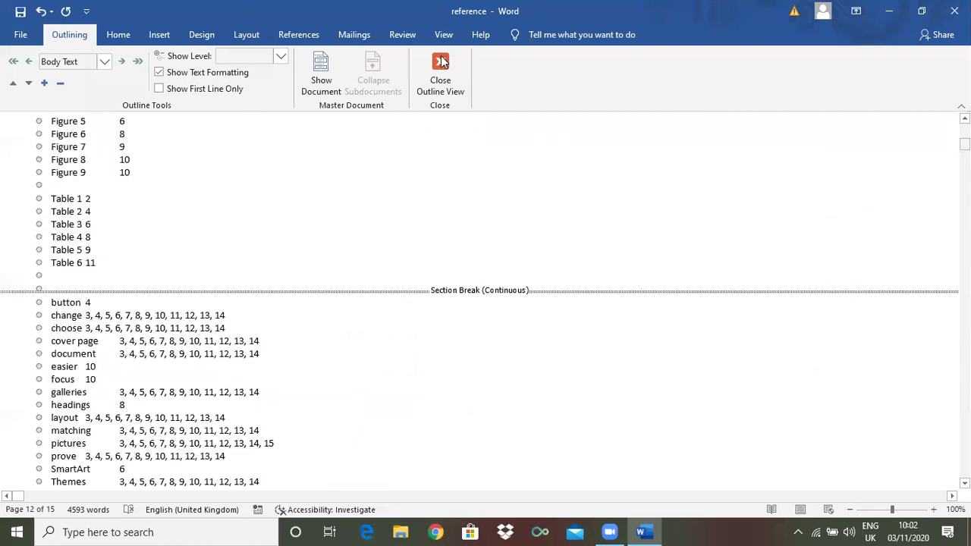
# Leave Outline view for Draft view and scroll through the continuous text.
pyautogui.click(440, 66)
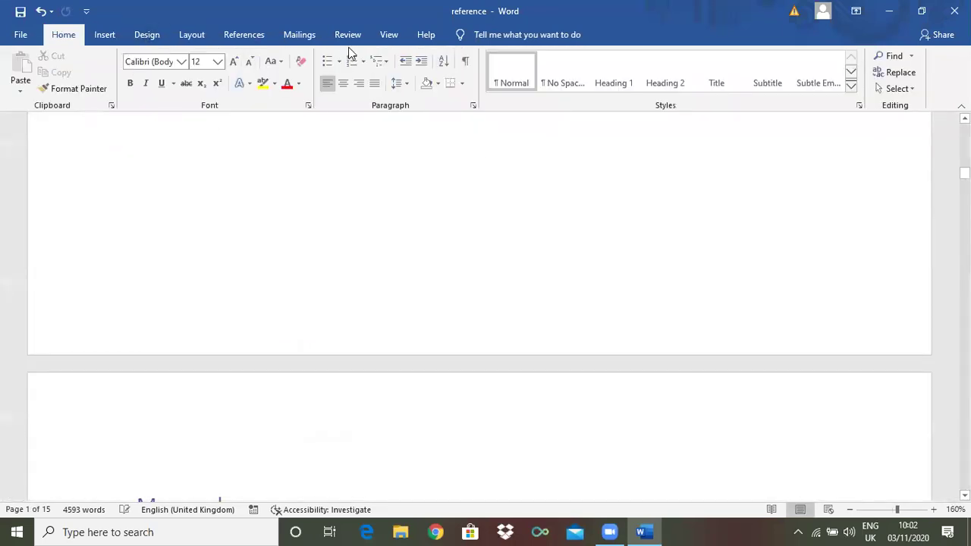
pyautogui.click(387, 38)
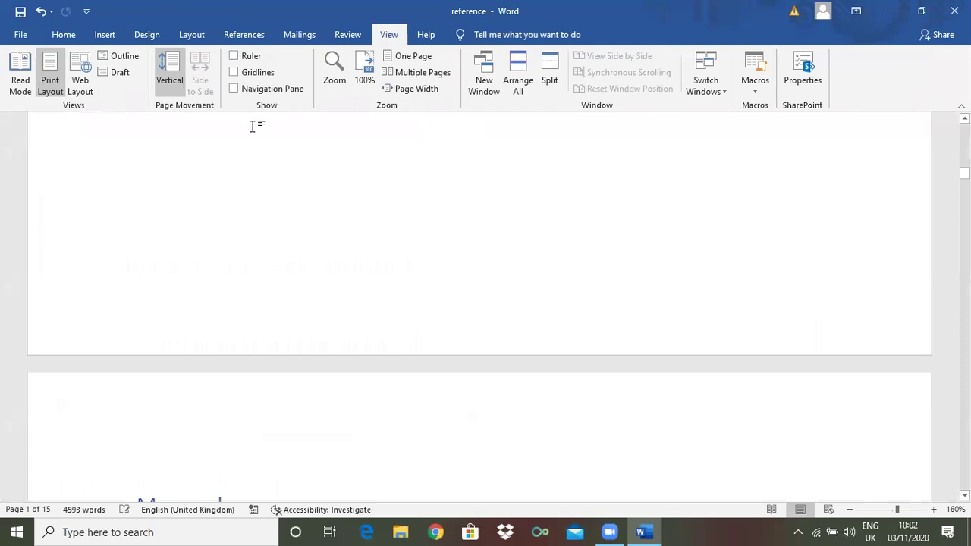
pyautogui.click(119, 74)
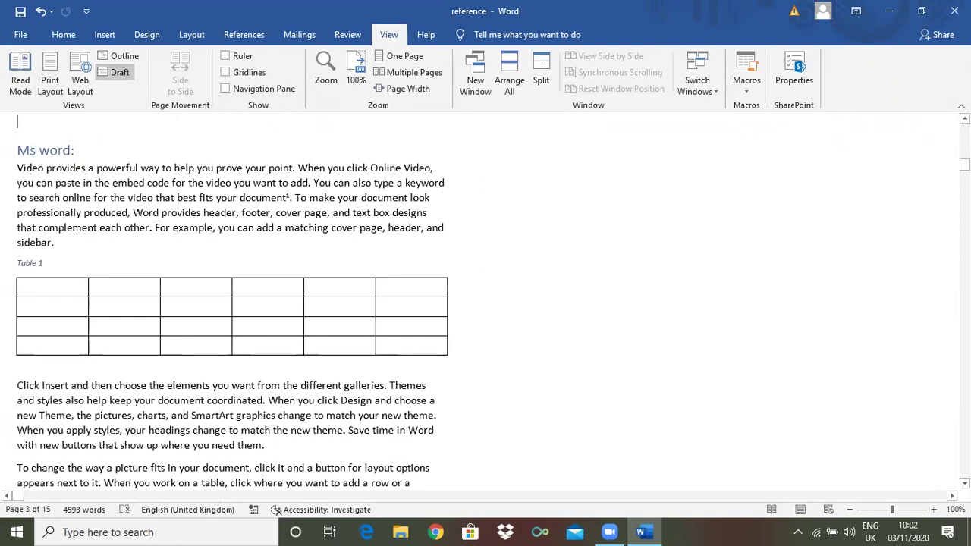
pyautogui.scroll(-6, 485, 187)
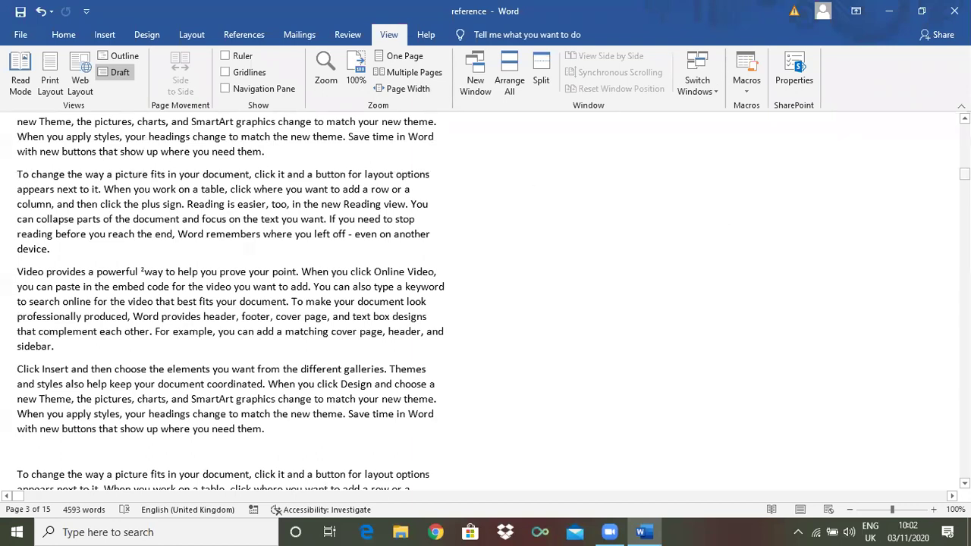
pyautogui.scroll(-5, 485, 304)
pyautogui.scroll(-12, 485, 303)
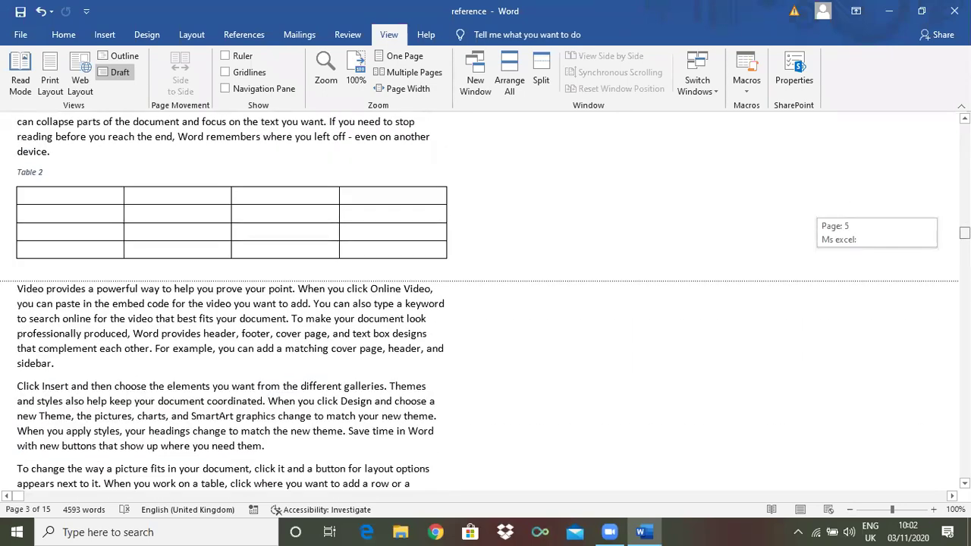
pyautogui.scroll(-15, 485, 303)
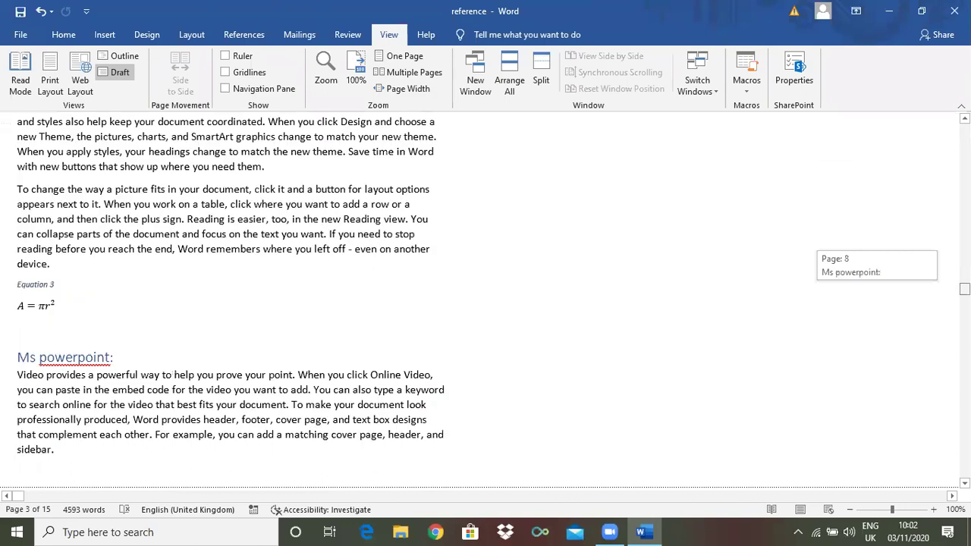
pyautogui.scroll(-15, 486, 303)
pyautogui.scroll(-15, 485, 303)
pyautogui.scroll(-15, 485, 303)
pyautogui.scroll(4, 485, 304)
pyautogui.scroll(15, 596, 181)
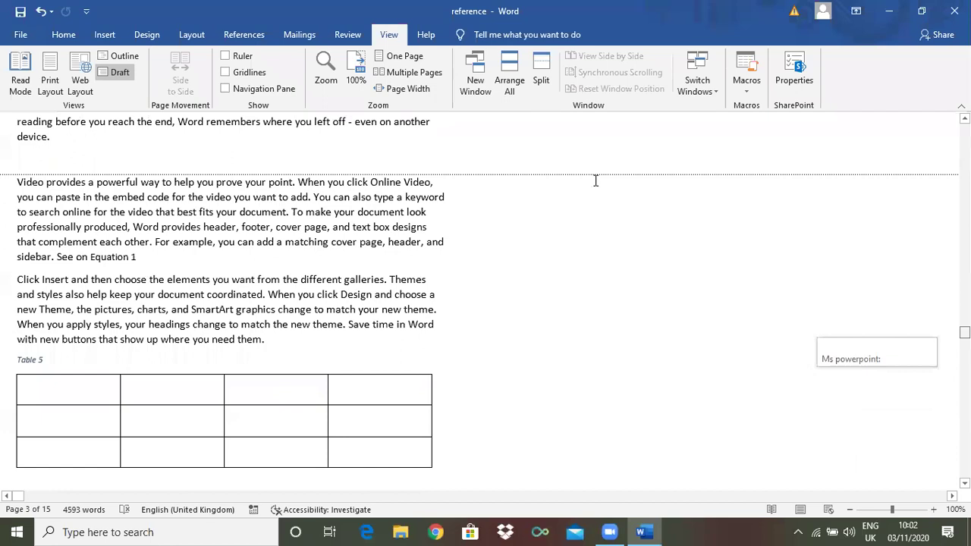
# Return to Print Layout, scroll down, and turn on the ruler.
pyautogui.click(47, 57)
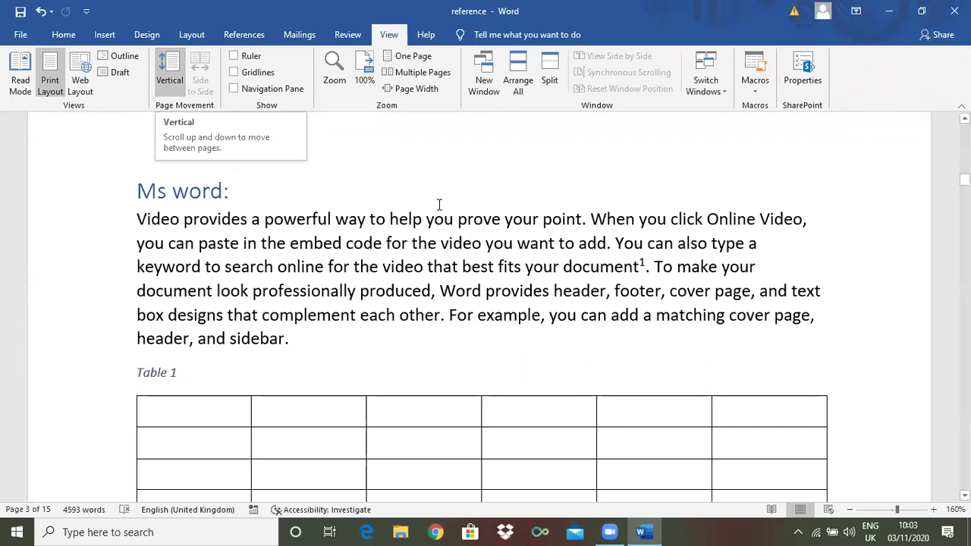
pyautogui.moveTo(963, 179); pyautogui.dragTo(78, 238)
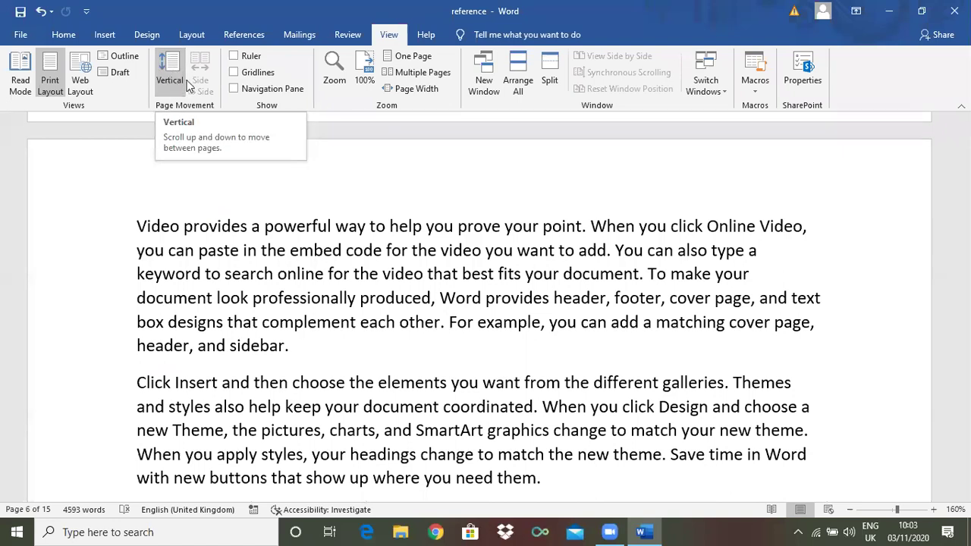
pyautogui.click(235, 56)
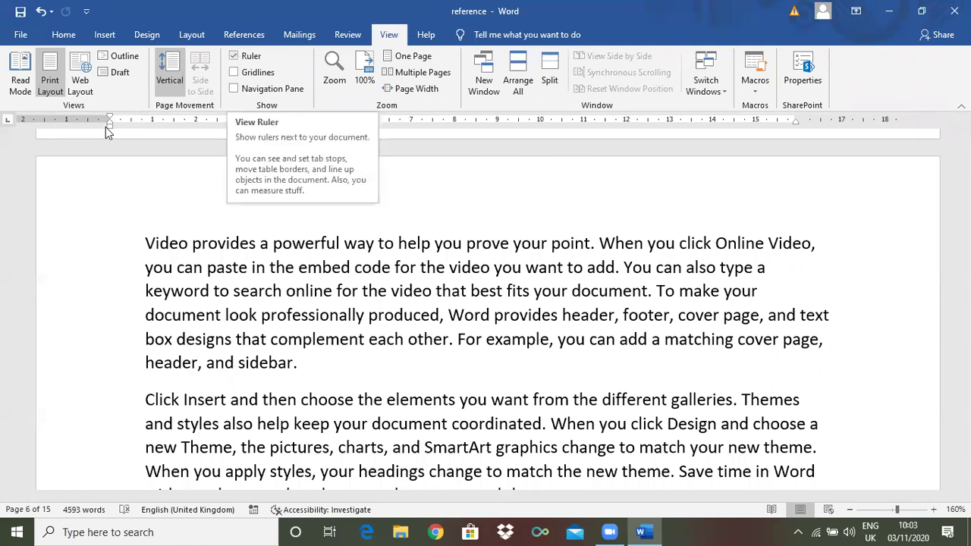
# Hide the ruler, turn on gridlines, and scroll down the document.
pyautogui.click(232, 59)
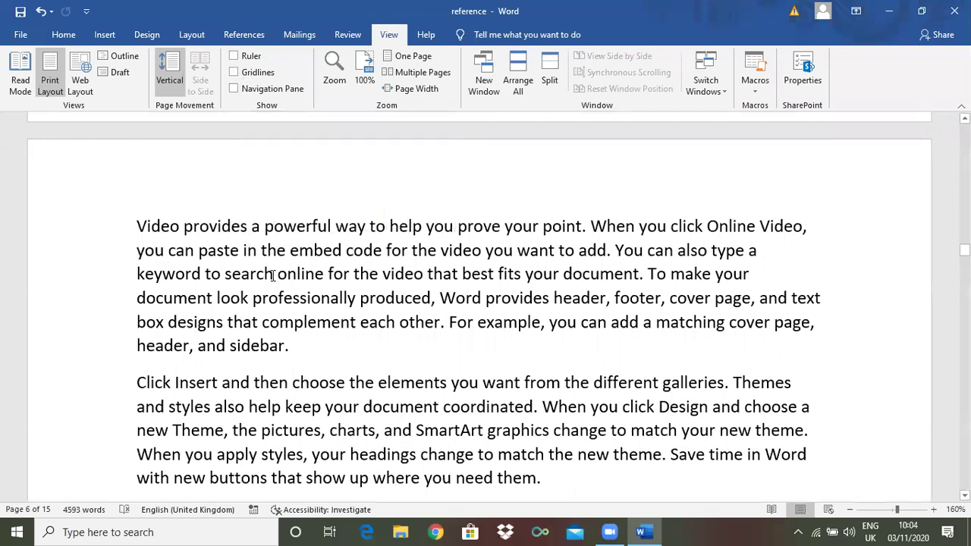
pyautogui.click(234, 73)
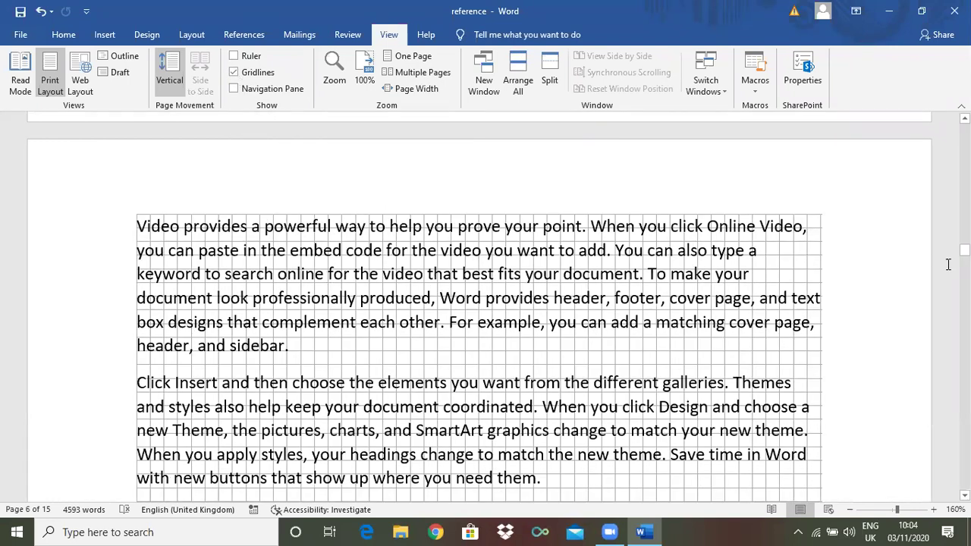
pyautogui.moveTo(964, 249); pyautogui.dragTo(234, 91)
# Swap gridlines for the Navigation pane, jump to 'Ms access:' then 'Ms word topics:', and show page thumbnails.
pyautogui.click(234, 73)
pyautogui.click(235, 89)
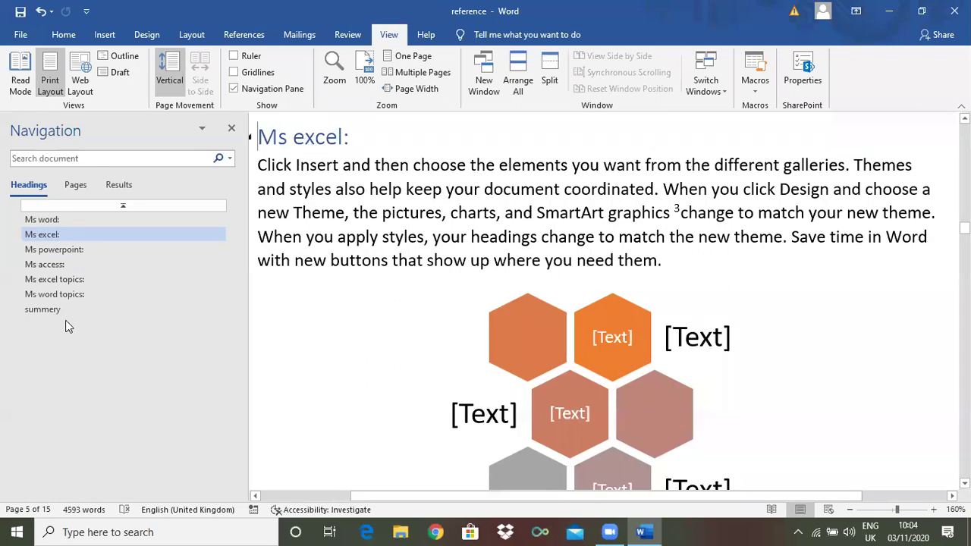
pyautogui.click(49, 267)
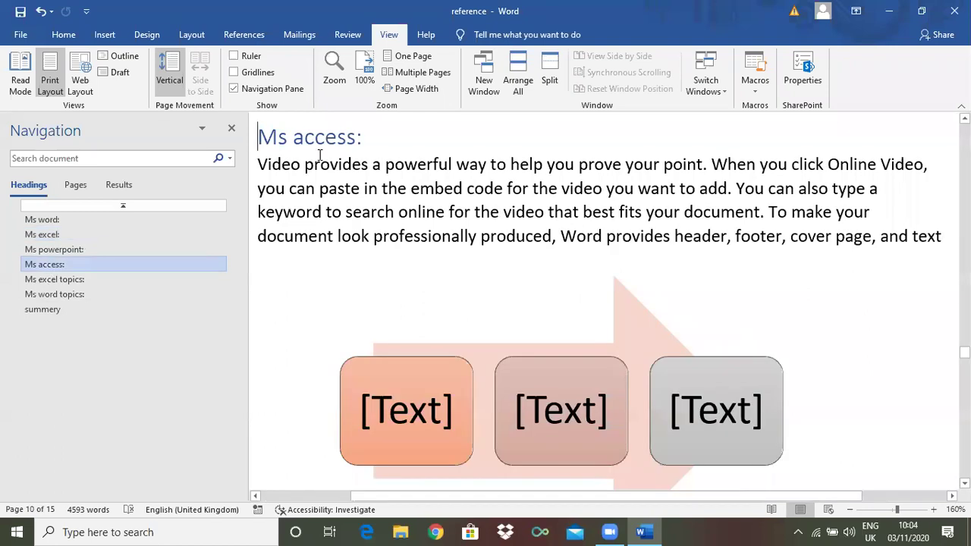
pyautogui.click(50, 294)
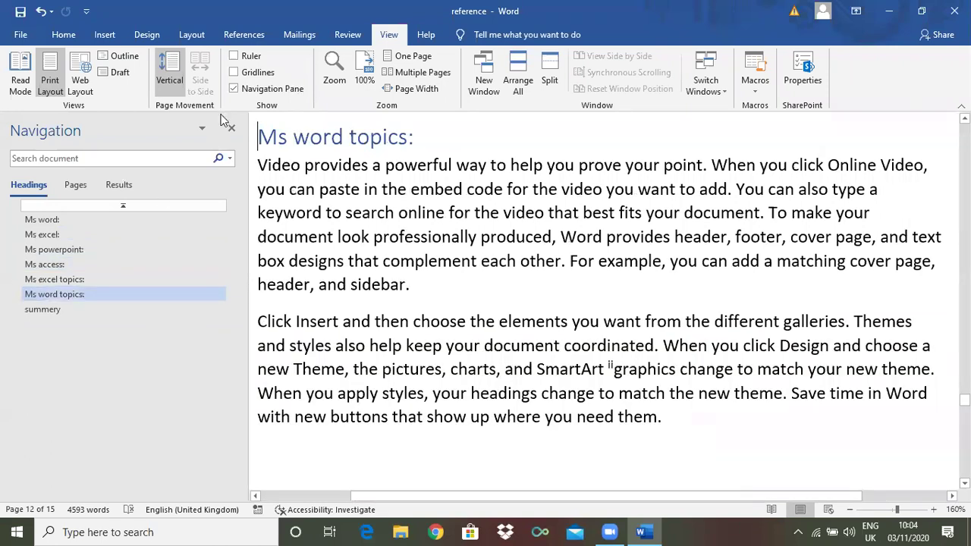
pyautogui.click(76, 188)
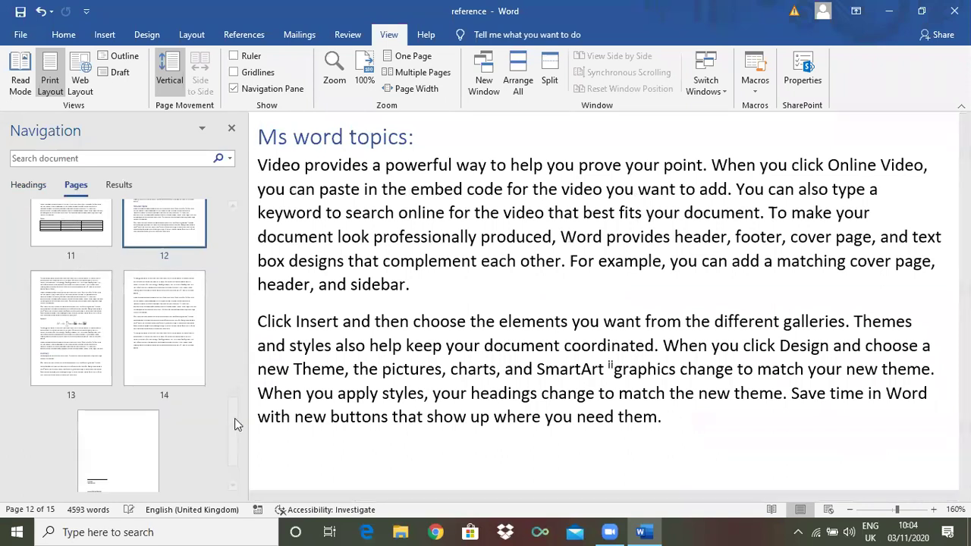
# Jump to pages 9, 7 and then 10 using the page thumbnails.
pyautogui.moveTo(235, 418); pyautogui.dragTo(237, 340)
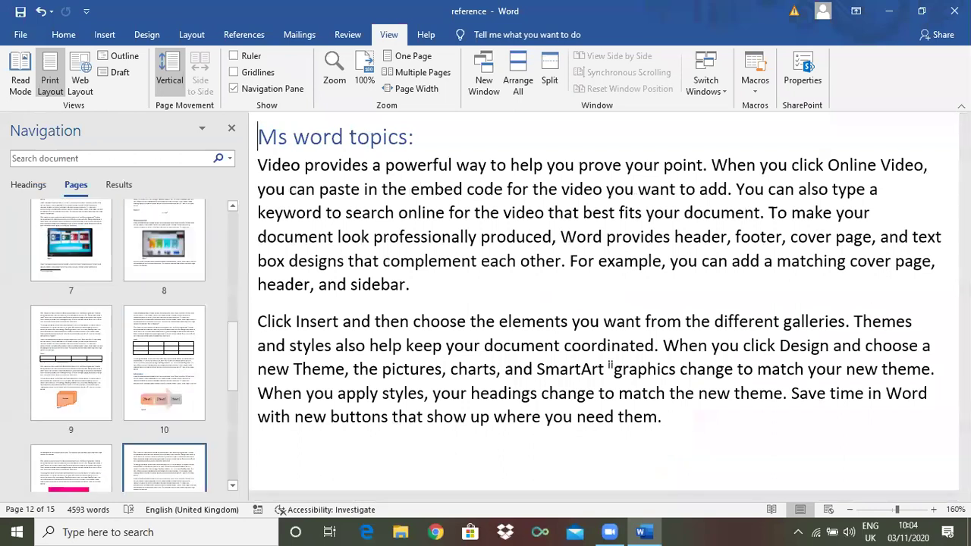
pyautogui.click(69, 336)
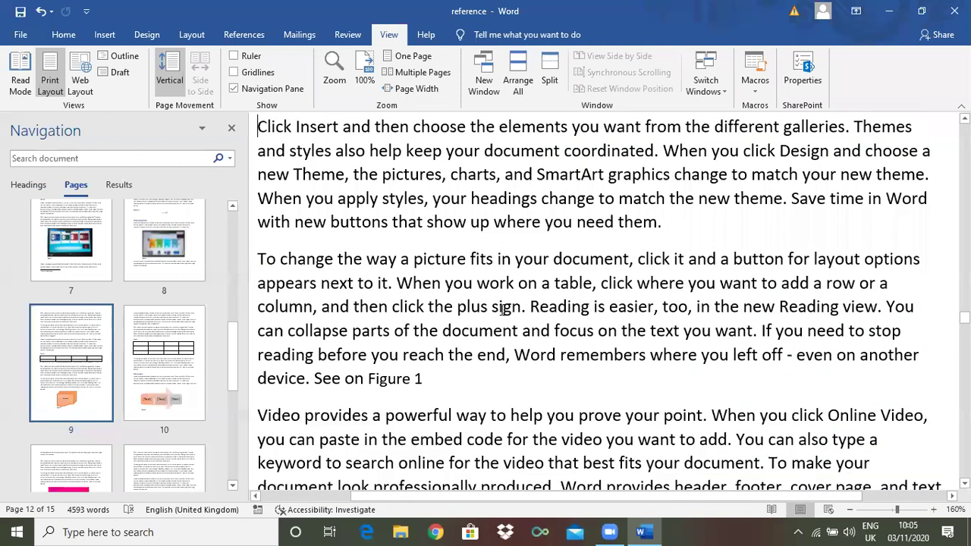
pyautogui.click(102, 256)
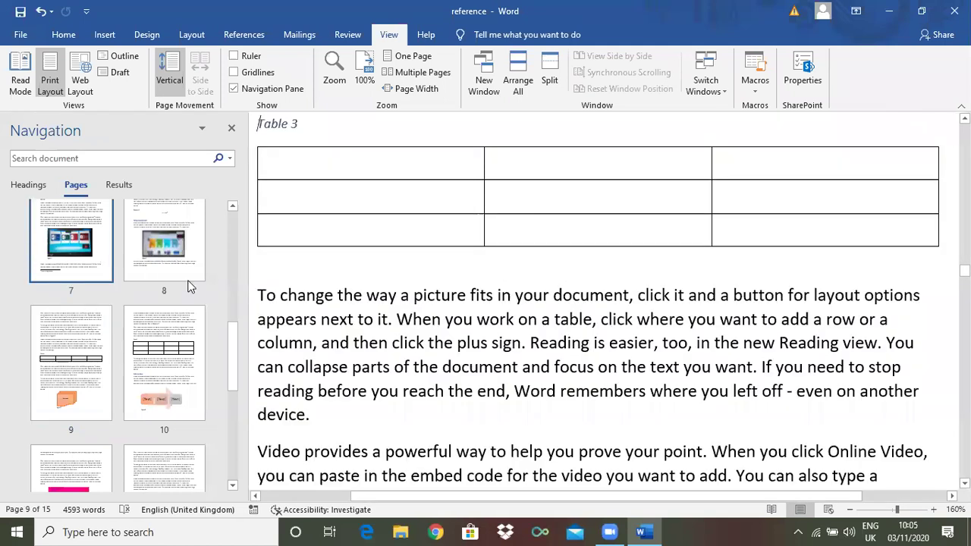
pyautogui.click(174, 376)
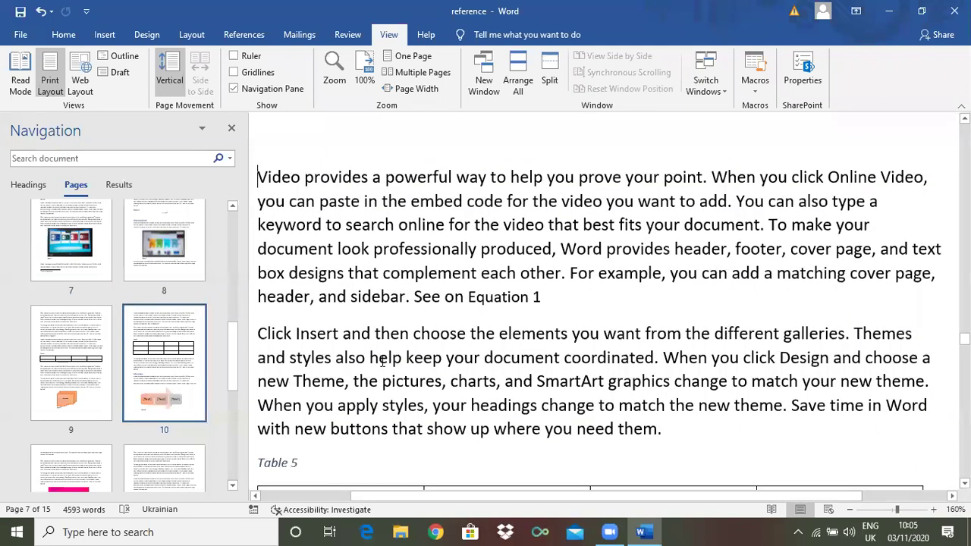
pyautogui.scroll(-1, 475, 379)
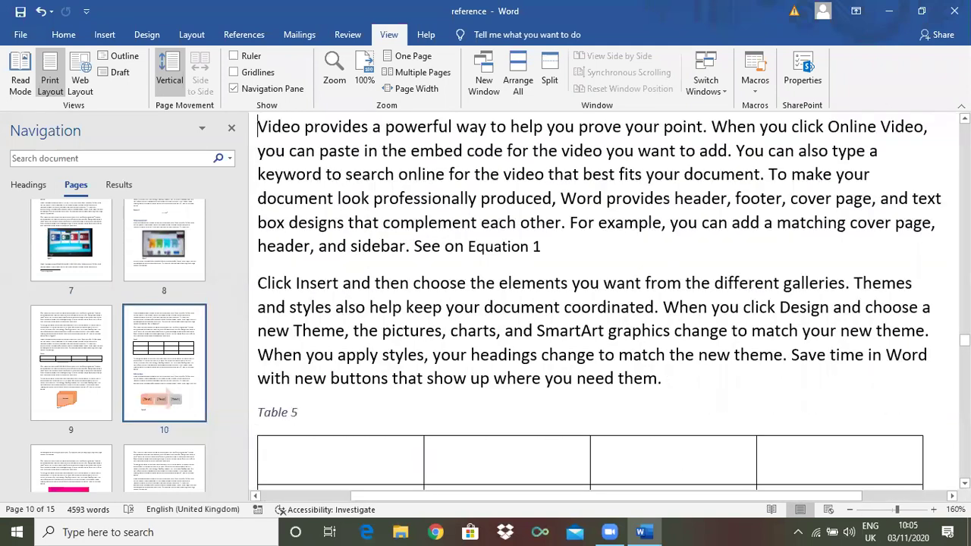
pyautogui.moveTo(964, 339)
pyautogui.mouseDown()
pyautogui.moveTo(964, 351)
pyautogui.moveTo(964, 340)
pyautogui.mouseUp()
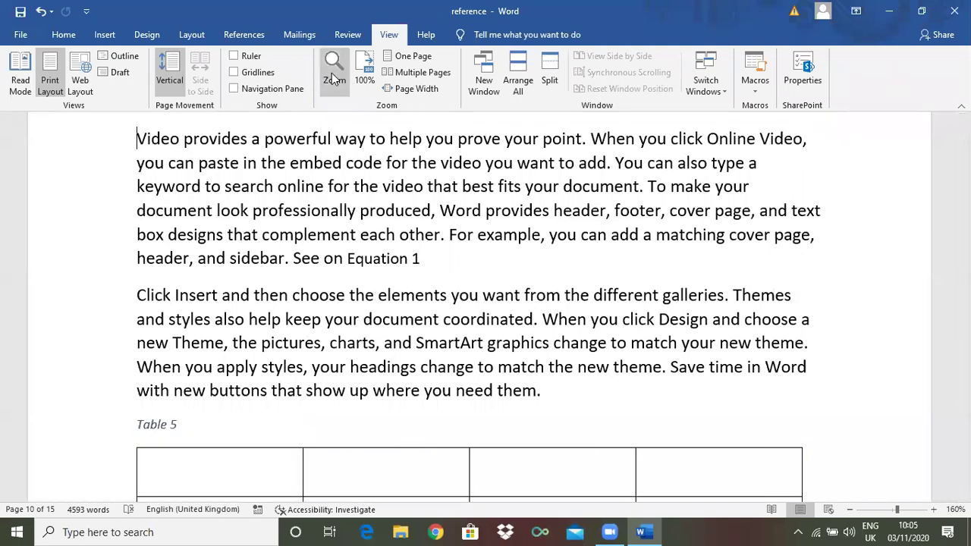
# Lower the zoom from 160% to 60% with the status-bar zoom slider.
pyautogui.click(884, 514)
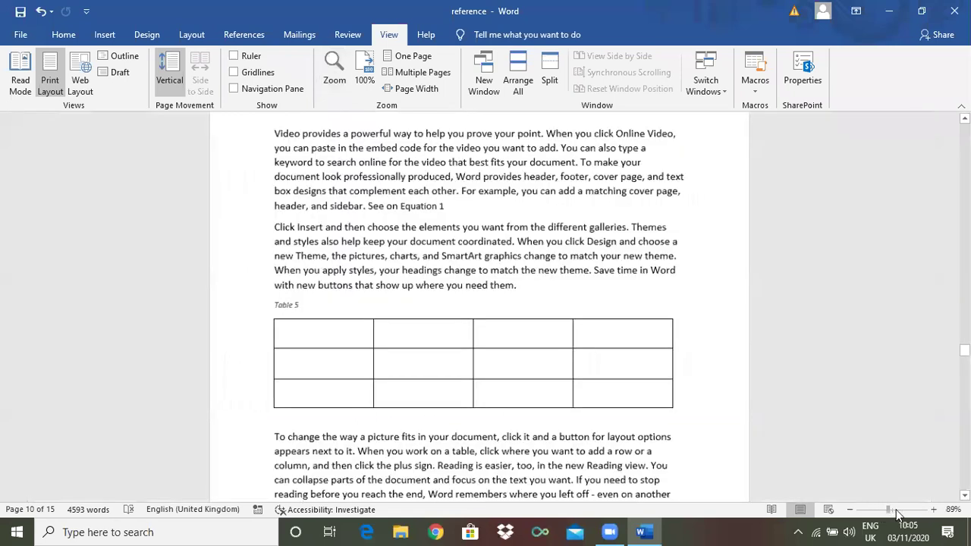
pyautogui.click(891, 514)
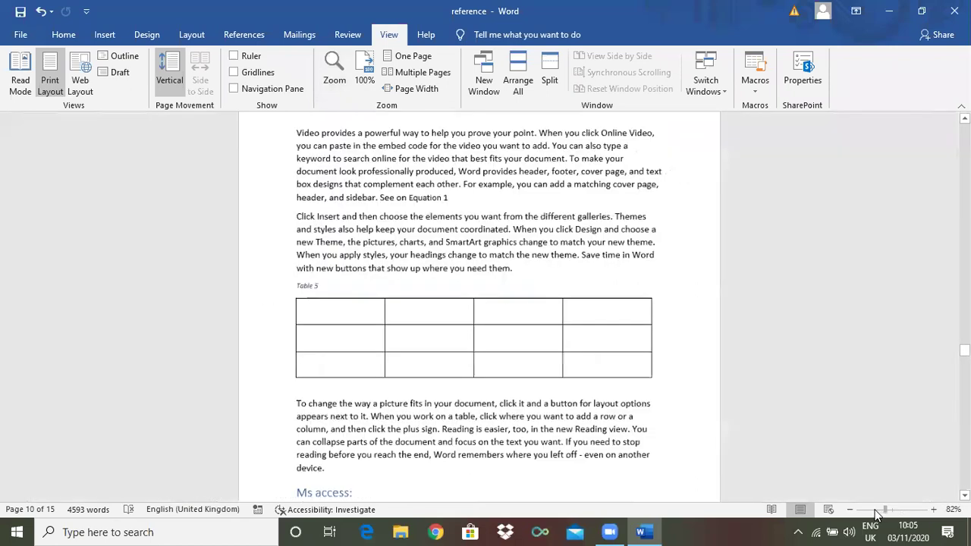
pyautogui.click(876, 514)
pyautogui.click(878, 514)
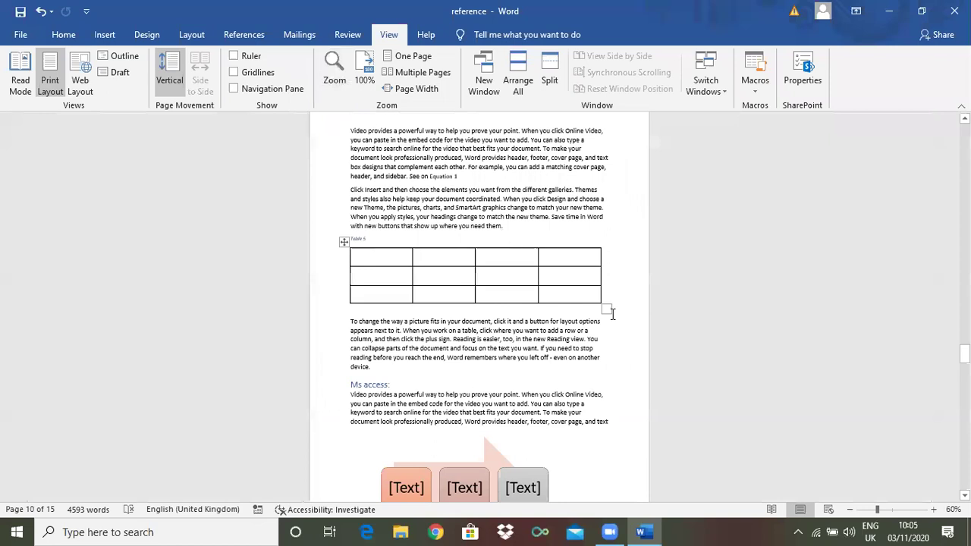
# Use the Zoom dialog to apply 75%, then 100%, then 200% magnification.
pyautogui.click(334, 73)
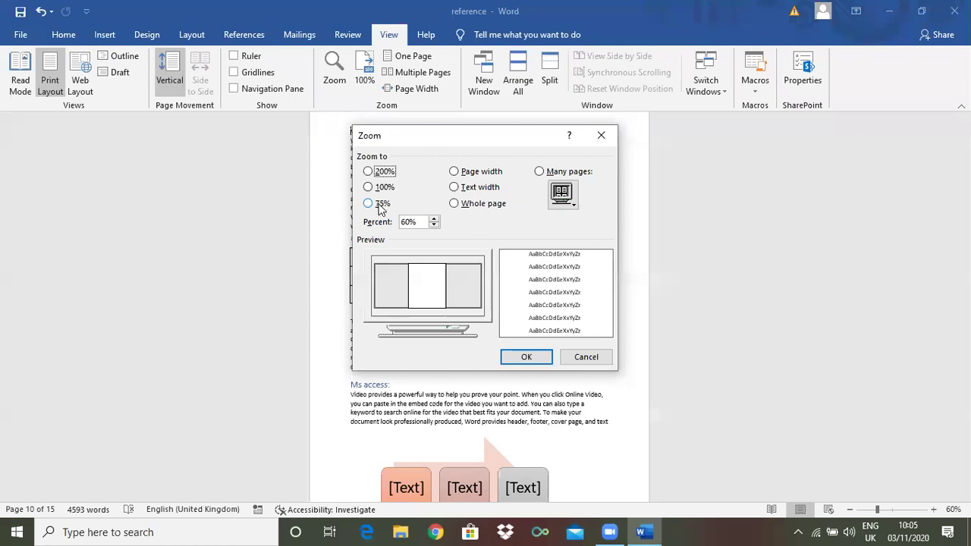
pyautogui.click(369, 204)
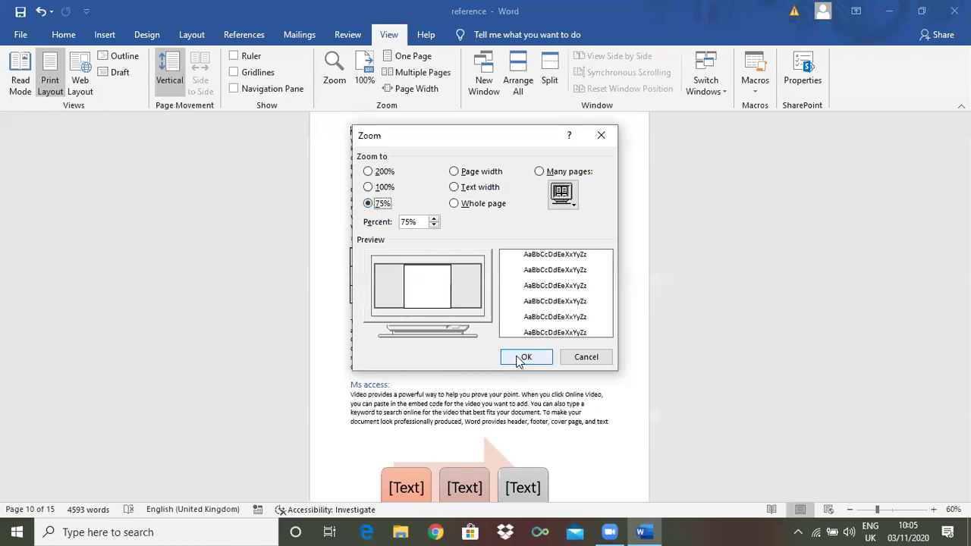
pyautogui.press('Return')
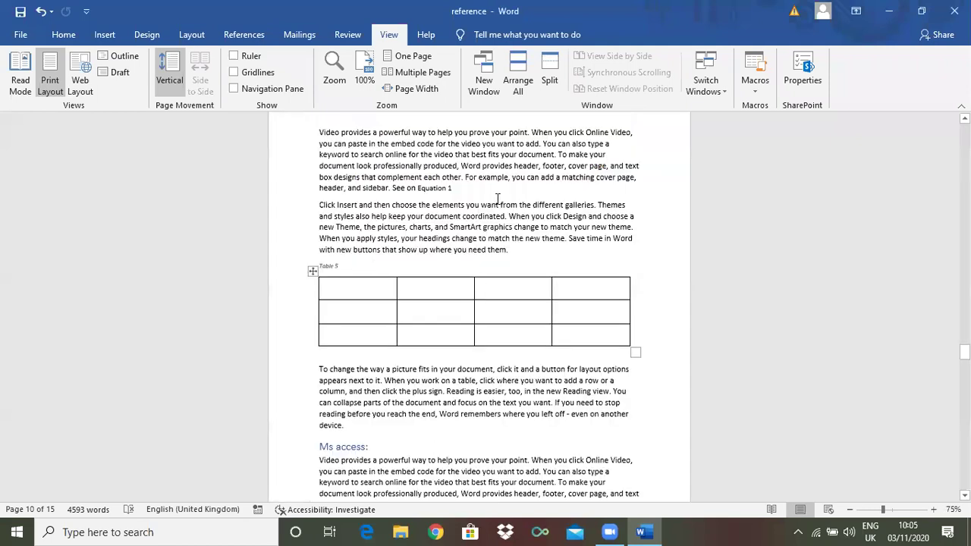
pyautogui.click(343, 71)
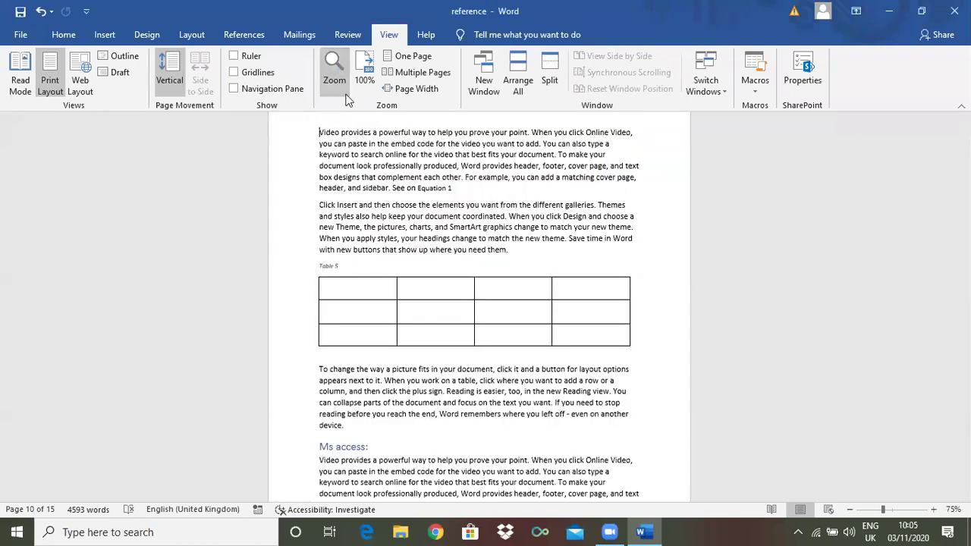
pyautogui.click(368, 187)
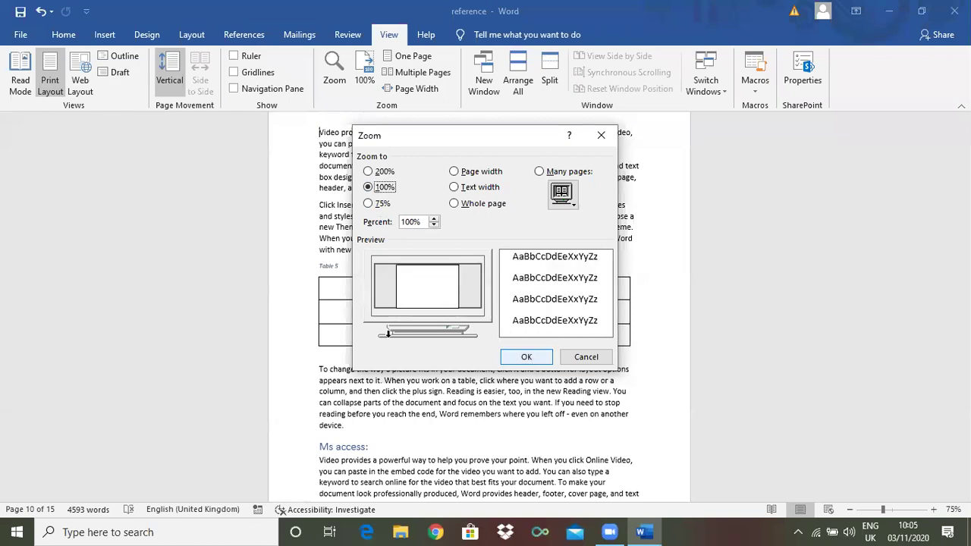
pyautogui.press('Return')
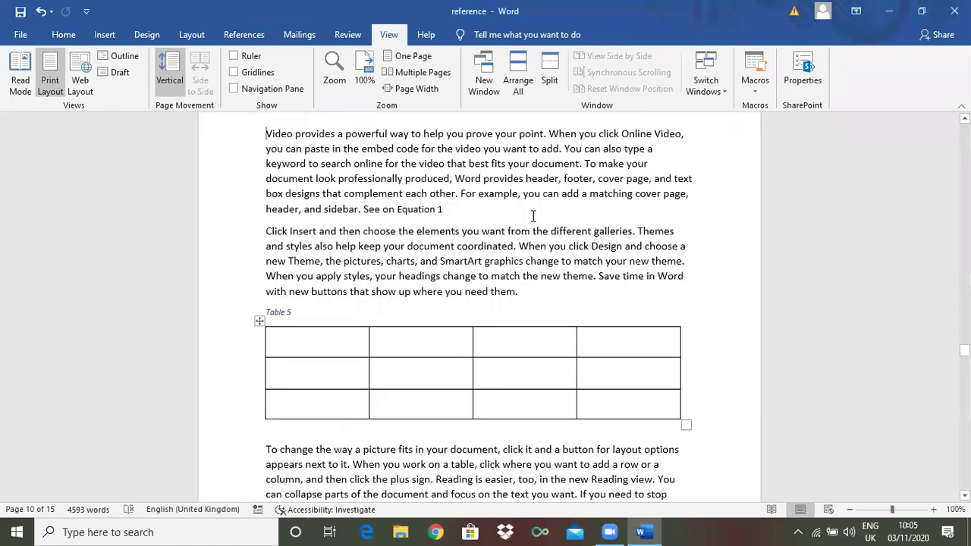
pyautogui.click(333, 79)
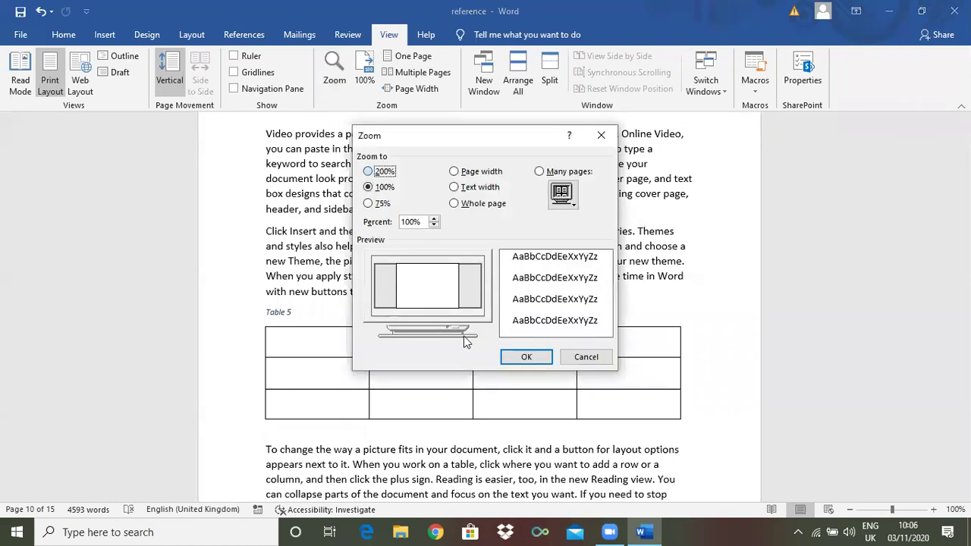
pyautogui.hotkey('alt', '2')
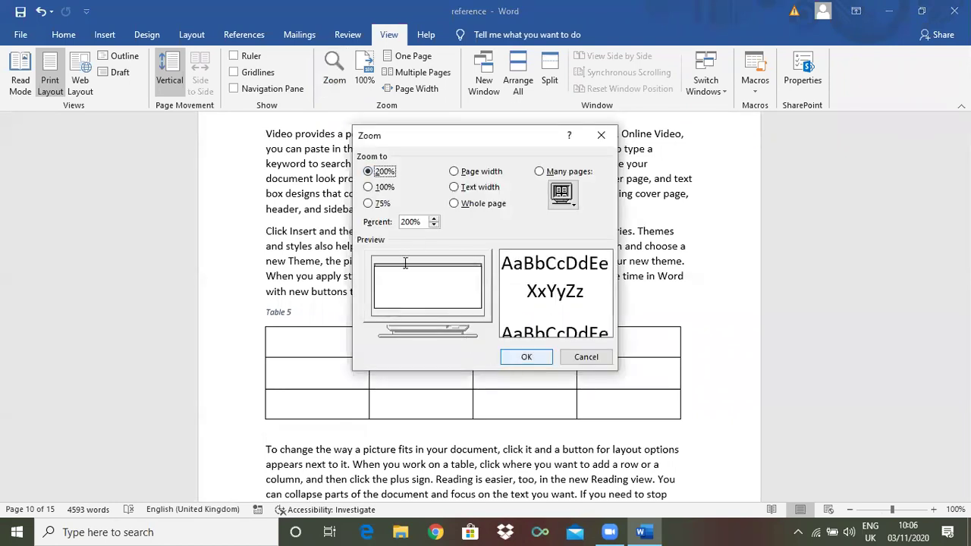
pyautogui.press('Return')
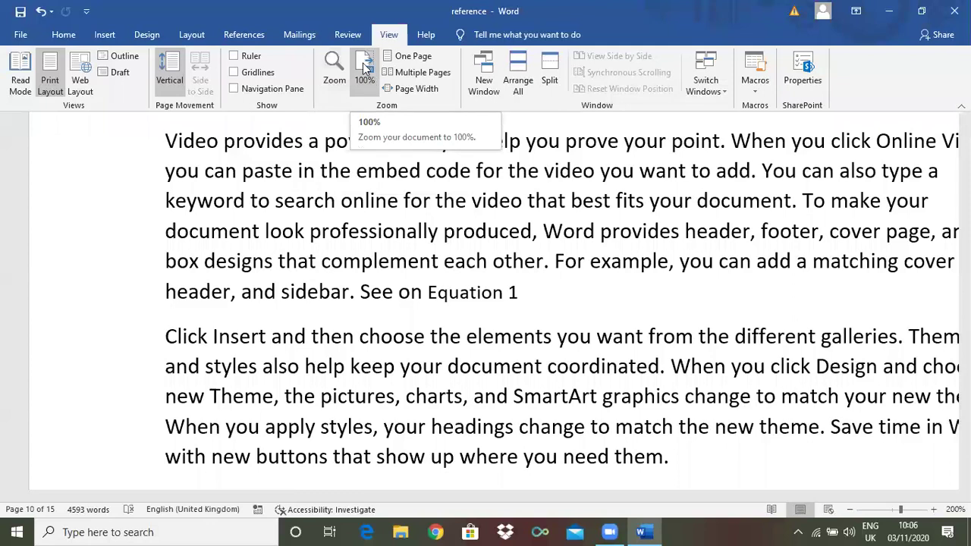
# Reset the zoom to 100%, then fit one whole page in the window.
pyautogui.click(365, 71)
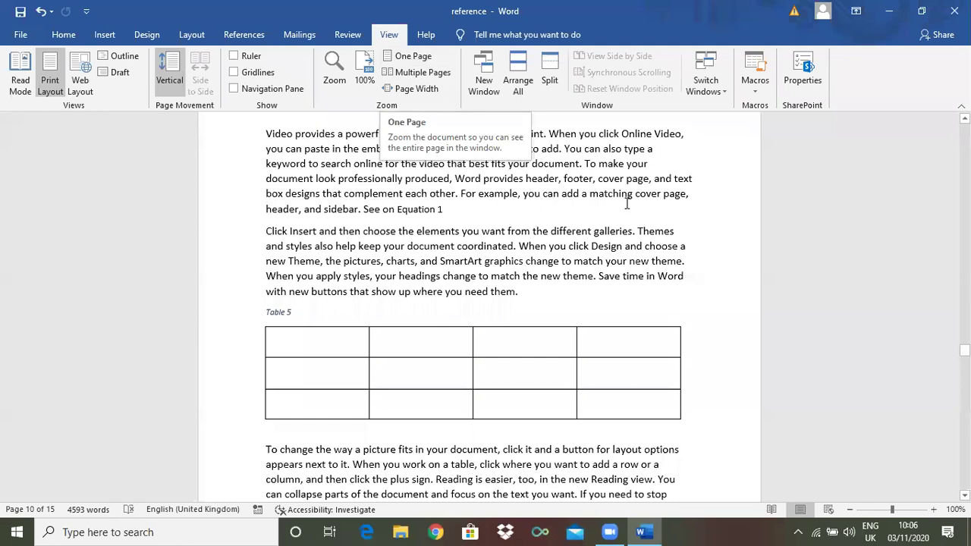
pyautogui.moveTo(964, 350); pyautogui.dragTo(964, 350)
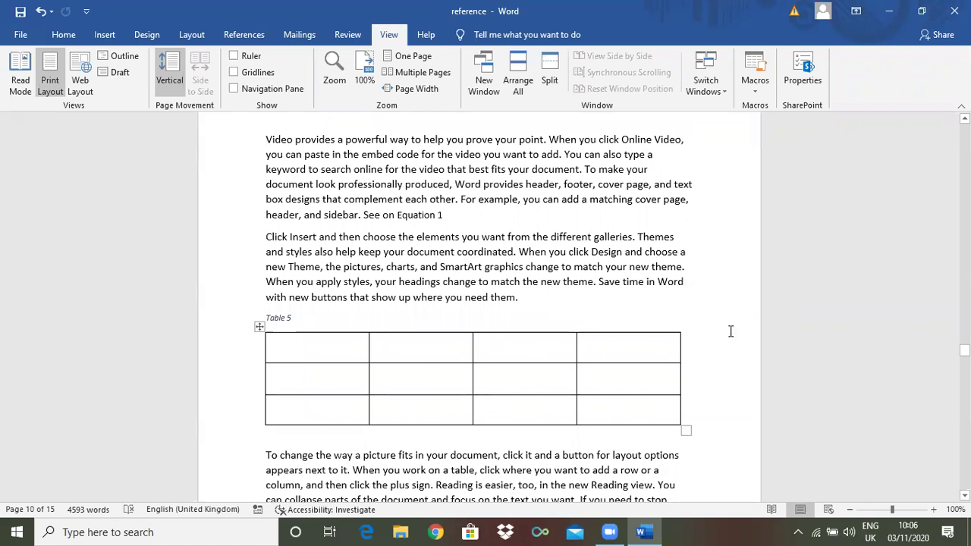
pyautogui.click(409, 57)
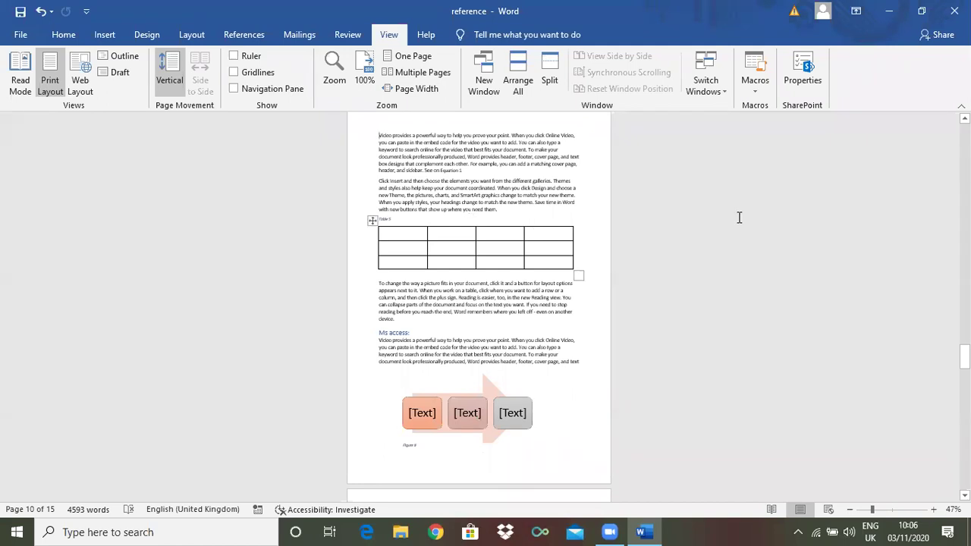
pyautogui.moveTo(963, 355); pyautogui.dragTo(964, 246)
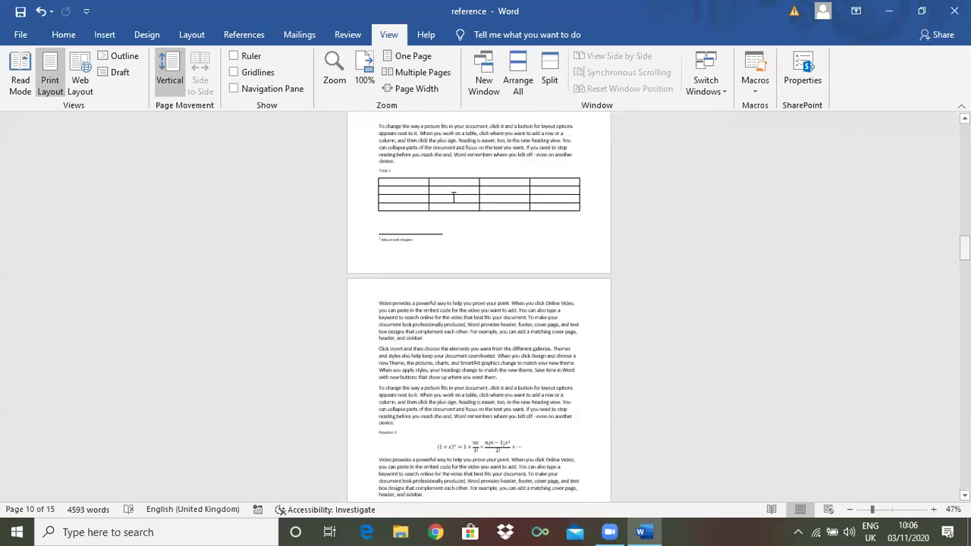
# Show multiple pages side by side and scroll through them.
pyautogui.click(431, 72)
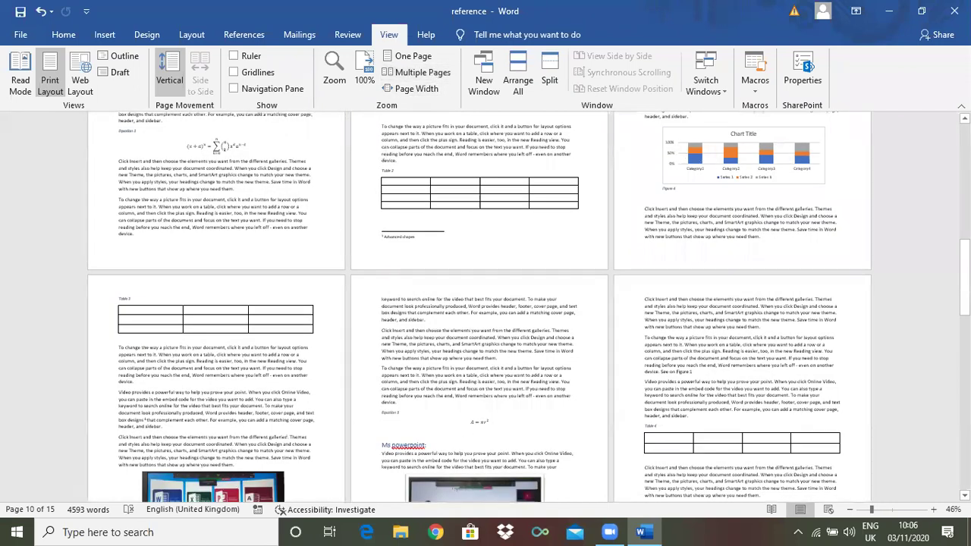
pyautogui.moveTo(964, 275)
pyautogui.mouseDown()
pyautogui.moveTo(963, 188)
pyautogui.moveTo(964, 260)
pyautogui.mouseUp()
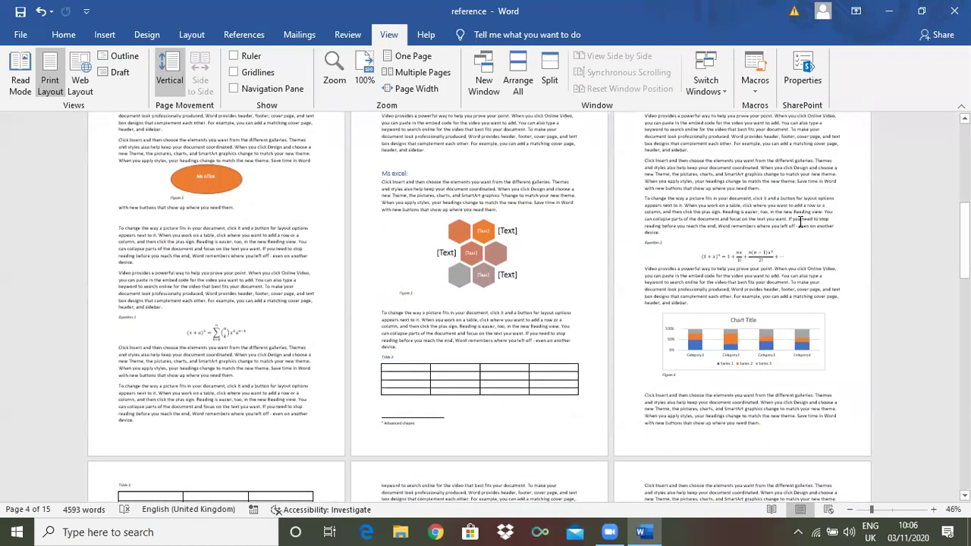
pyautogui.keyDown('ctrl'); pyautogui.scroll(-1, 800, 222); pyautogui.keyUp('ctrl')
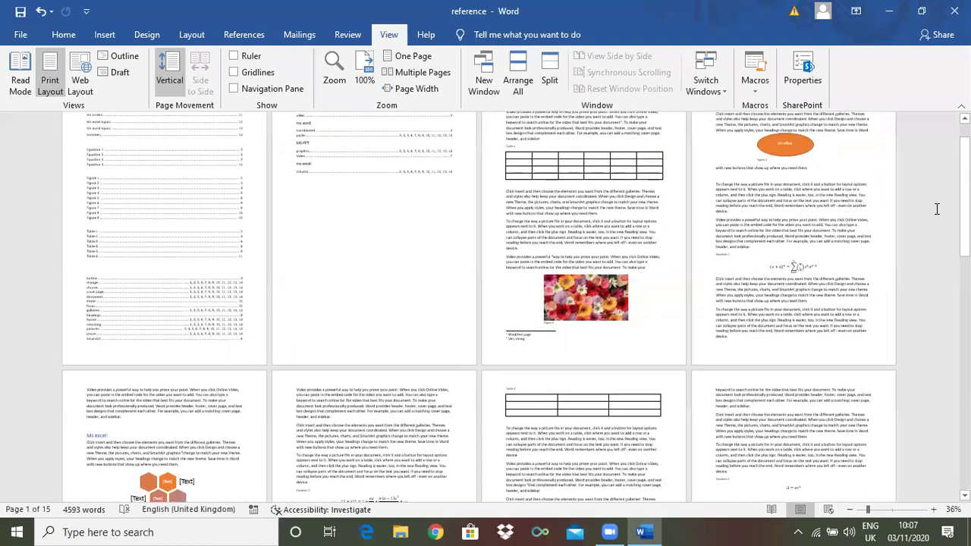
pyautogui.keyDown('ctrl'); pyautogui.scroll(-3, 881, 216); pyautogui.keyUp('ctrl')
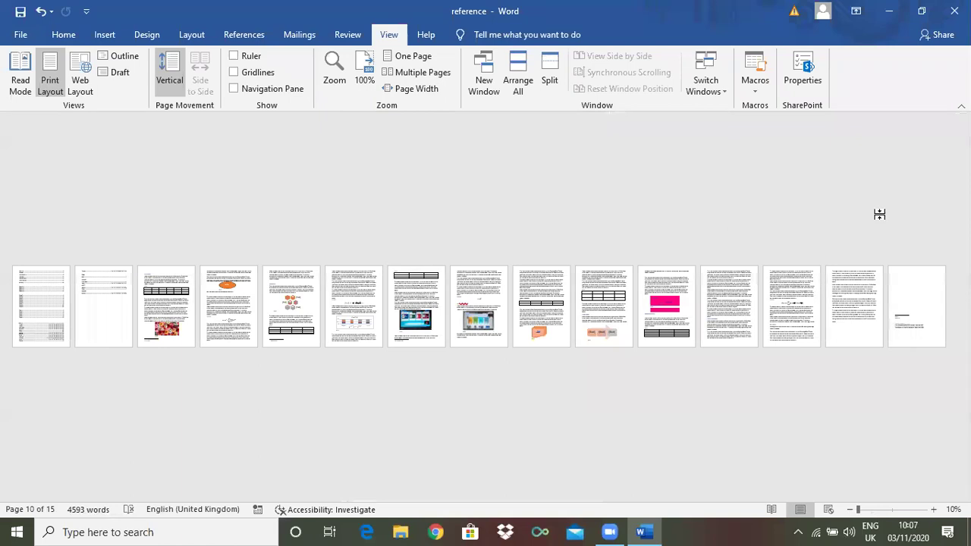
pyautogui.keyDown('ctrl'); pyautogui.scroll(1, 879, 215); pyautogui.keyUp('ctrl')
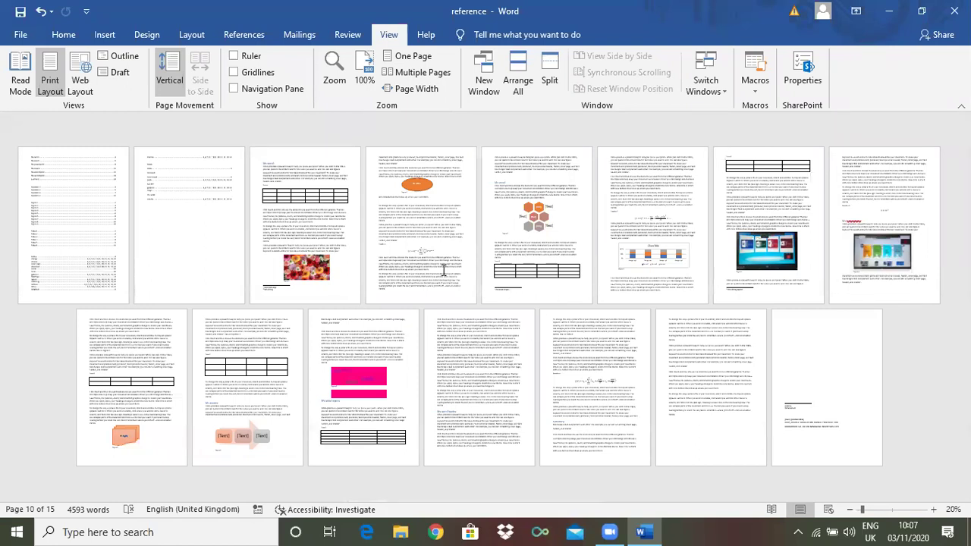
pyautogui.keyDown('ctrl'); pyautogui.scroll(2, 512, 351); pyautogui.keyUp('ctrl')
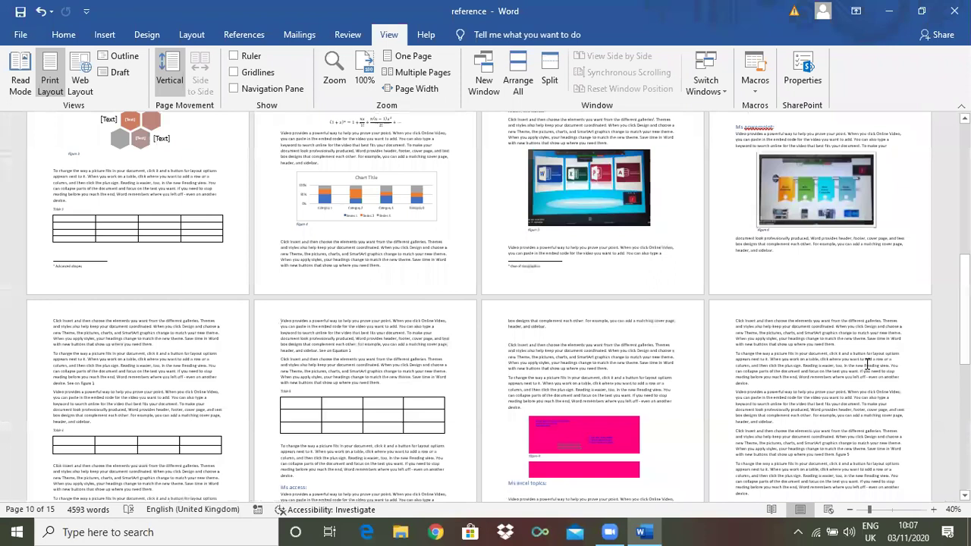
# Switch to One Page, then Page Width so the contents page fills the window.
pyautogui.moveTo(964, 311); pyautogui.dragTo(964, 220)
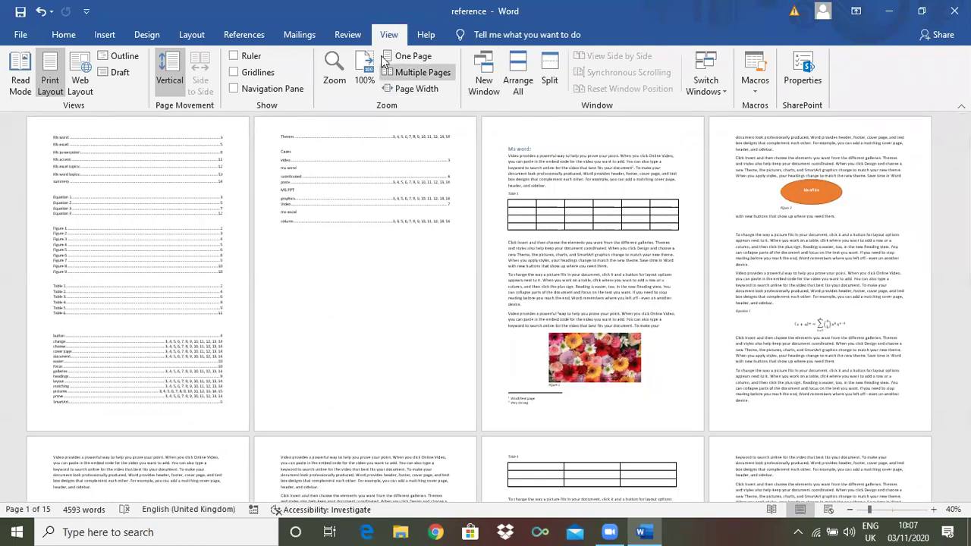
pyautogui.click(407, 58)
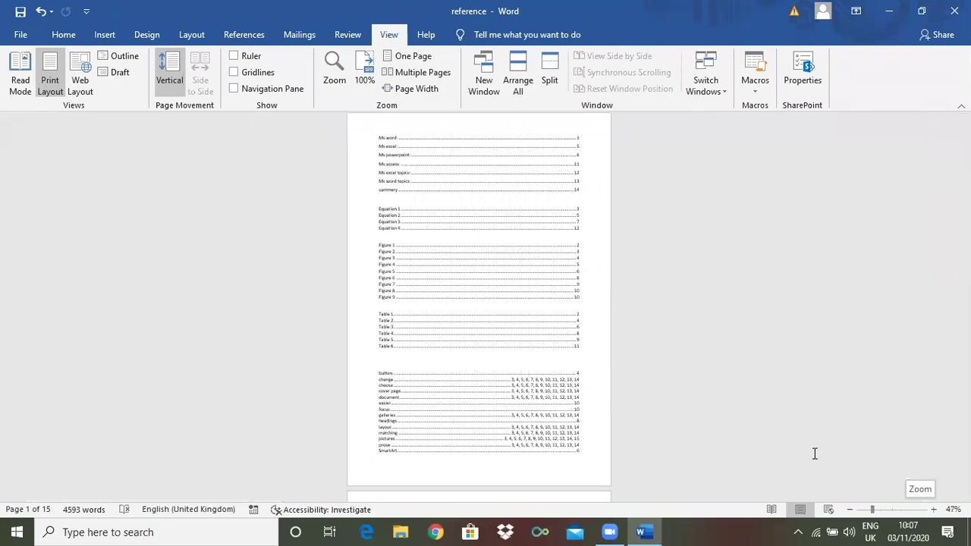
pyautogui.click(417, 89)
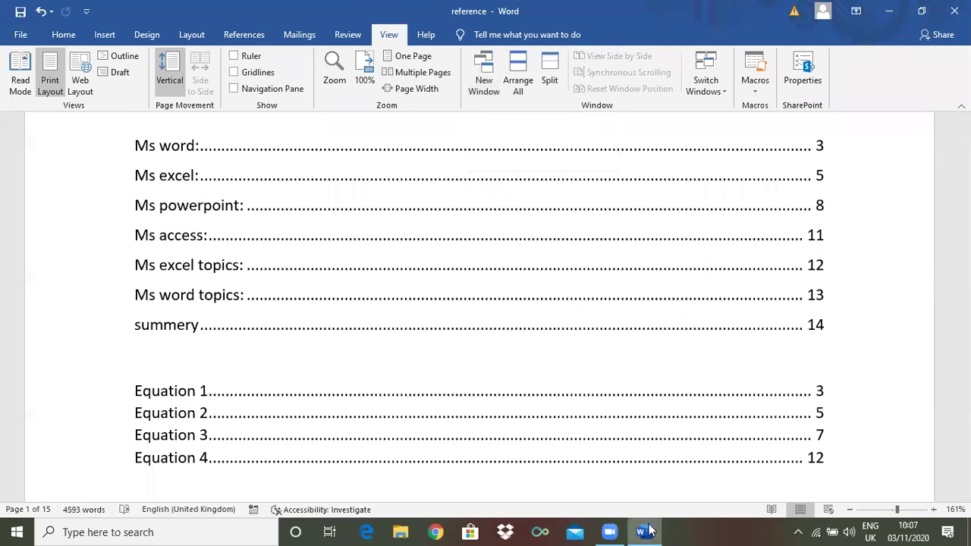
# Open the reference document in a second window, 'reference:2'.
pyautogui.moveTo(649, 531)
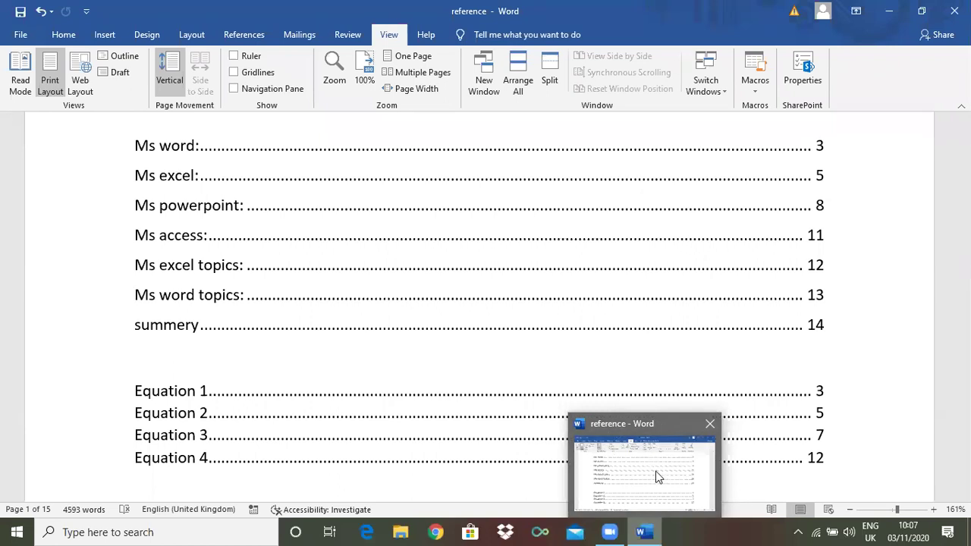
pyautogui.click(482, 85)
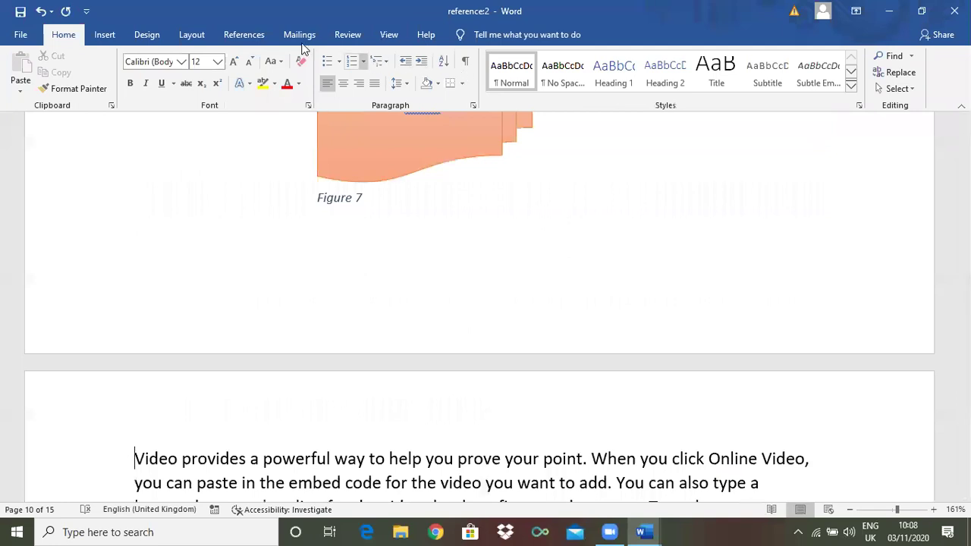
# Open a third window, reference:3, then switch back to reference:1 from the taskbar preview.
pyautogui.click(383, 34)
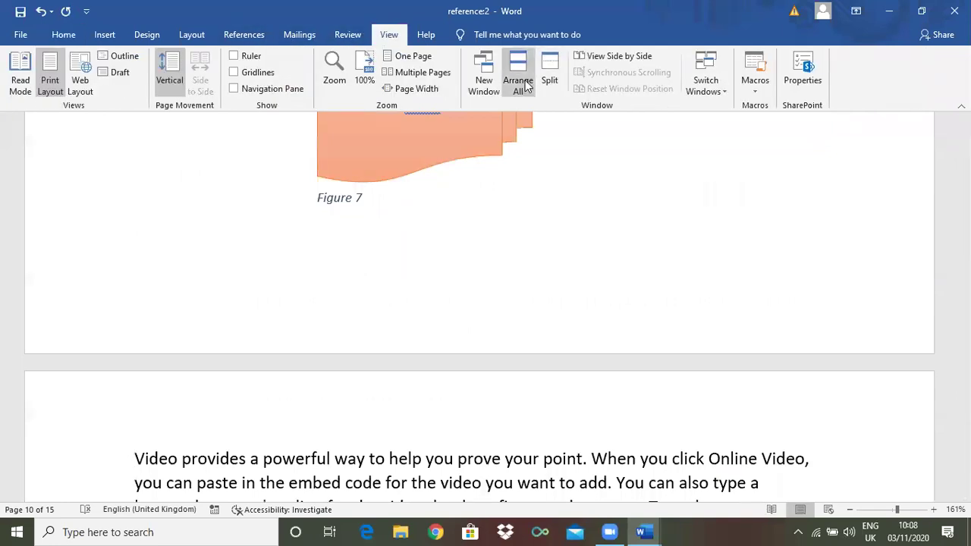
pyautogui.click(483, 82)
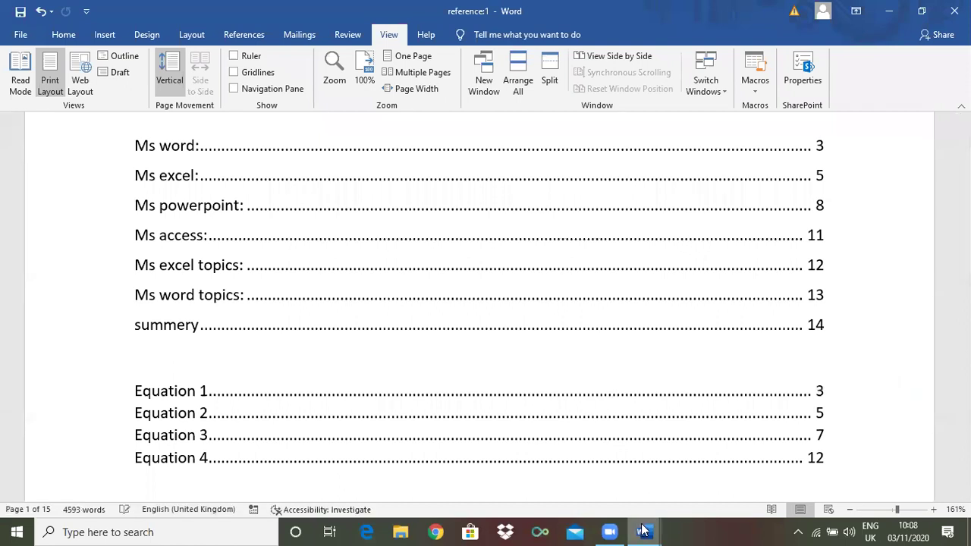
pyautogui.moveTo(648, 530)
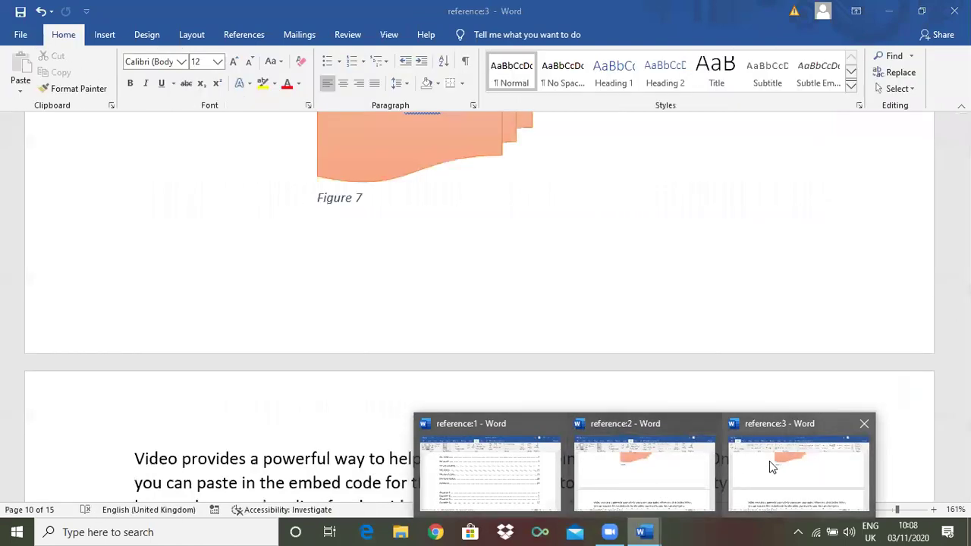
pyautogui.moveTo(681, 459)
pyautogui.click(534, 439)
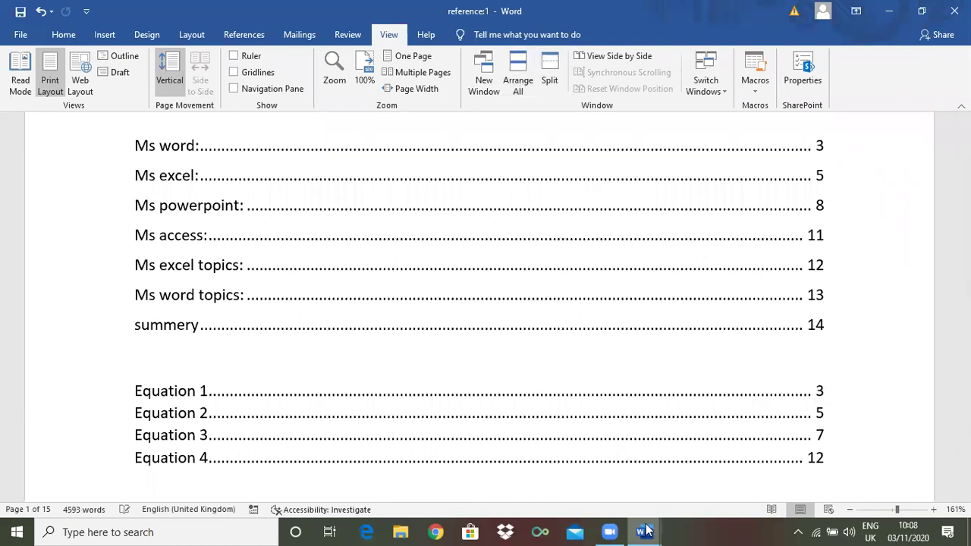
pyautogui.moveTo(645, 530)
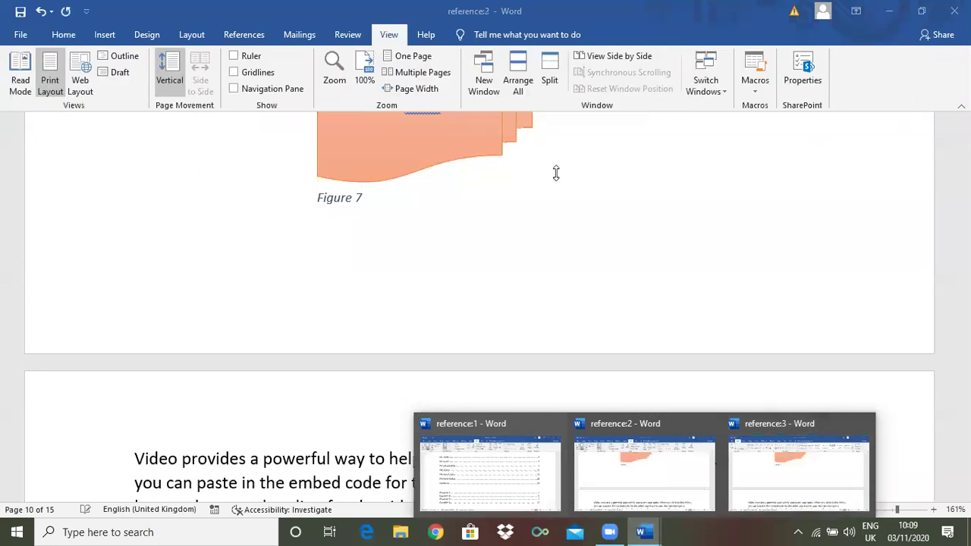
# Tile all three reference windows with Arrange All and scroll through each one.
pyautogui.click(611, 61)
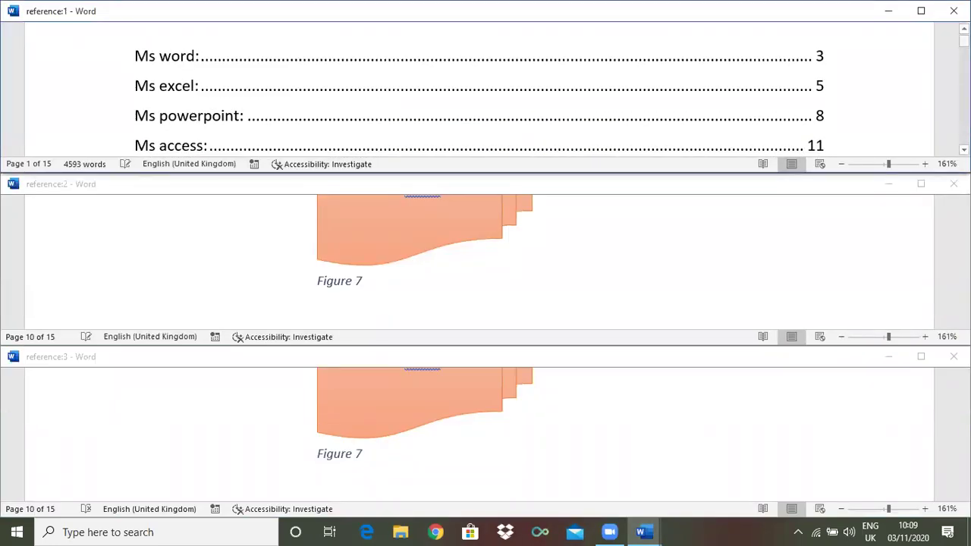
pyautogui.moveTo(963, 41); pyautogui.dragTo(963, 62)
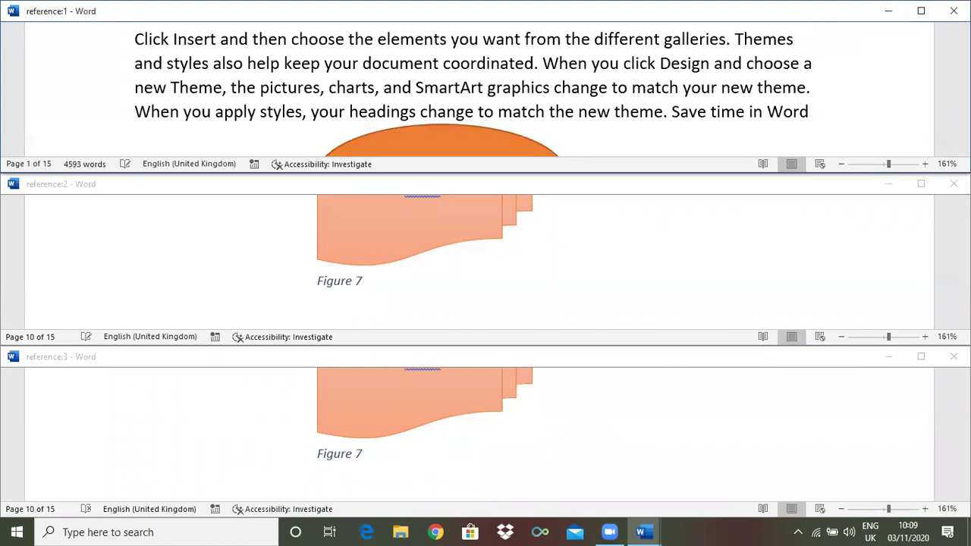
pyautogui.hotkey('ctrl', 'F6')
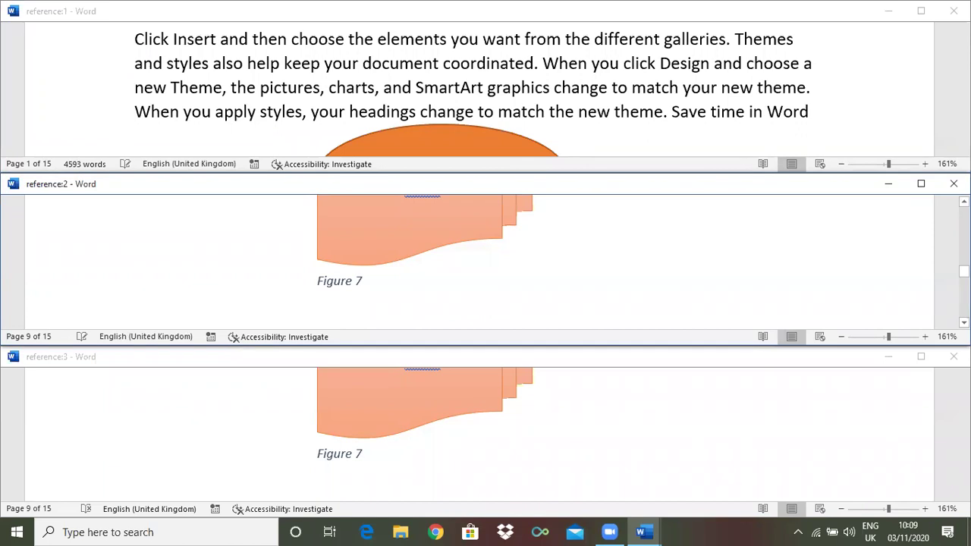
pyautogui.moveTo(963, 270); pyautogui.dragTo(963, 246)
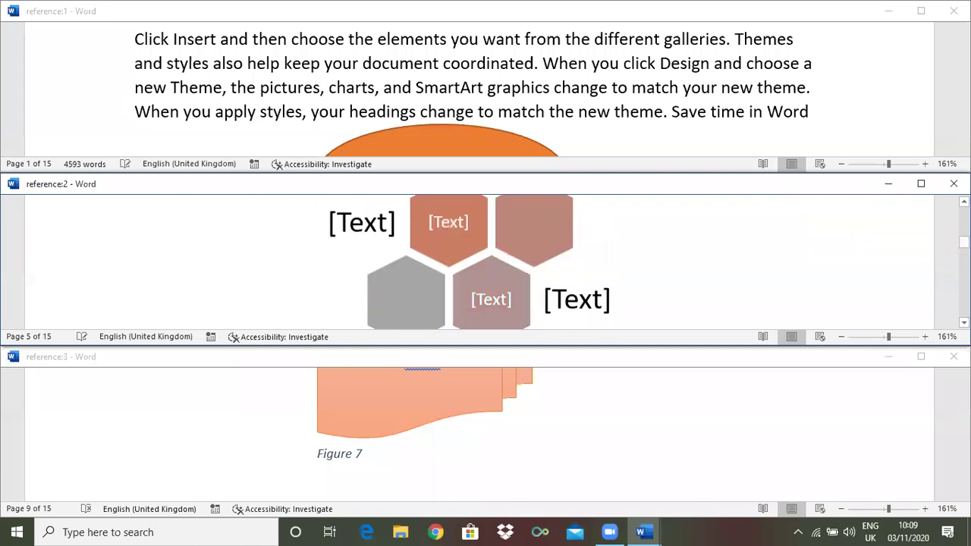
pyautogui.click(964, 443)
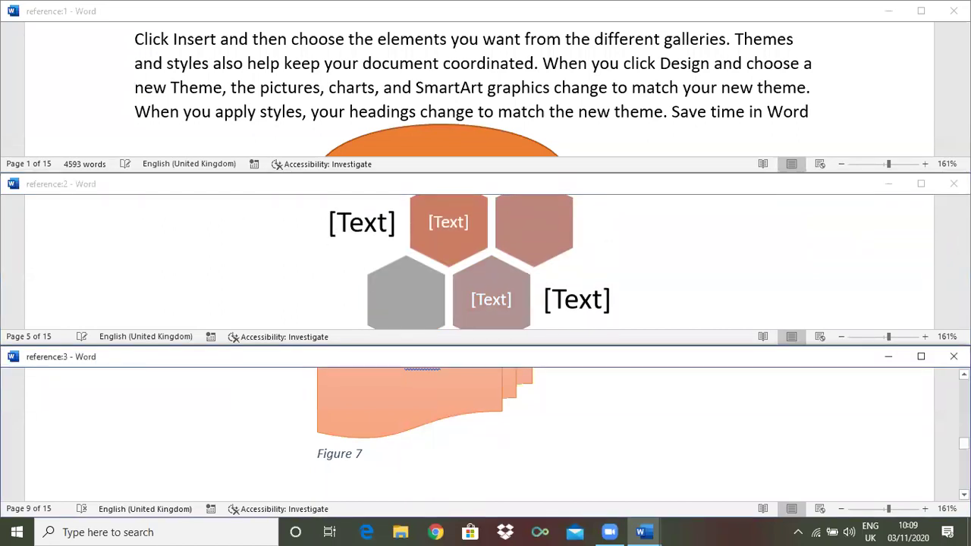
pyautogui.moveTo(963, 443)
pyautogui.mouseDown()
pyautogui.moveTo(963, 429)
pyautogui.moveTo(964, 438)
pyautogui.mouseUp()
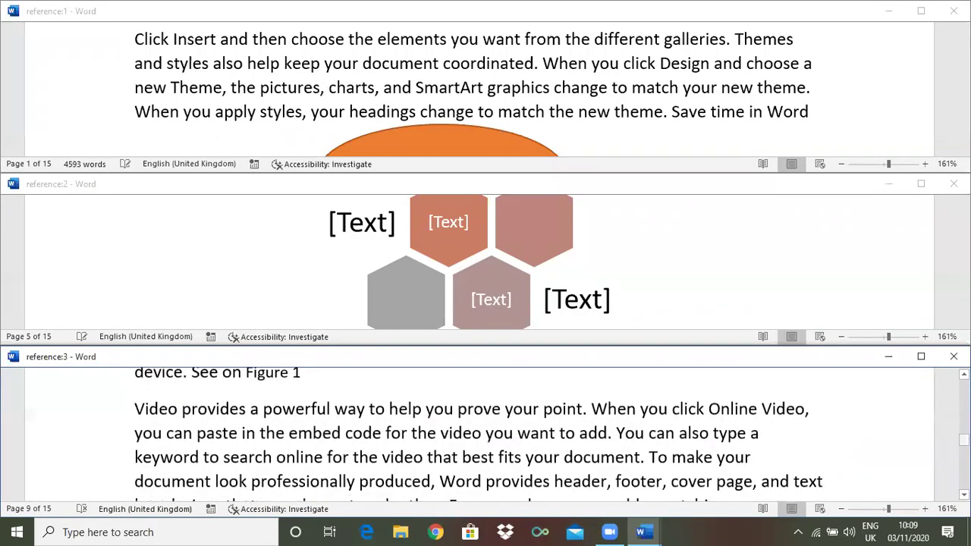
# Maximize then minimize reference:3 and reference:2, and maximize reference:1.
pyautogui.click(920, 358)
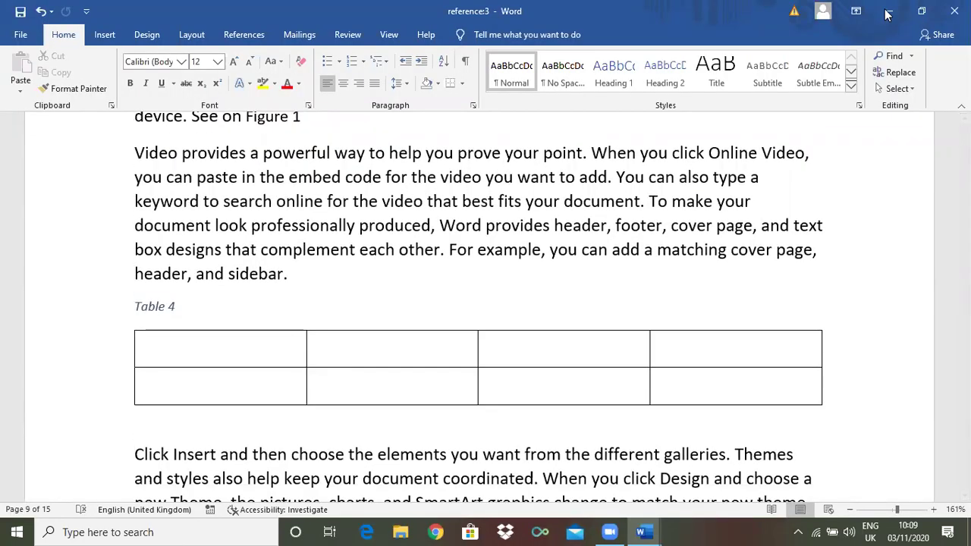
pyautogui.click(888, 11)
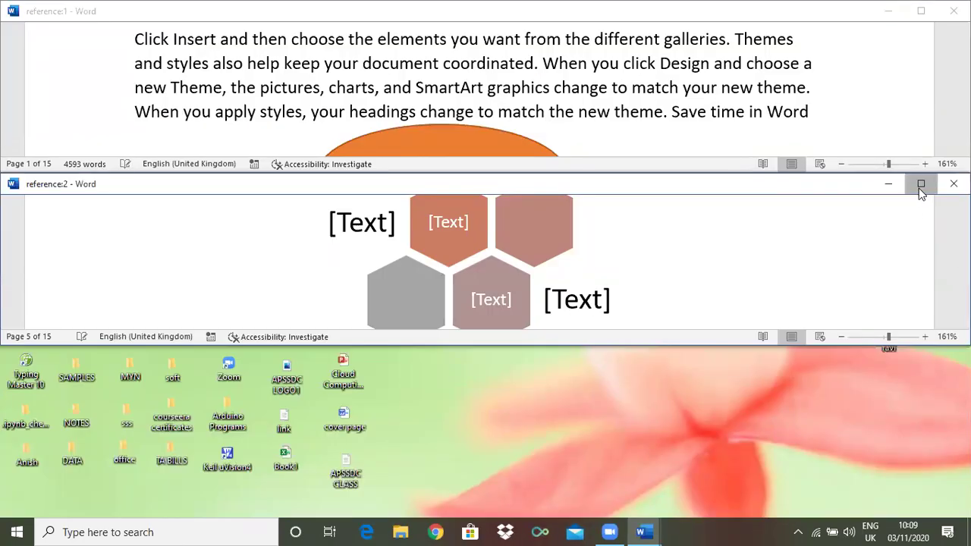
pyautogui.click(920, 186)
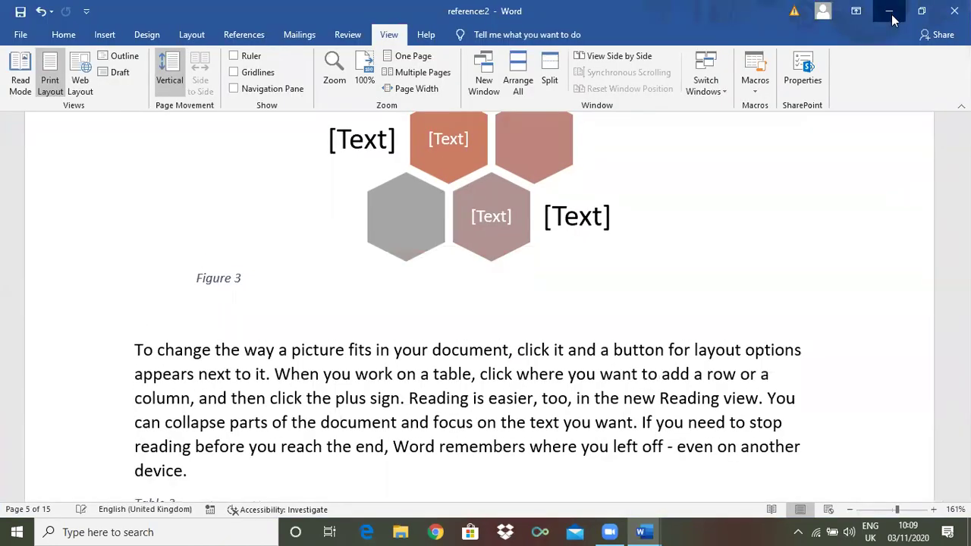
pyautogui.click(888, 11)
pyautogui.click(920, 12)
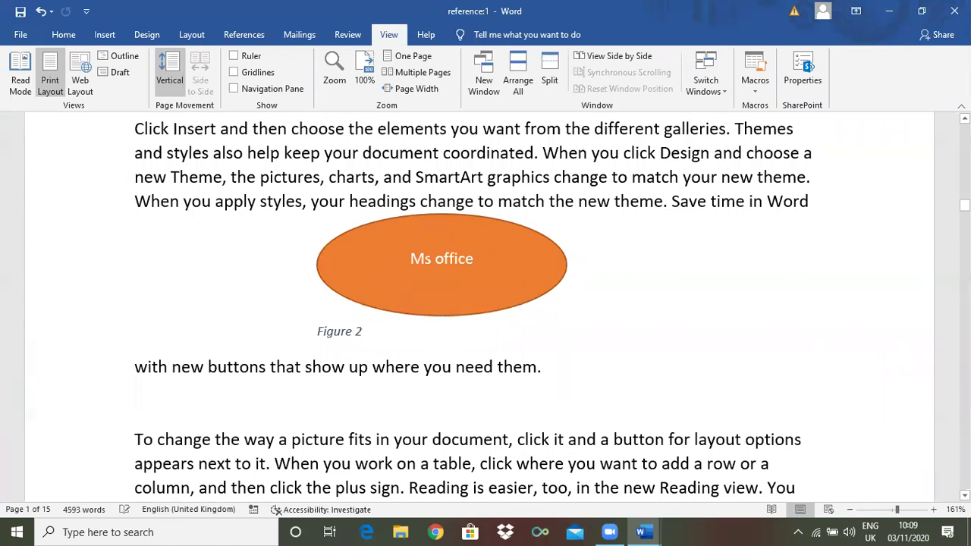
pyautogui.moveTo(964, 205); pyautogui.dragTo(964, 215)
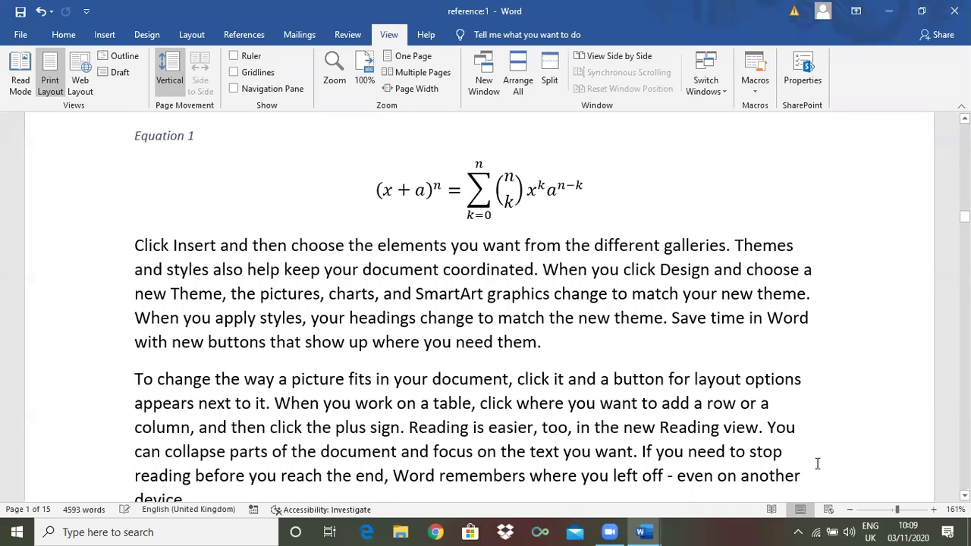
pyautogui.moveTo(964, 216)
pyautogui.mouseDown()
pyautogui.moveTo(964, 229)
pyautogui.moveTo(964, 218)
pyautogui.mouseUp()
pyautogui.click(643, 56)
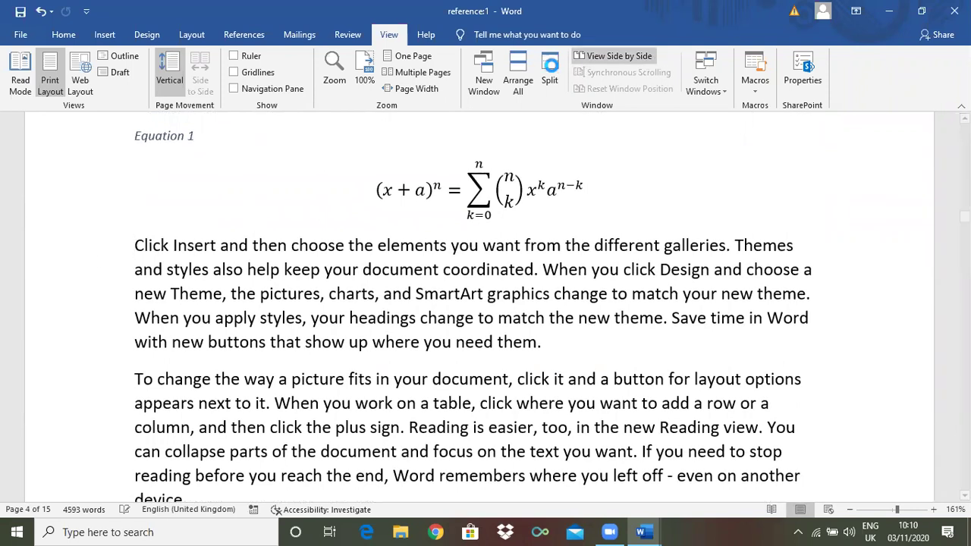
pyautogui.click(551, 72)
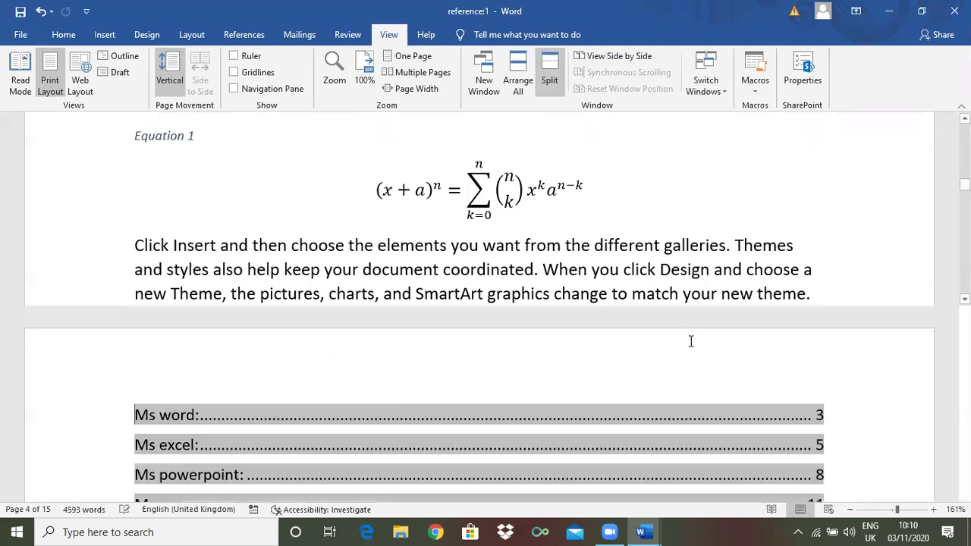
pyautogui.click(685, 307)
pyautogui.moveTo(964, 366); pyautogui.dragTo(964, 345)
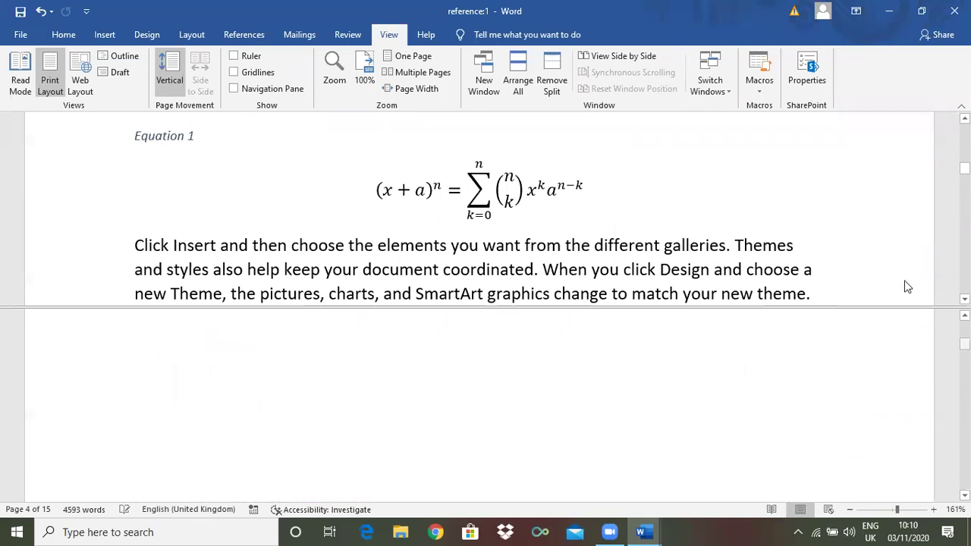
pyautogui.click(553, 84)
pyautogui.click(553, 84)
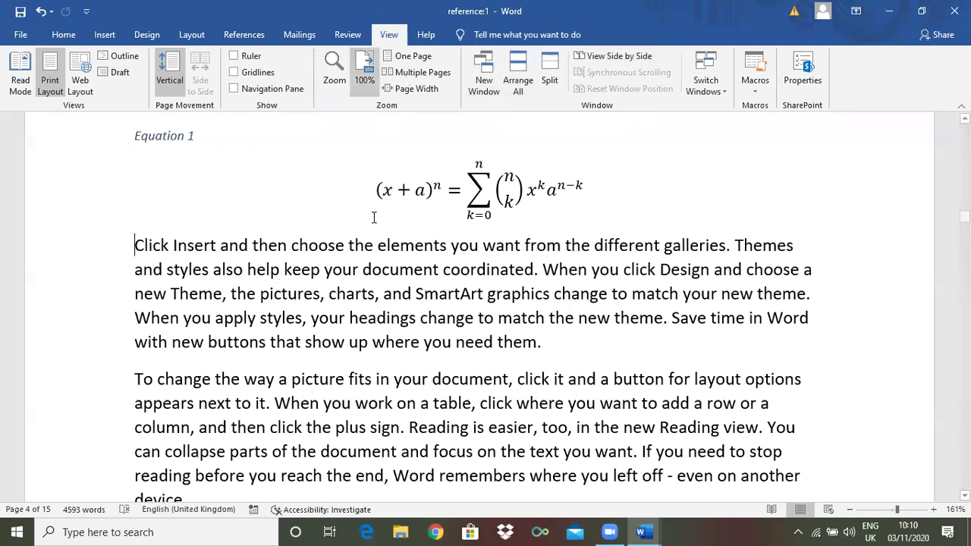
# View reference:1 and reference:2 side by side and scroll them together.
pyautogui.click(606, 59)
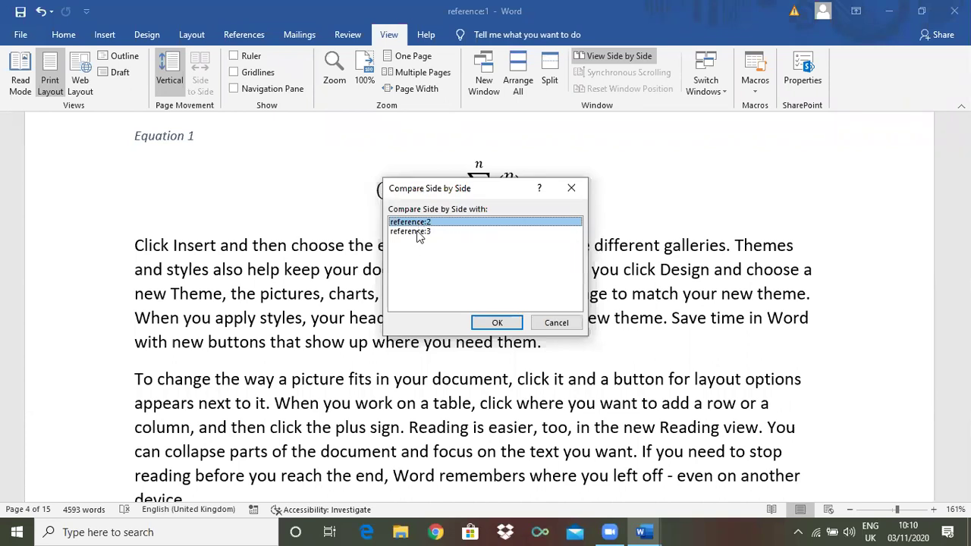
pyautogui.click(497, 324)
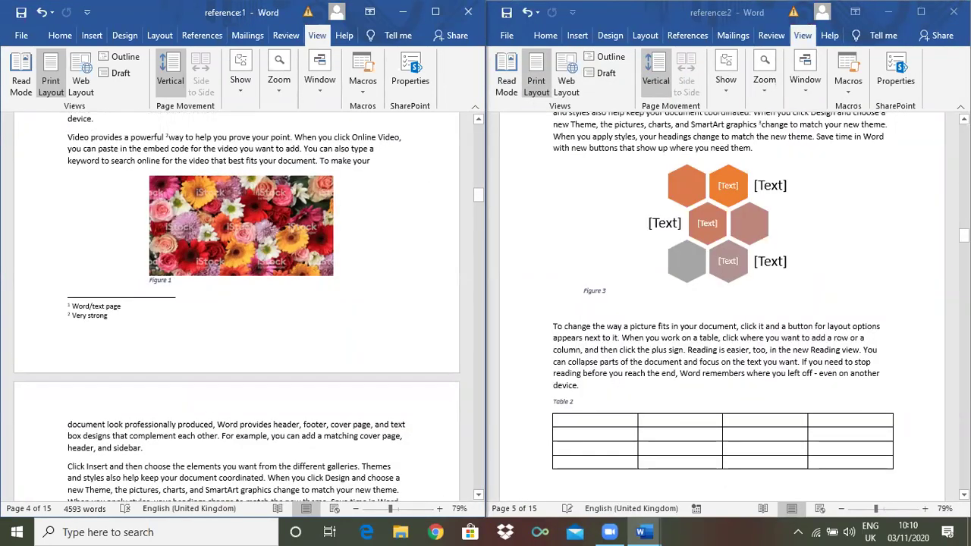
pyautogui.moveTo(964, 249); pyautogui.dragTo(963, 359)
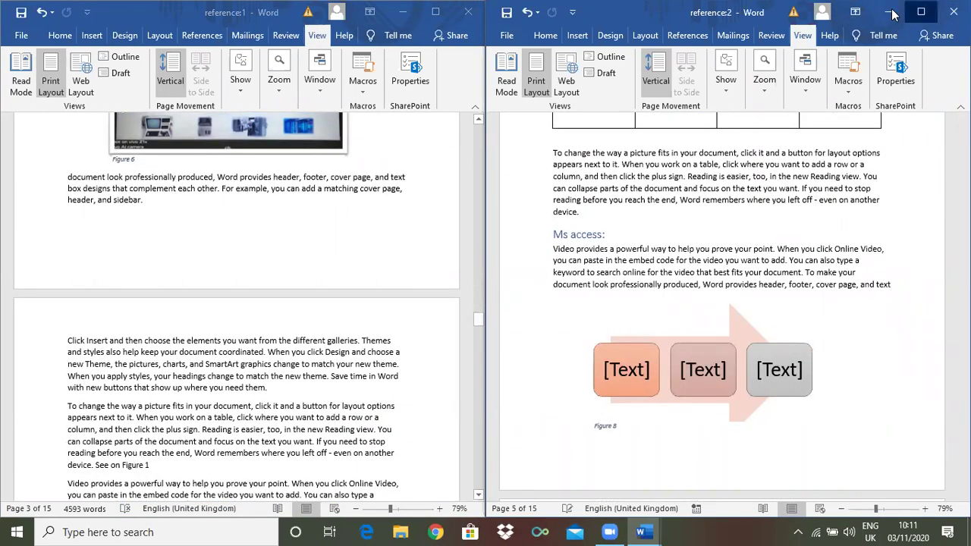
# Maximize and then minimize reference:2, and make reference:1 fill the screen.
pyautogui.doubleClick(639, 9)
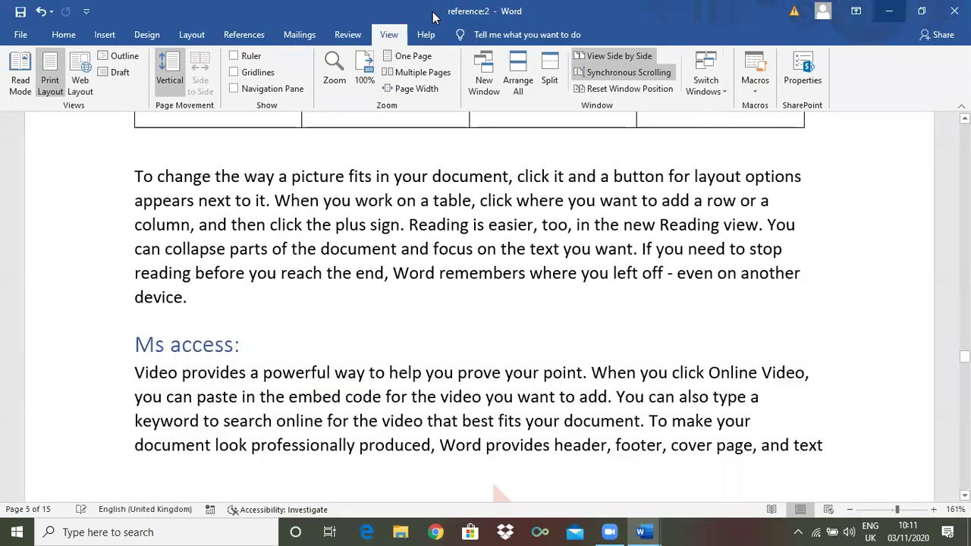
pyautogui.press('super+Down')
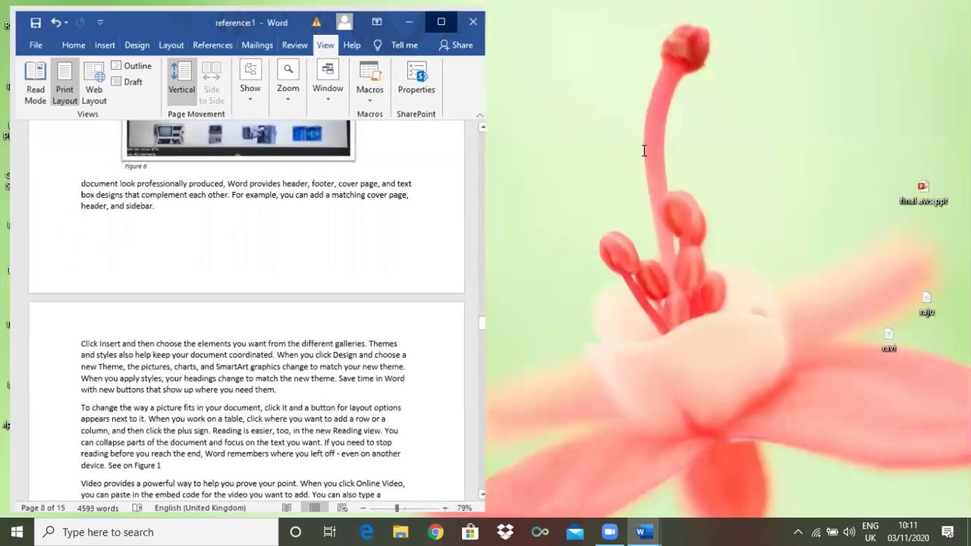
pyautogui.press('super+Up')
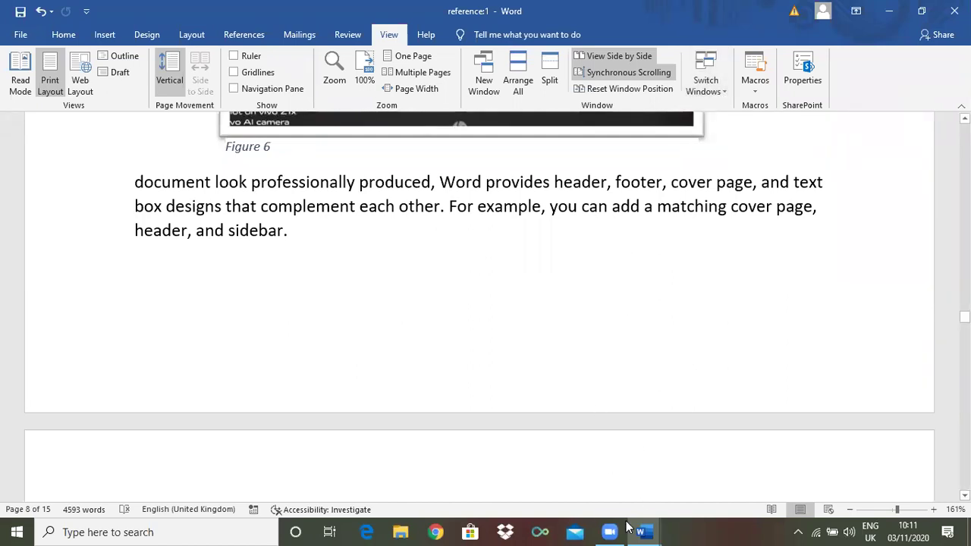
pyautogui.moveTo(641, 529)
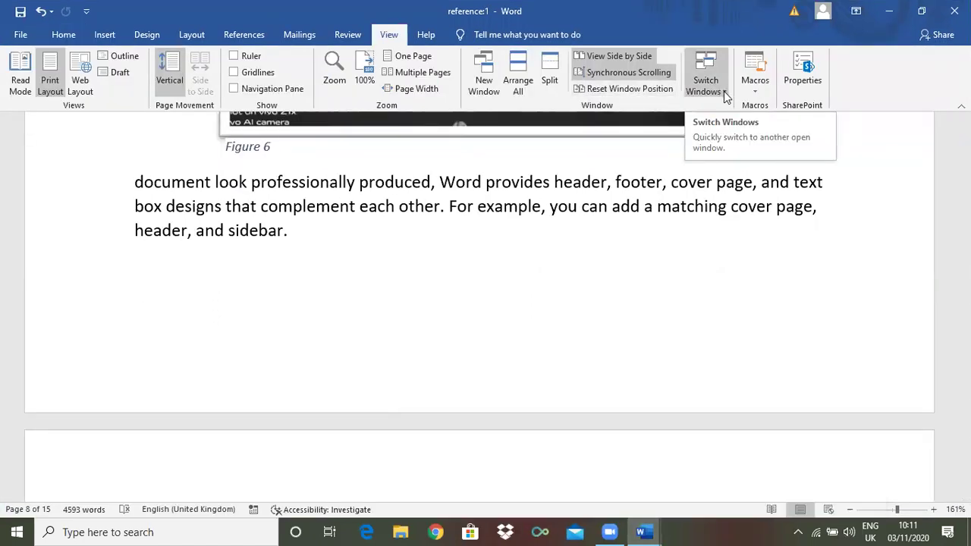
# Bring up and maximize reference:3 and then reference:2 via Switch Windows, then minimize reference:2.
pyautogui.click(724, 96)
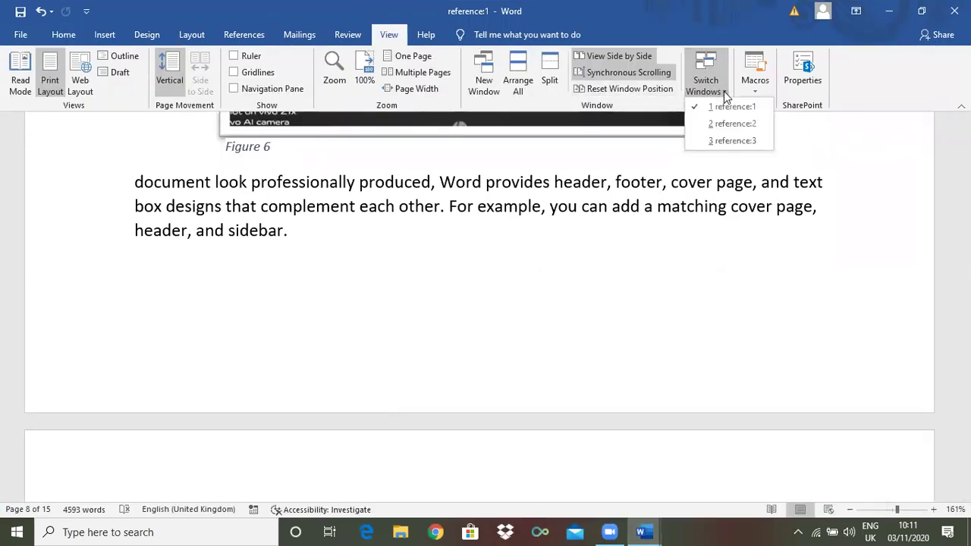
pyautogui.click(734, 142)
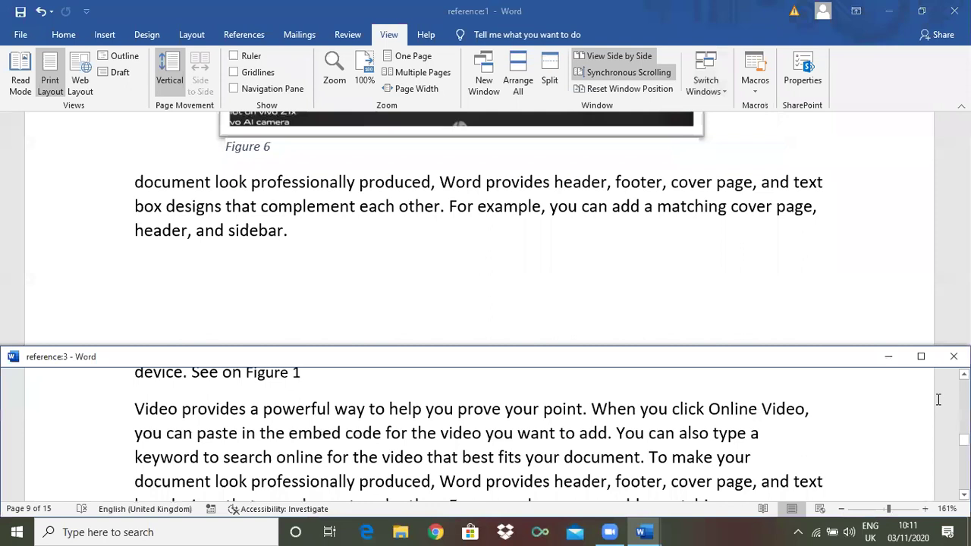
pyautogui.click(921, 356)
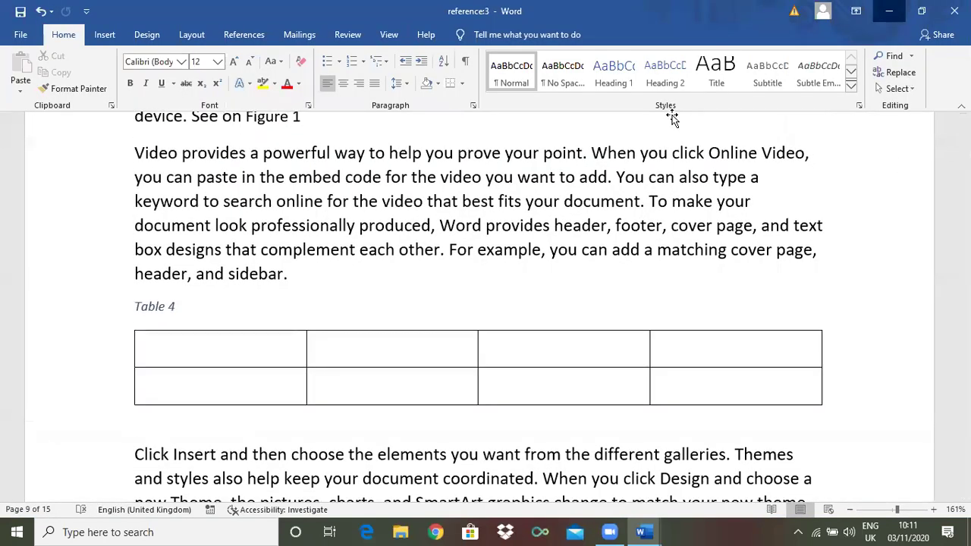
pyautogui.click(722, 93)
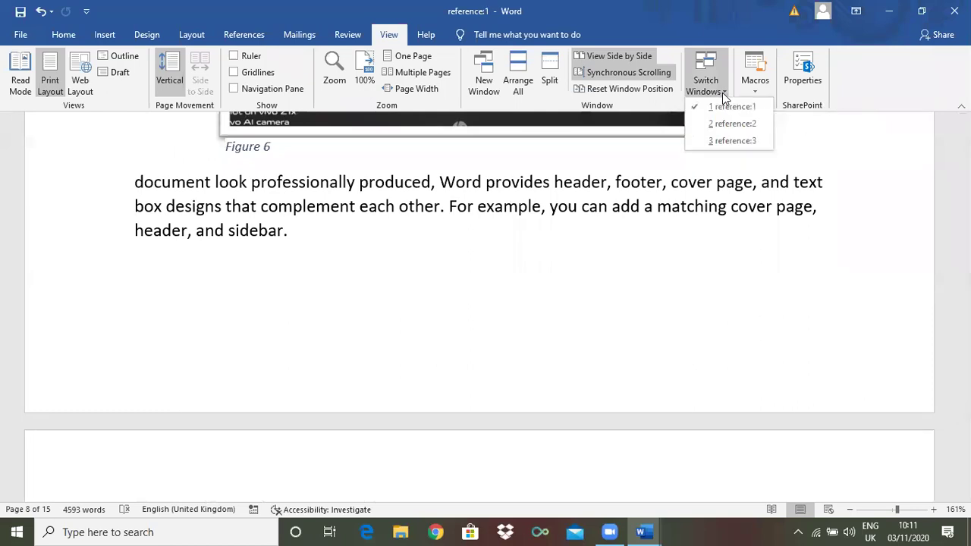
pyautogui.click(733, 125)
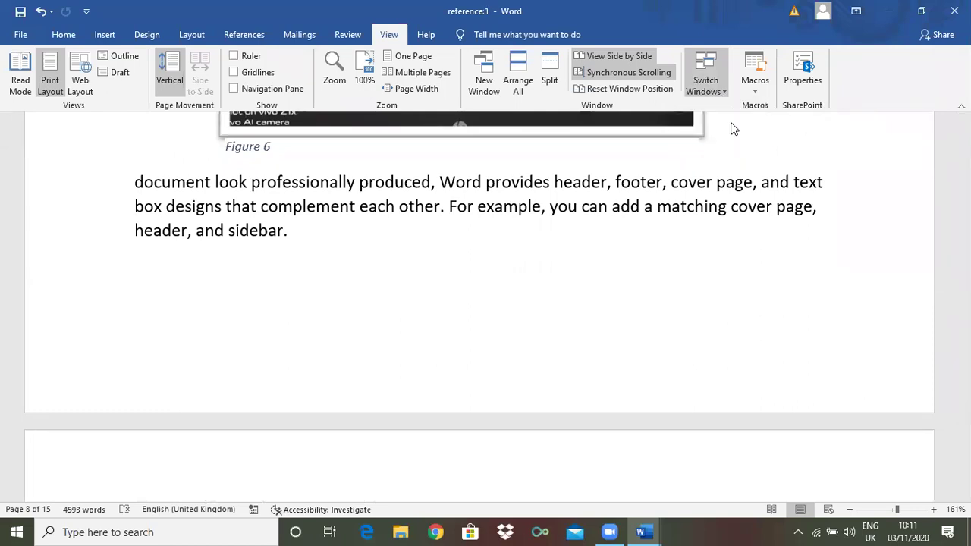
pyautogui.click(923, 14)
pyautogui.click(891, 15)
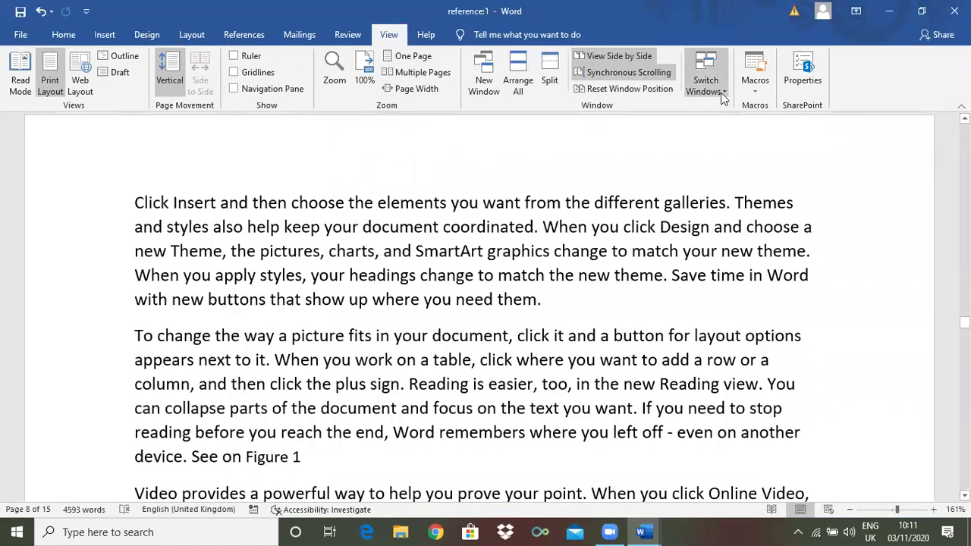
# Switch to reference:3 again, return to reference:1, and go to blank page 15.
pyautogui.click(722, 92)
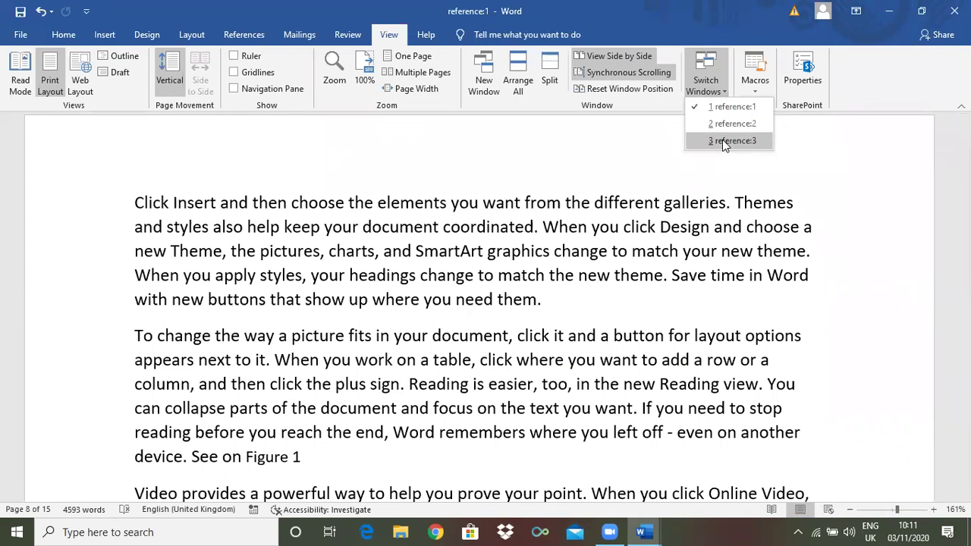
pyautogui.click(724, 141)
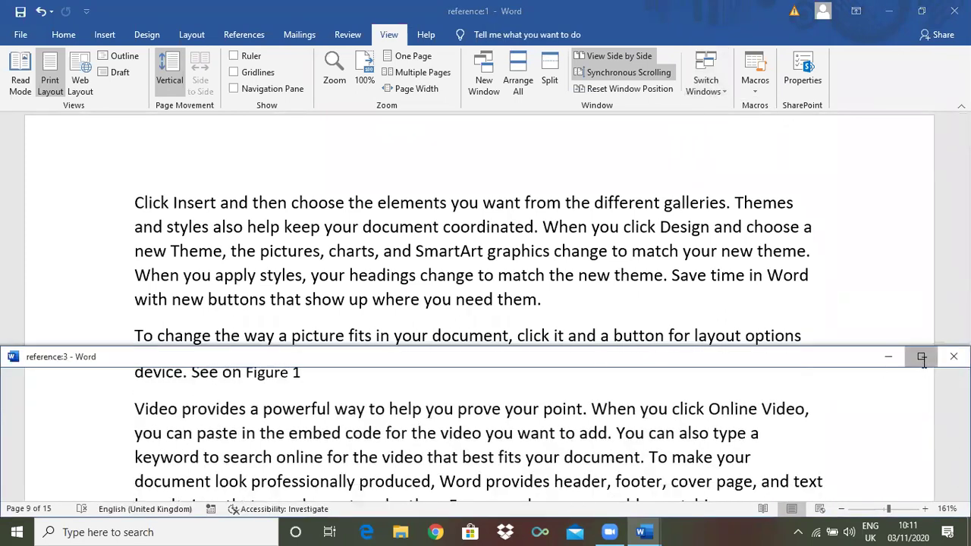
pyautogui.click(921, 357)
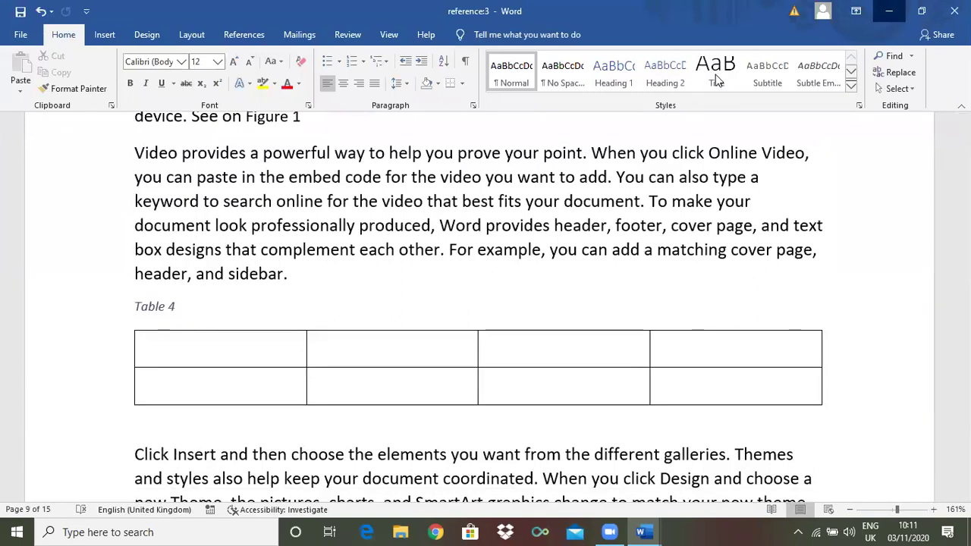
pyautogui.hotkey('alt', 'Tab')
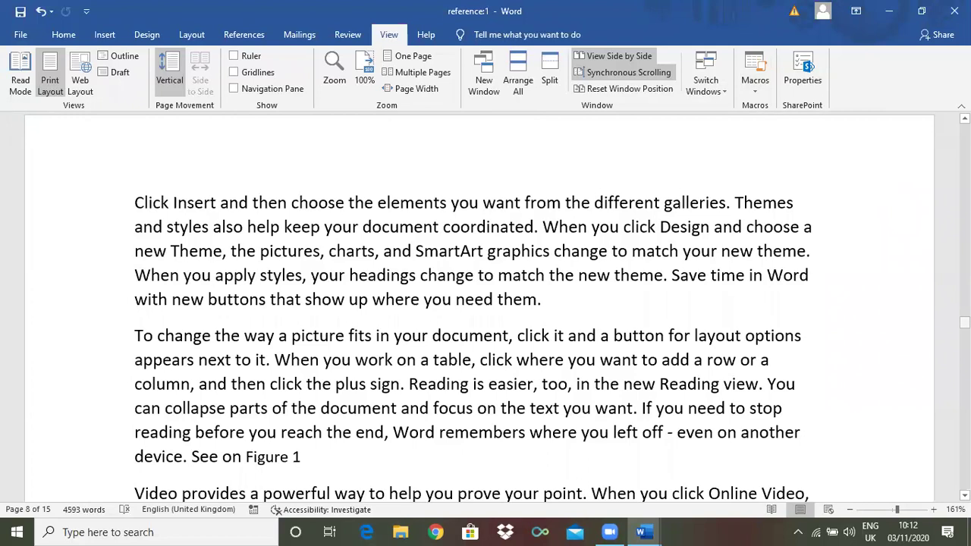
pyautogui.moveTo(964, 322); pyautogui.dragTo(964, 467)
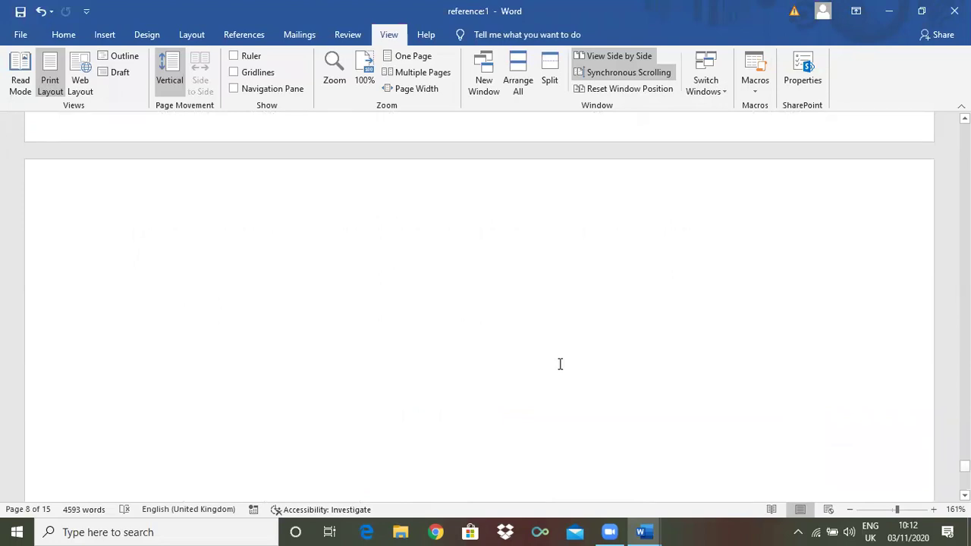
pyautogui.click(213, 241)
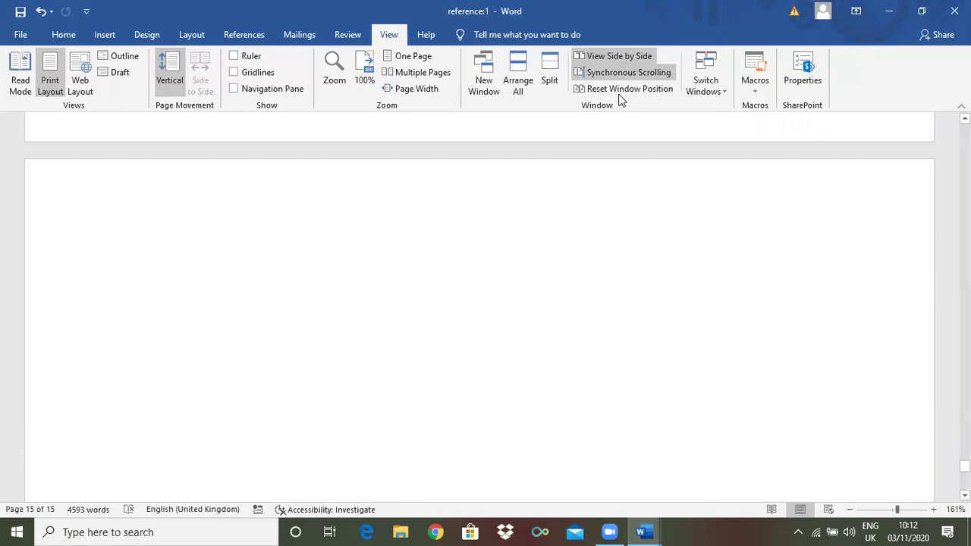
# Type 'apssdc online classes for students' on blank page 15 and start a new line.
pyautogui.click(755, 97)
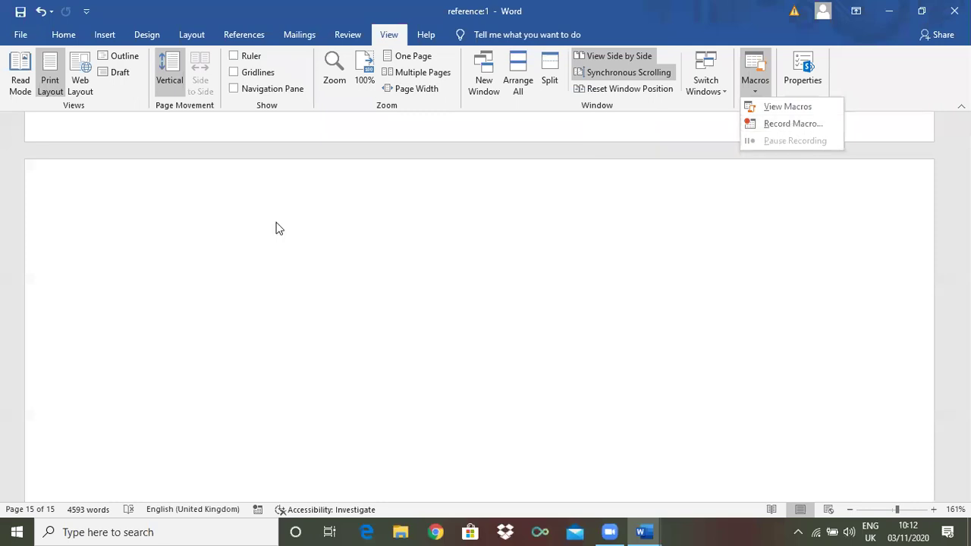
pyautogui.click(132, 217)
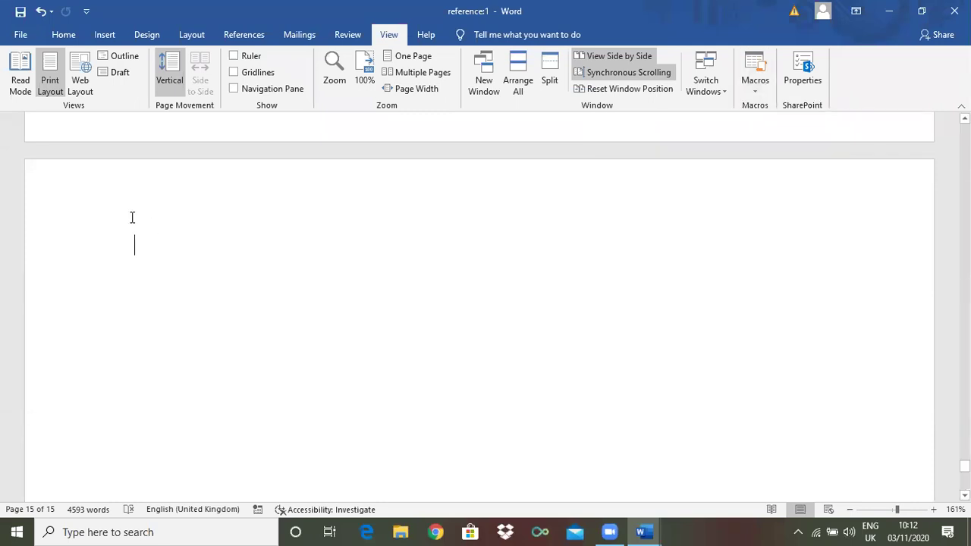
pyautogui.write('apssdc ')
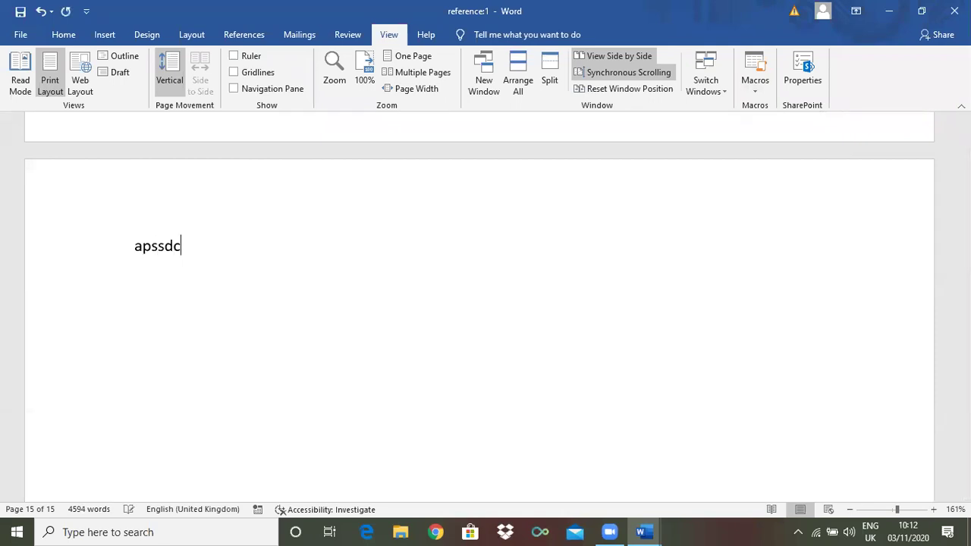
pyautogui.write('online ')
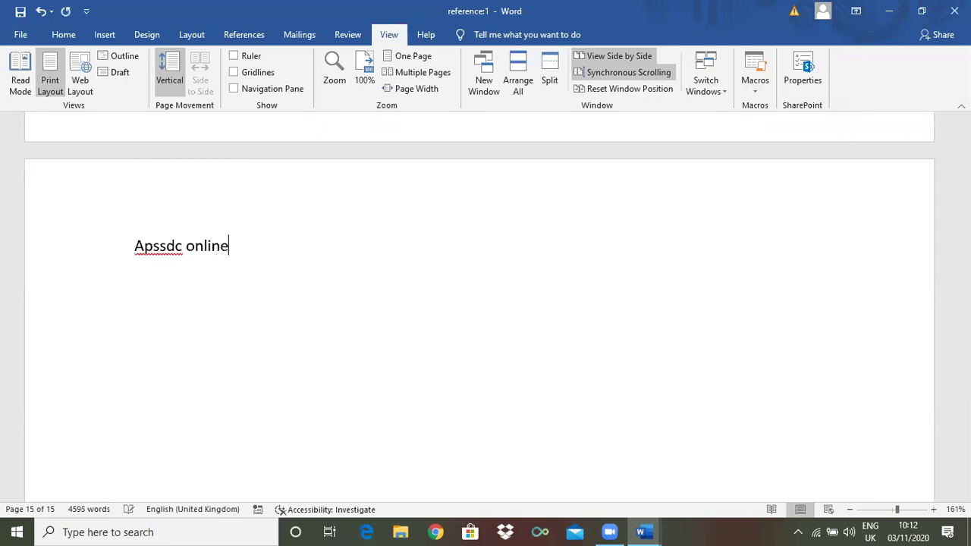
pyautogui.write('classes')
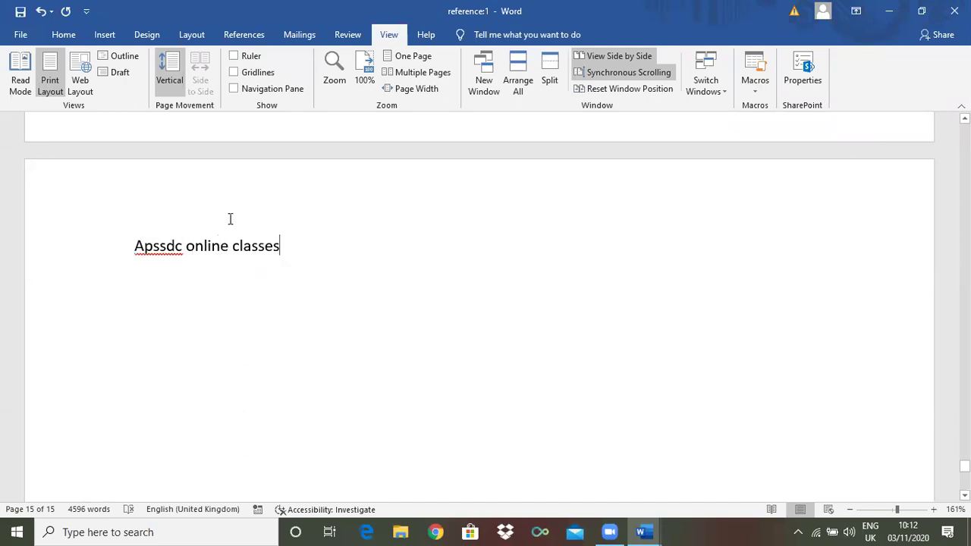
pyautogui.write('for ')
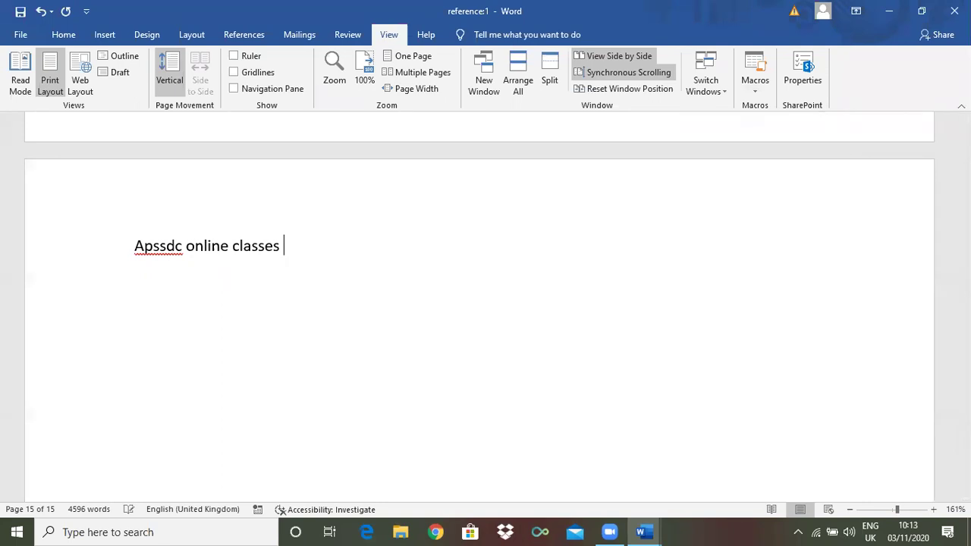
pyautogui.write('students')
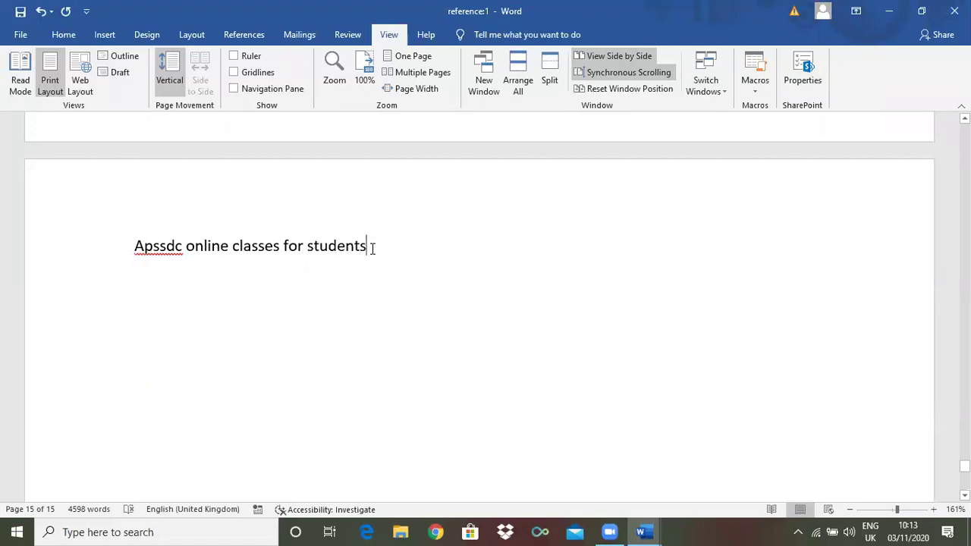
pyautogui.press('Return')
# Start recording a new macro, Macro4, with a keyboard shortcut assigned to it.
pyautogui.click(755, 89)
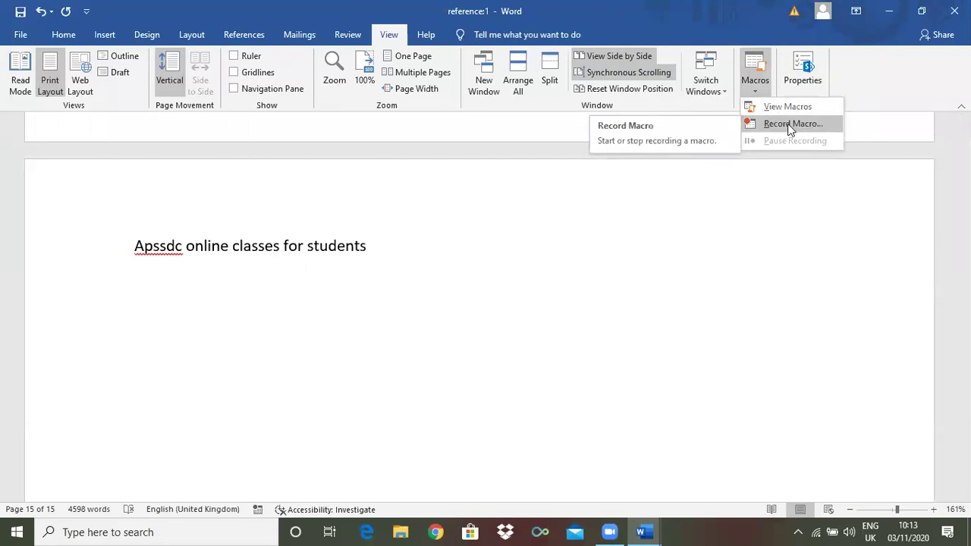
pyautogui.click(789, 126)
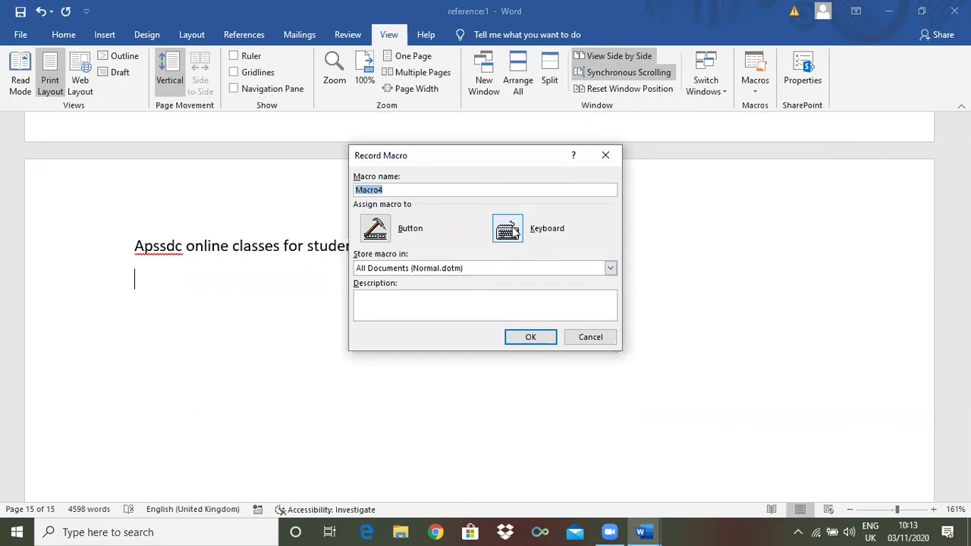
pyautogui.click(507, 228)
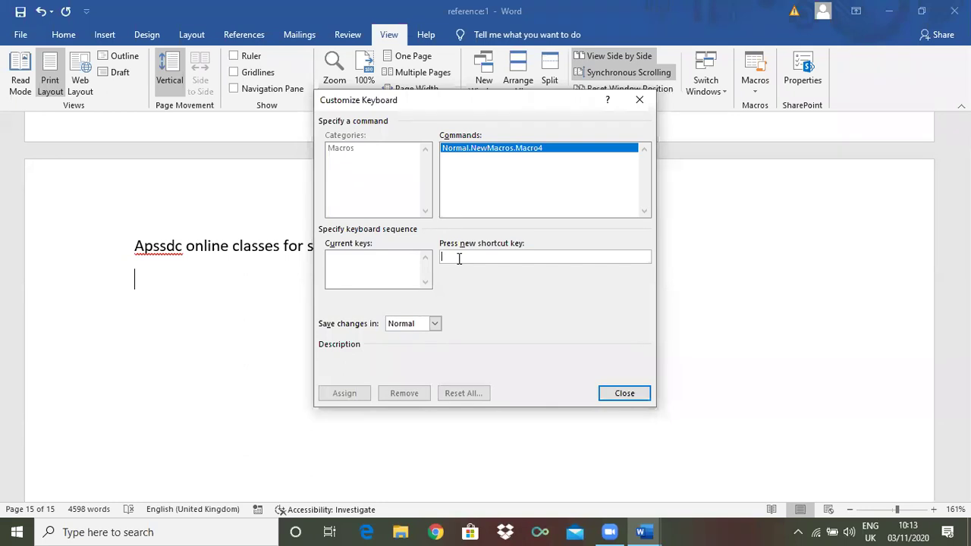
pyautogui.hotkey('ctrl', 'b')
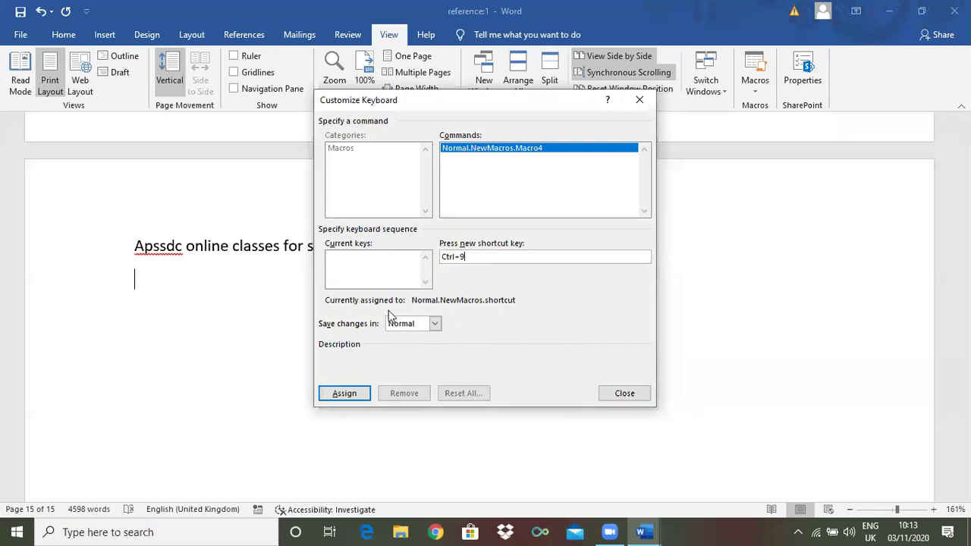
pyautogui.click(344, 394)
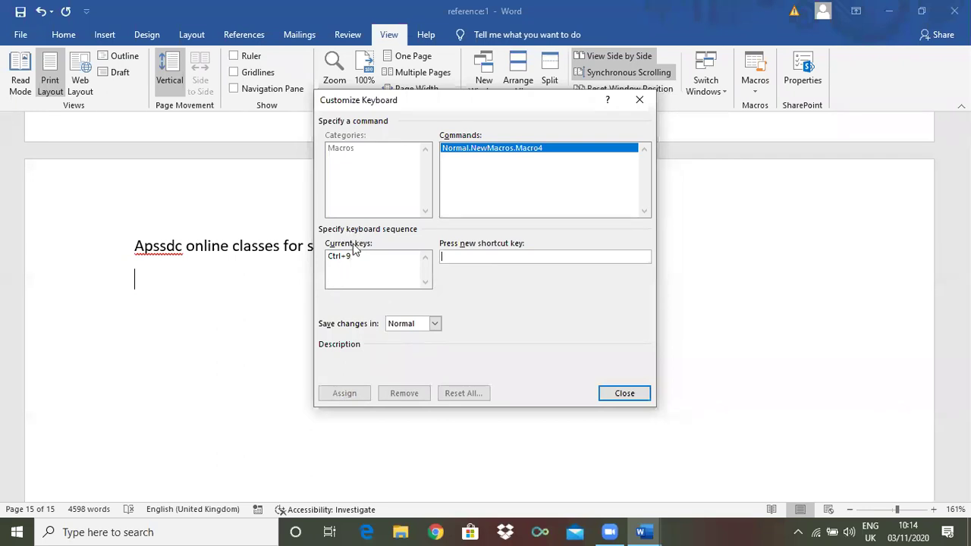
pyautogui.click(622, 396)
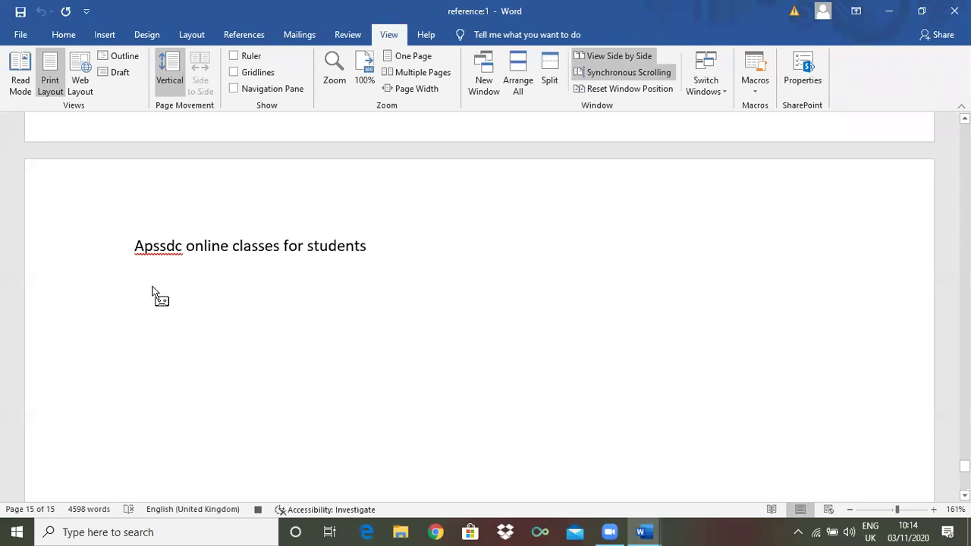
# Type a second 'Apssdc online classes for students' line, then stop the macro recording.
pyautogui.write('Apssdc on')
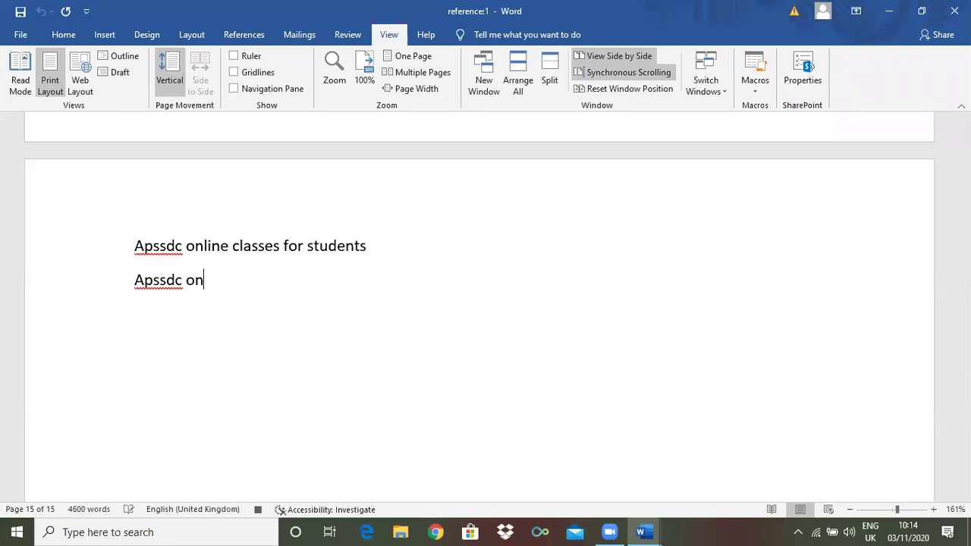
pyautogui.write('line classes for st')
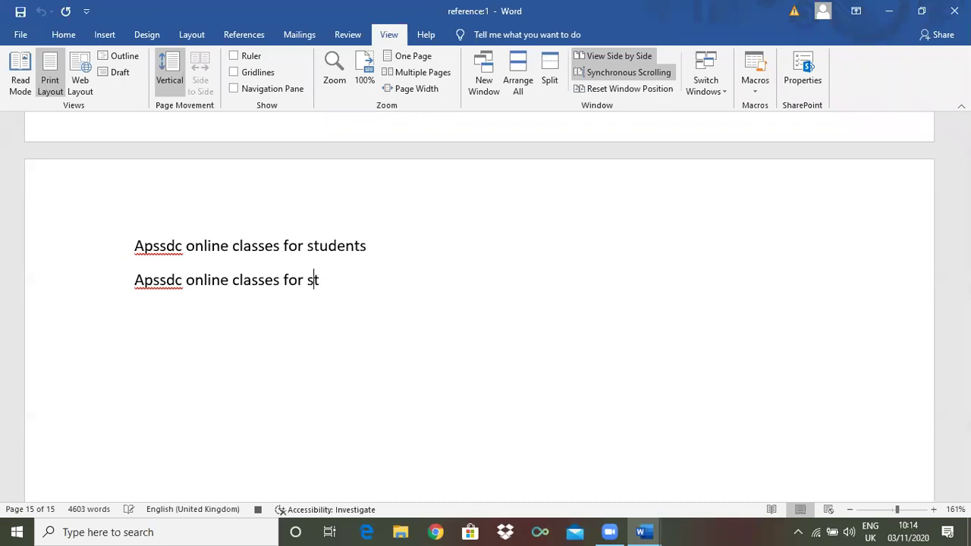
pyautogui.write('udents')
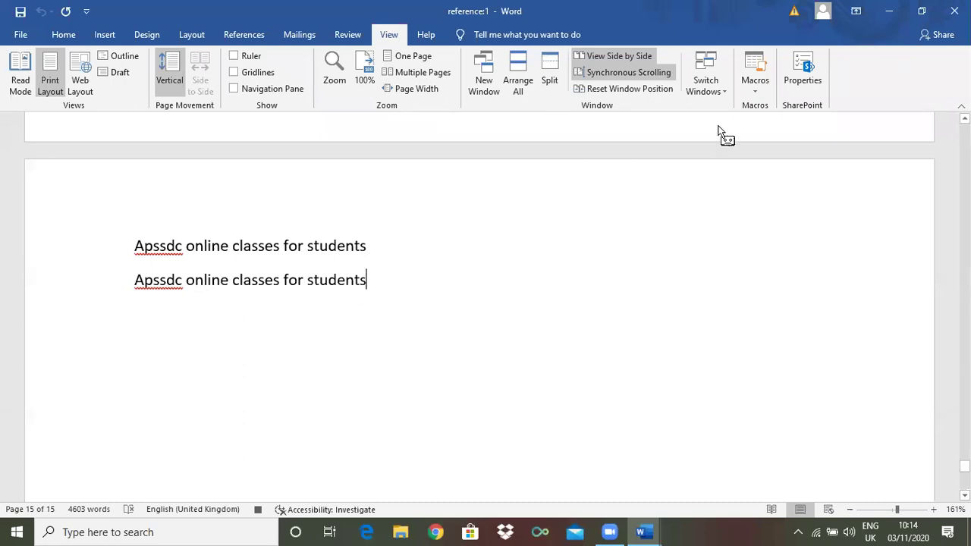
pyautogui.click(755, 91)
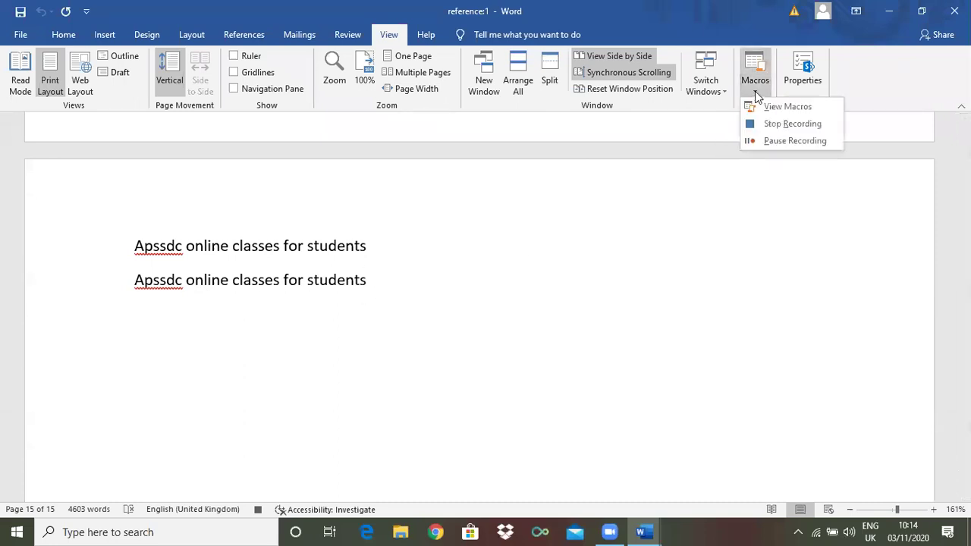
pyautogui.click(789, 126)
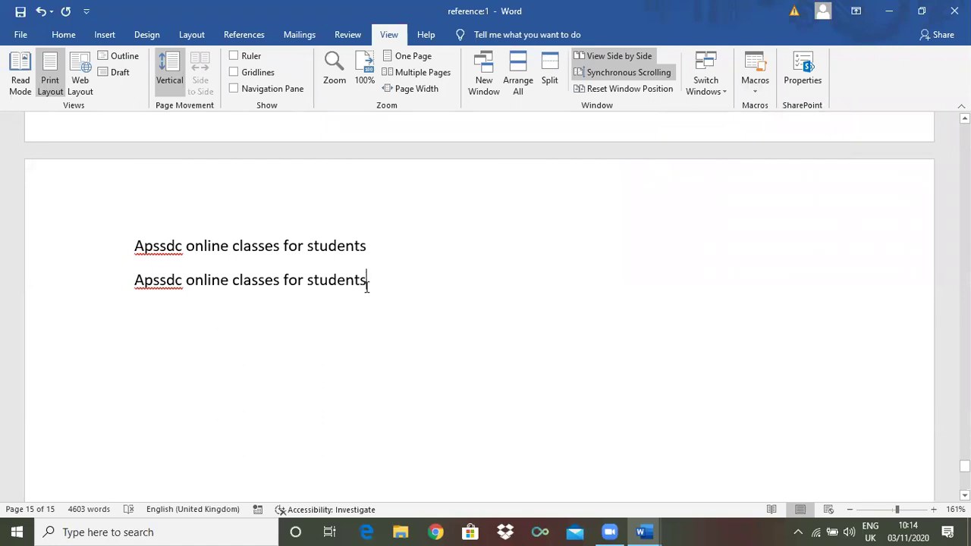
# Run the recorded macro repeatedly to add a third phrase line and a paragraph repeating it eight times.
pyautogui.press('Return')
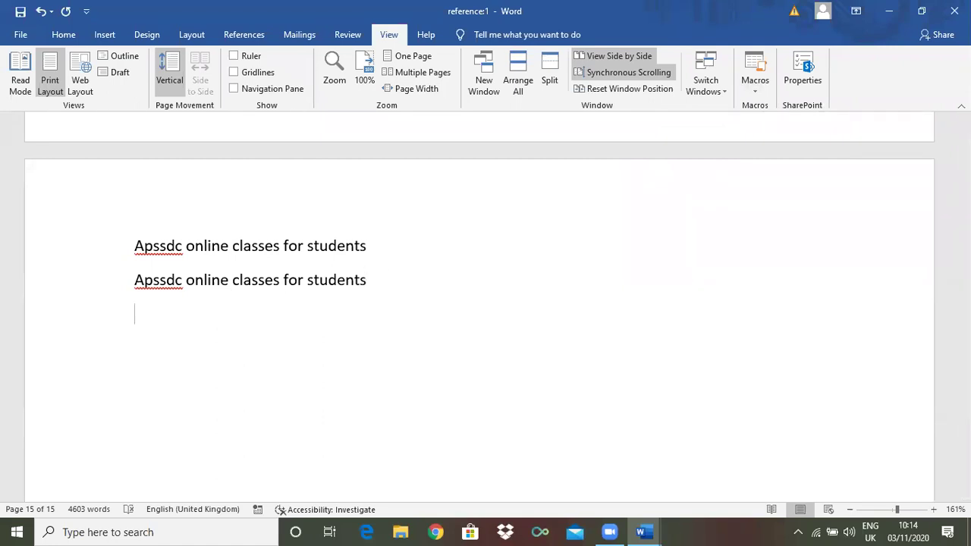
pyautogui.hotkey('ctrl', 'shift', 'a')
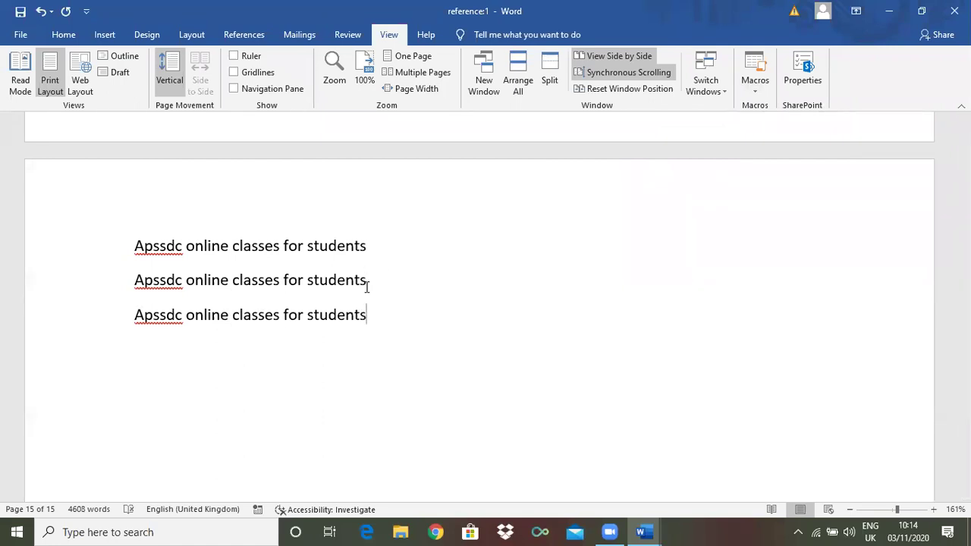
pyautogui.press('Return')
pyautogui.hotkey('ctrl', 'shift', 'a')
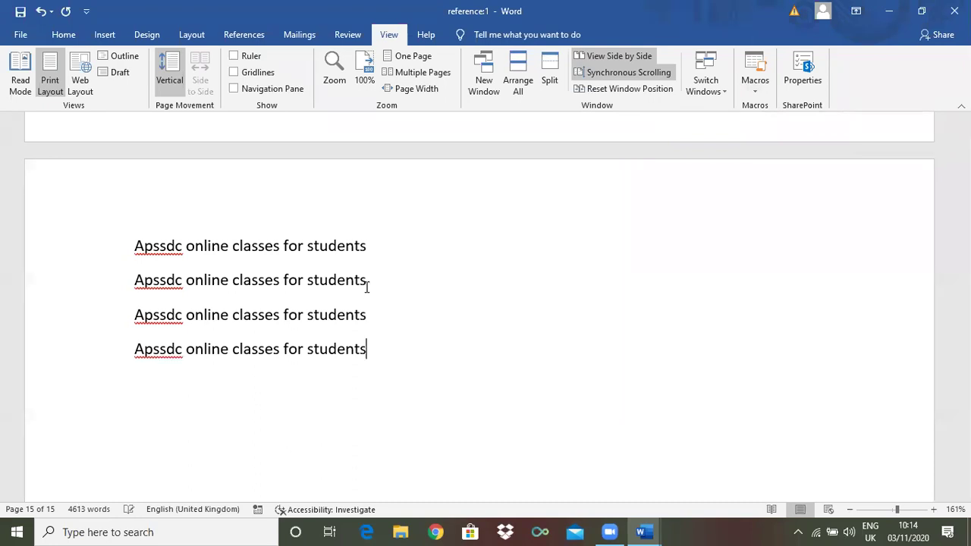
pyautogui.hotkey('ctrl', 'shift', 'a')
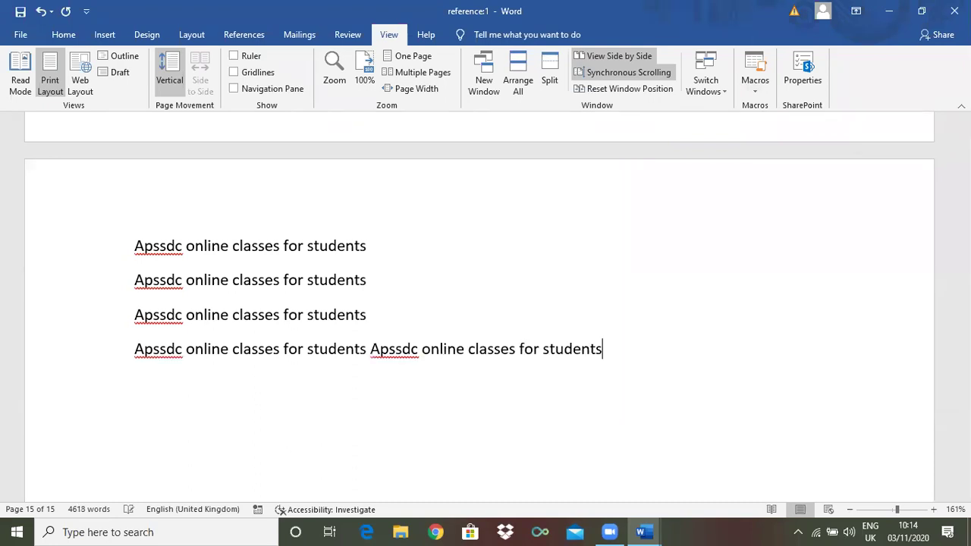
pyautogui.hotkey('ctrl', 'shift', 'a')
pyautogui.hotkey('ctrl', 'shift', 'a')
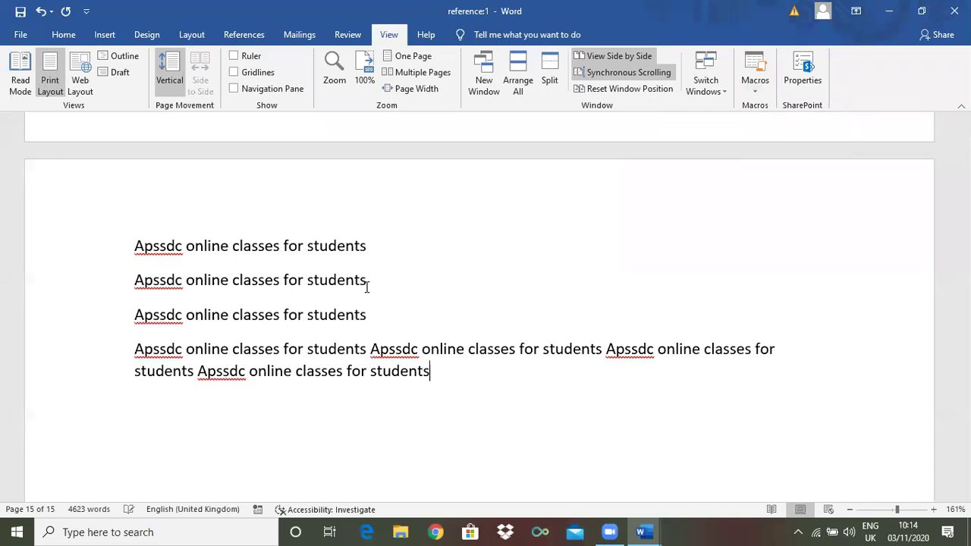
pyautogui.hotkey('ctrl', 'shift', 'a')
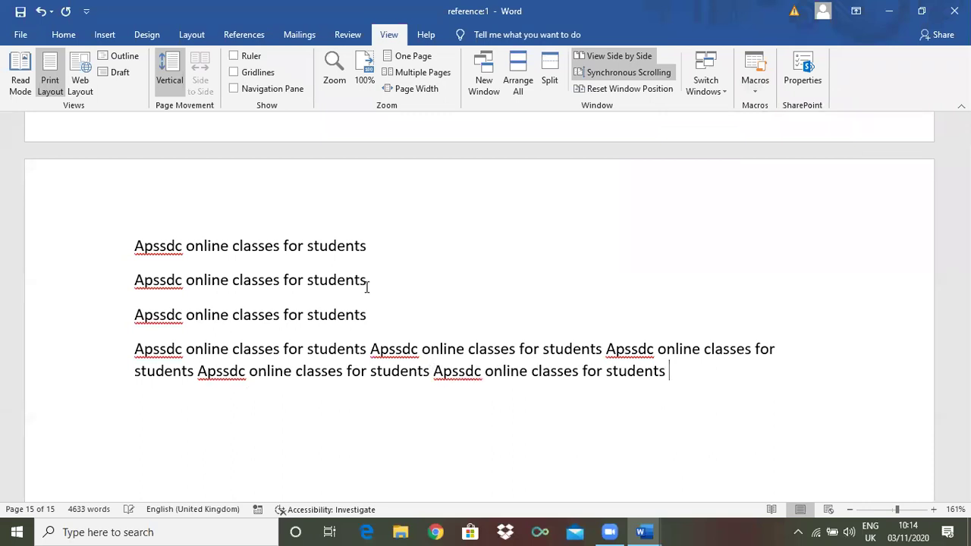
pyautogui.hotkey('ctrl', 'shift', 'a')
pyautogui.hotkey('ctrl', 'shift', 'a')
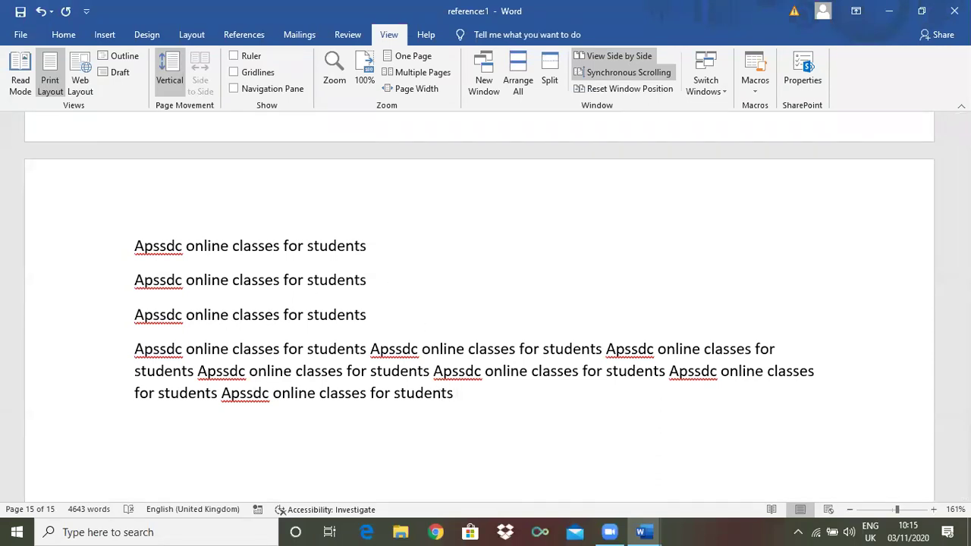
pyautogui.write('Apssdc online classes for students')
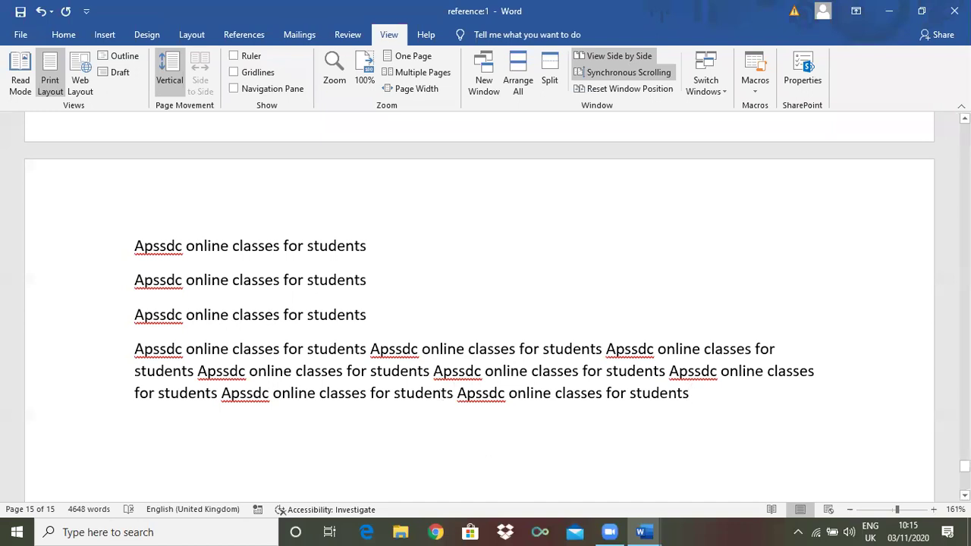
# Run the apssdc macro from the macros list at the end of the text.
pyautogui.click(758, 89)
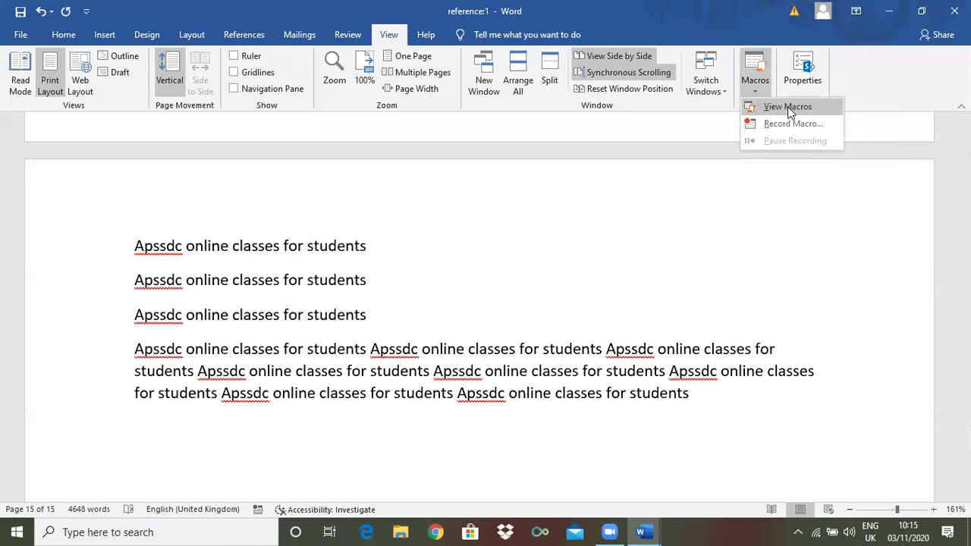
pyautogui.click(787, 107)
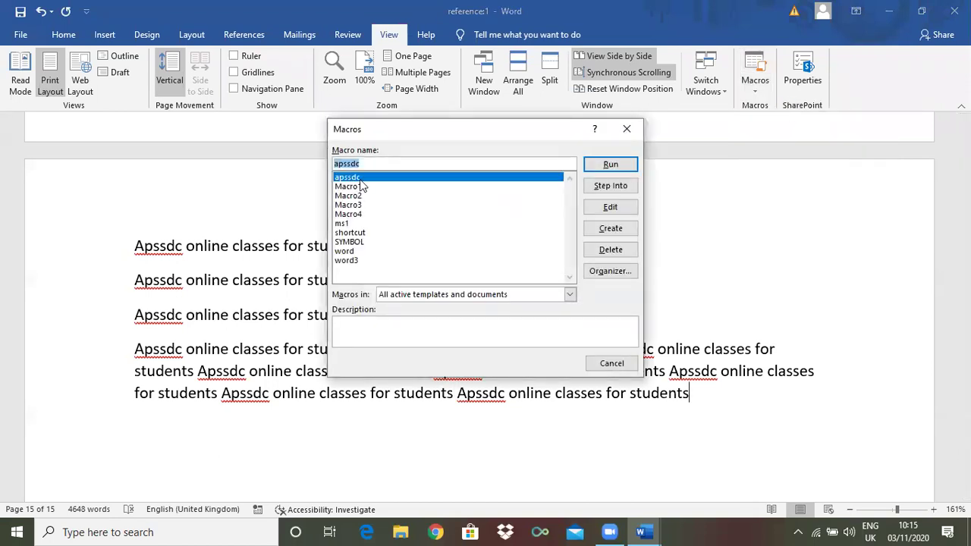
pyautogui.click(611, 166)
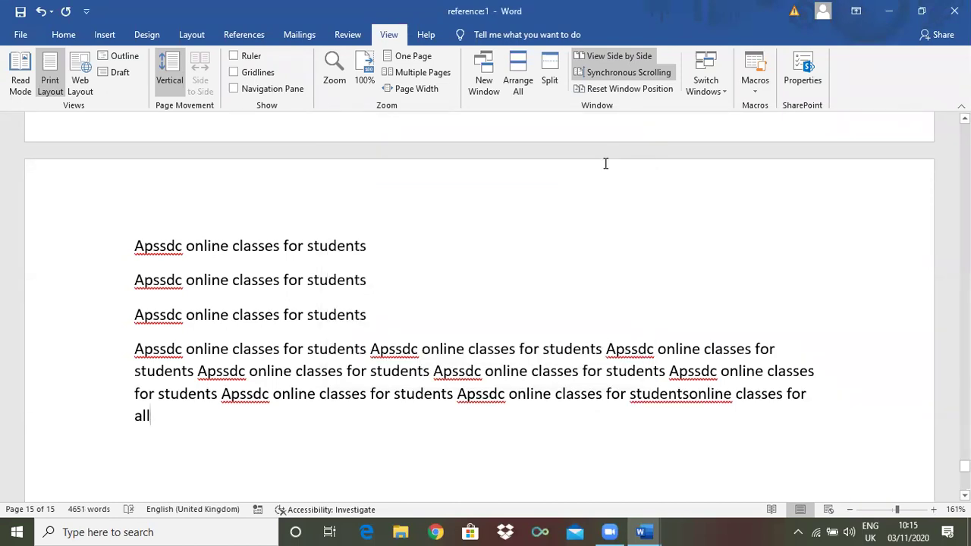
# Fix the run-together 'studentsonline' so it reads 'students online'.
pyautogui.click(687, 395)
pyautogui.click(686, 395)
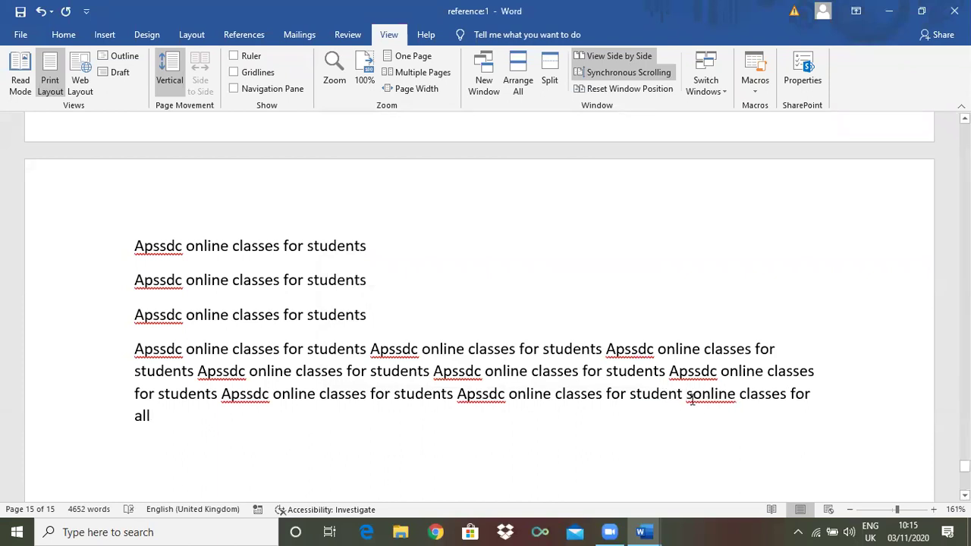
pyautogui.press('BackSpace')
pyautogui.press('Right')
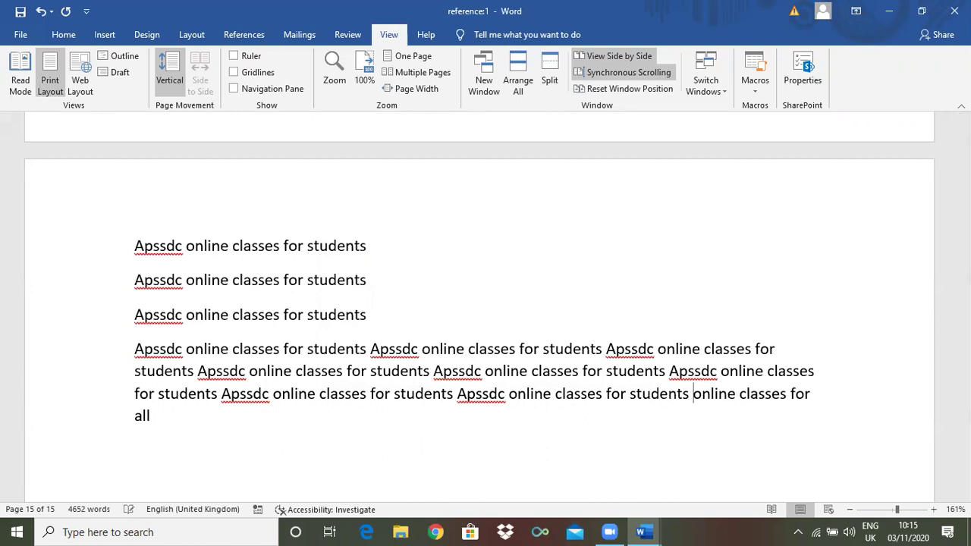
# Run Macro1 from the macros list to append 'creative life channel'.
pyautogui.click(756, 93)
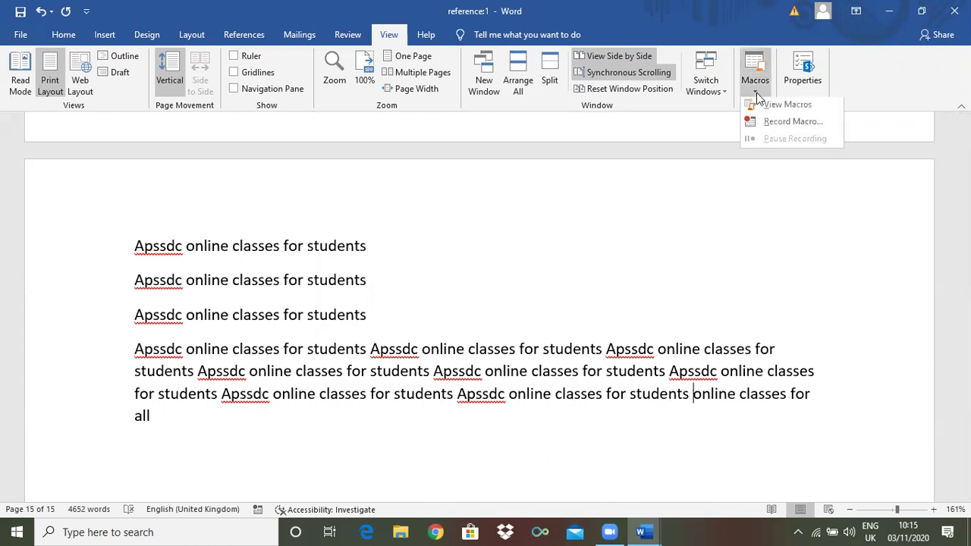
pyautogui.click(145, 447)
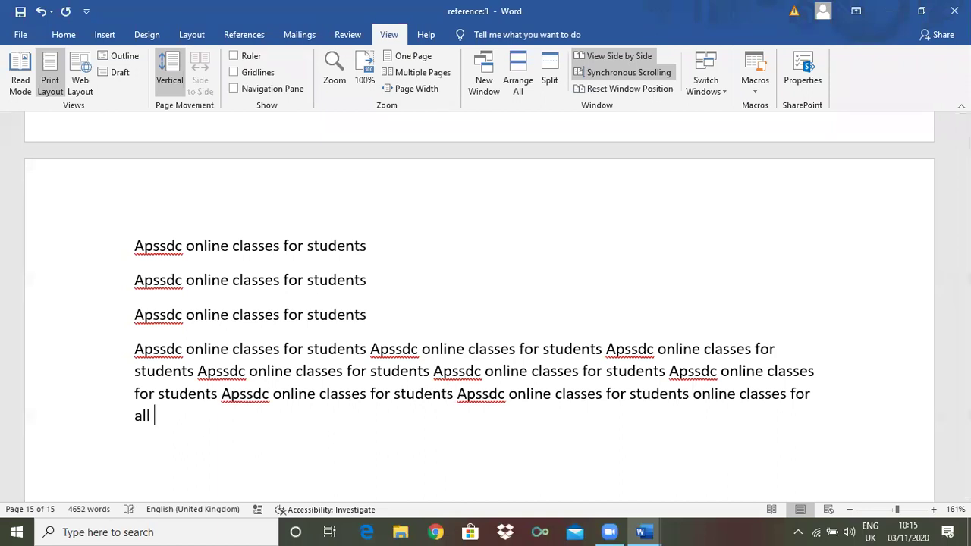
pyautogui.click(756, 82)
pyautogui.click(767, 107)
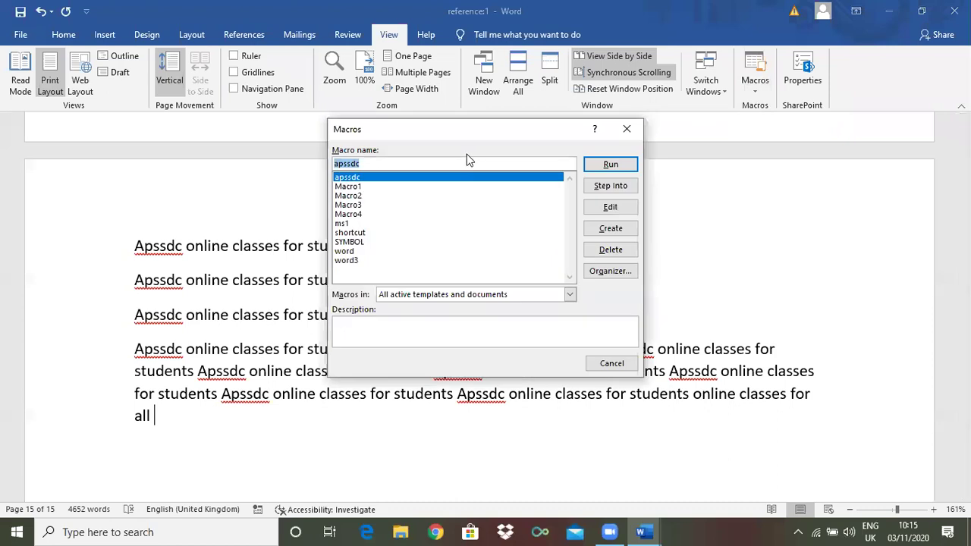
pyautogui.click(353, 186)
pyautogui.click(610, 164)
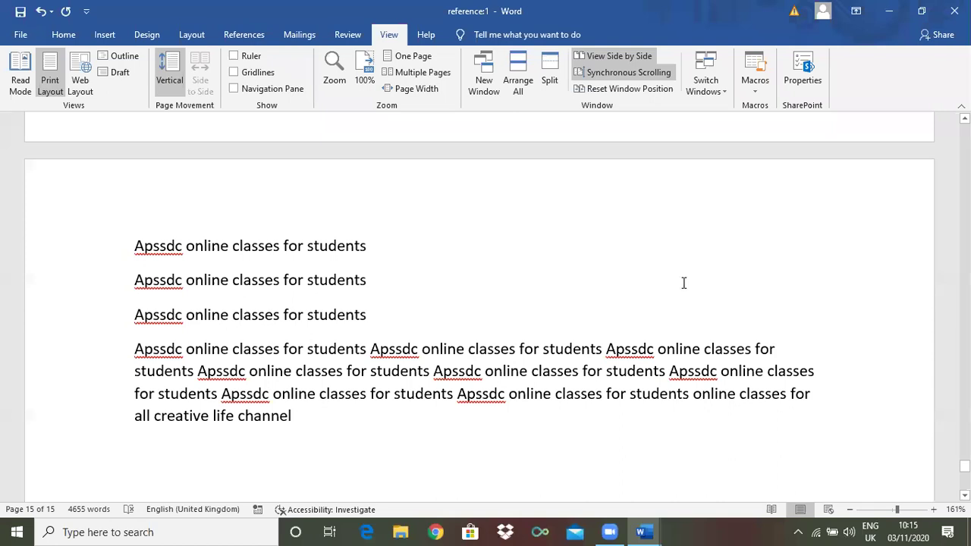
# Reopen the macros list and close it without changes.
pyautogui.click(756, 91)
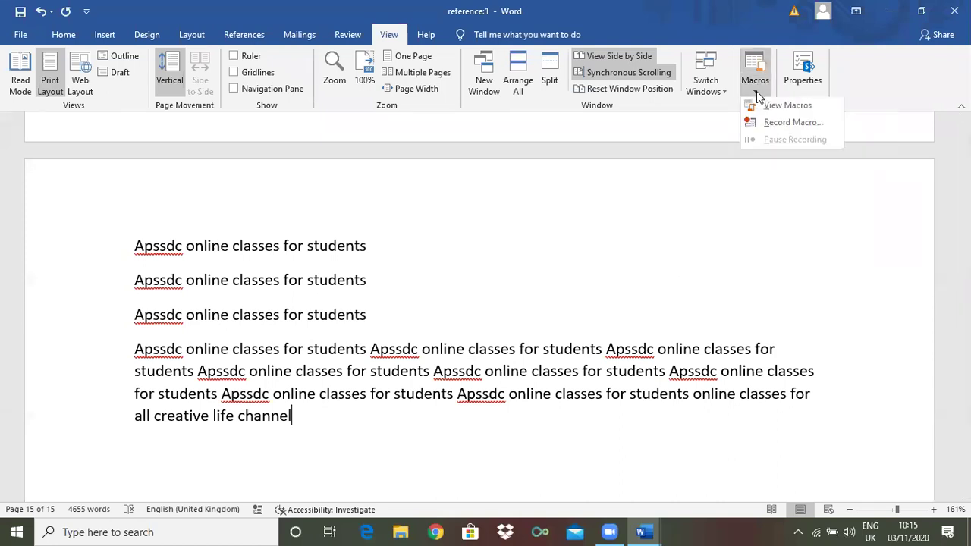
pyautogui.click(781, 107)
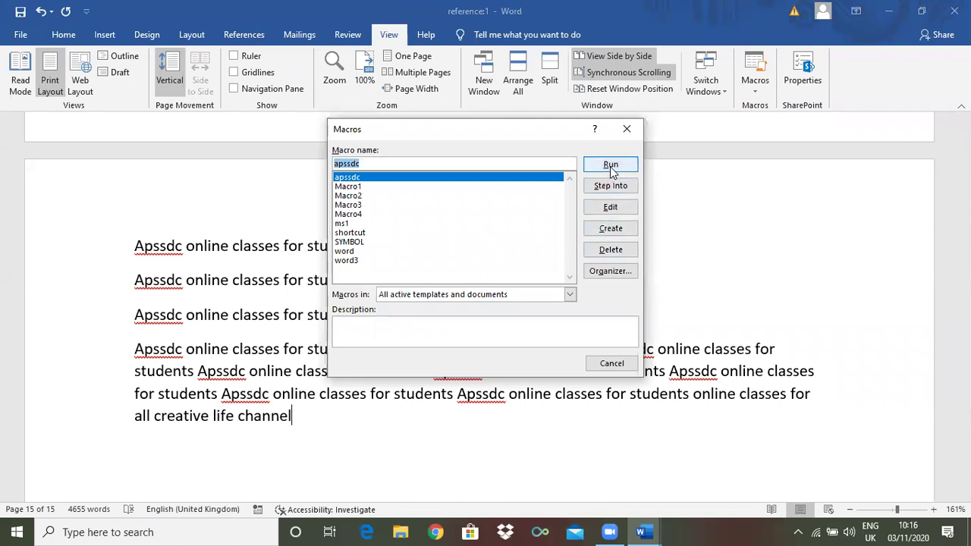
pyautogui.click(626, 130)
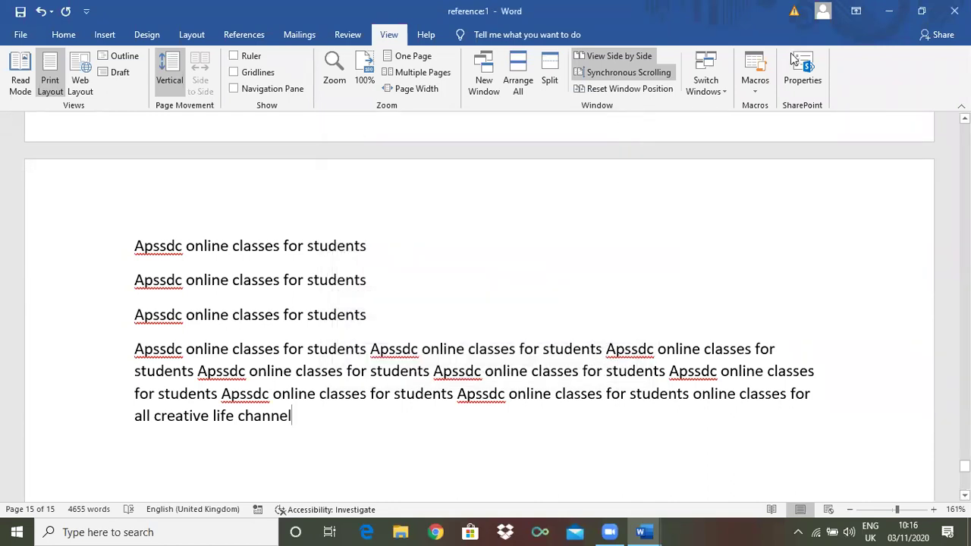